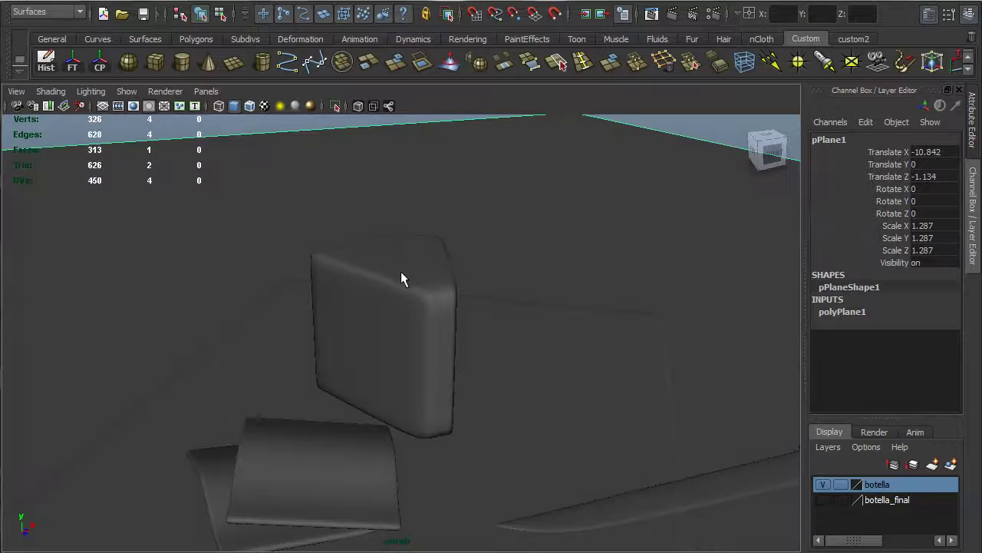
- Inspect the cheese wedge from several sides with its smooth mesh preview off and on
click(399, 268)
alt+drag(454, 329, 503, 330)
scroll(491, 313, up, 3)
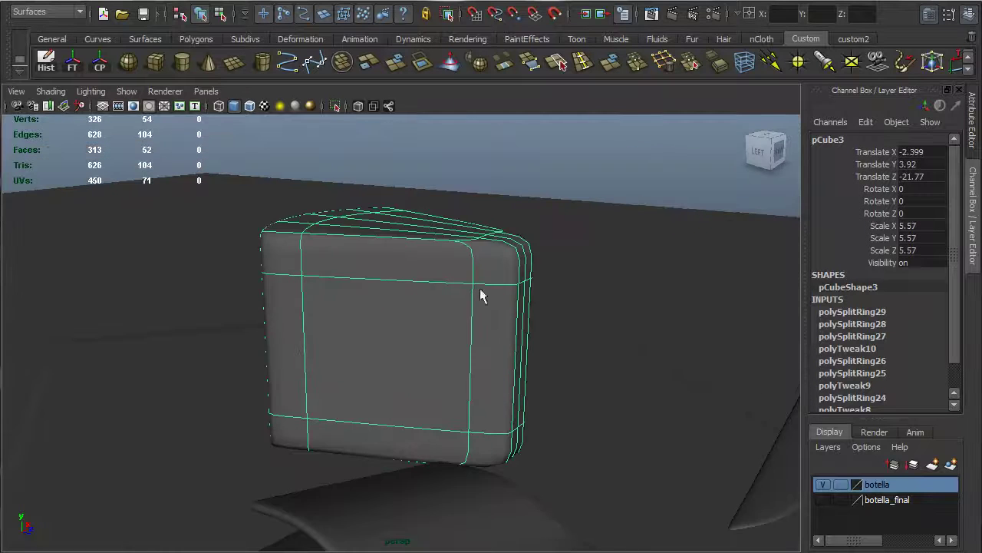
alt+drag(411, 271, 428, 263)
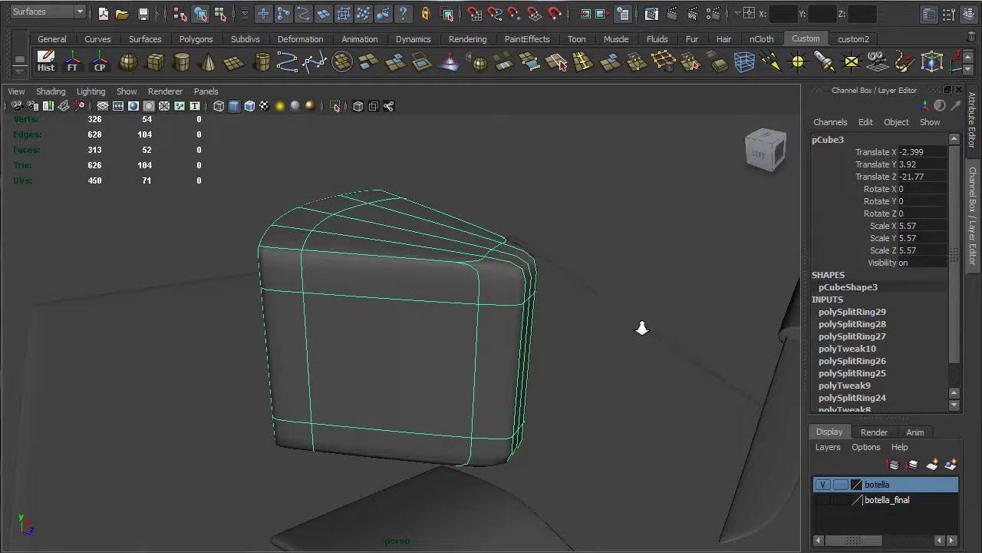
alt+right_drag(642, 328, 520, 335)
key(1)
alt+drag(471, 343, 564, 327)
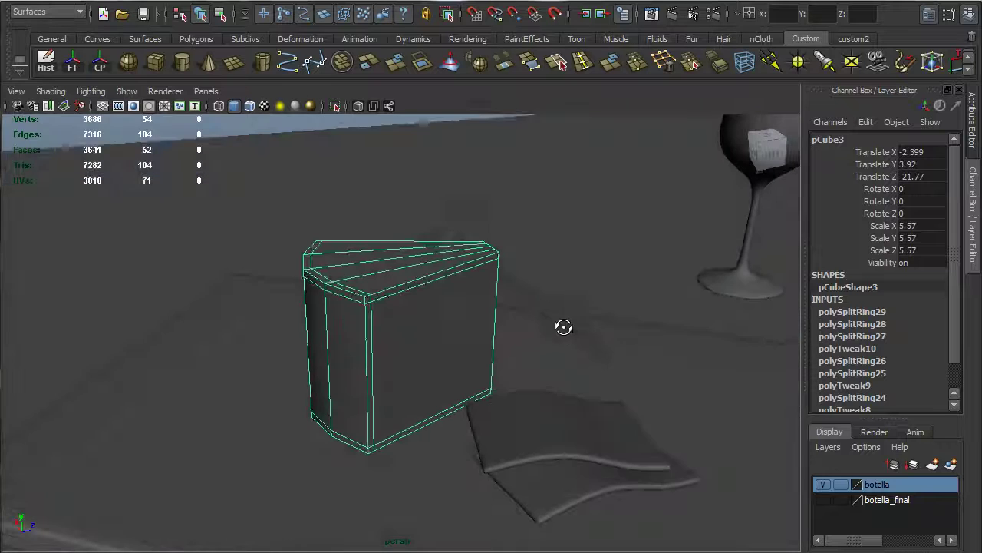
alt+drag(430, 334, 345, 322)
key(3)
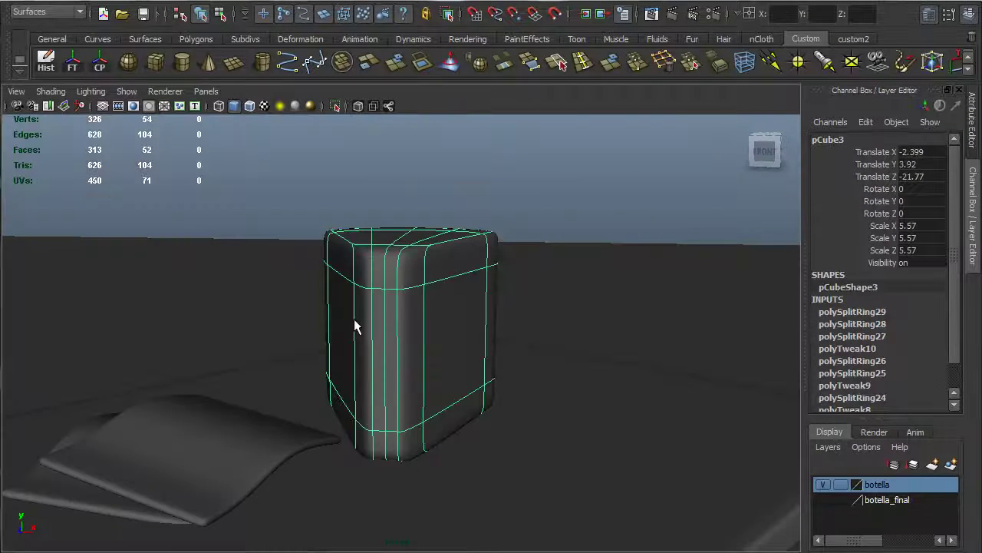
click(541, 206)
alt+drag(544, 207, 403, 279)
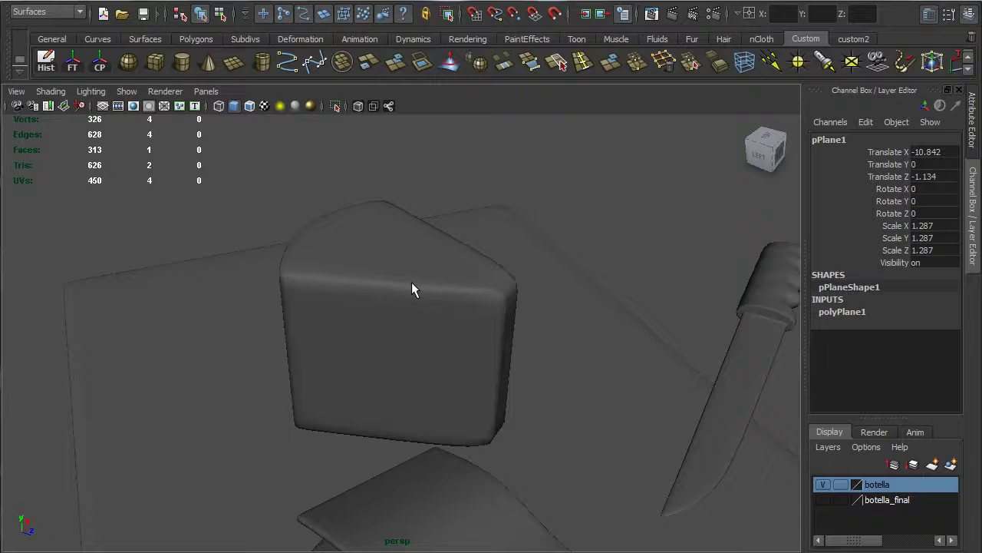
- Convert the cheese wedge's smooth mesh preview to polygons
click(357, 274)
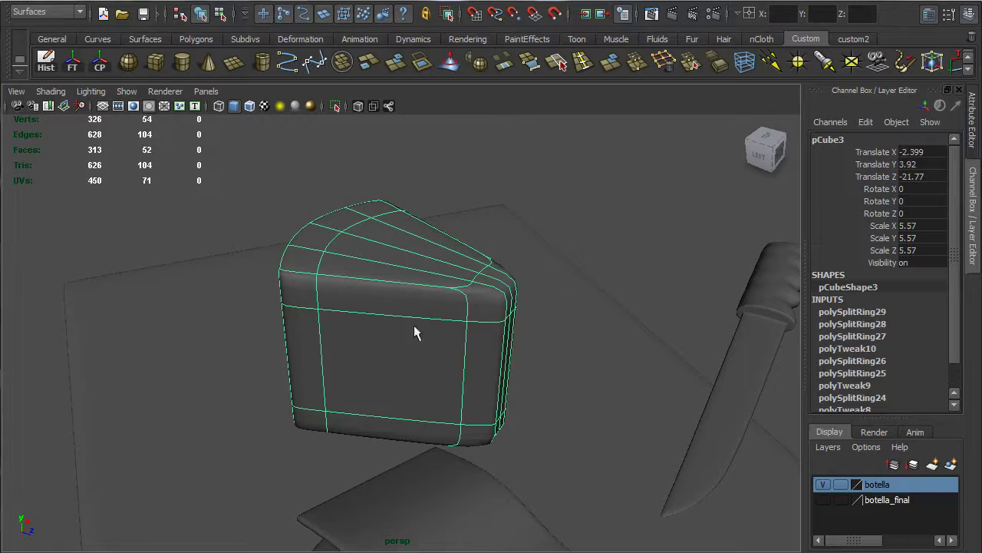
alt+drag(414, 325, 422, 294)
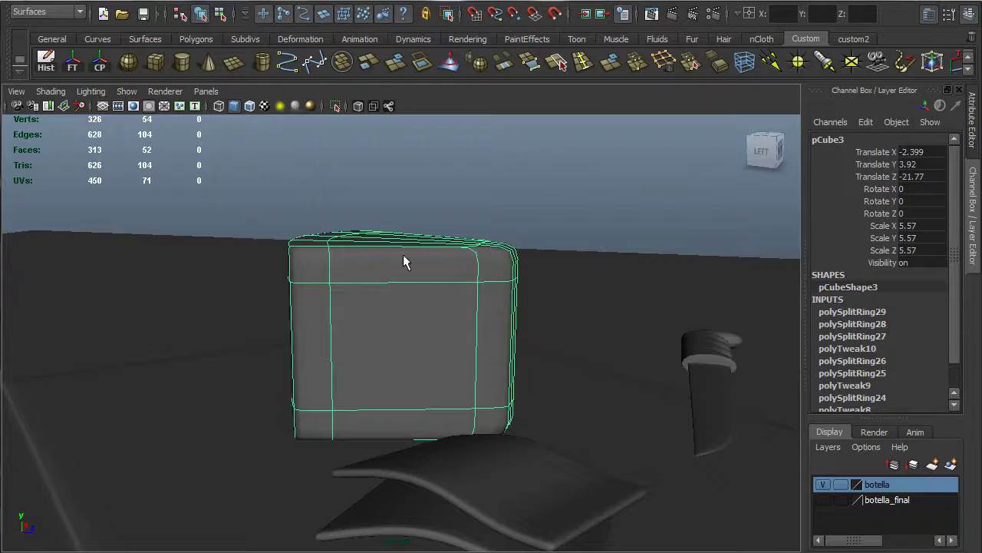
key(space)
click(264, 184)
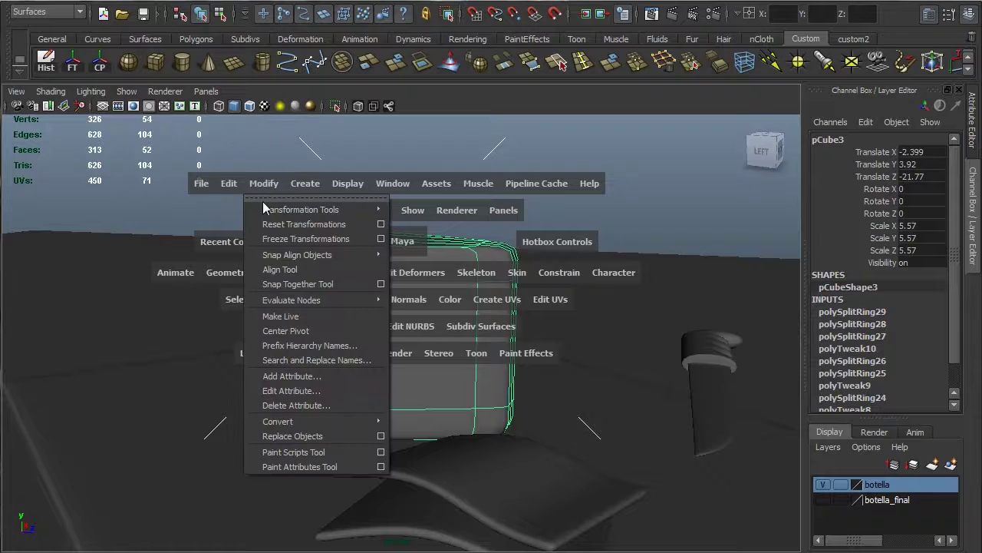
mouse_move(323, 423)
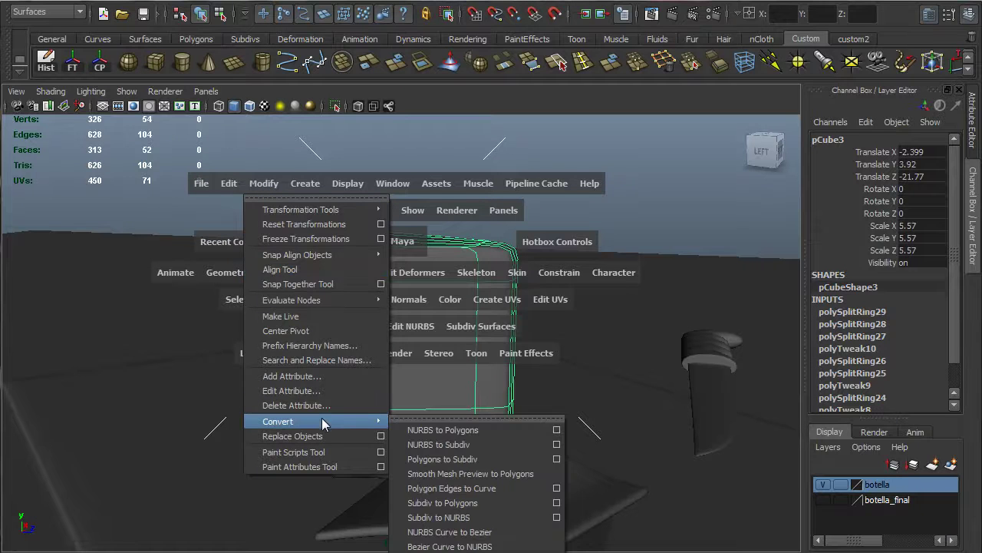
click(531, 473)
alt+drag(531, 473, 532, 285)
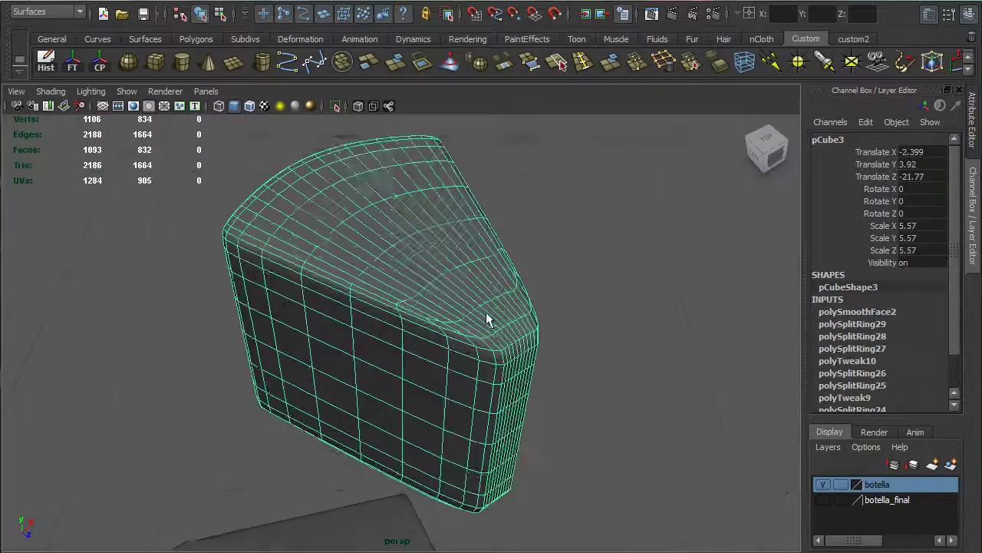
- Delete the construction history of the converted wedge and freeze its transformations
alt+drag(486, 318, 487, 285)
alt+right_drag(566, 307, 499, 307)
alt+drag(500, 307, 302, 289)
alt+right_drag(302, 290, 434, 284)
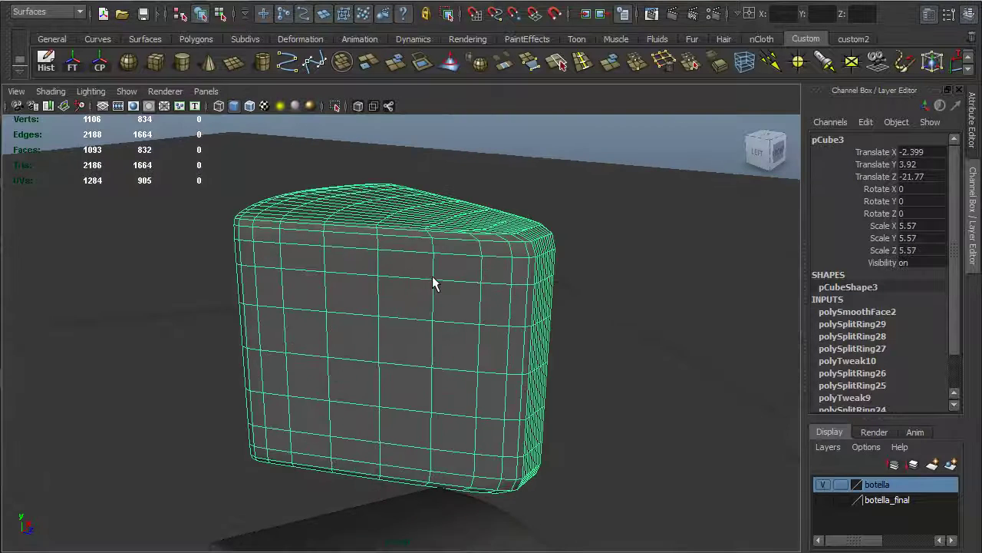
click(46, 61)
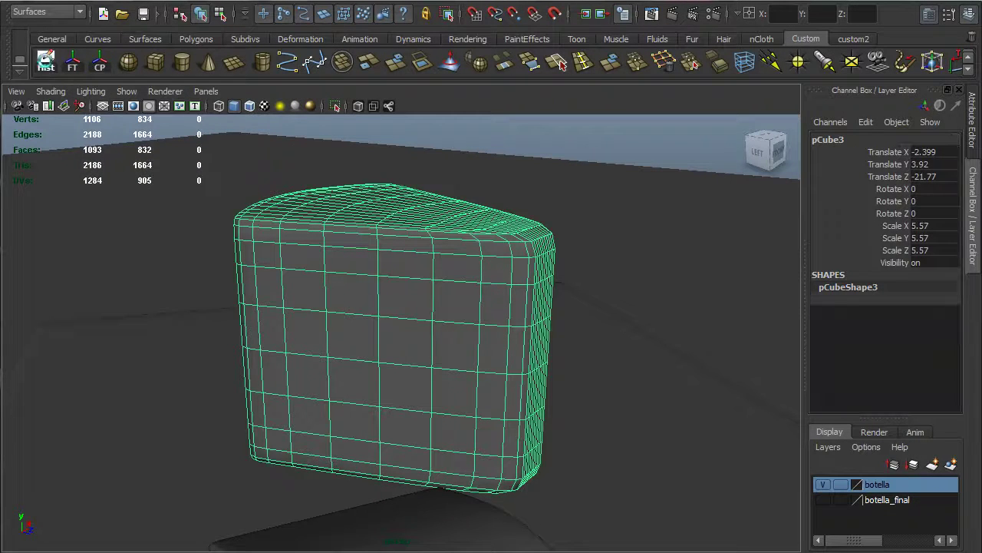
alt+right_drag(506, 257, 454, 259)
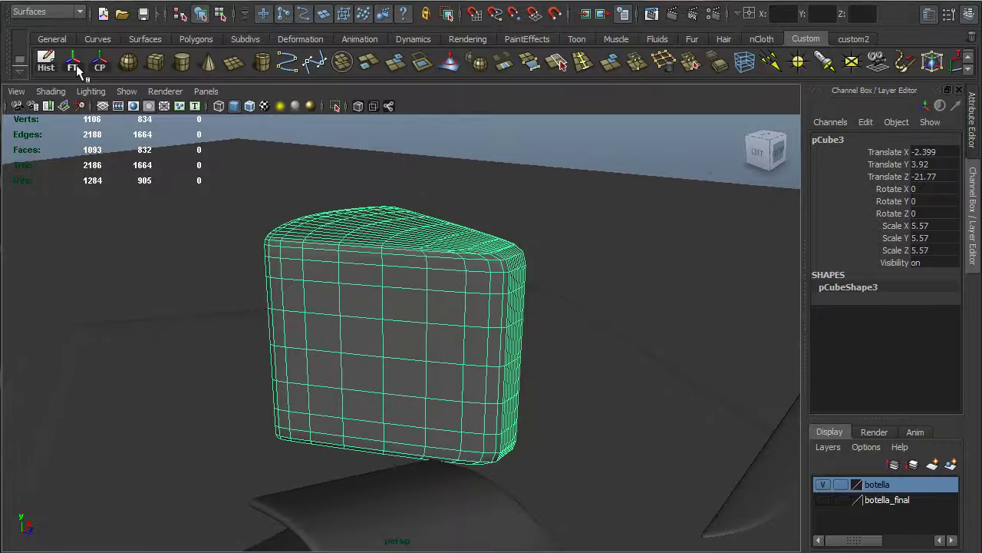
click(76, 64)
- Export the selected wedge to the Desktop as an OBJ file named keso
alt+drag(445, 217, 438, 225)
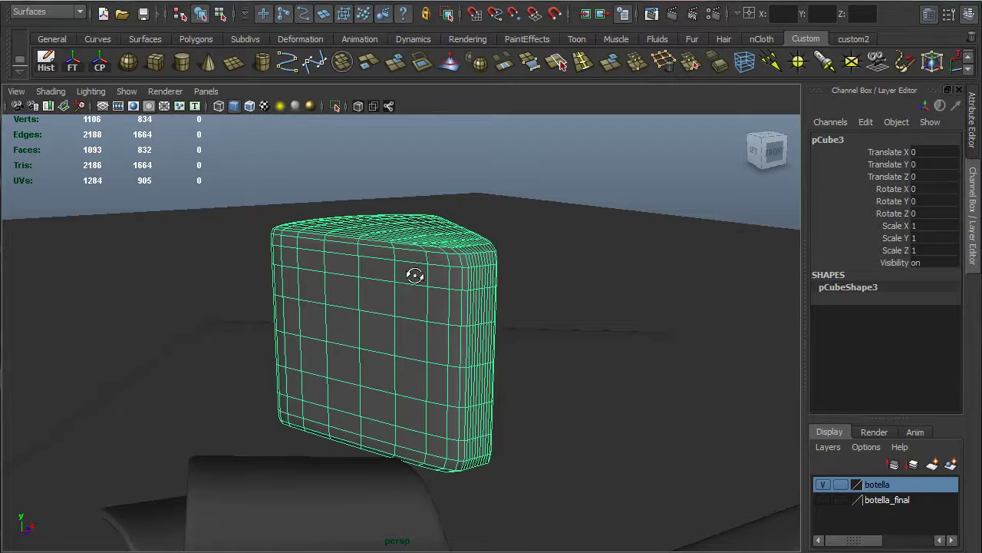
alt+drag(415, 275, 427, 292)
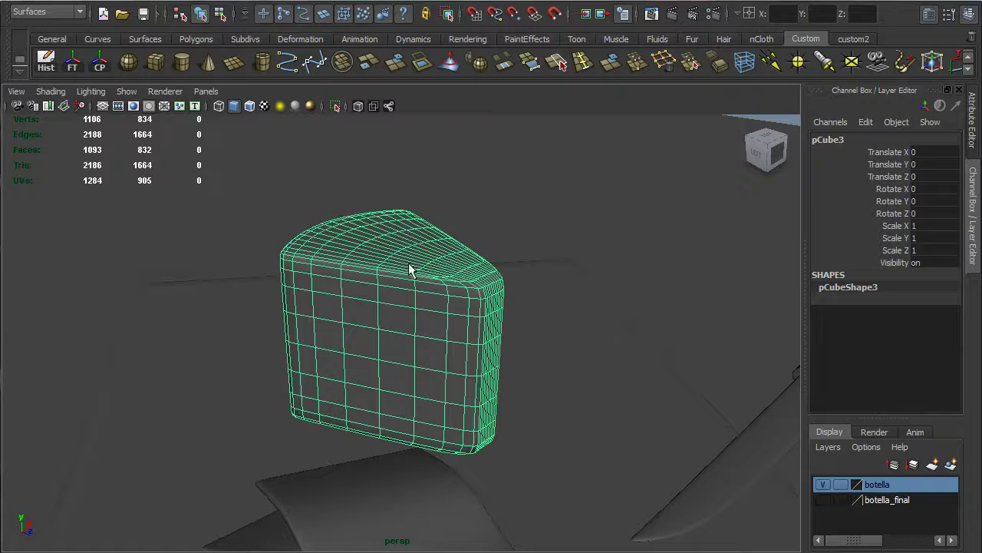
key(space)
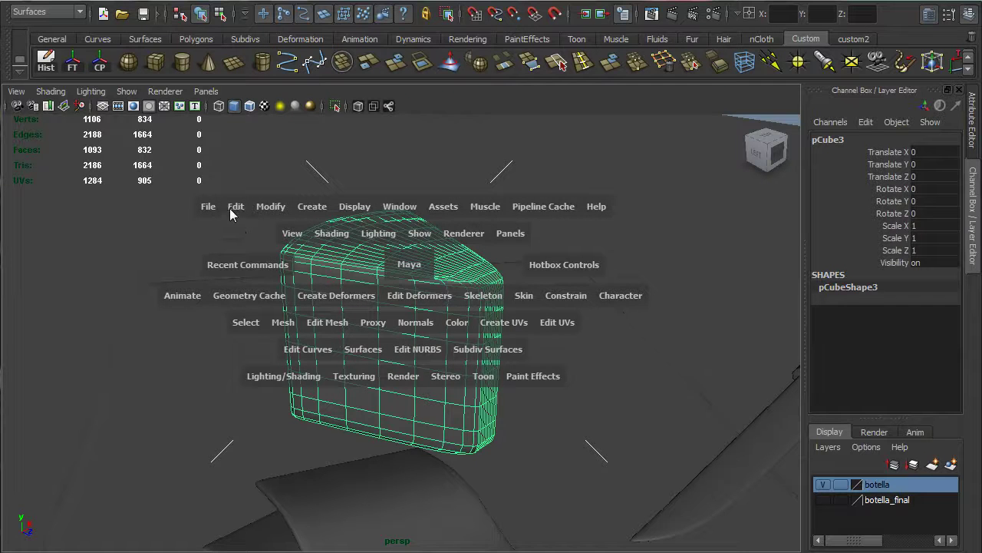
click(208, 206)
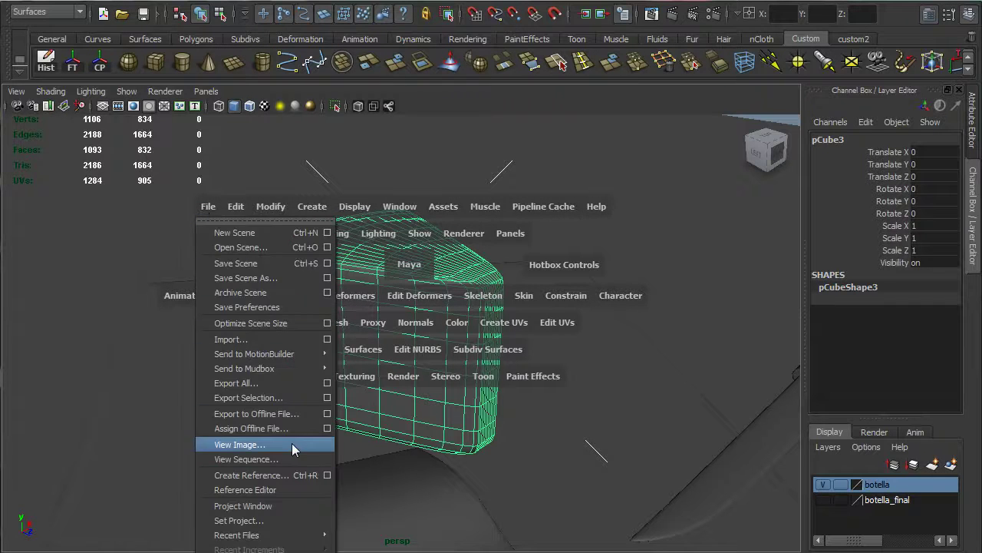
click(308, 396)
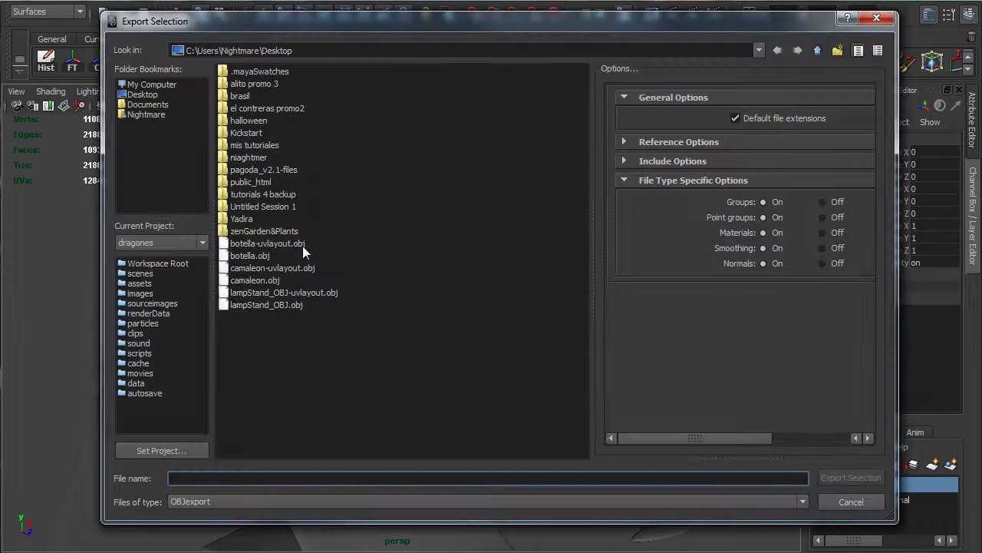
click(142, 93)
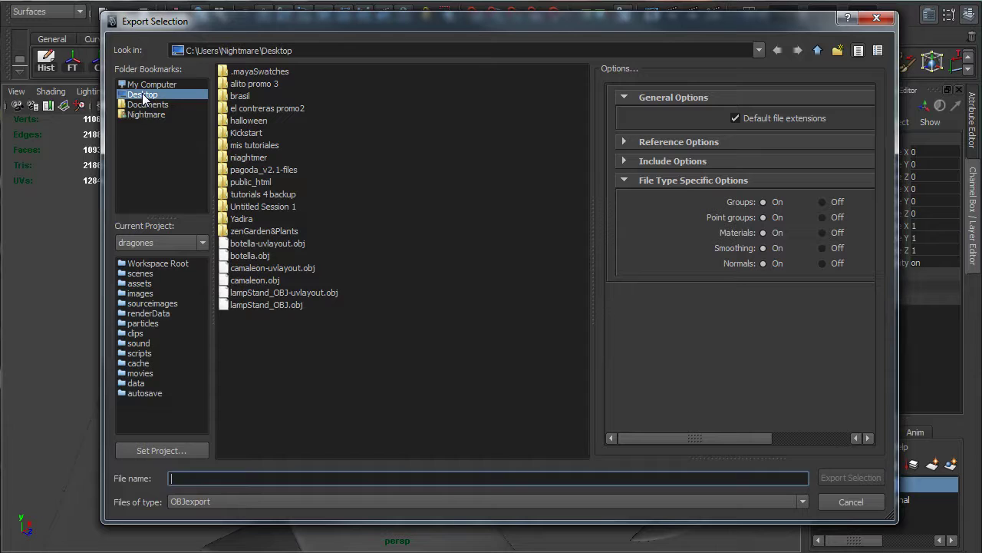
click(315, 478)
text(keso)
key(Return)
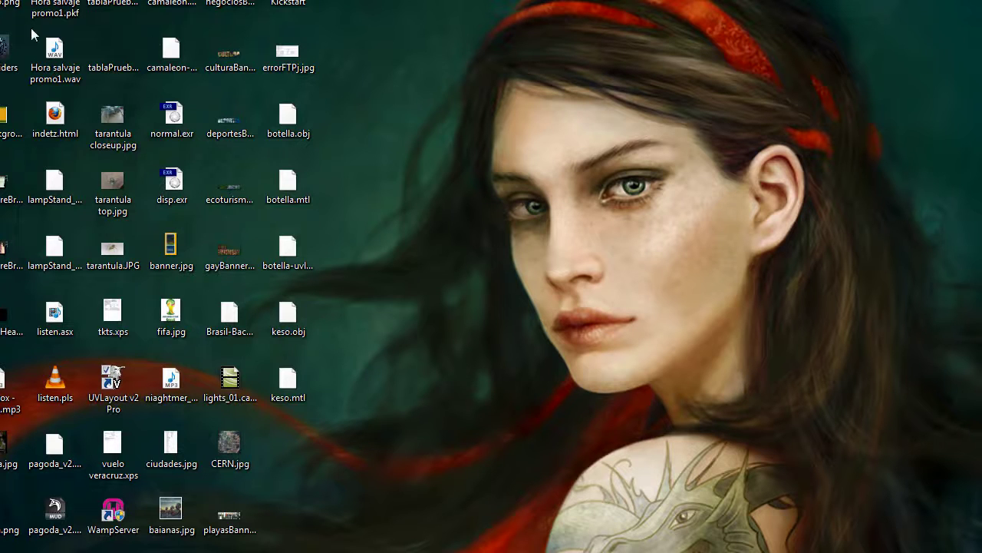
- Switch to UVLayout, load keso.obj from the Desktop folder and enlarge the model window
drag(1, 48, 50, 10)
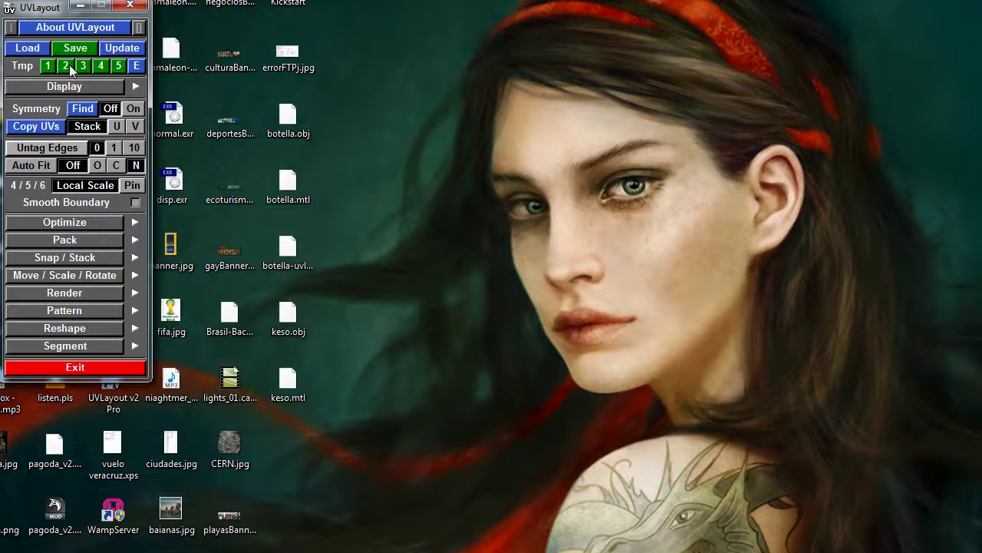
click(29, 49)
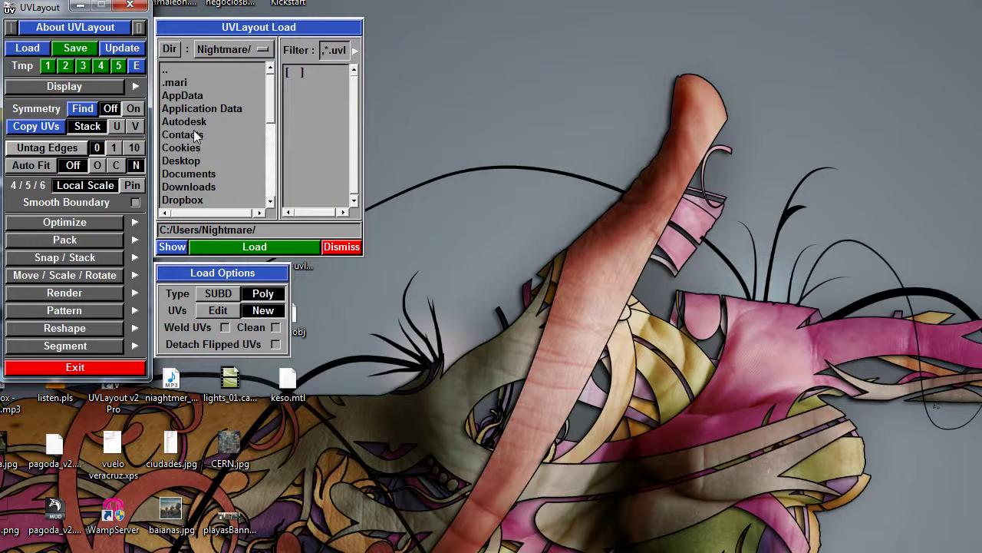
click(182, 161)
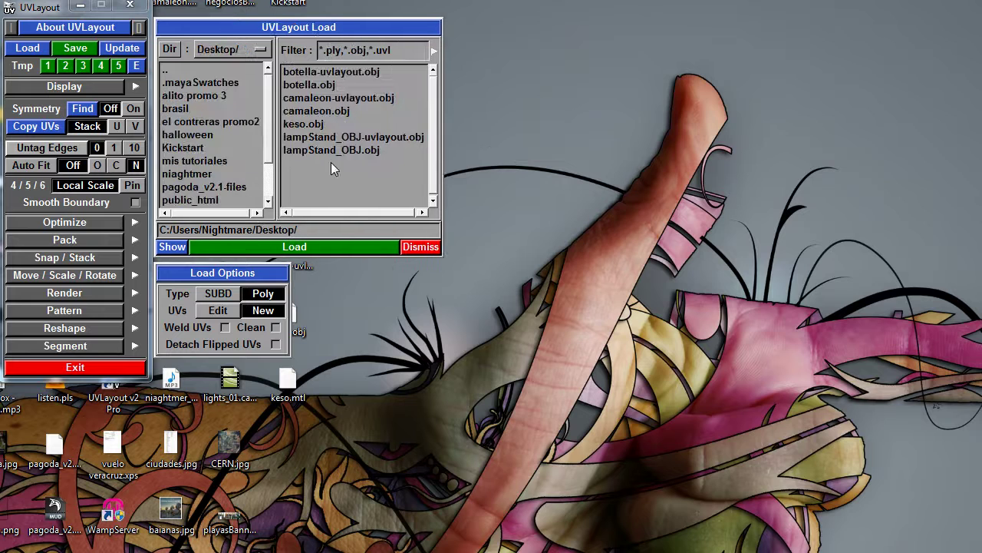
double_click(309, 125)
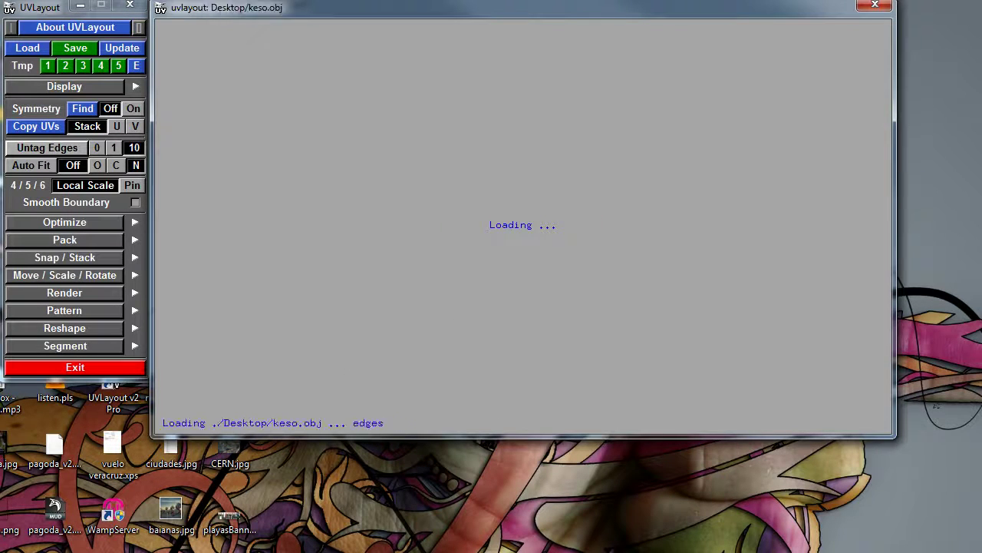
drag(895, 439, 979, 549)
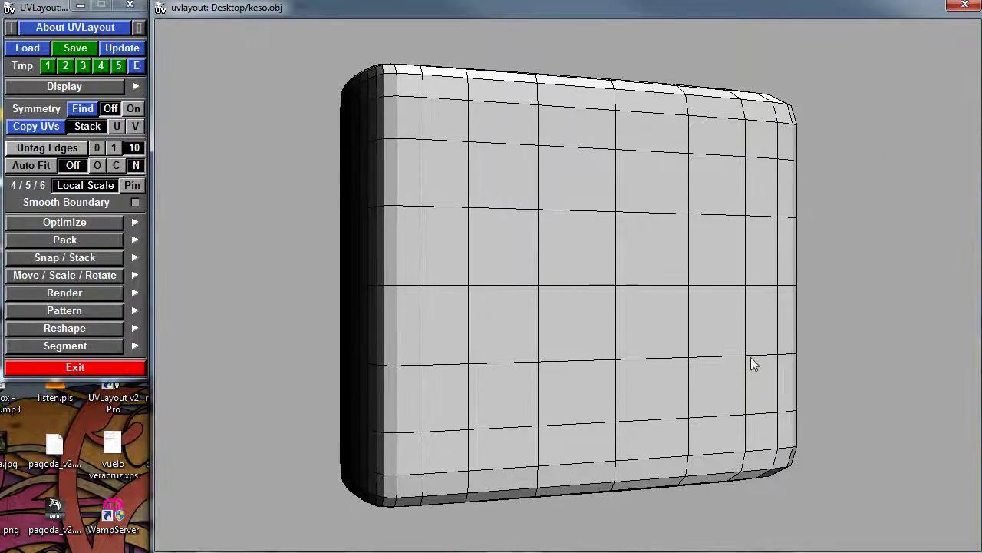
- Examine the loaded wedge's front, back and upper faces from several angles
drag(539, 227, 336, 269)
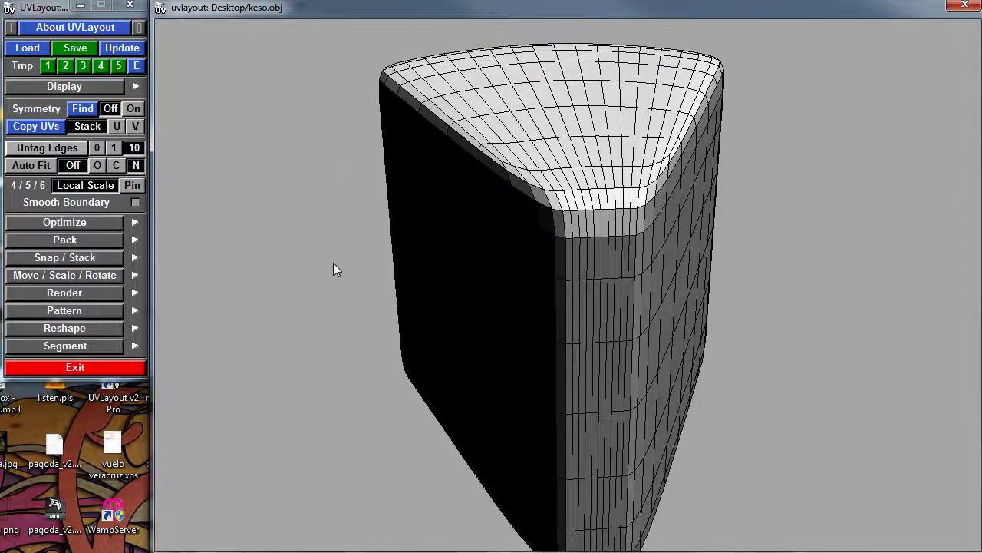
right_drag(336, 270, 502, 223)
drag(502, 223, 499, 284)
drag(665, 274, 548, 192)
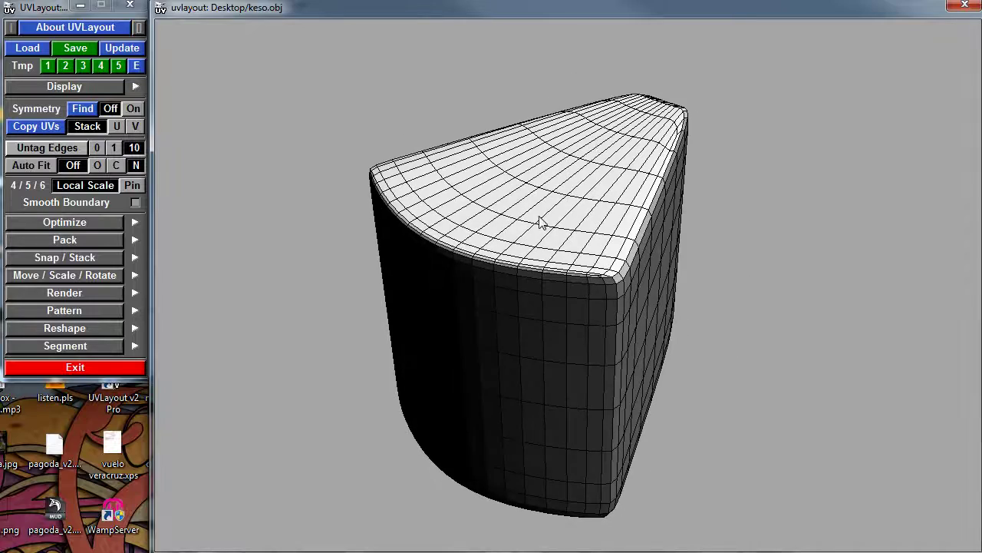
drag(513, 376, 630, 284)
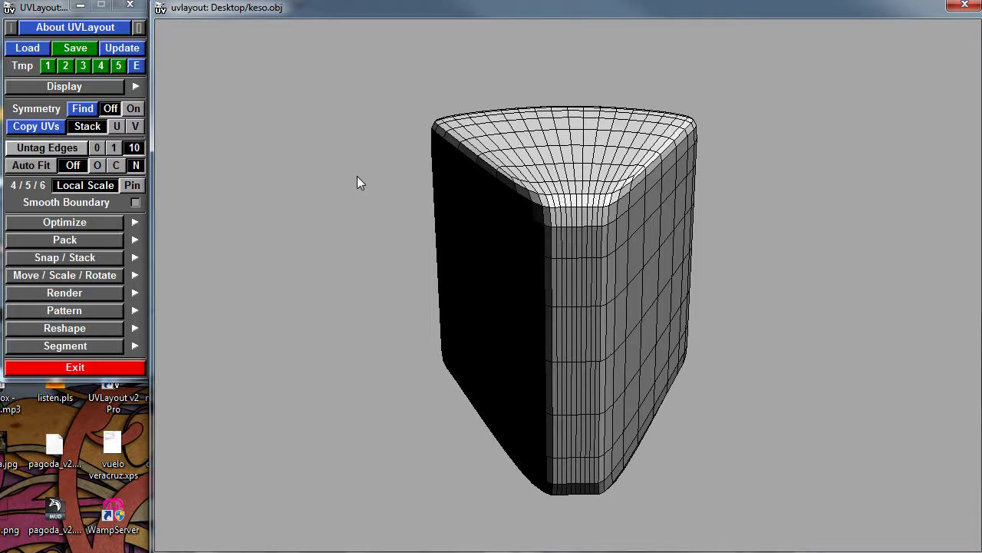
right_drag(357, 176, 408, 179)
drag(409, 180, 480, 211)
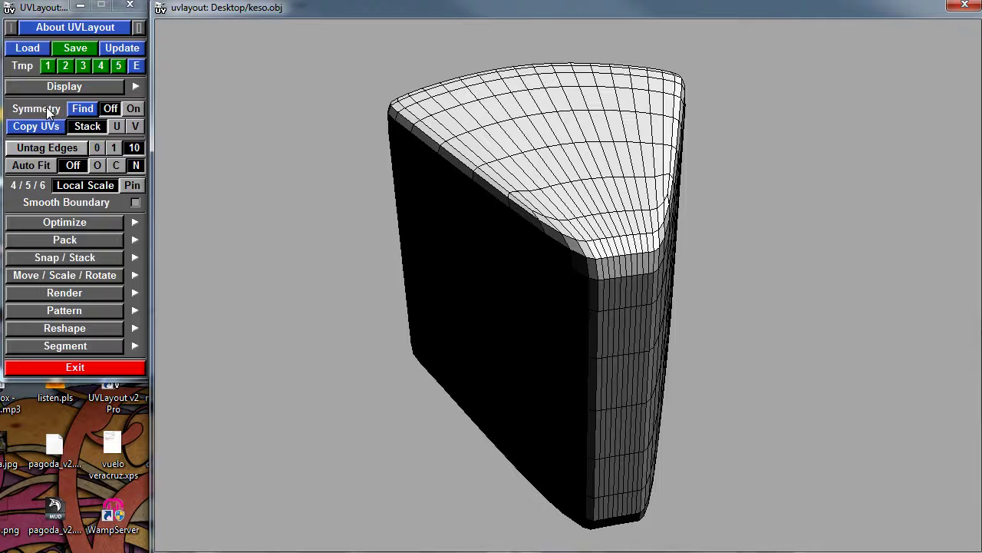
- Find the wedge's symmetry by picking the central lengthwise edge on its upper face, and check both halves
click(82, 109)
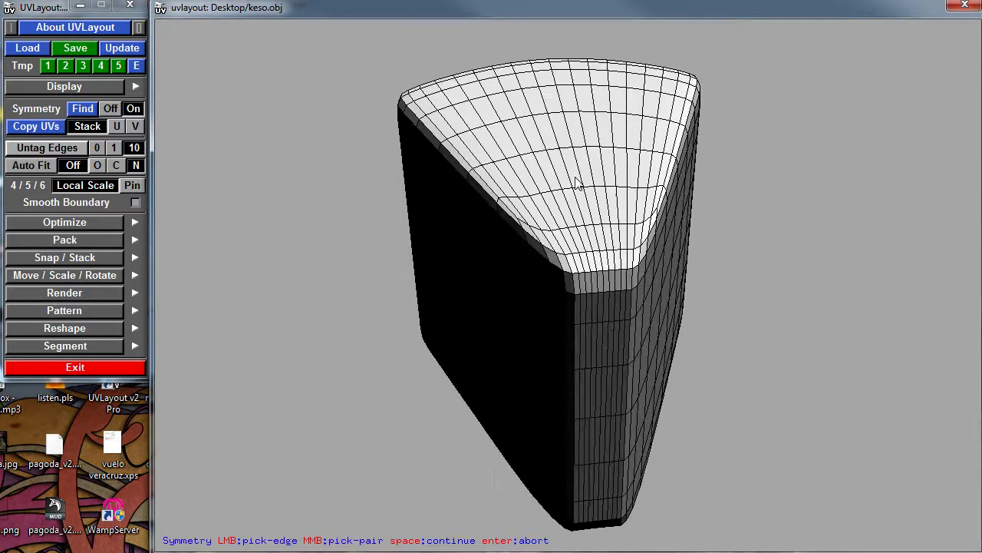
drag(576, 177, 442, 174)
right_drag(442, 174, 583, 161)
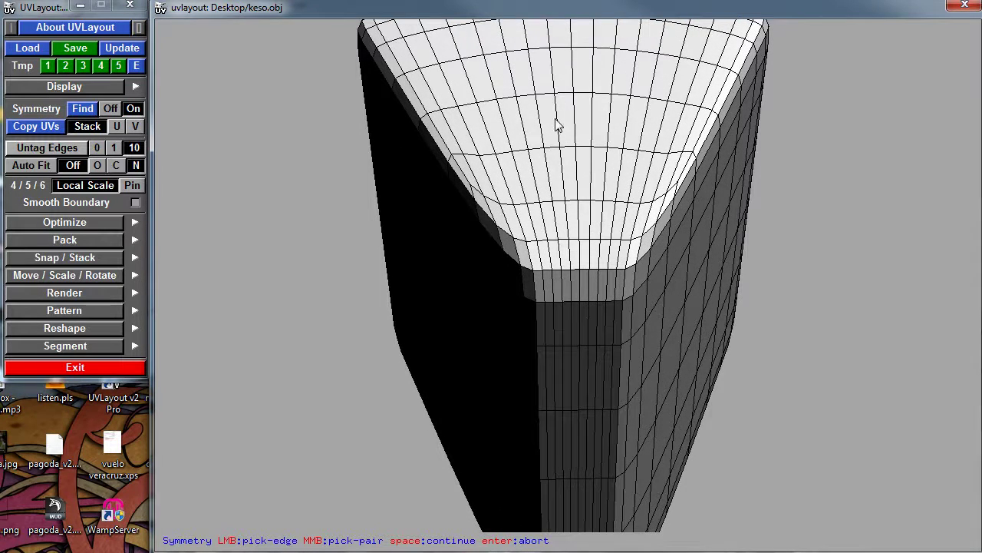
drag(554, 119, 546, 110)
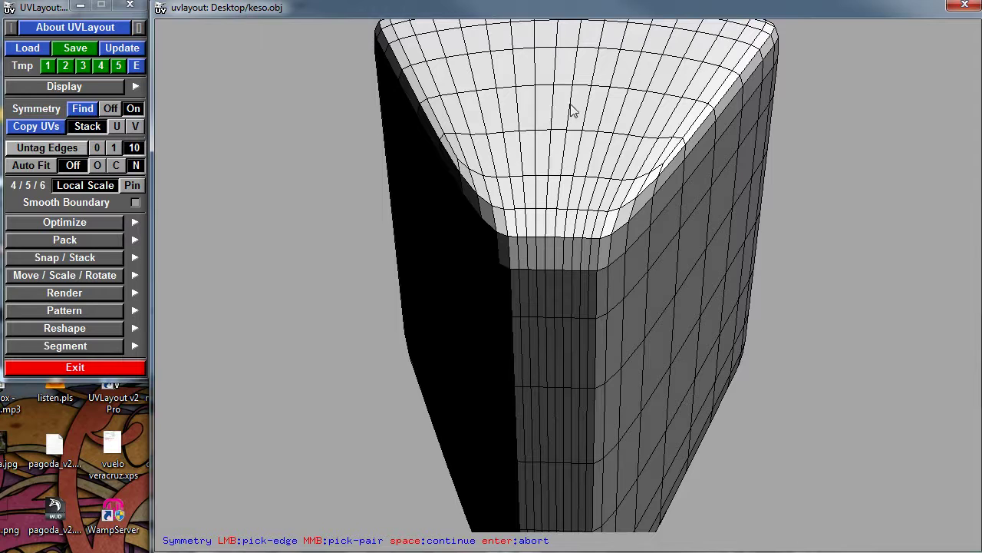
click(572, 110)
drag(620, 223, 640, 203)
key(space)
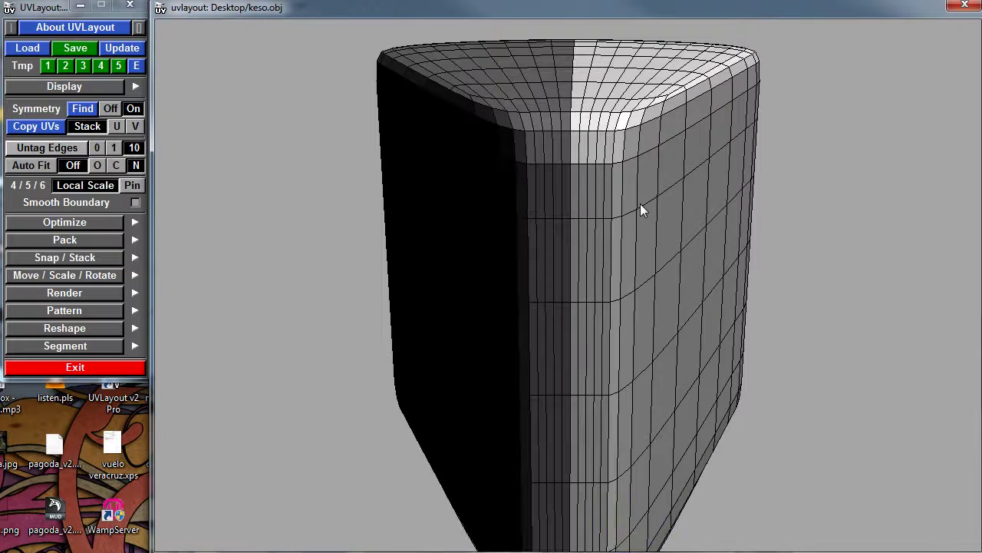
drag(708, 134, 520, 94)
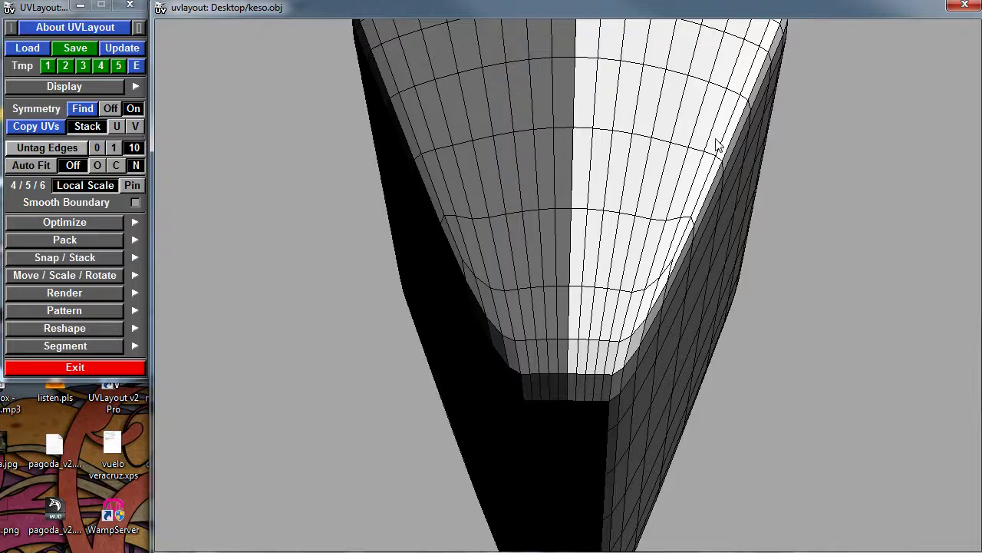
drag(707, 170, 384, 105)
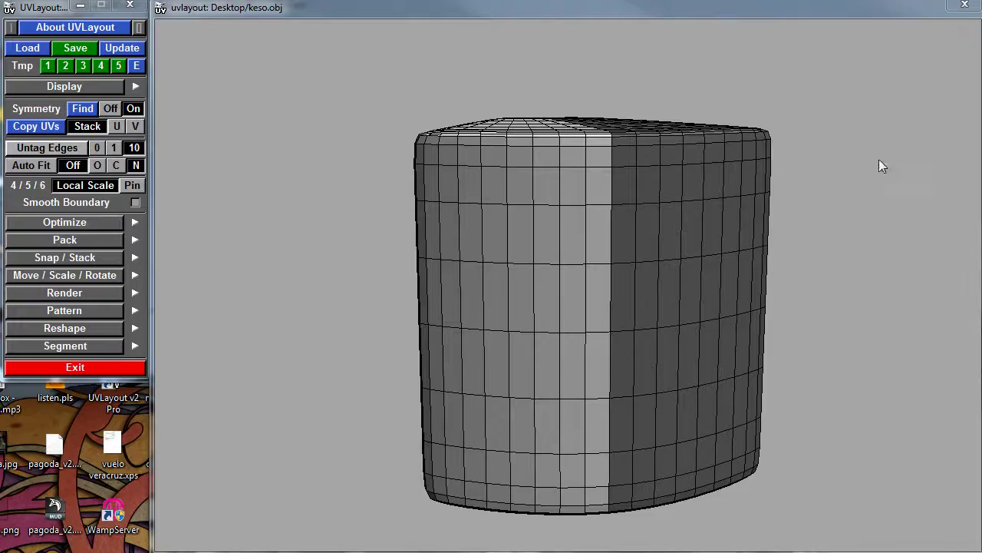
- Examine the wedge's rounded back, side faces and narrow tip from several angles to plan the seams
drag(881, 165, 415, 173)
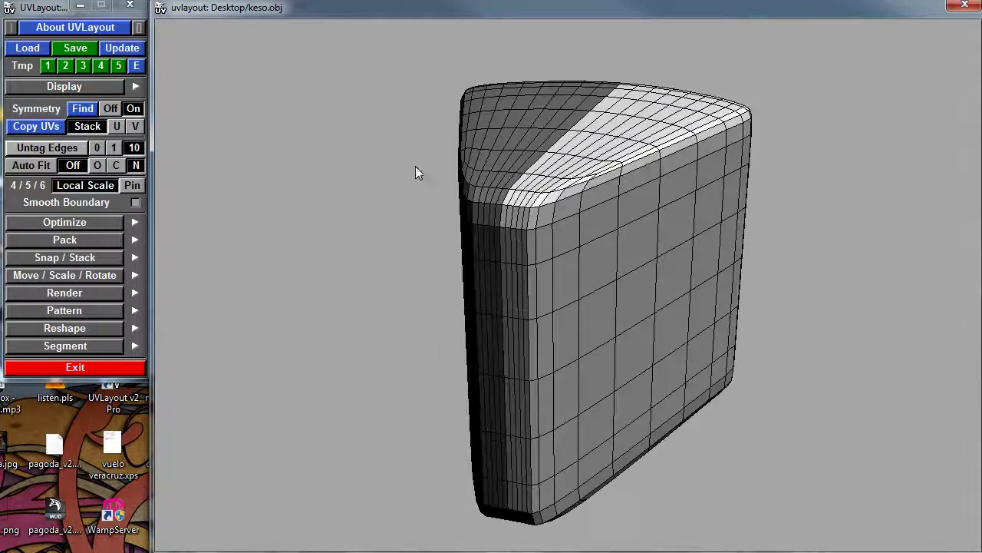
right_drag(416, 166, 584, 157)
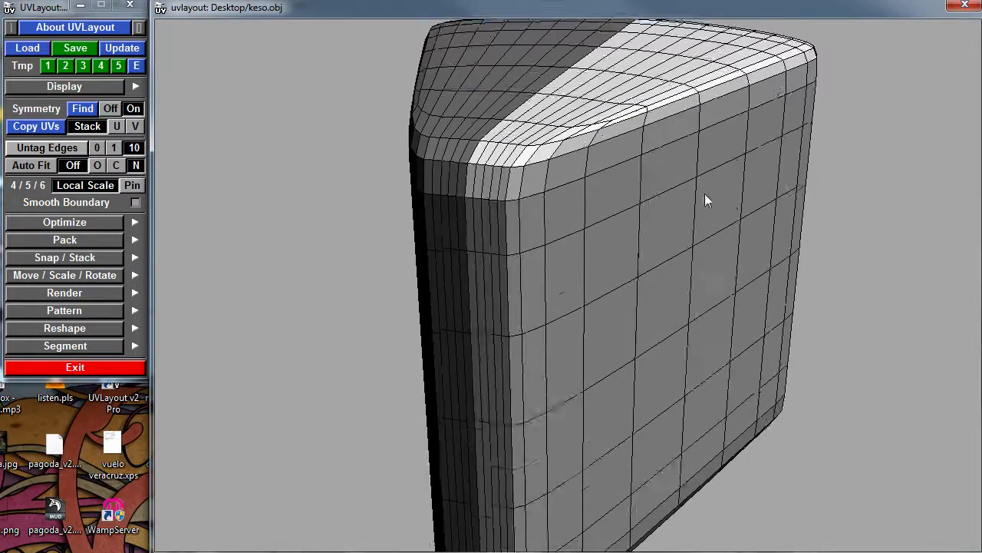
right_drag(704, 193, 635, 231)
drag(636, 231, 564, 162)
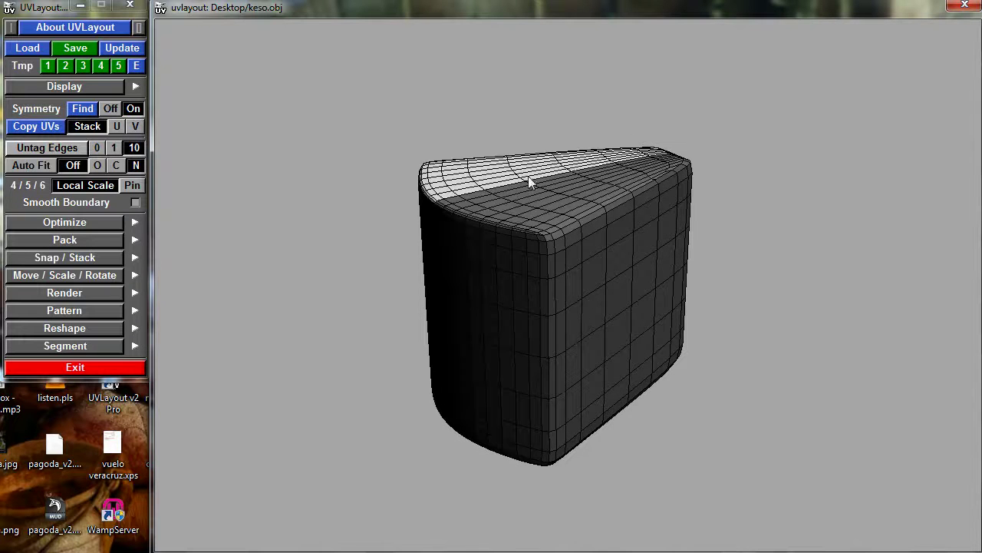
drag(464, 312, 485, 338)
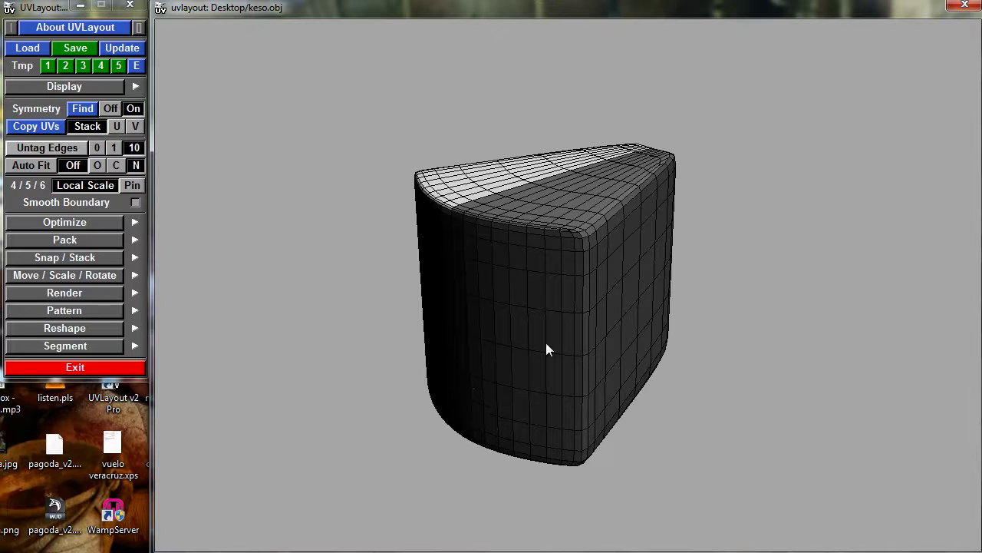
drag(547, 350, 473, 330)
drag(485, 277, 594, 300)
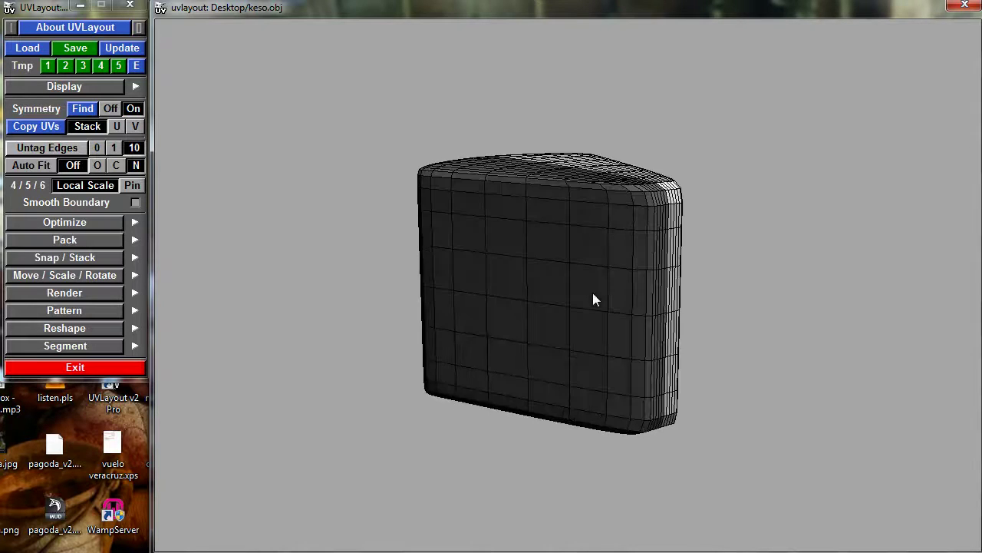
drag(689, 295, 511, 223)
- Mark cut seams along the wedge's upper side edge, around its back corner and down the vertical back edge
key(c)
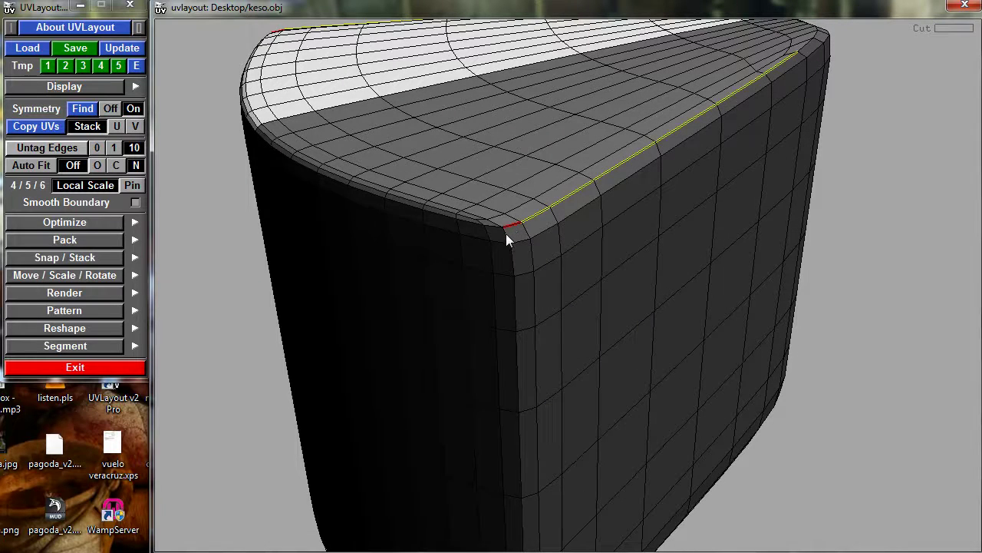
key(c)
drag(519, 256, 436, 222)
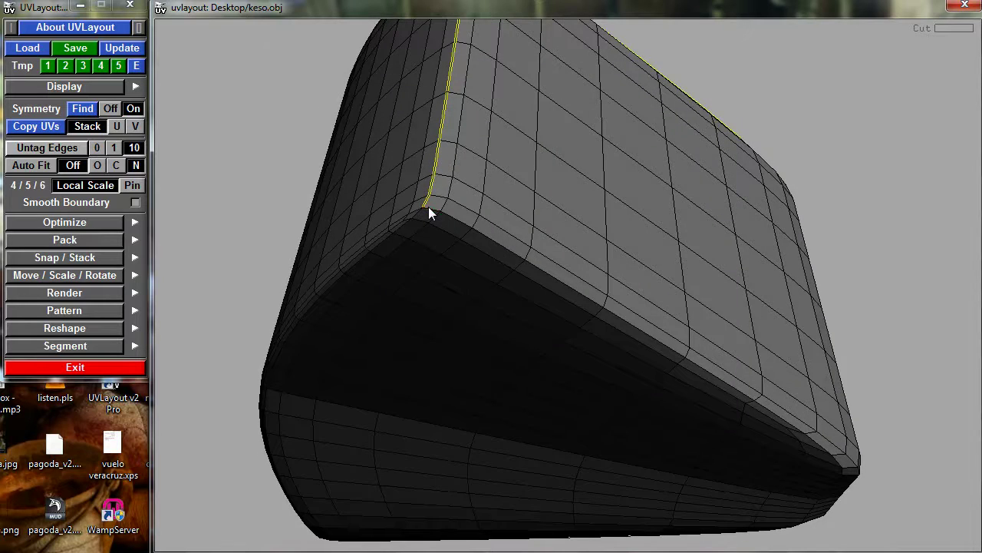
- Continue the cut seam along the lower side edge from the back corner toward the narrow tip
key(c)
drag(711, 280, 612, 296)
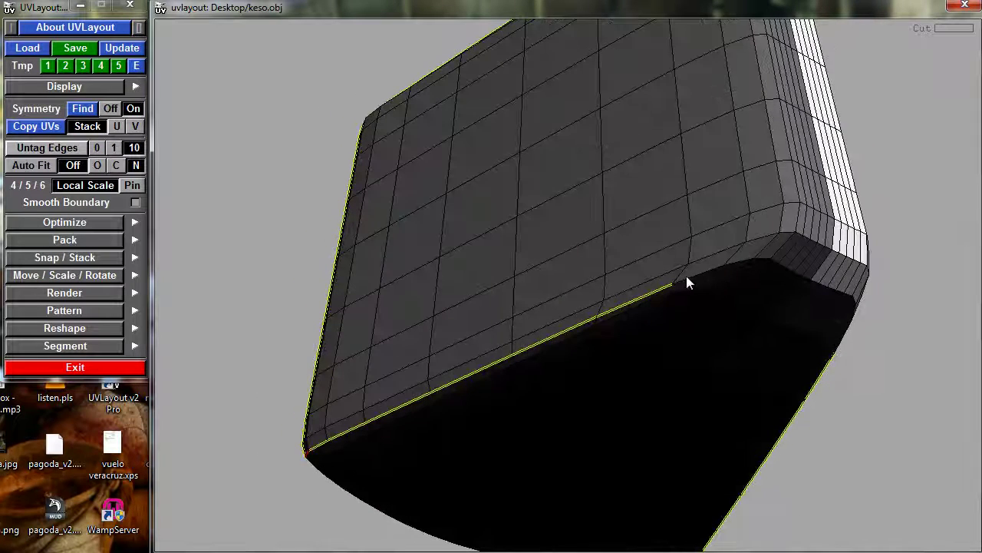
key(c)
drag(779, 268, 729, 274)
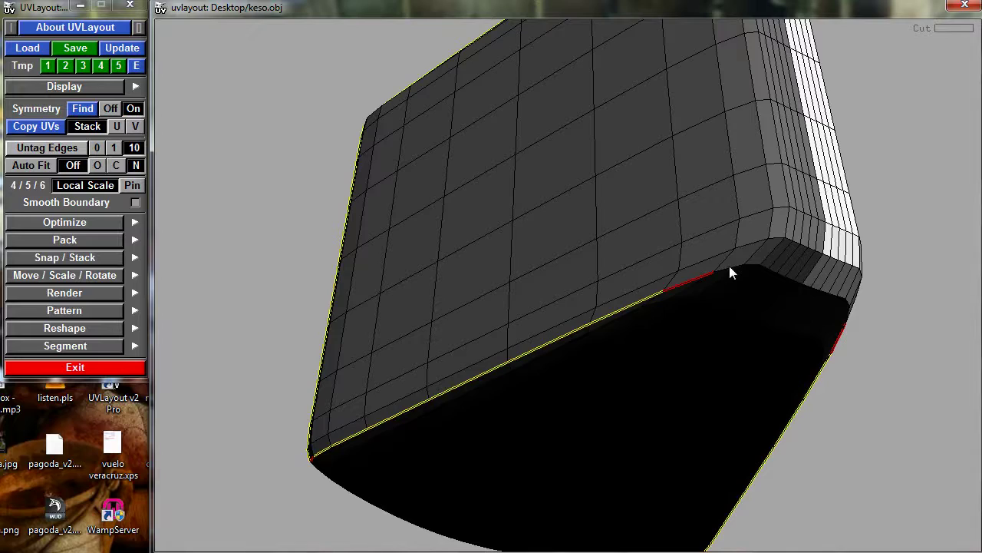
- Mark cuts around the lower tip corner, up the tip's vertical side edge and across the tip's lower edge
key(c)
key(c)
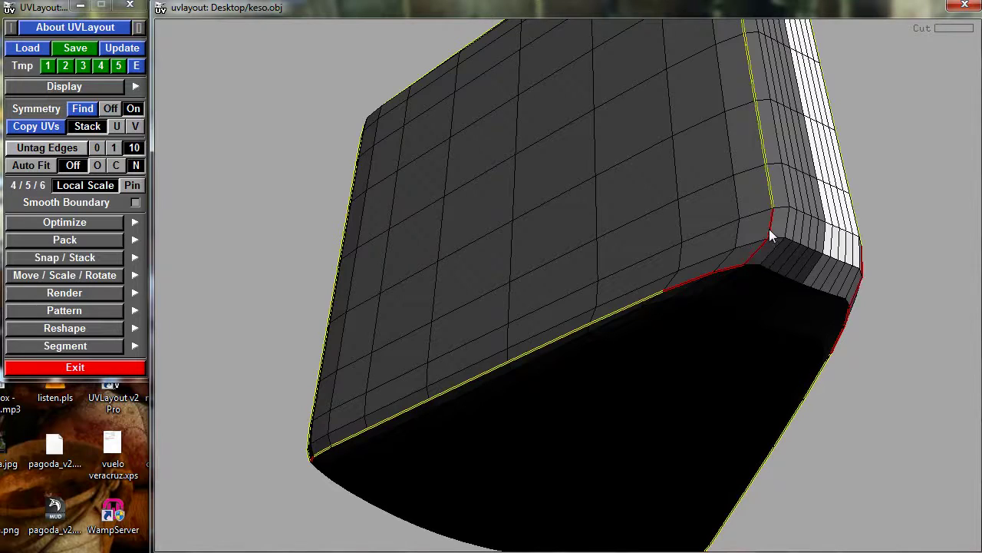
drag(792, 227, 707, 135)
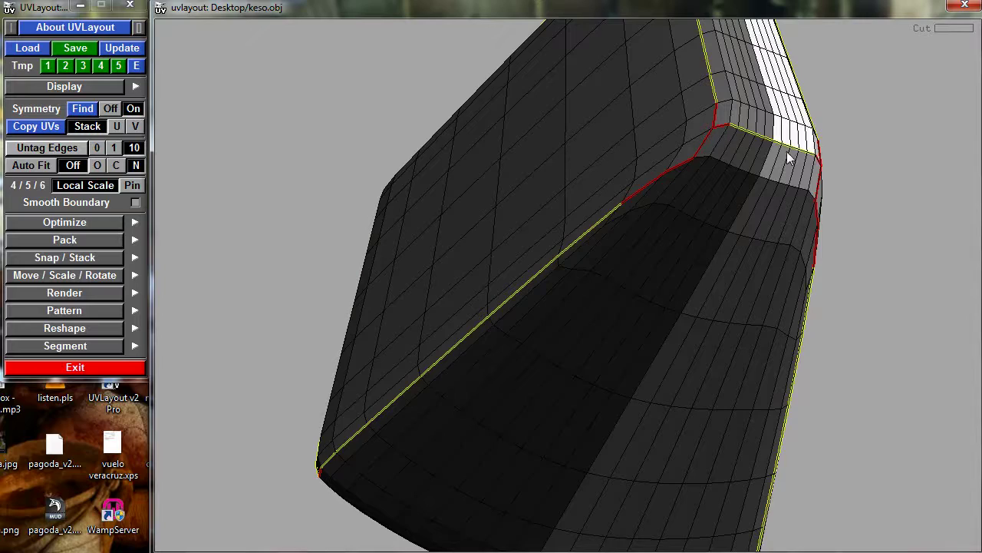
drag(788, 154, 709, 264)
key(c)
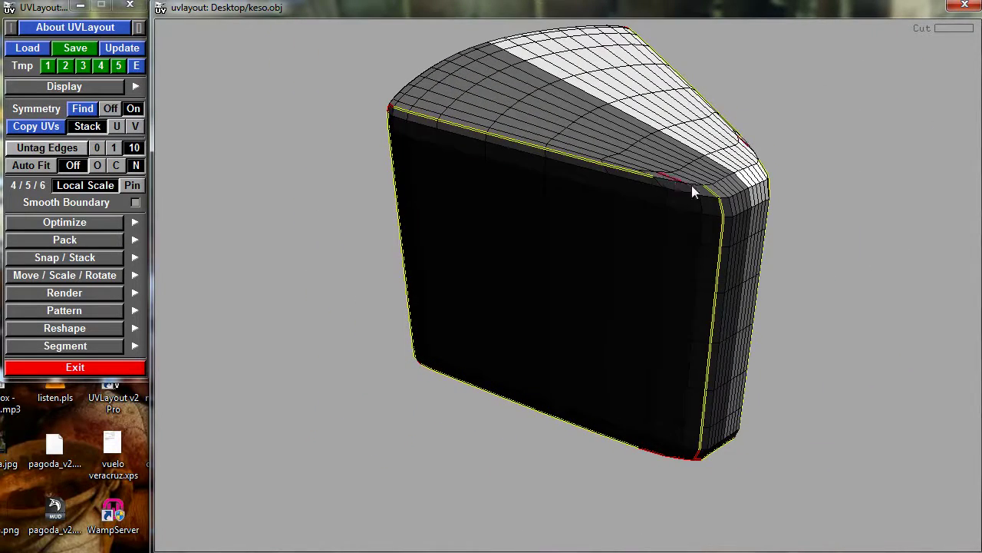
right_drag(439, 198, 689, 296)
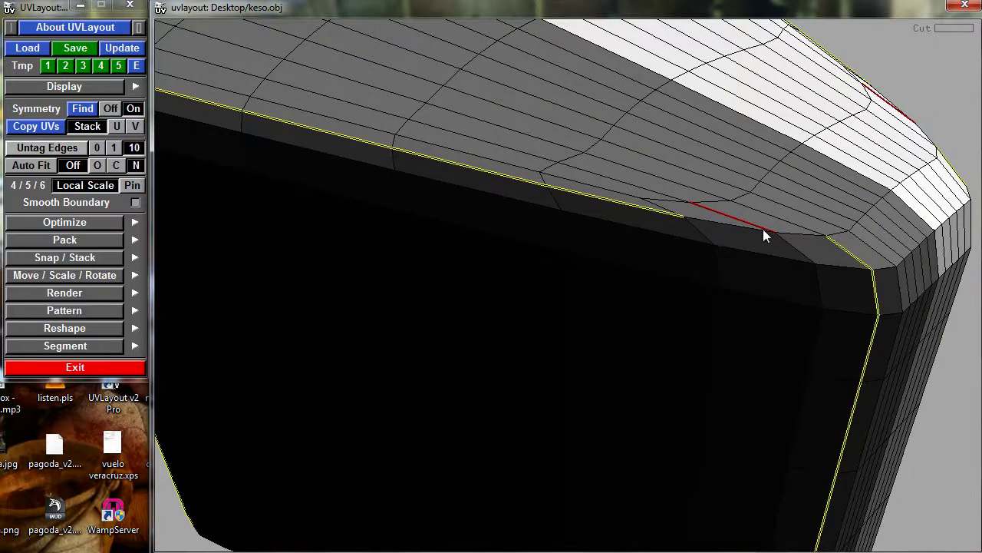
right_drag(763, 230, 692, 252)
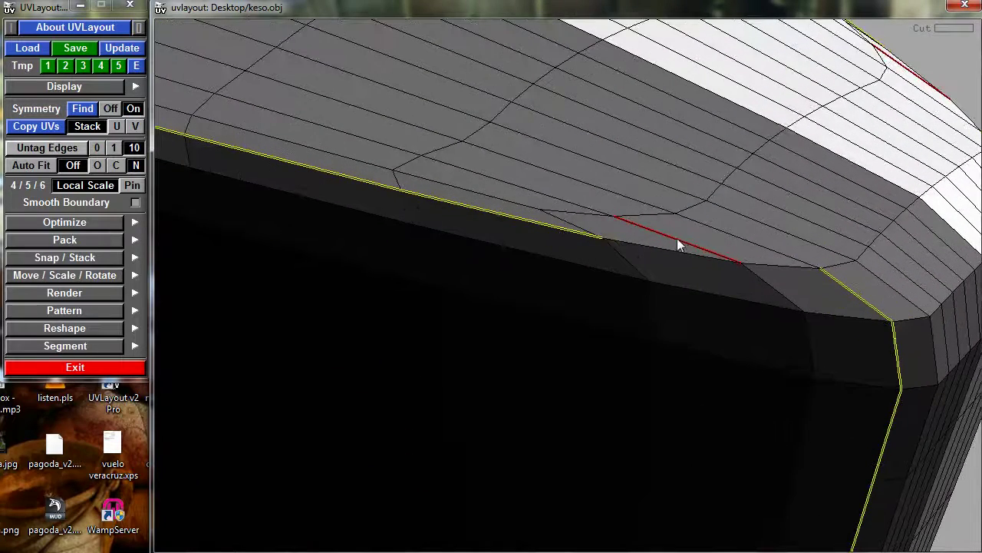
right_drag(588, 228, 729, 240)
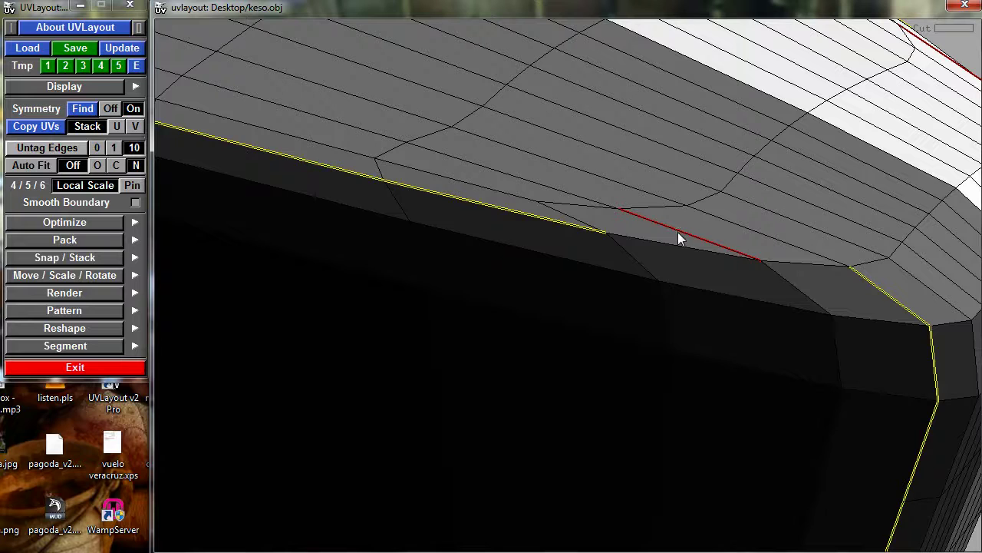
key(w)
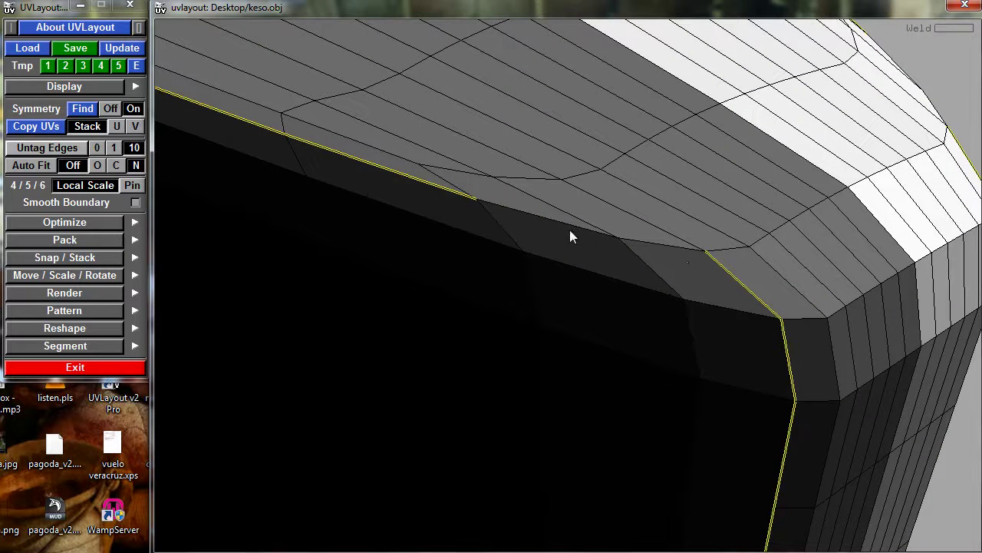
- Mark cuts along the rest of the upper side edge to the tip and across the tip's upper edge
key(c)
key(c)
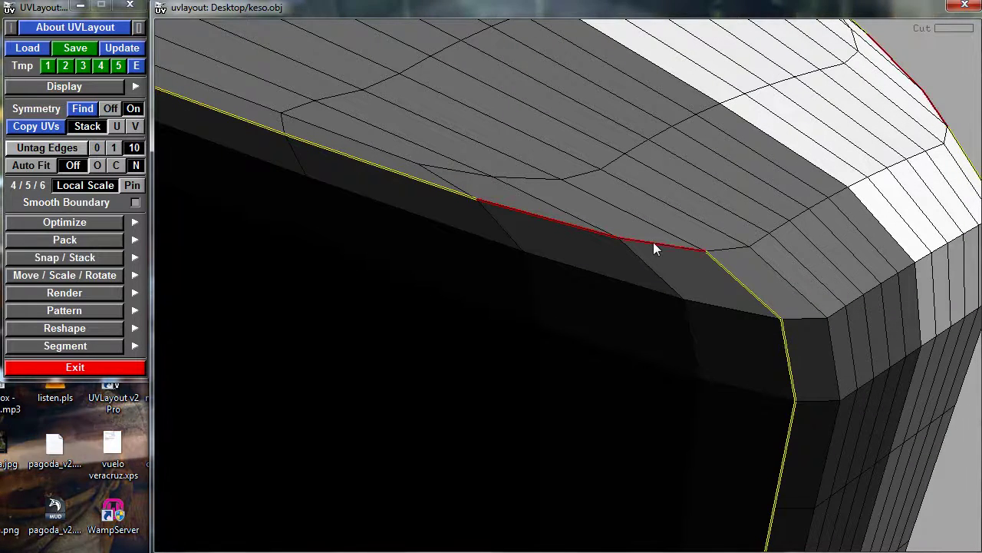
drag(741, 285, 660, 260)
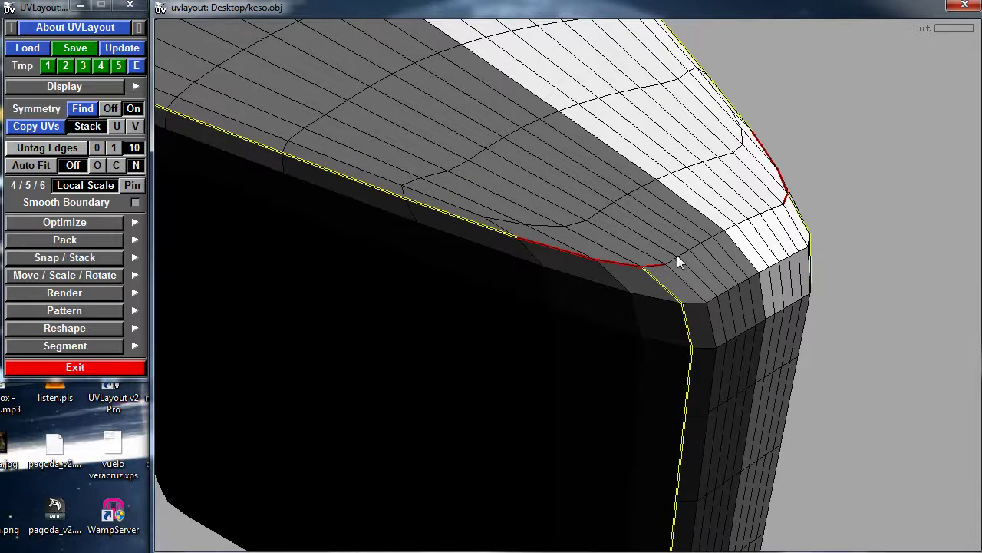
drag(808, 281, 563, 270)
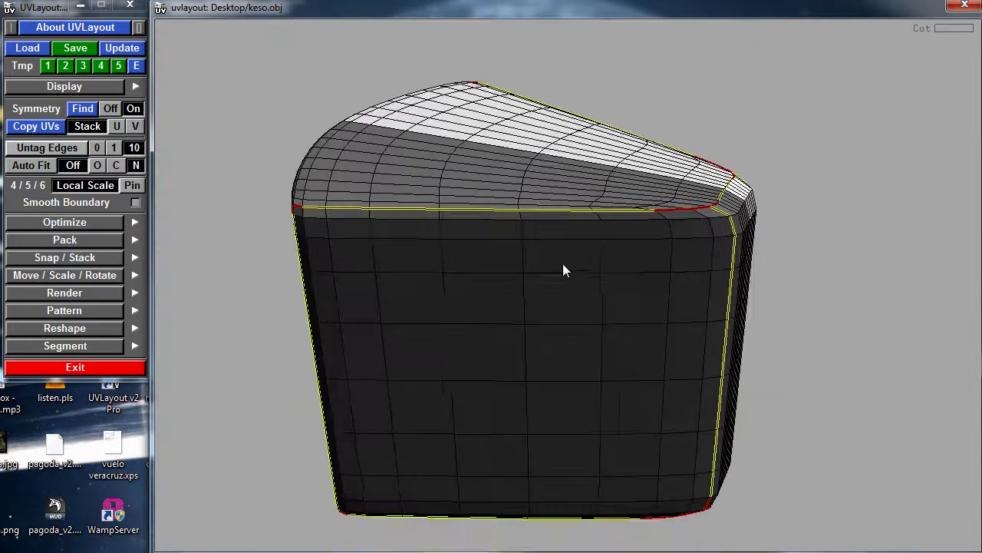
- Inspect the marked seams around the upper rim, the back corners and the narrow tip
drag(701, 281, 750, 104)
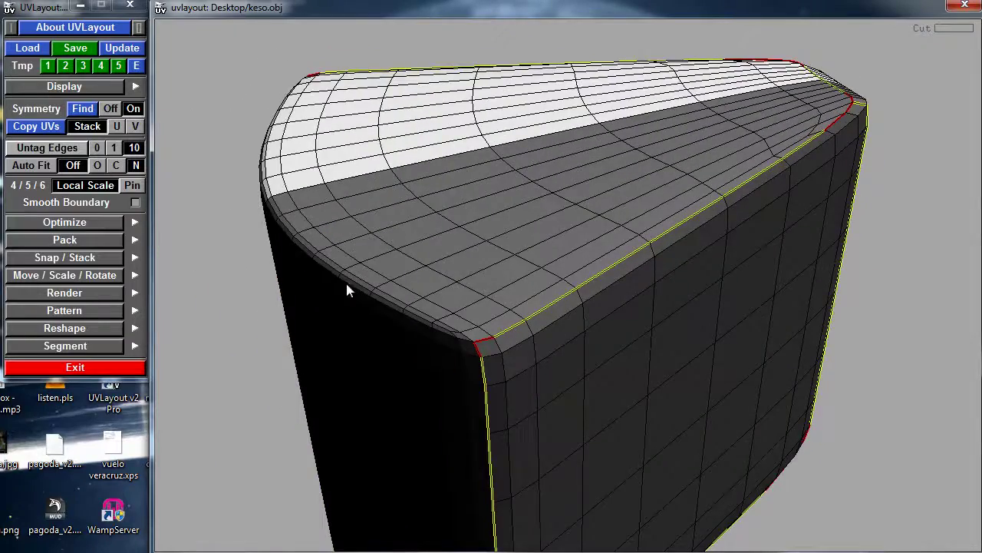
drag(346, 290, 343, 134)
drag(794, 313, 614, 201)
middle_drag(648, 204, 716, 210)
right_drag(716, 210, 474, 100)
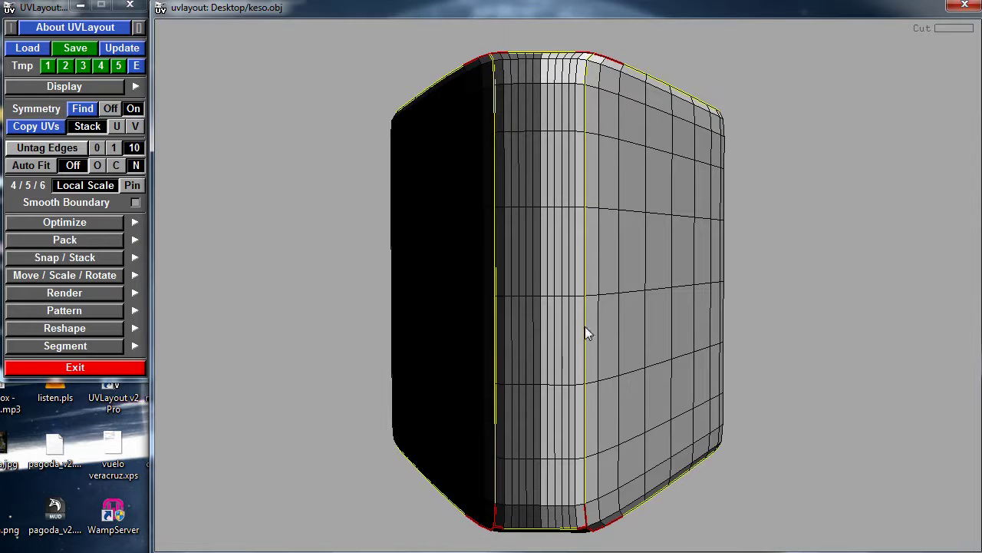
right_drag(564, 234, 499, 177)
drag(499, 176, 636, 267)
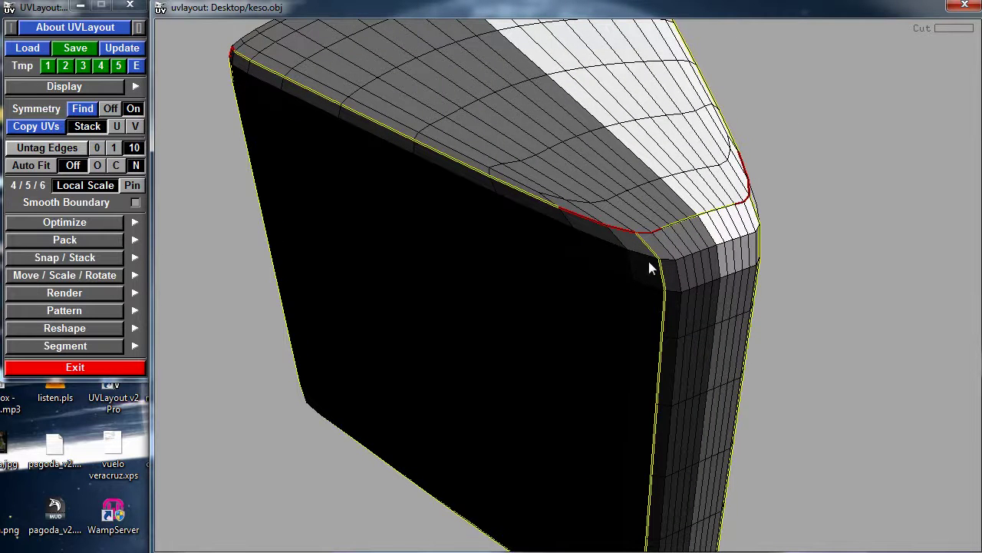
- Weld the vertical seams at the narrow tip, including their short ends at the corners, to join both sides with the tip
key(w)
drag(670, 399, 652, 301)
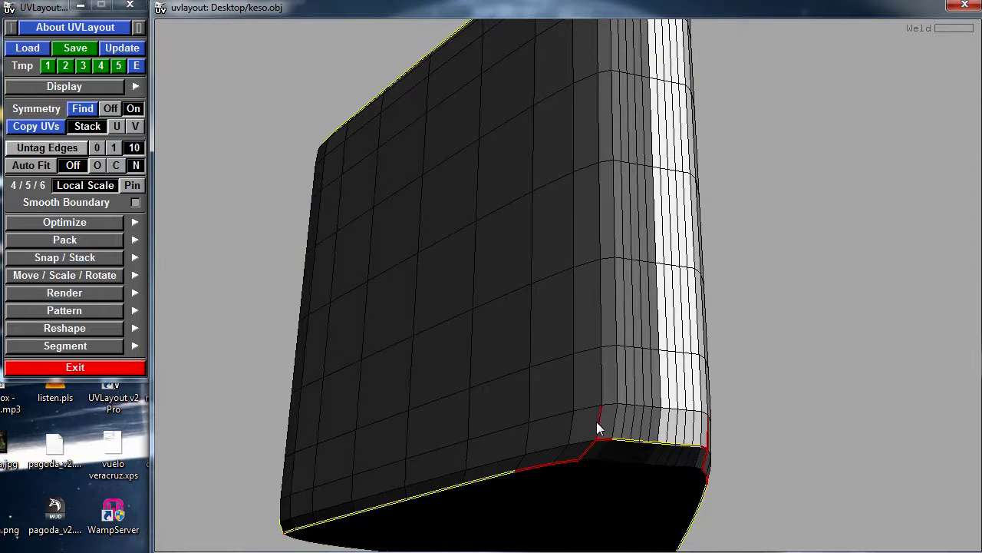
key(w)
drag(622, 397, 553, 376)
- Split the wedge along the remaining seams and pull the side-and-tip strip away from the back, upper and lower faces
drag(665, 203, 658, 265)
key(Return)
drag(712, 302, 603, 348)
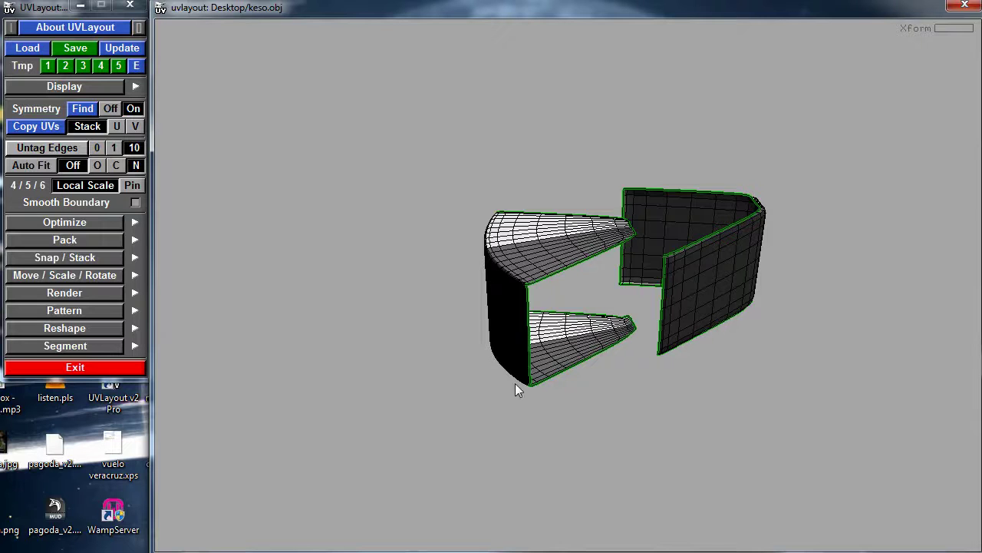
- Examine the two separated shells from the back, tip and sides
drag(509, 350, 580, 221)
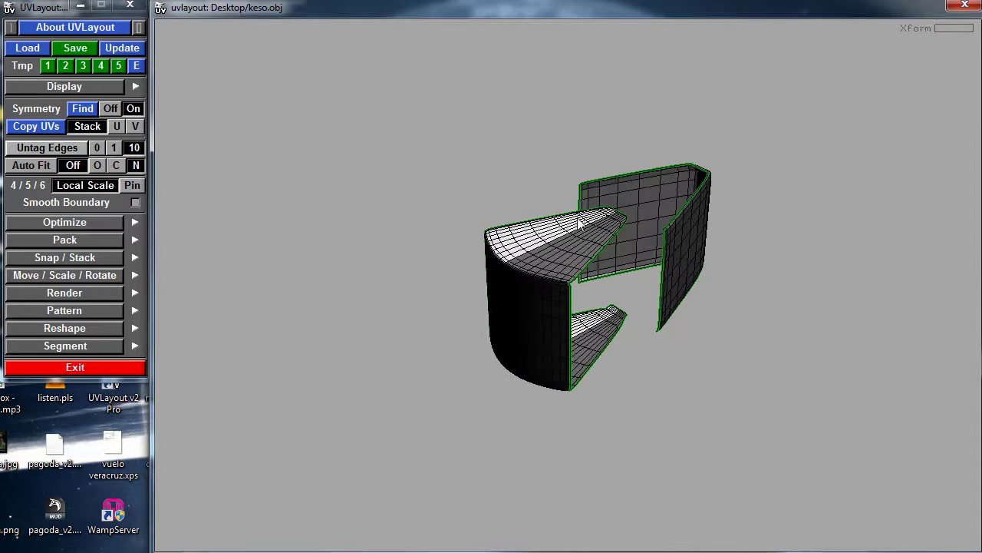
drag(571, 394, 479, 381)
drag(810, 367, 461, 353)
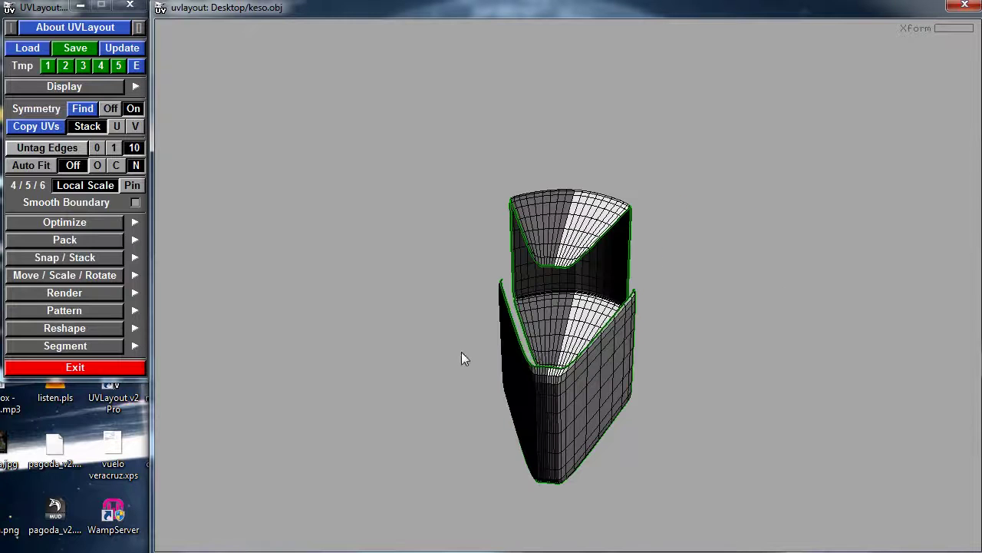
drag(648, 343, 539, 250)
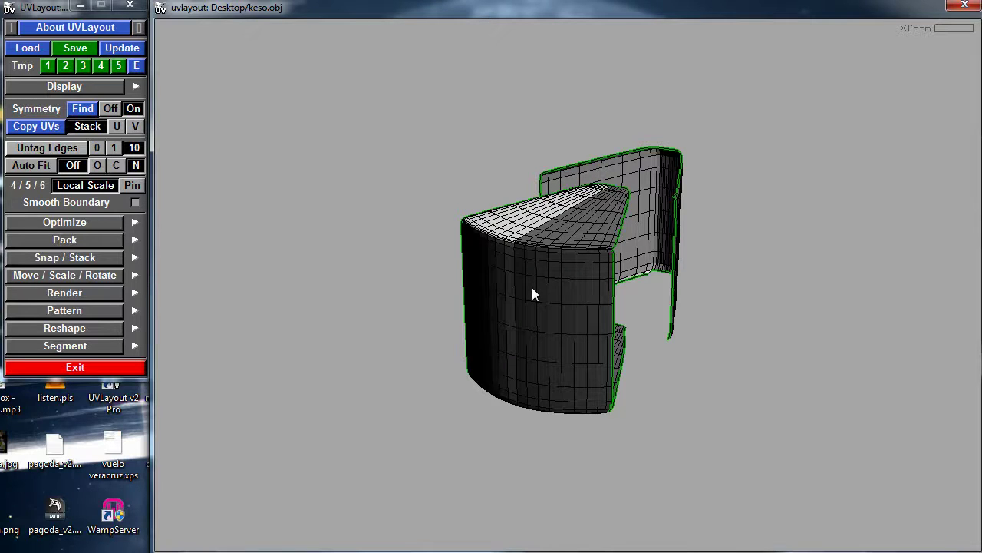
drag(734, 340, 673, 291)
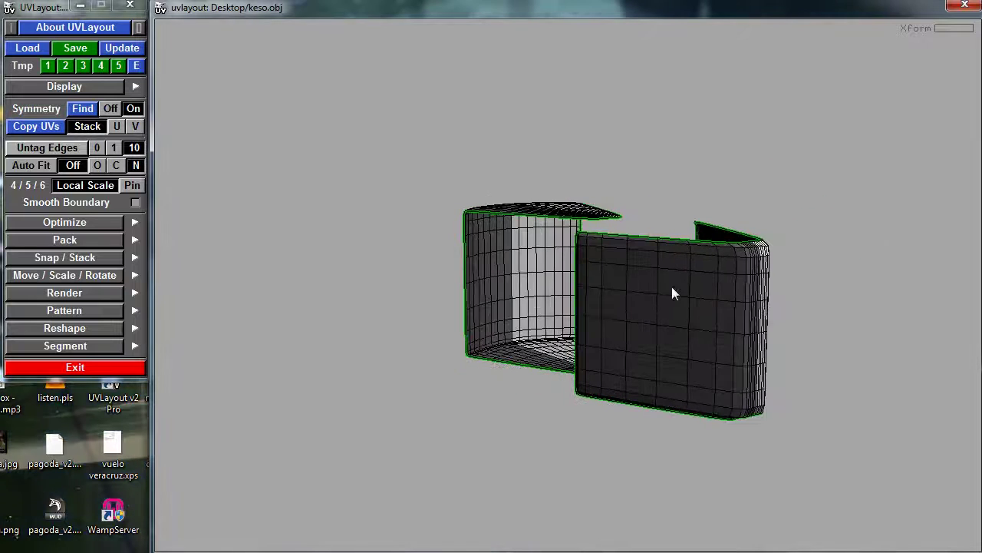
drag(772, 333, 624, 332)
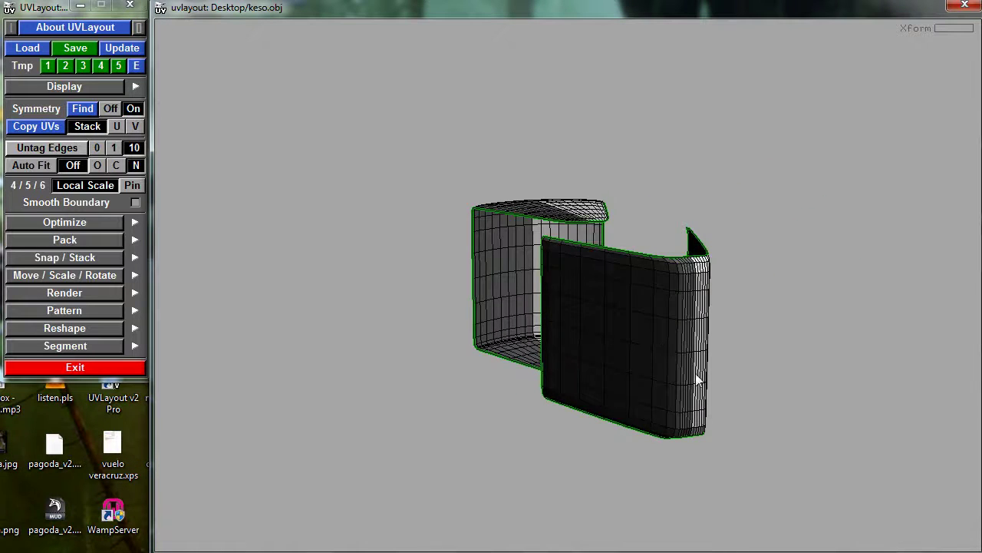
drag(697, 380, 652, 345)
drag(519, 352, 584, 301)
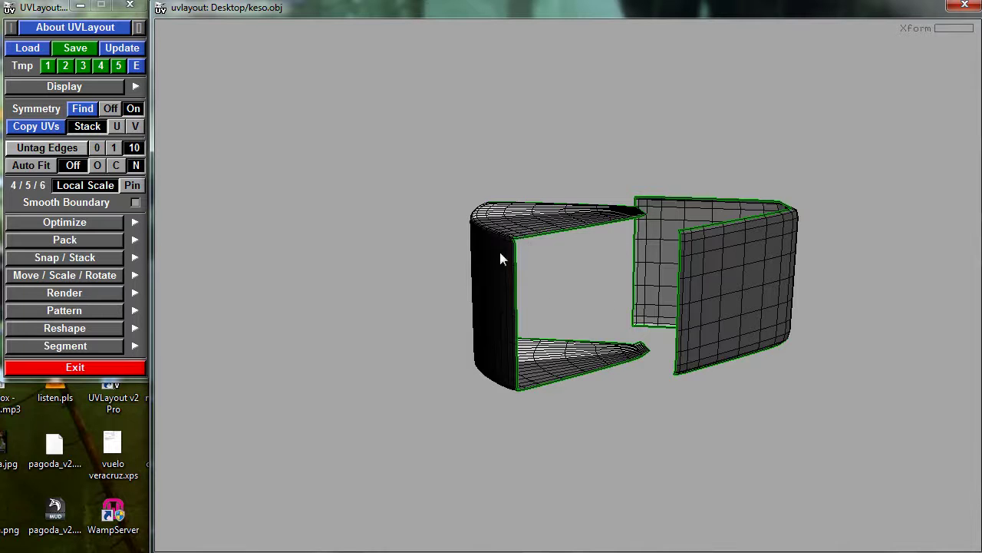
- Drop both shells into UV space and show them in the UV view with the full UV square framed
key(d)
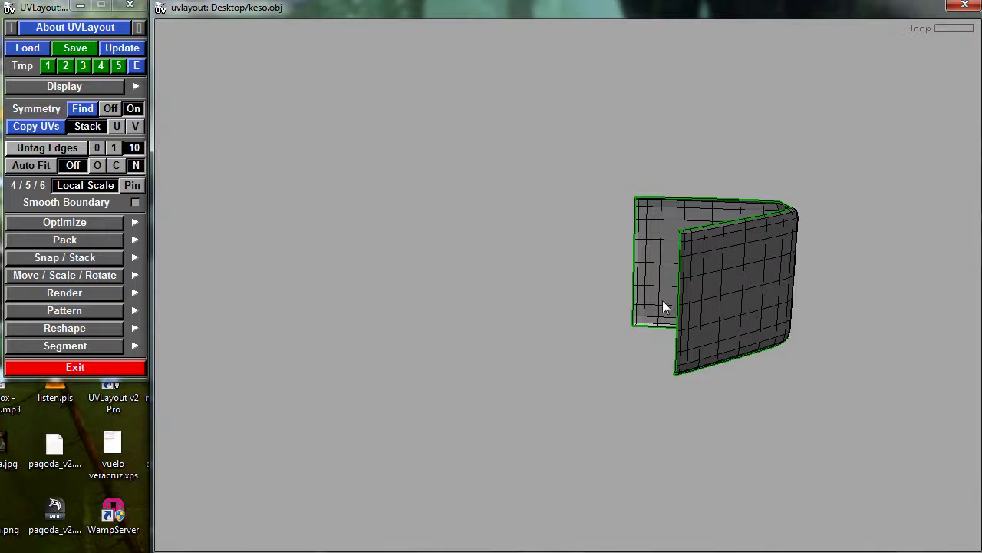
key(d)
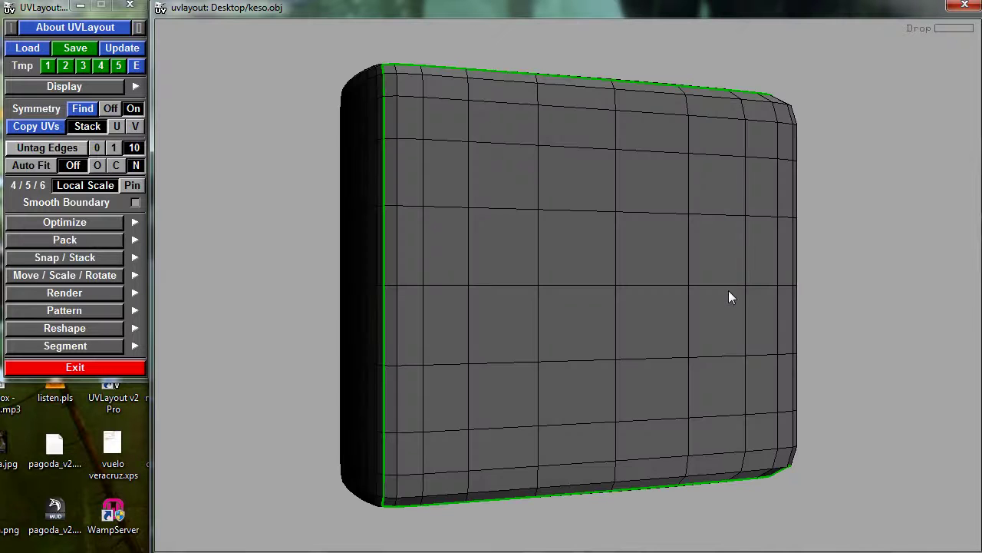
drag(633, 257, 526, 285)
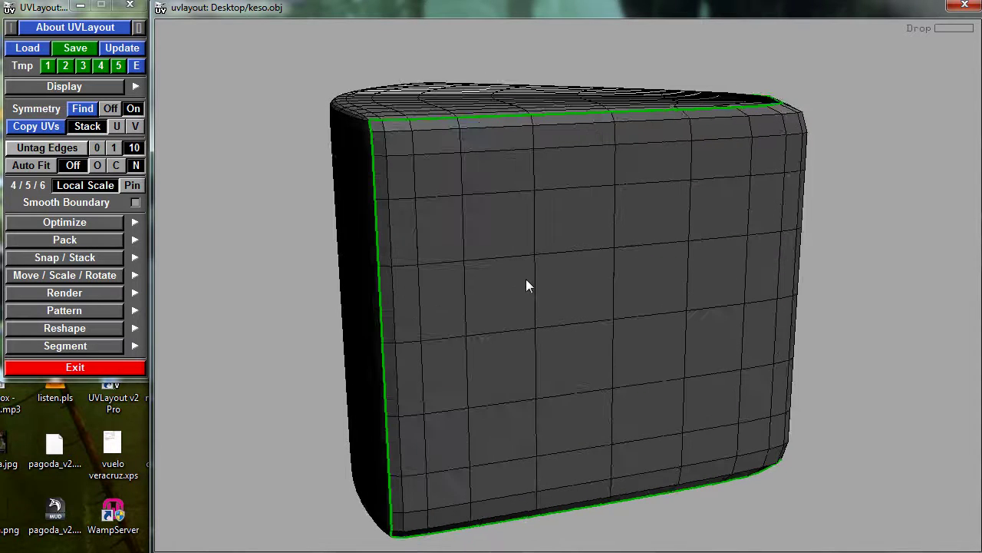
drag(768, 307, 669, 305)
key(1)
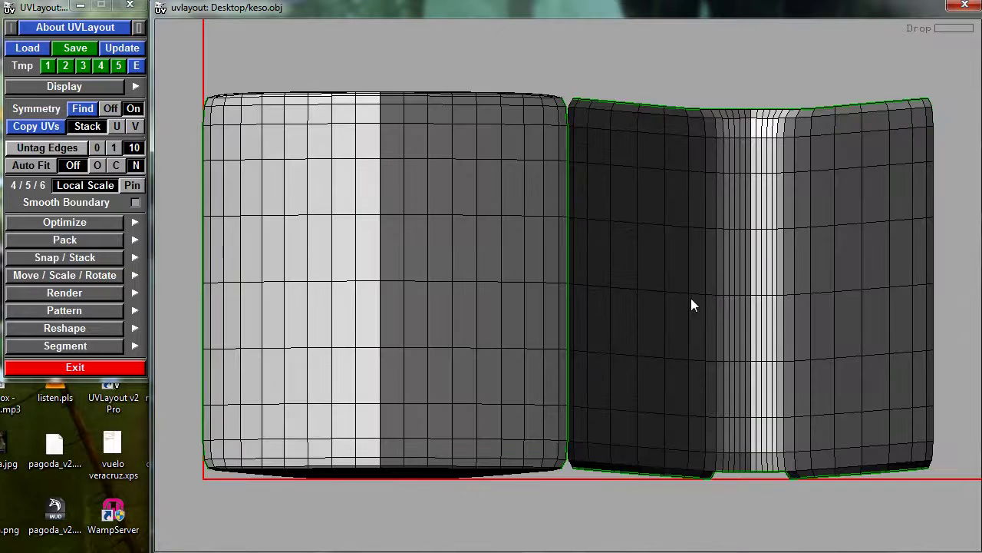
middle_drag(554, 325, 529, 353)
right_drag(529, 353, 608, 304)
middle_drag(608, 304, 551, 322)
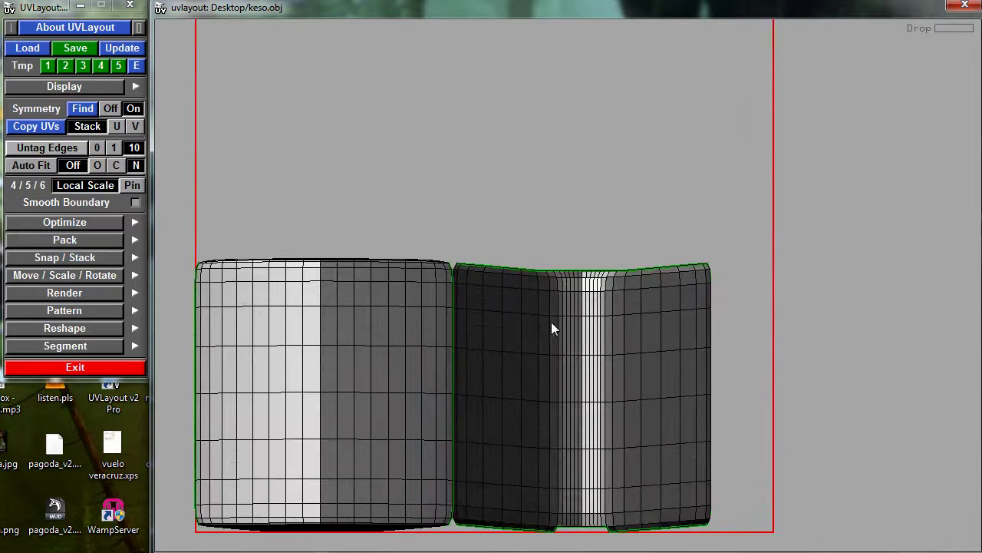
- Move the side-and-tip strip shell away from the other shell and flatten it
middle_drag(592, 359, 677, 260)
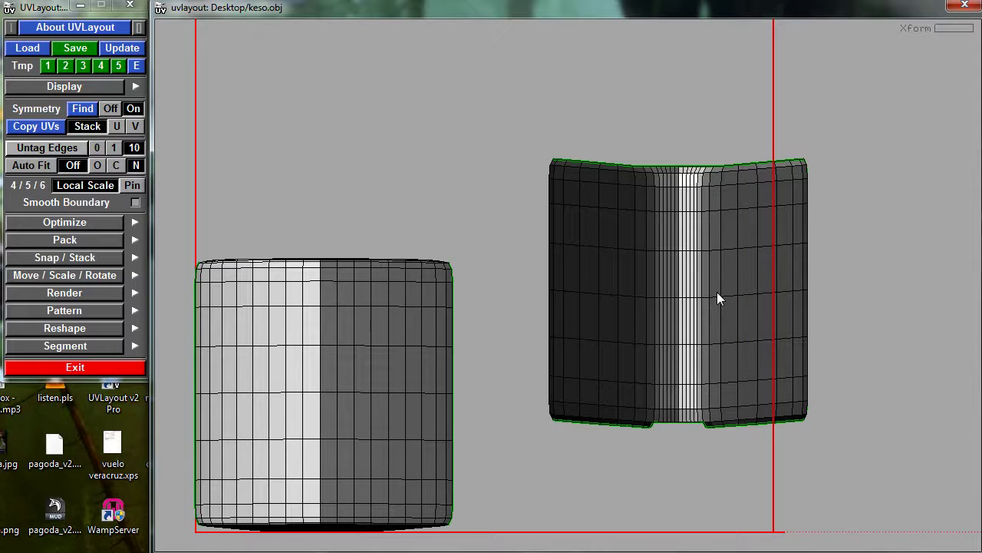
key(f)
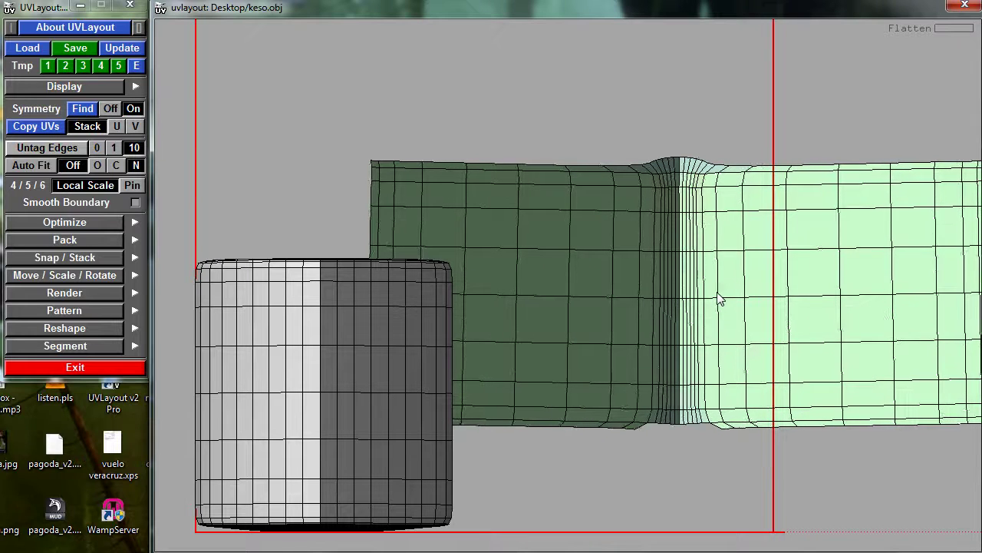
right_drag(773, 292, 690, 297)
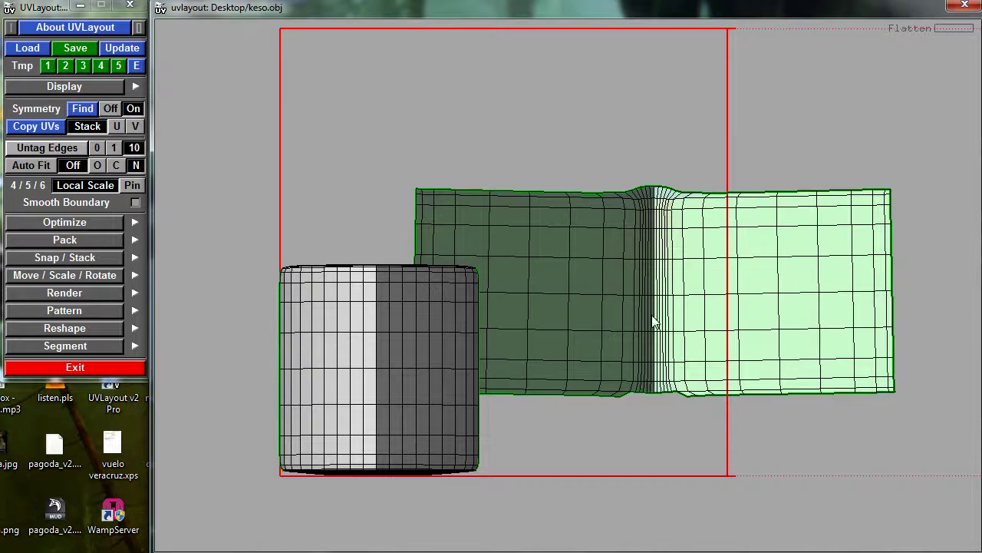
middle_drag(656, 319, 768, 289)
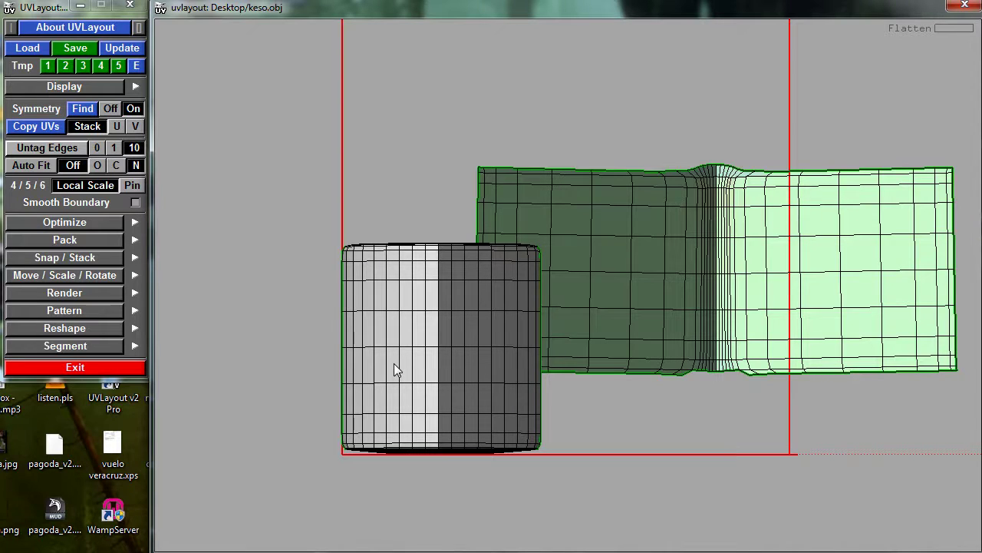
- Flatten the shell with the back, upper and lower faces until its collapsed ends unfold completely
key(f)
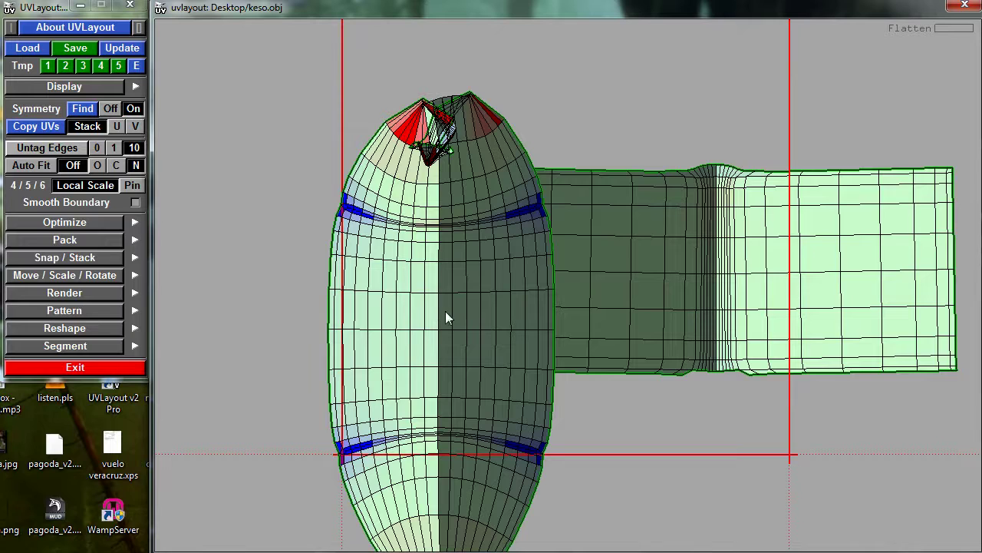
right_drag(445, 311, 408, 328)
right_drag(516, 328, 503, 316)
middle_drag(503, 316, 504, 270)
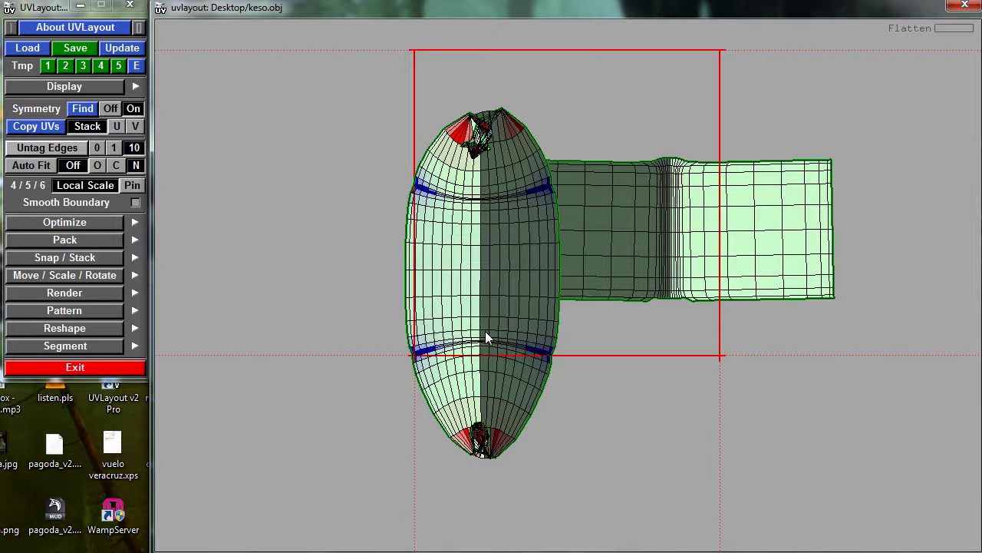
key(f)
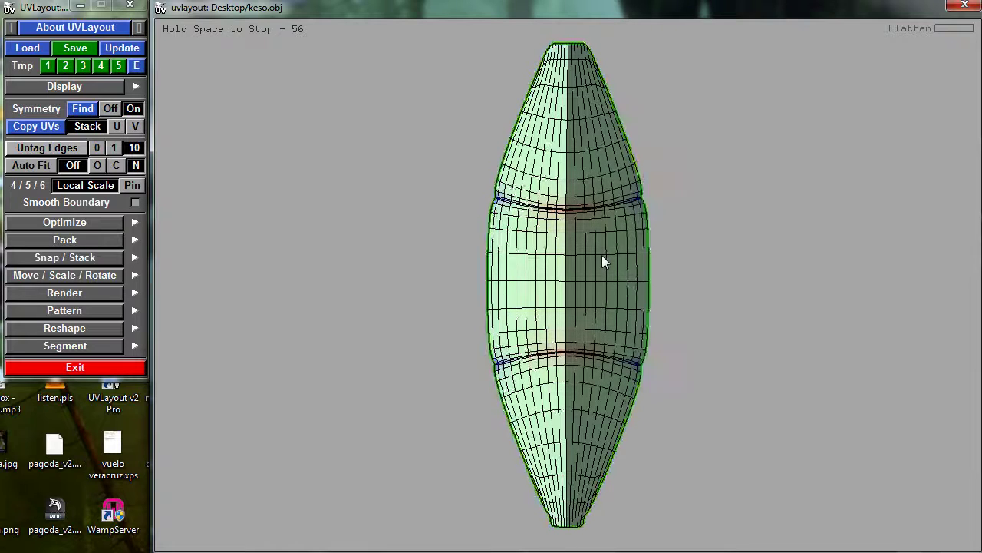
key(space)
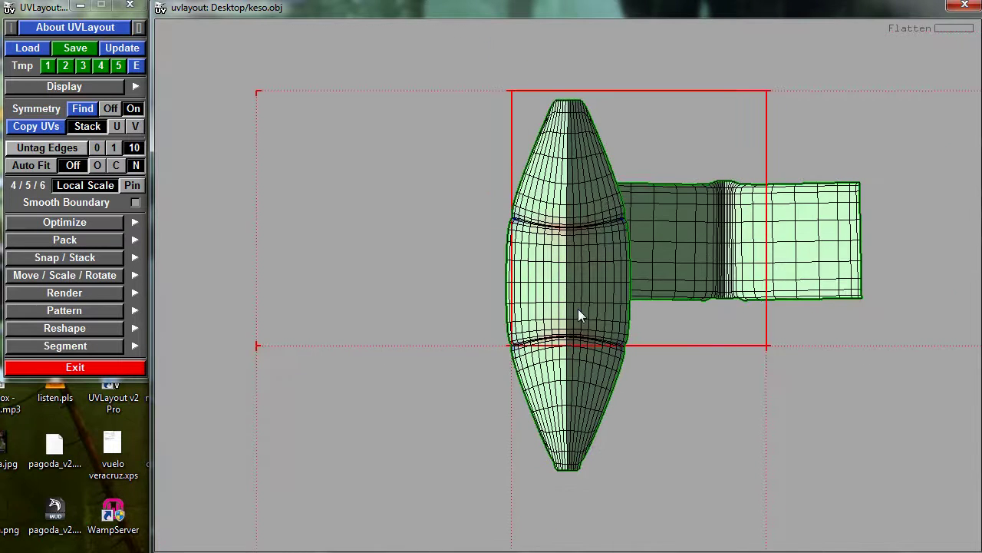
- Move the flattened long shell clear of the strip so the two no longer overlap
middle_drag(616, 308, 553, 404)
middle_drag(484, 380, 451, 341)
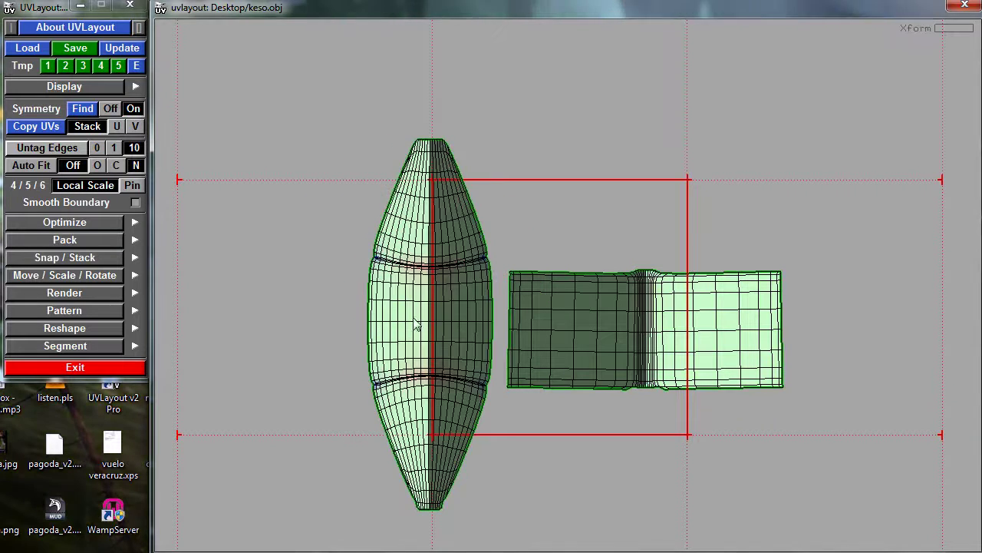
right_drag(488, 324, 644, 317)
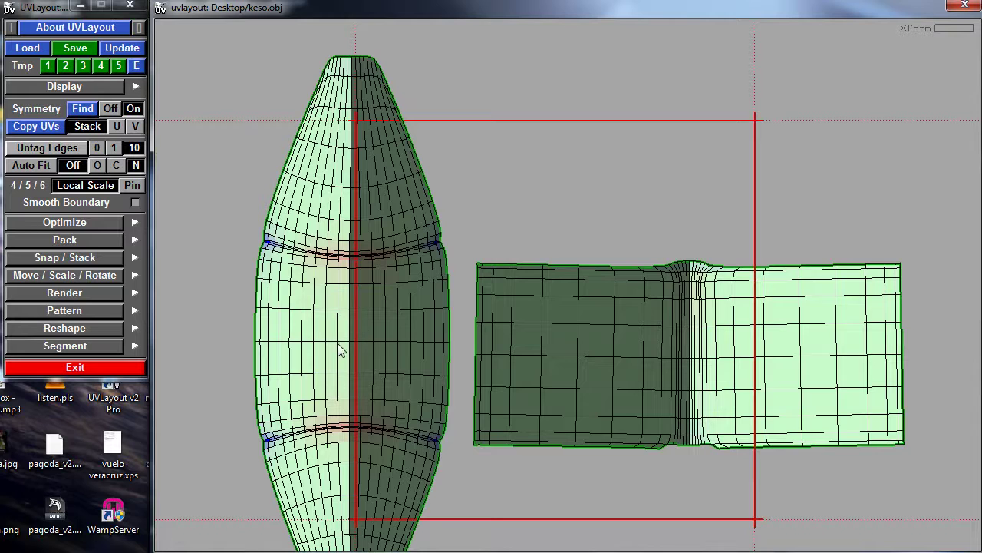
- Compare the flattened shells with the 3D wedge, checking the distortion colours on the back, upper face, sides and tip
key(3)
drag(432, 323, 516, 198)
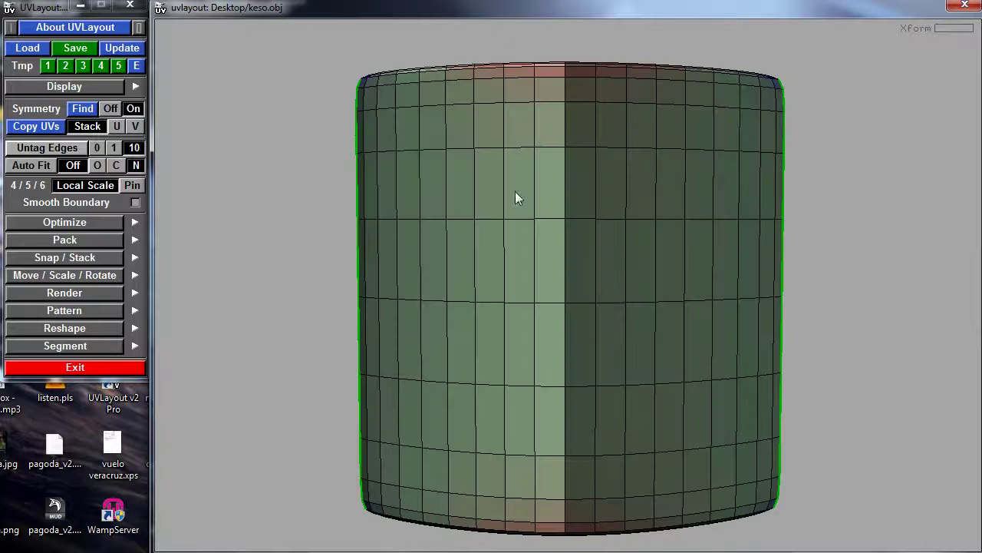
key(2)
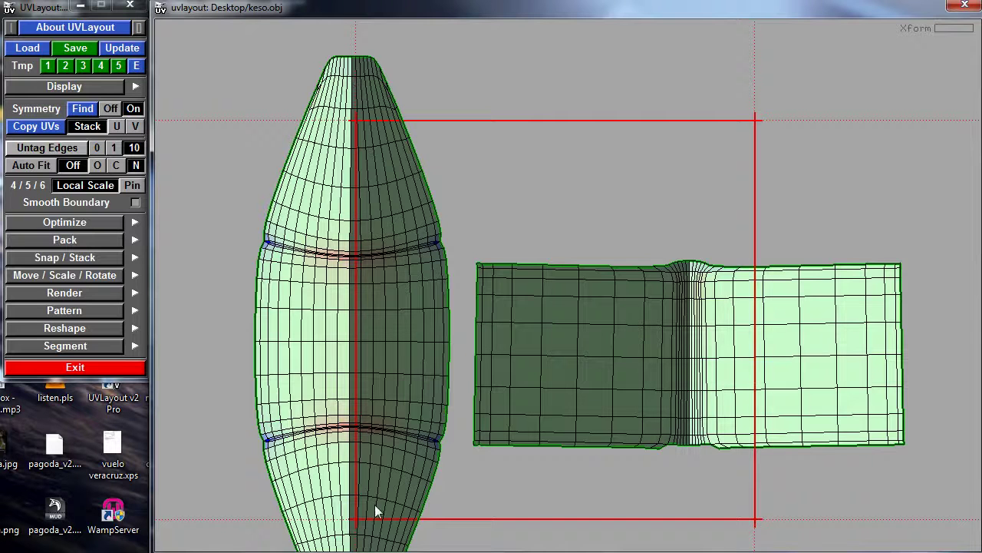
key(3)
drag(571, 264, 503, 327)
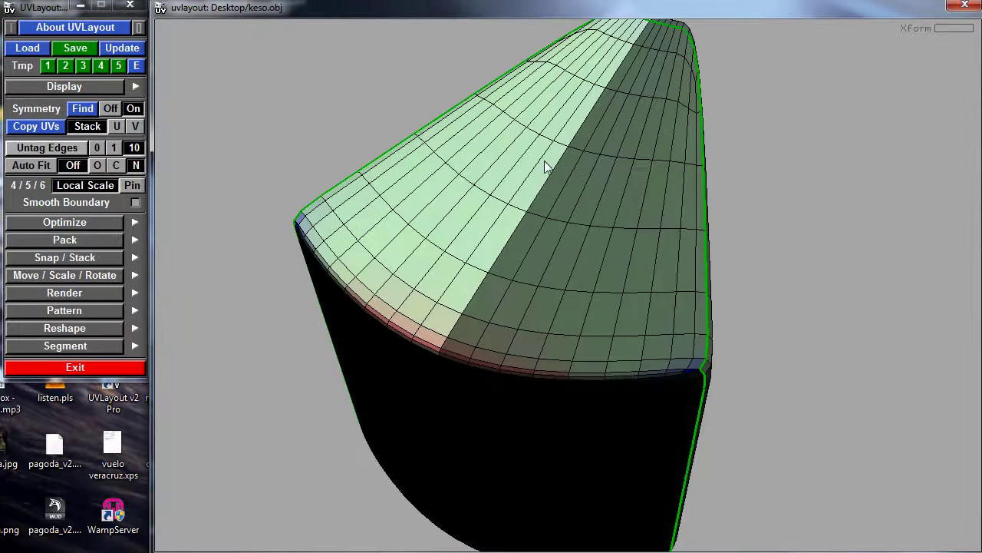
drag(628, 358, 560, 202)
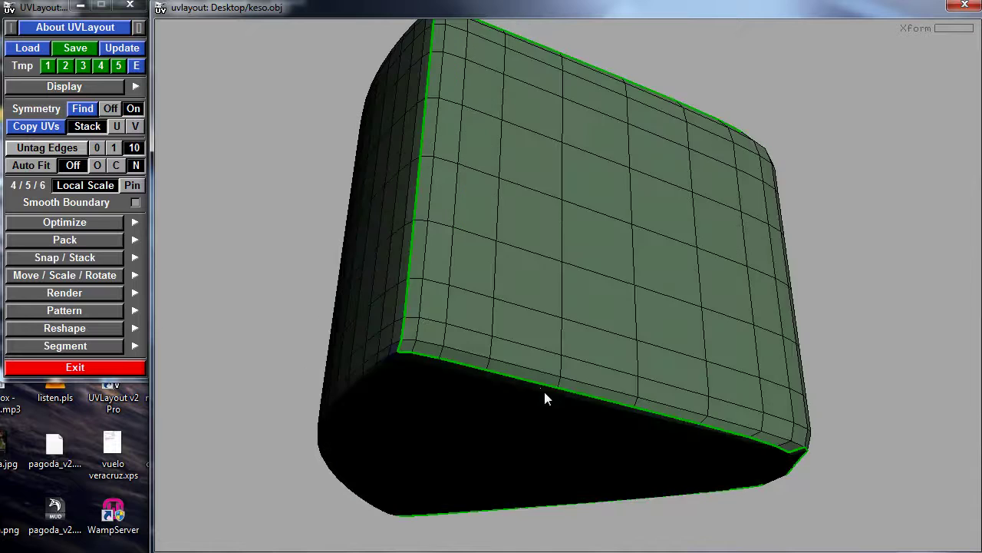
key(2)
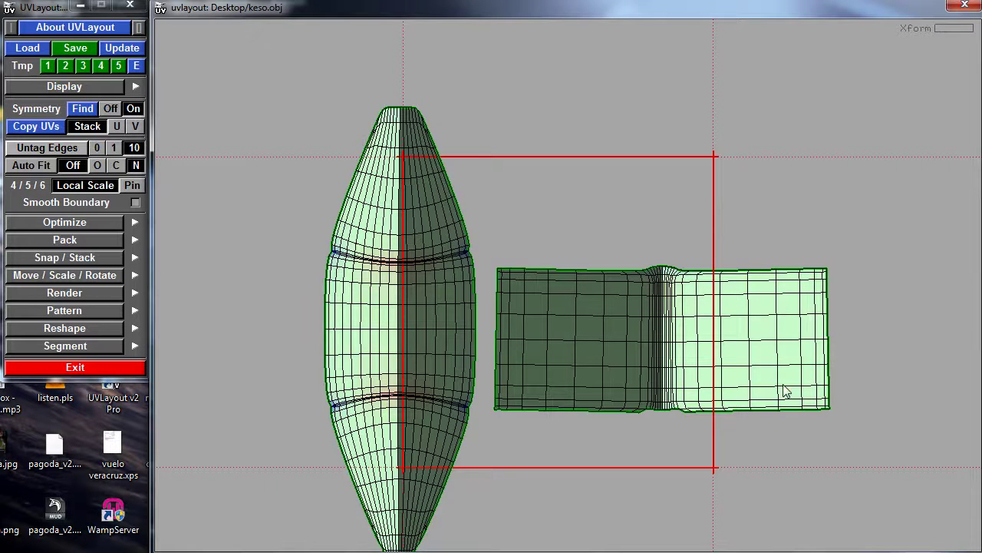
key(3)
drag(636, 238, 606, 315)
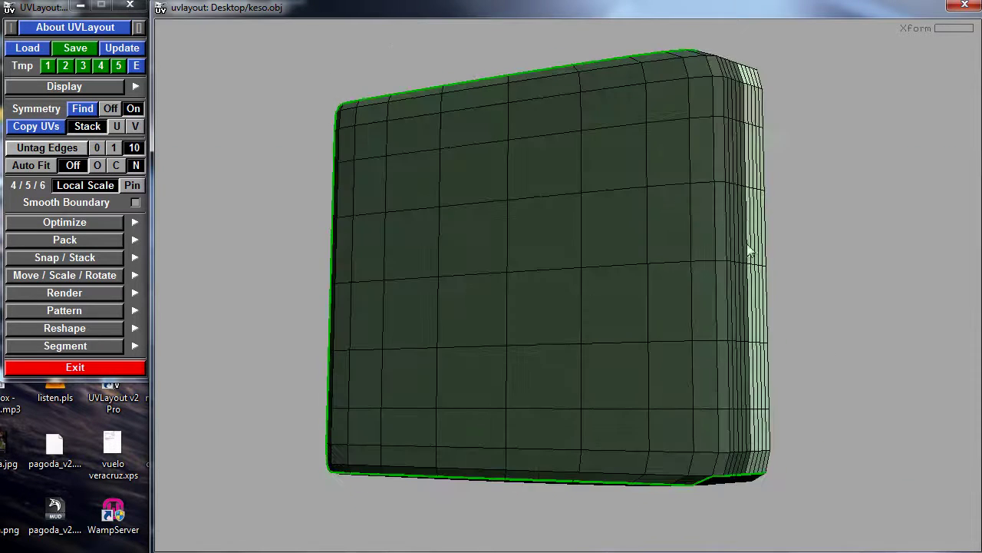
drag(747, 246, 542, 186)
drag(725, 327, 539, 252)
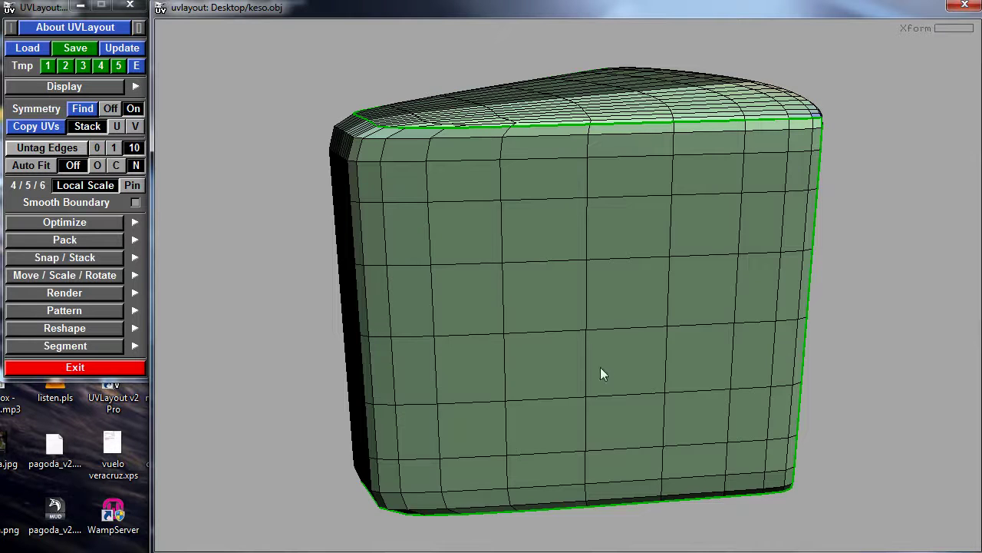
drag(464, 407, 607, 410)
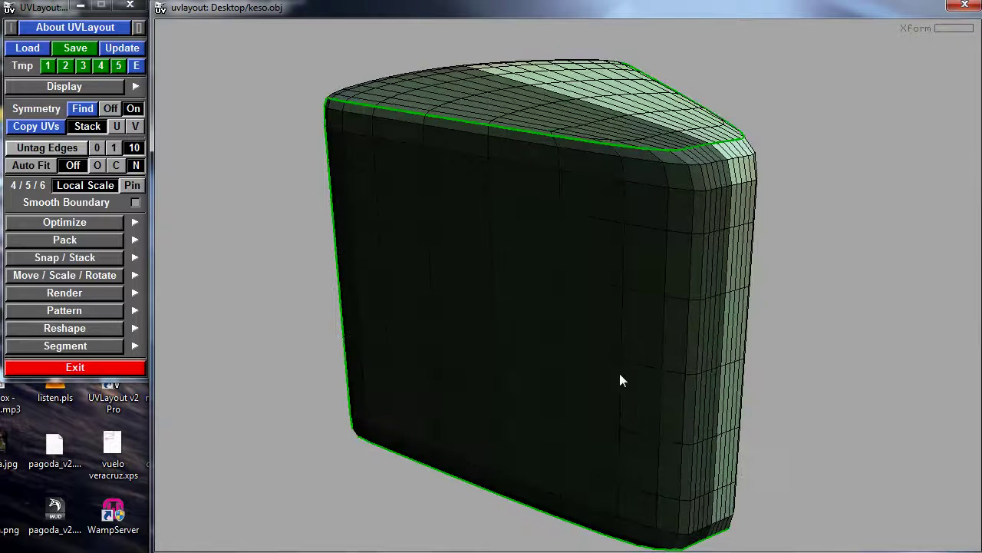
key(1)
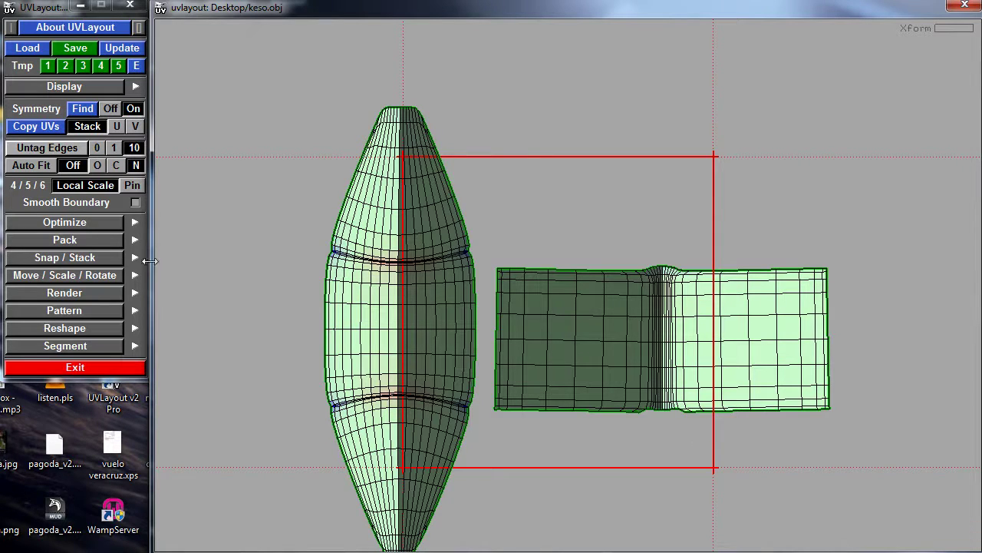
- Pack all shells into the UV square at Best quality, with Rotate and Align Shells To Axes enabled
click(67, 240)
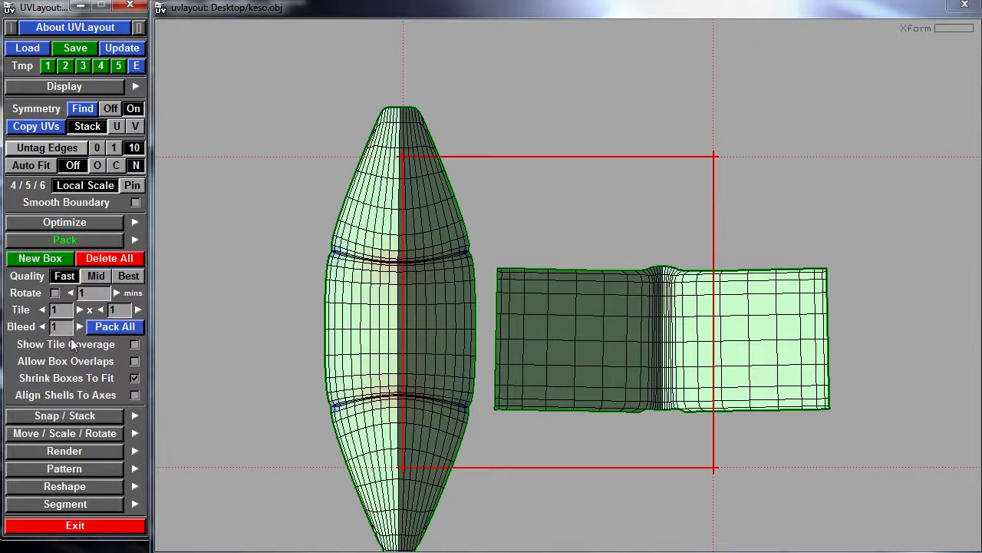
click(54, 292)
click(124, 328)
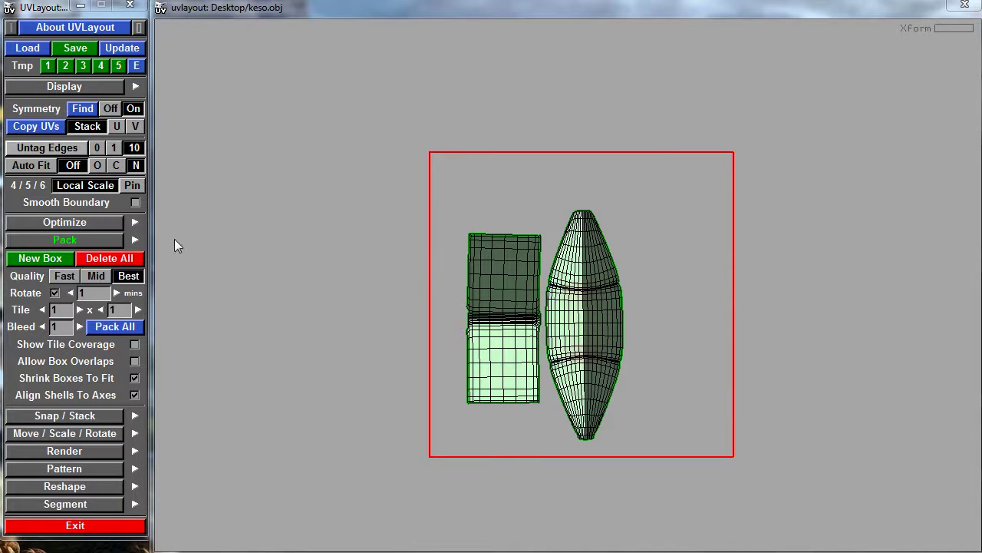
- Update keso.obj on the Desktop with the new UVs and exit UVLayout
click(123, 48)
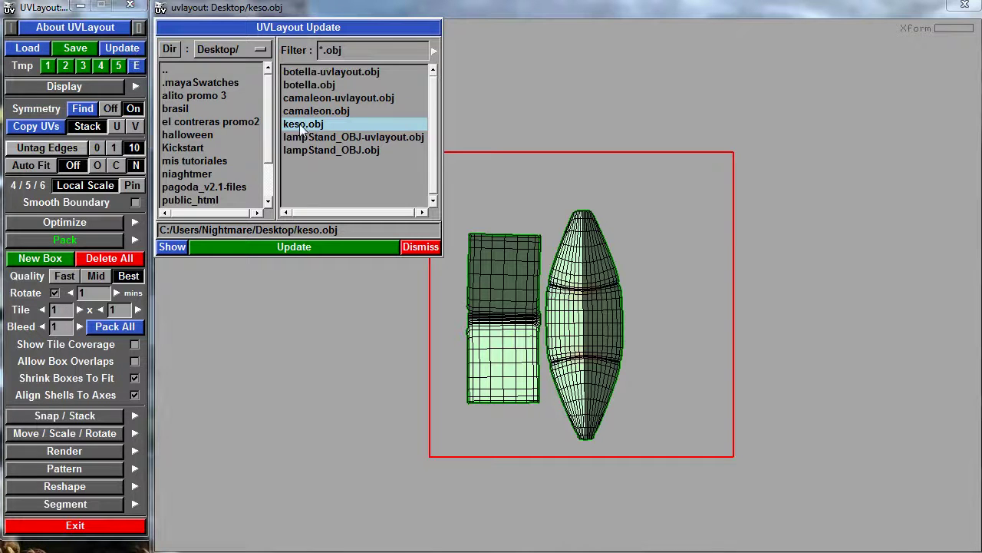
click(300, 250)
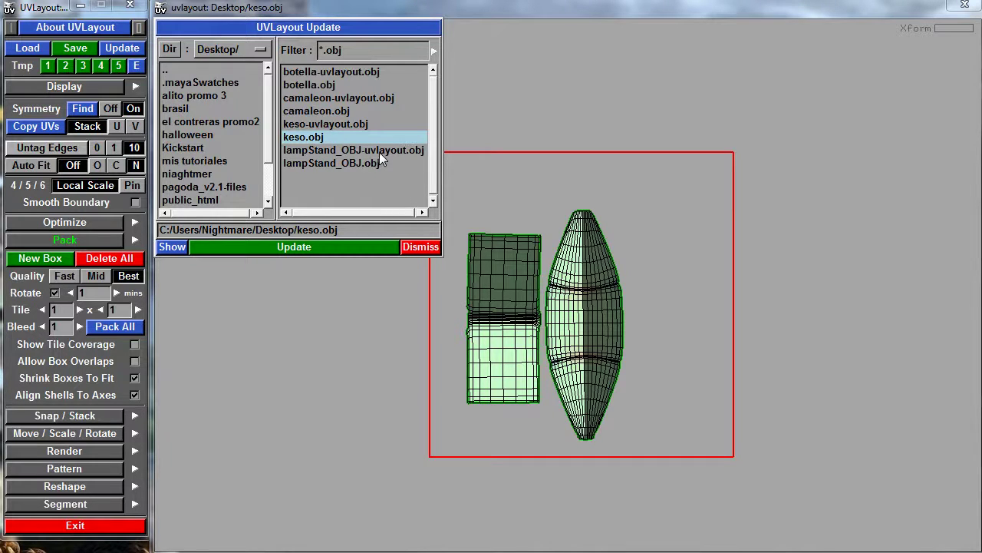
click(430, 246)
click(132, 7)
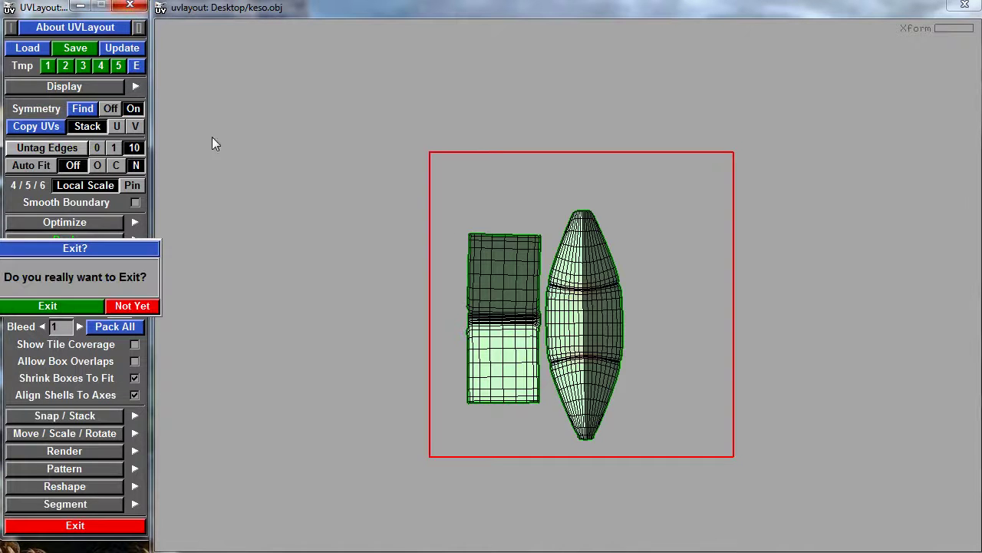
click(91, 304)
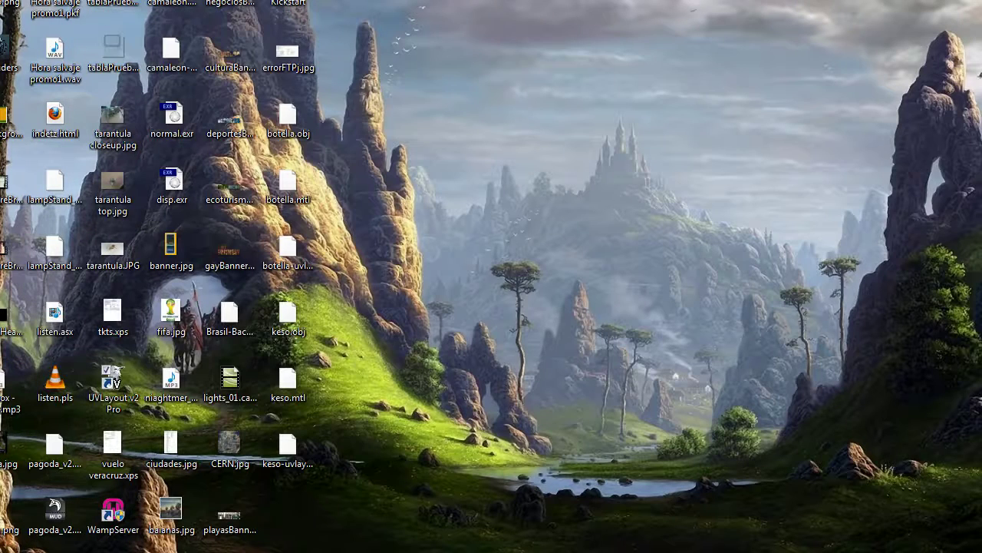
- Switch to Maya and delete the original cheese wedge from the scene
click(281, 552)
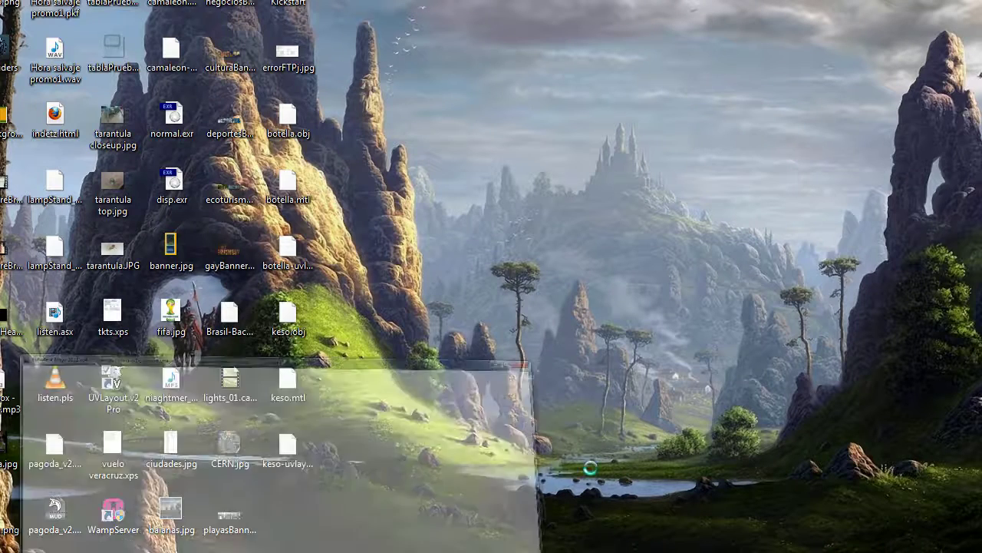
key(Delete)
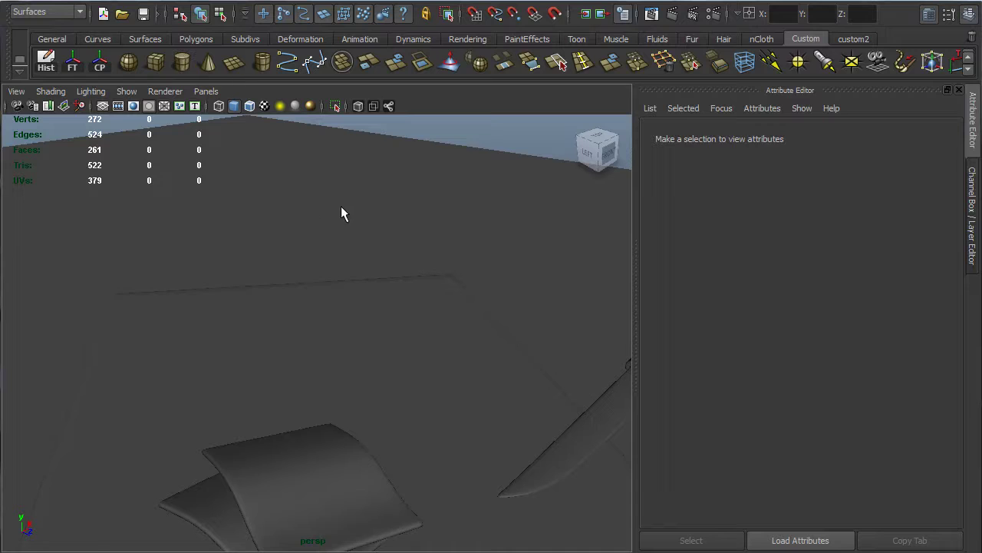
click(338, 236)
- Import keso-uvlayout.obj from the Desktop into the scene
key(space)
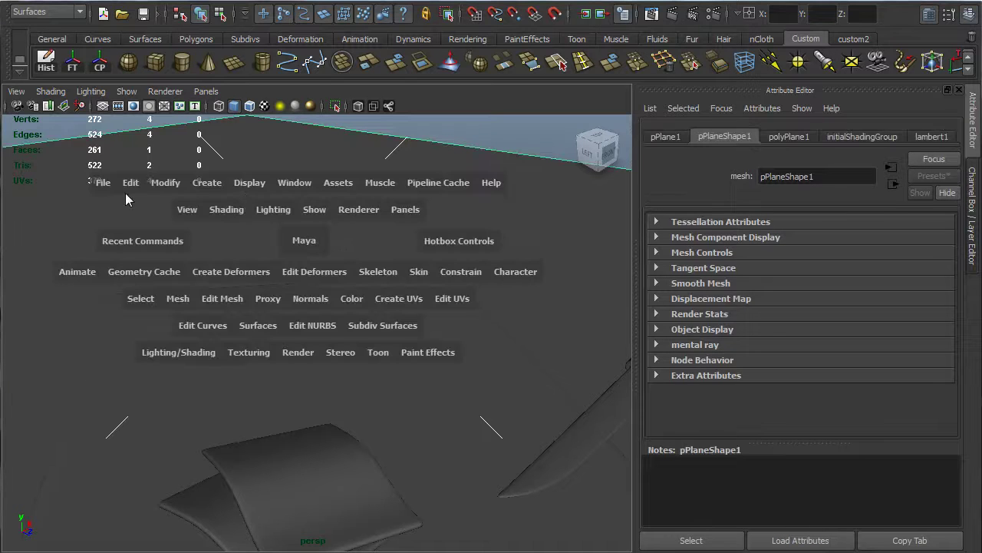
click(103, 184)
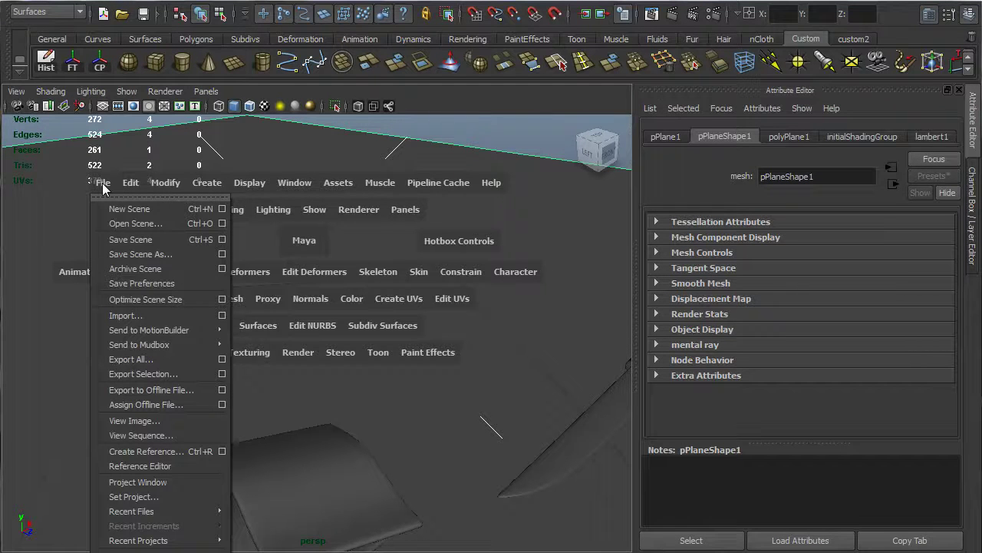
click(149, 318)
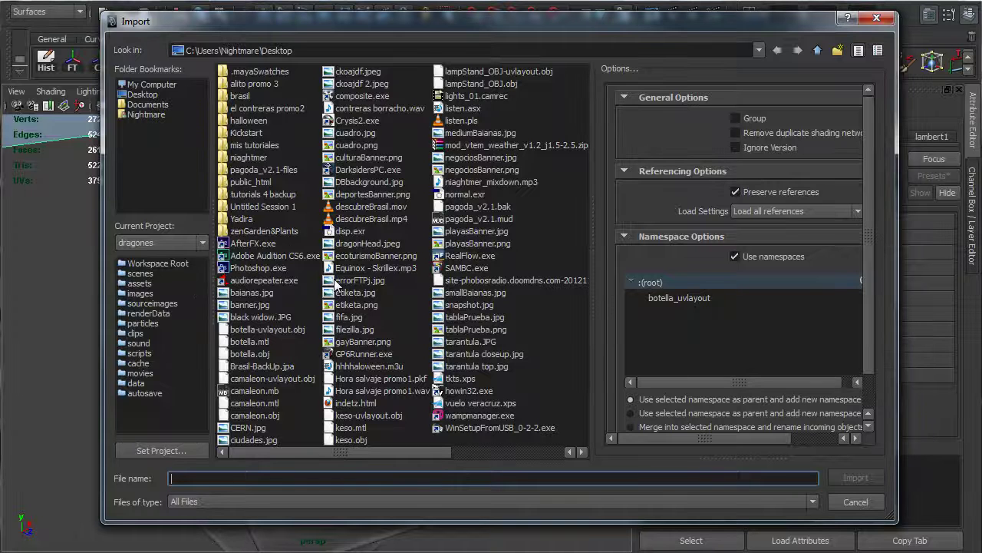
click(338, 280)
key(k)
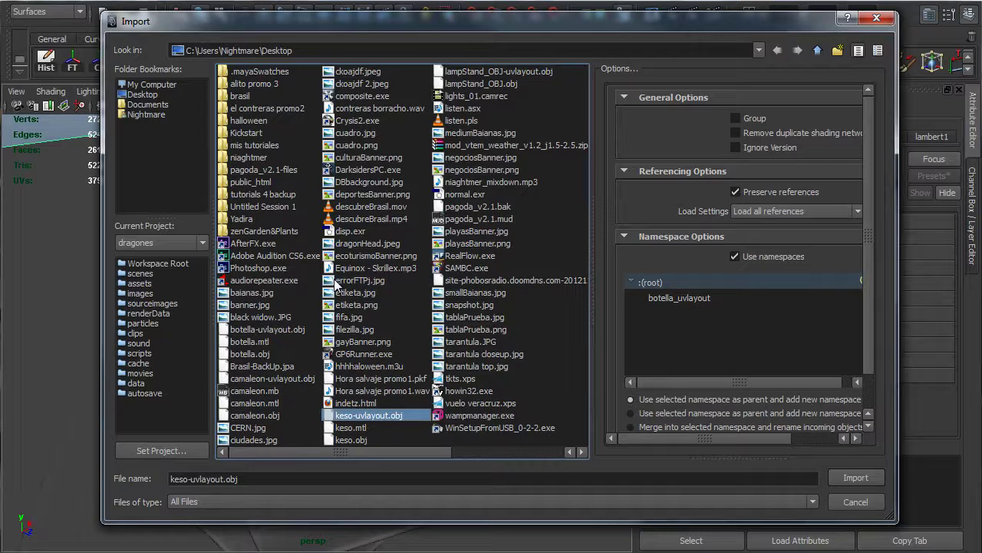
double_click(383, 414)
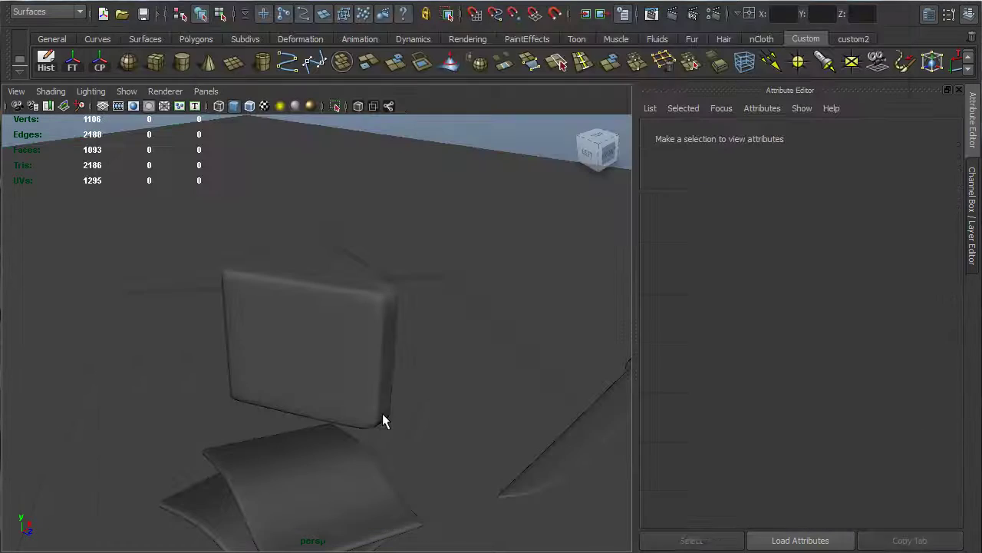
- Select the imported cheese wedge and show its UV shells in the UV Texture Editor
click(338, 326)
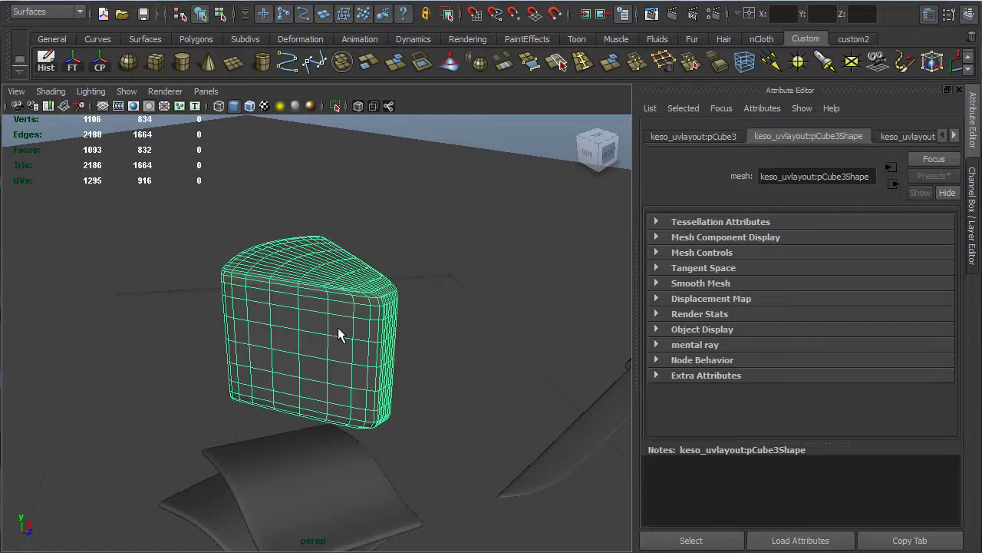
alt+drag(233, 290, 423, 325)
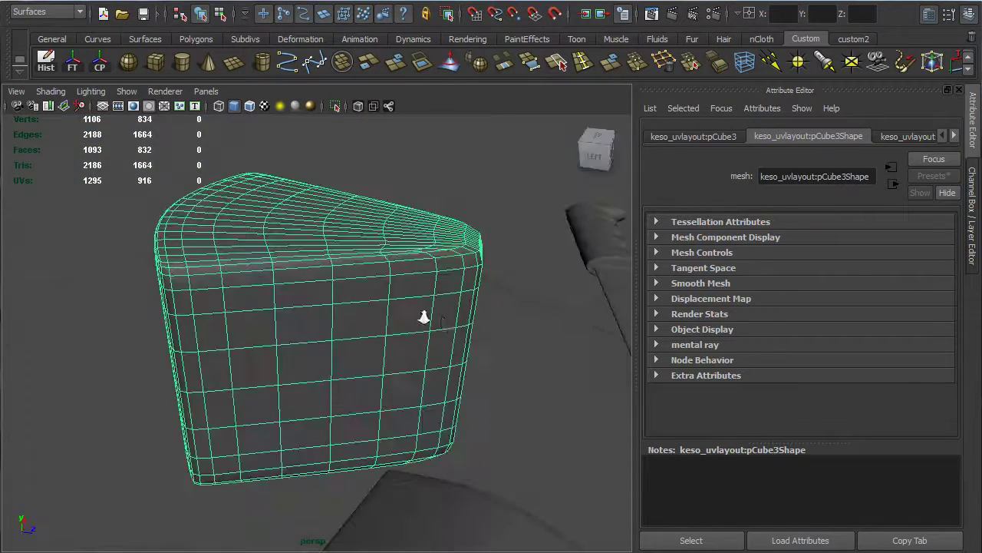
alt+right_drag(423, 324, 281, 287)
key(space)
drag(289, 235, 327, 442)
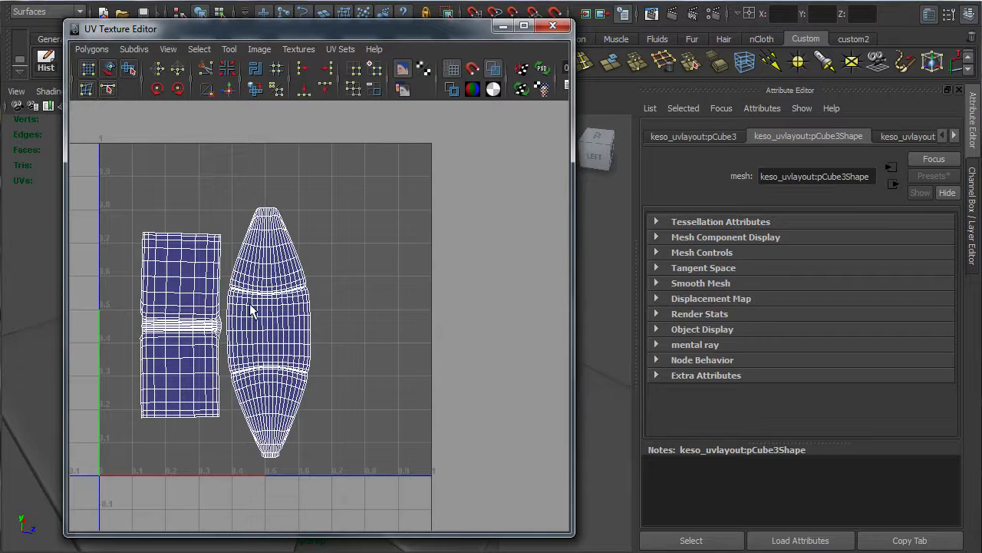
- Move all the cheese wedge's UVs closer to the centre of the 0–1 texture space and close the UV Texture Editor
alt+middle_drag(252, 309, 323, 287)
scroll(266, 296, up, 2)
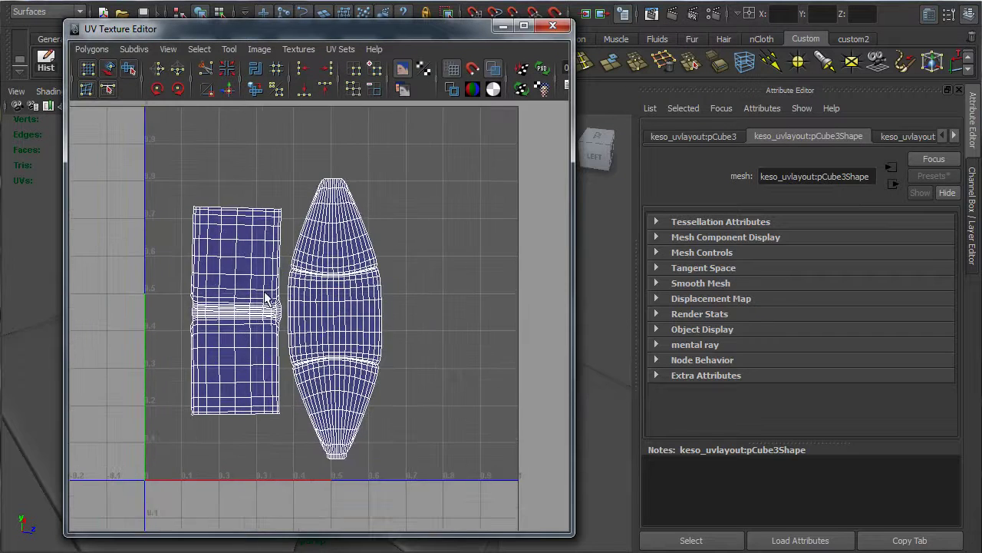
click(331, 325)
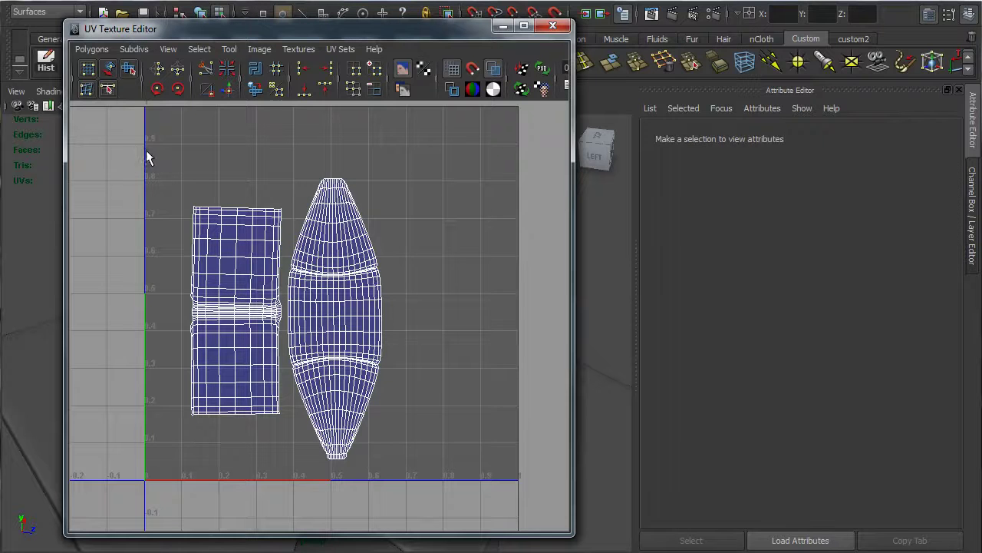
drag(149, 153, 432, 465)
key(w)
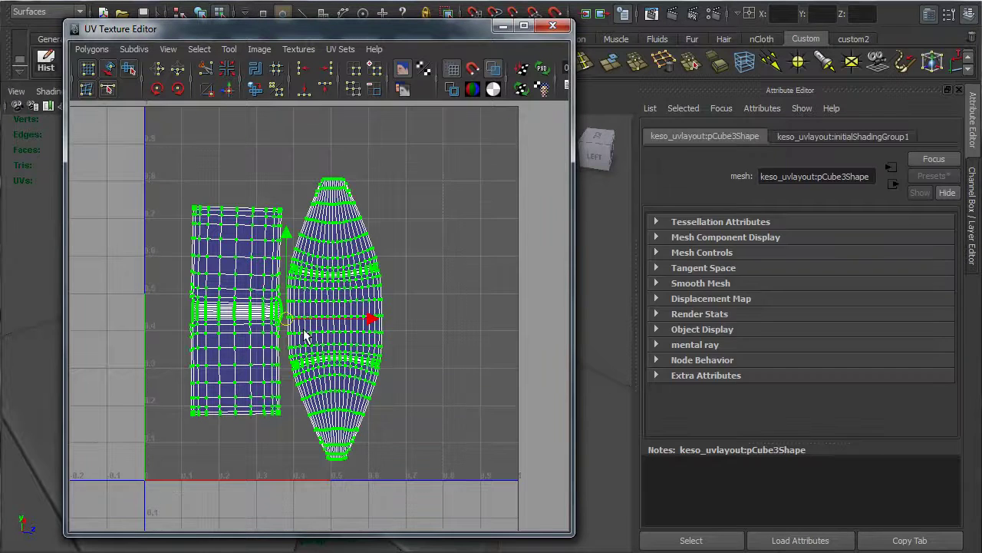
drag(284, 321, 337, 297)
key(r)
key(w)
key(r)
key(w)
click(552, 26)
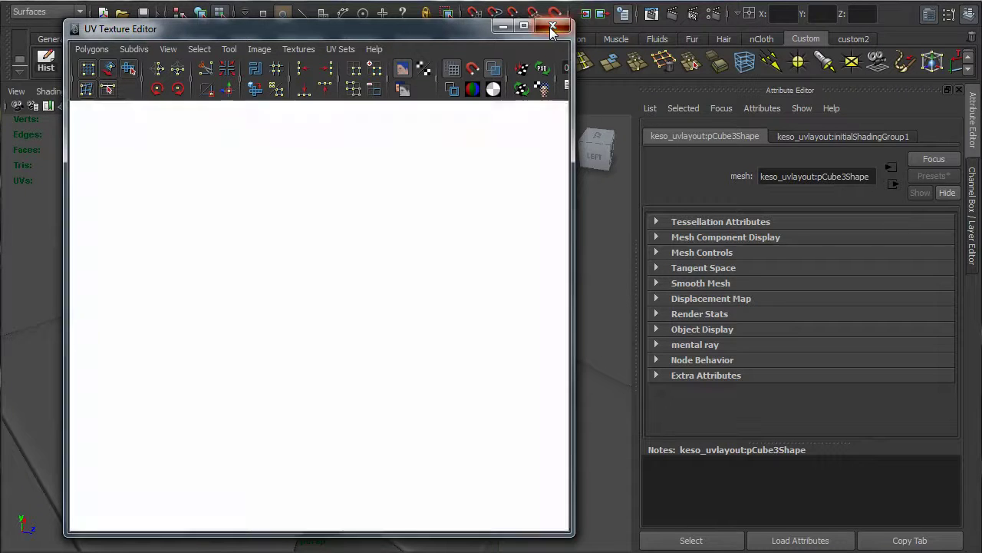
- Return the cheese wedge to object mode and show its transform values in the Channel Box
right_drag(270, 309, 323, 311)
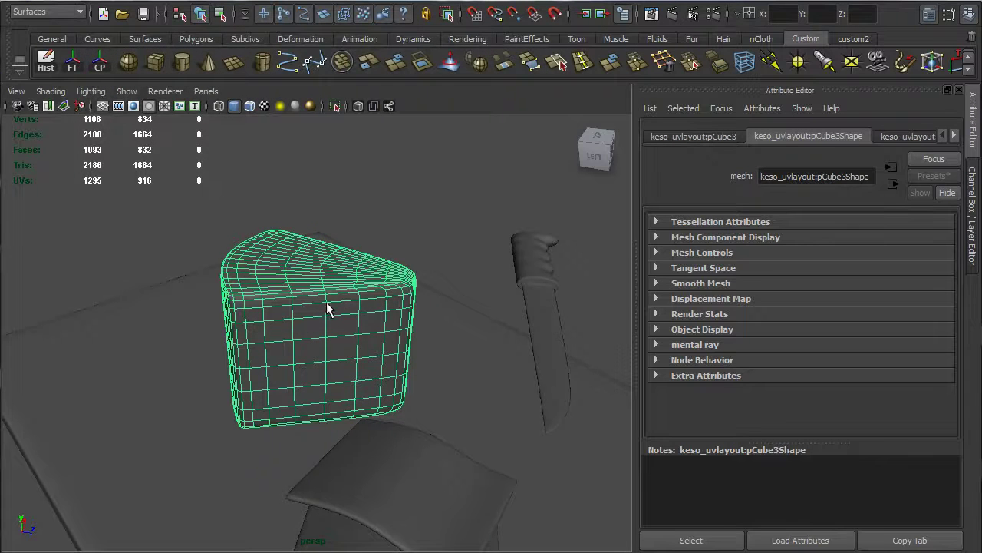
key(ctrl+a)
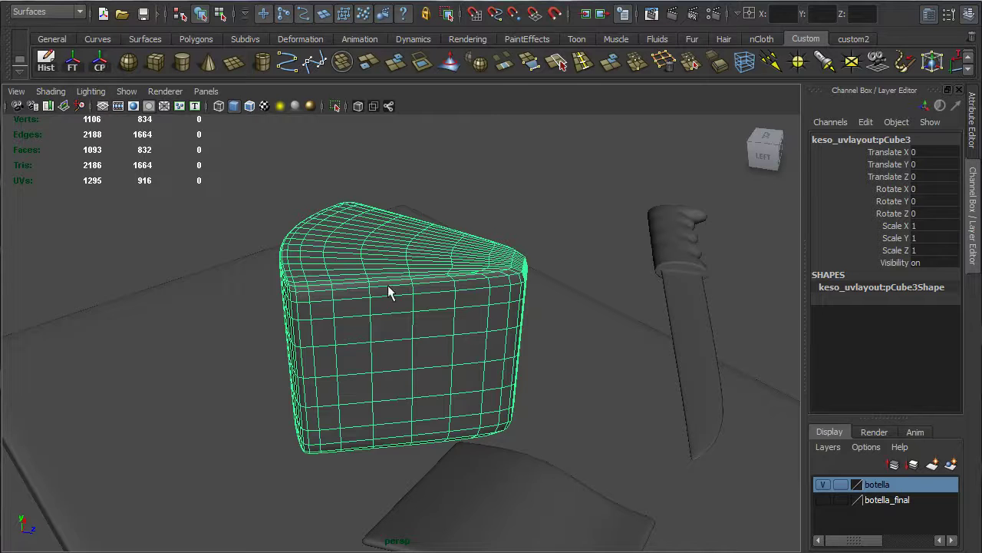
alt+drag(450, 331, 207, 296)
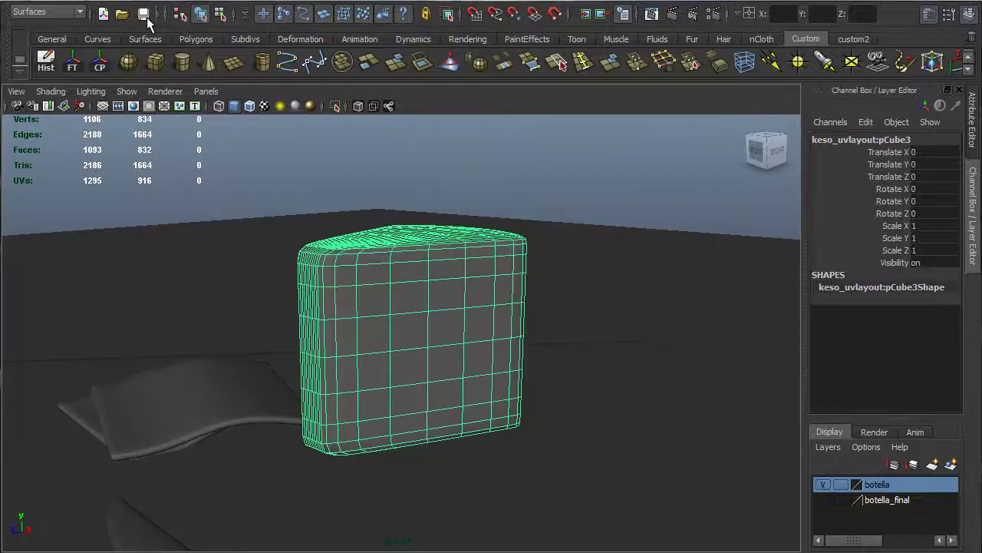
- Send the selected cheese wedge from Maya to Mudbox as a new scene
alt+drag(478, 287, 445, 299)
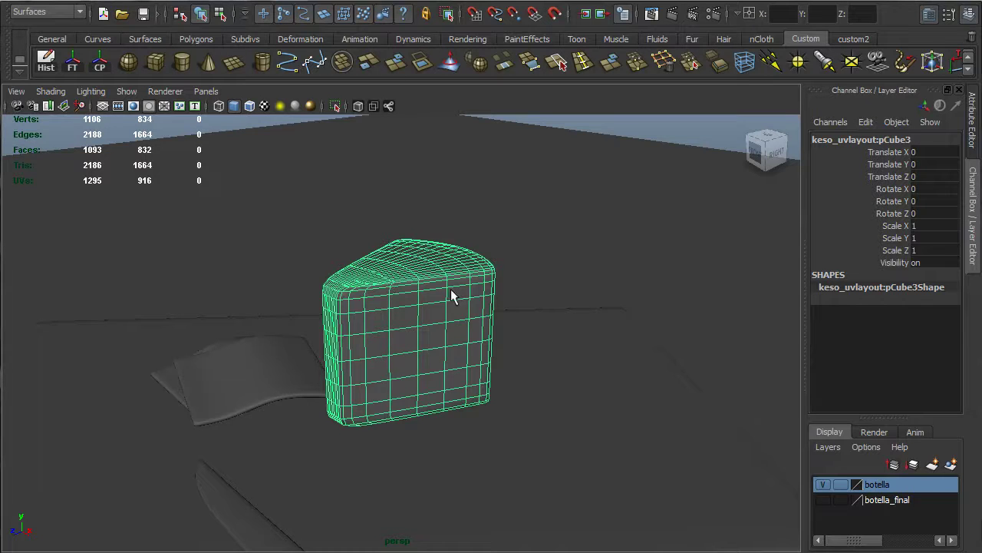
click(481, 298)
click(391, 246)
key(space)
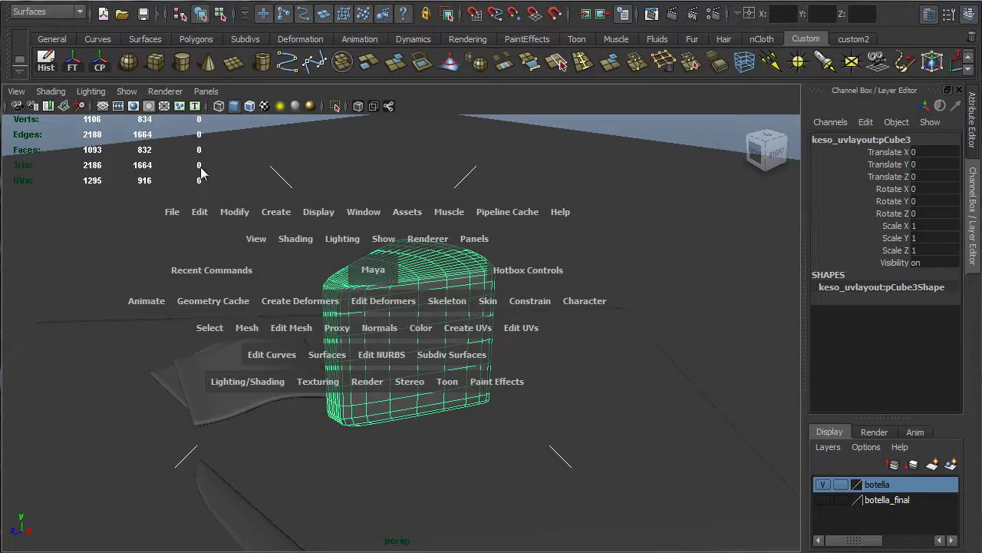
click(172, 216)
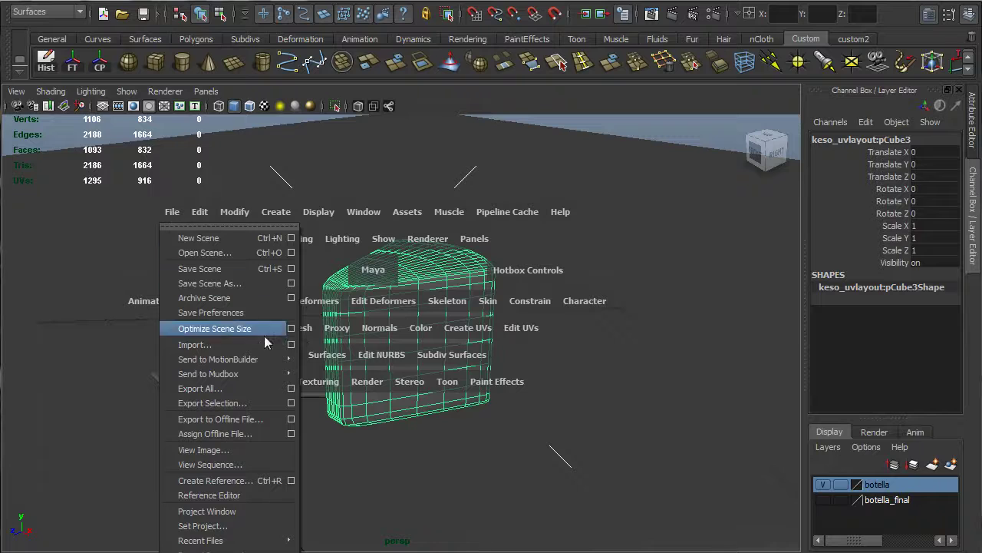
mouse_move(263, 376)
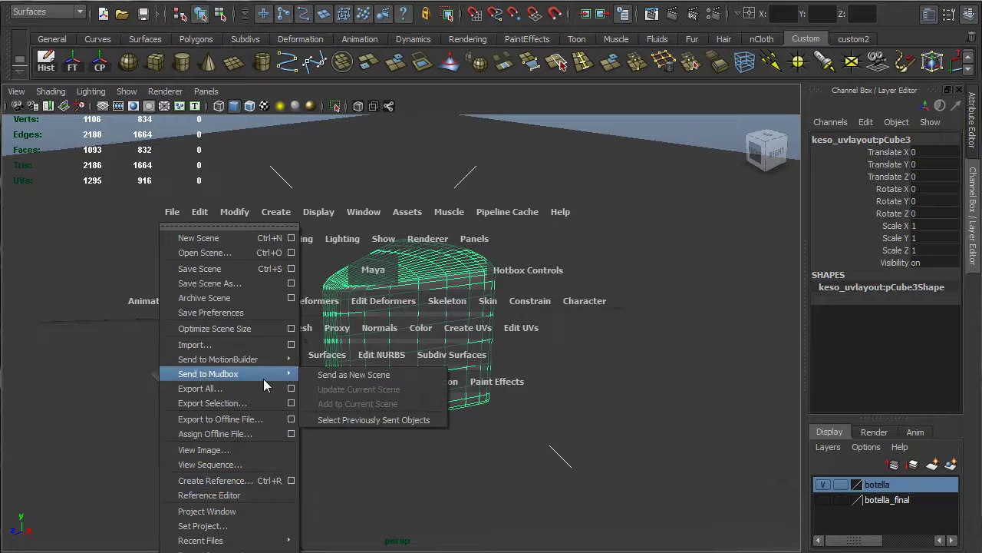
click(390, 375)
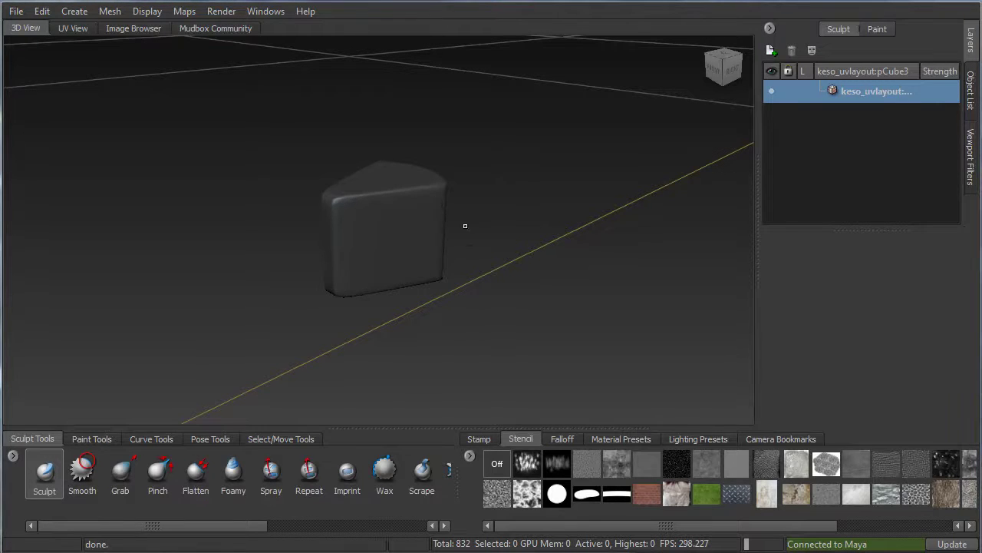
- Examine the cheese wedge in Mudbox from several sides with its wireframe displayed
alt+drag(465, 226, 415, 265)
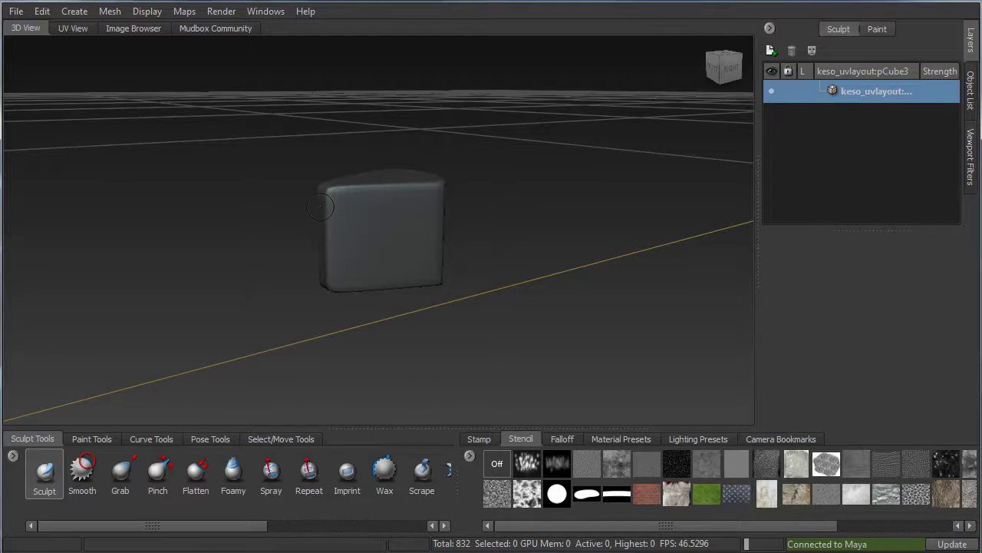
alt+right_drag(320, 207, 415, 194)
alt+middle_drag(415, 195, 417, 235)
alt+drag(417, 235, 375, 235)
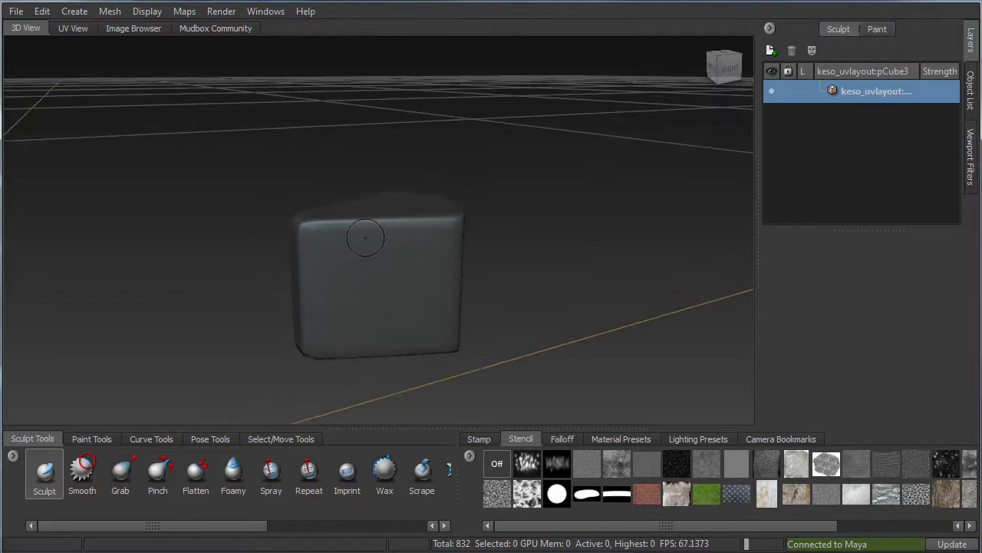
alt+right_drag(236, 256, 350, 244)
alt+drag(349, 244, 399, 258)
alt+middle_drag(399, 259, 349, 163)
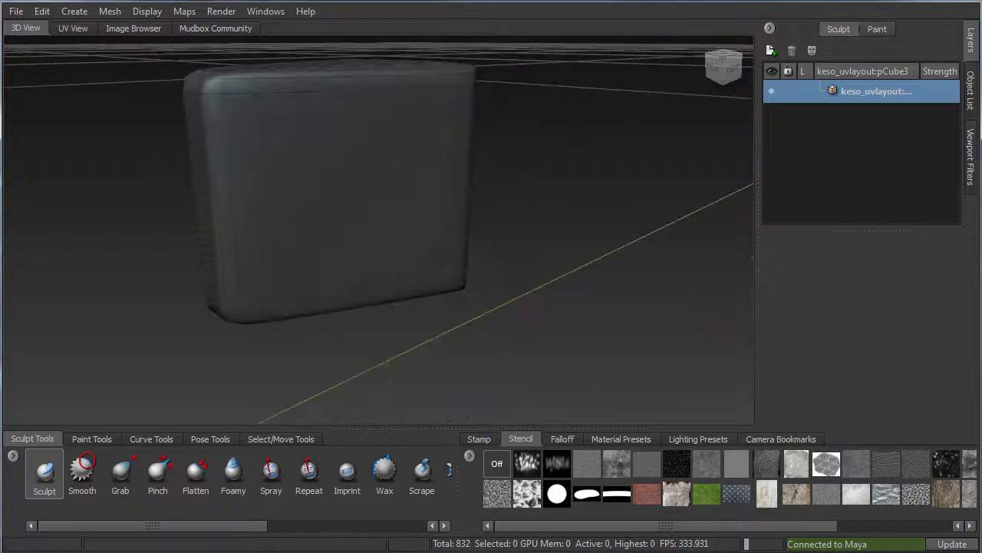
mouse_move(369, 225)
alt+mouse_down()
mouse_move(303, 227)
mouse_move(318, 230)
mouse_move(281, 252)
mouse_move(282, 232)
alt+mouse_up()
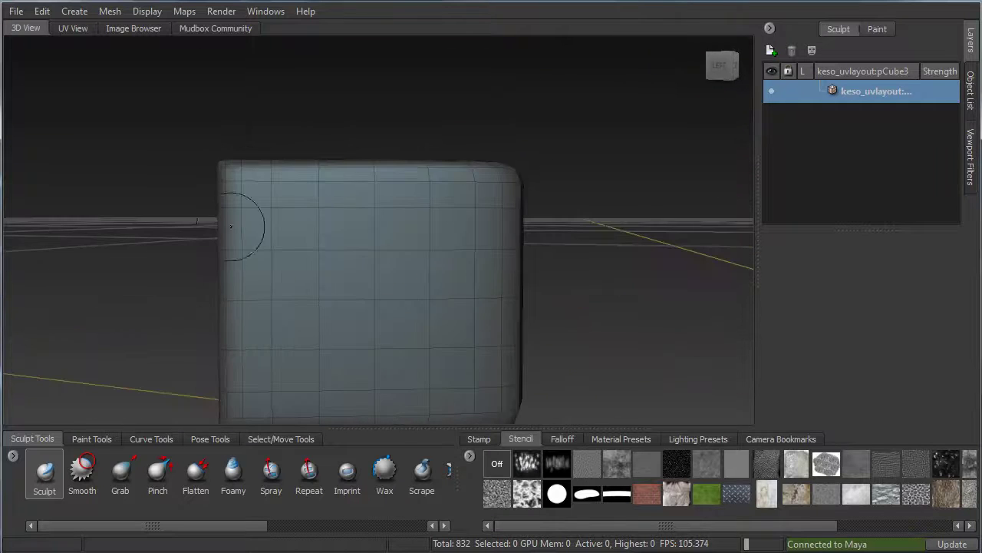
key(w)
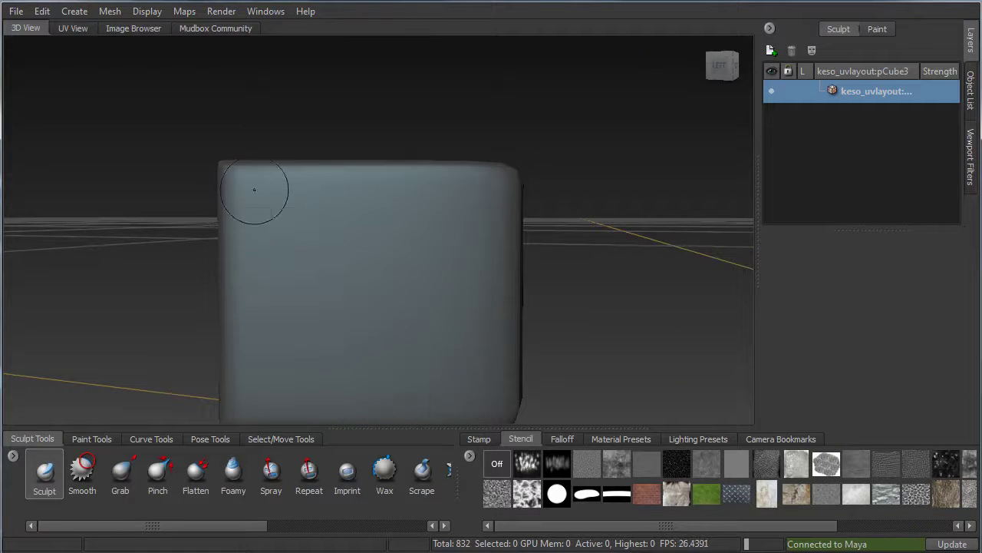
key(w)
alt+drag(253, 175, 456, 242)
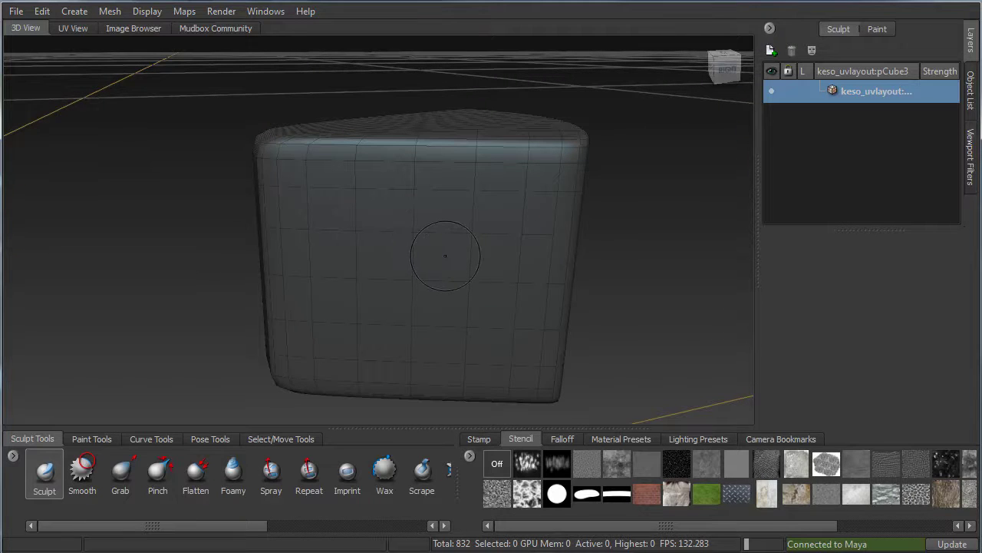
- Subdivide the cheese wedge mesh four times, up to level 4
key(shift+d)
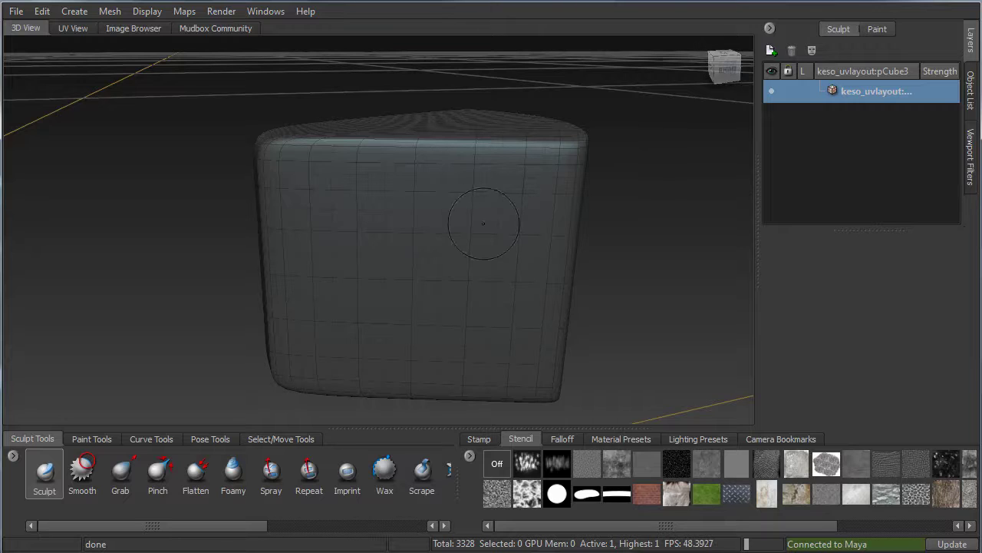
alt+drag(427, 165, 334, 212)
alt+right_drag(334, 213, 476, 172)
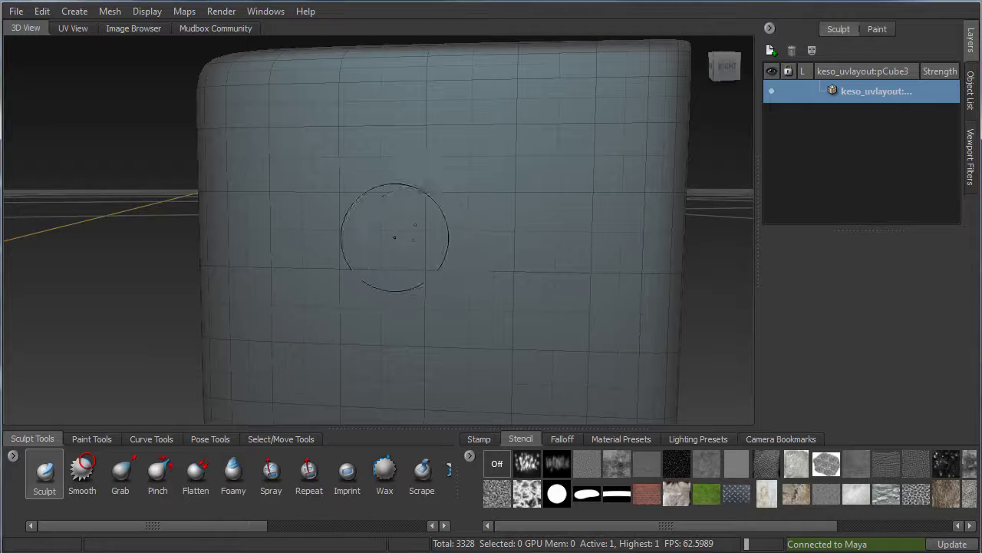
key(shift+d)
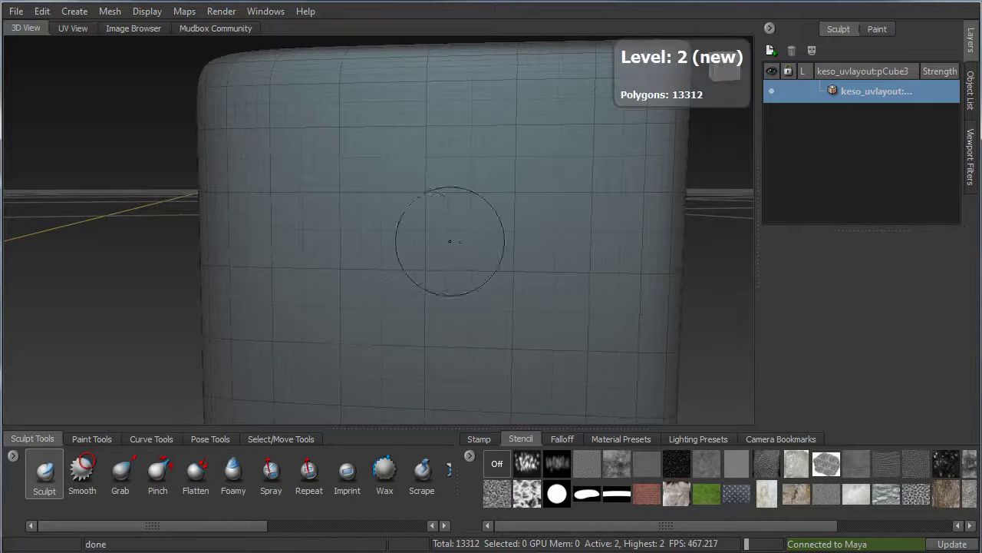
key(shift+d)
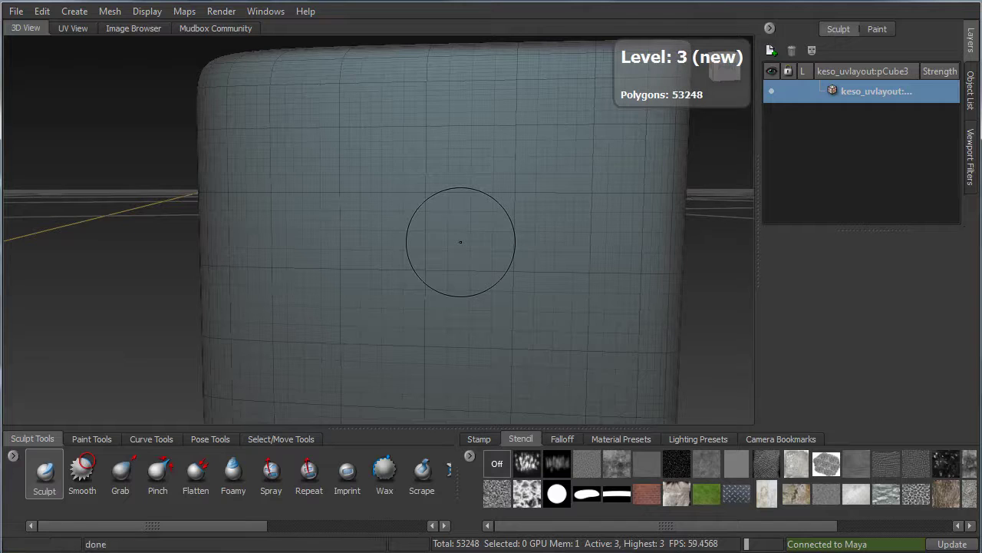
key(shift+d)
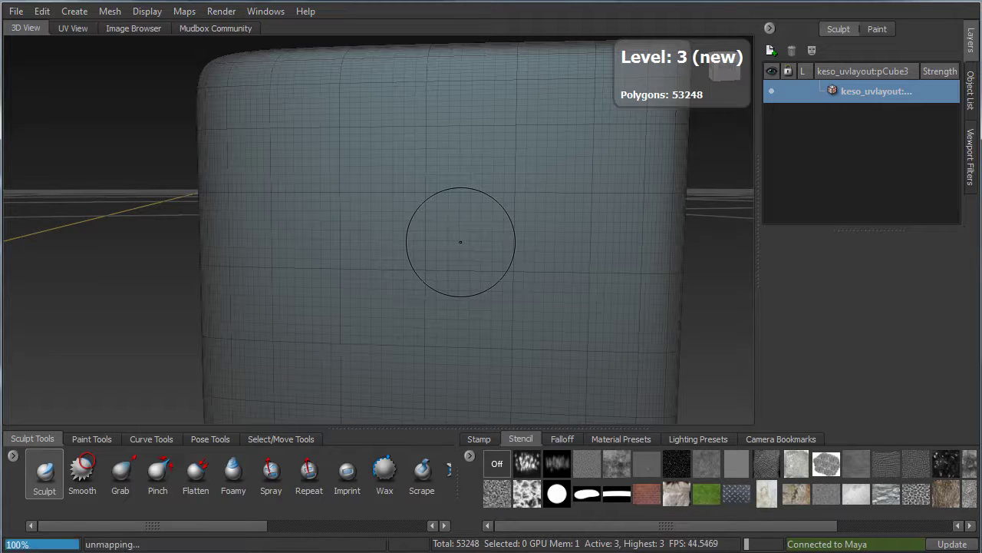
- Inspect the density of the subdivided mesh on the wedge's faces, edges and lower corners
alt+right_drag(444, 211, 544, 208)
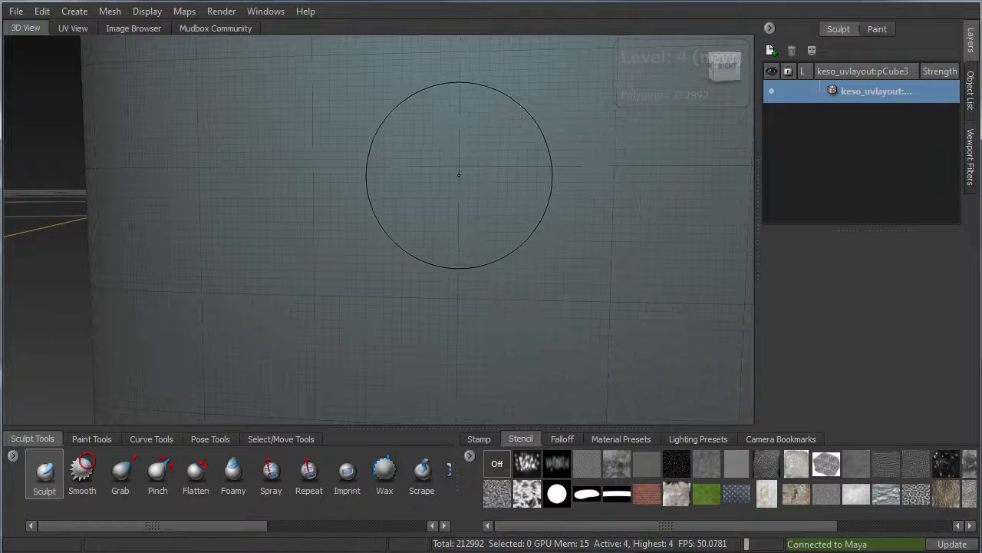
alt+right_drag(461, 169, 282, 203)
alt+drag(282, 203, 446, 258)
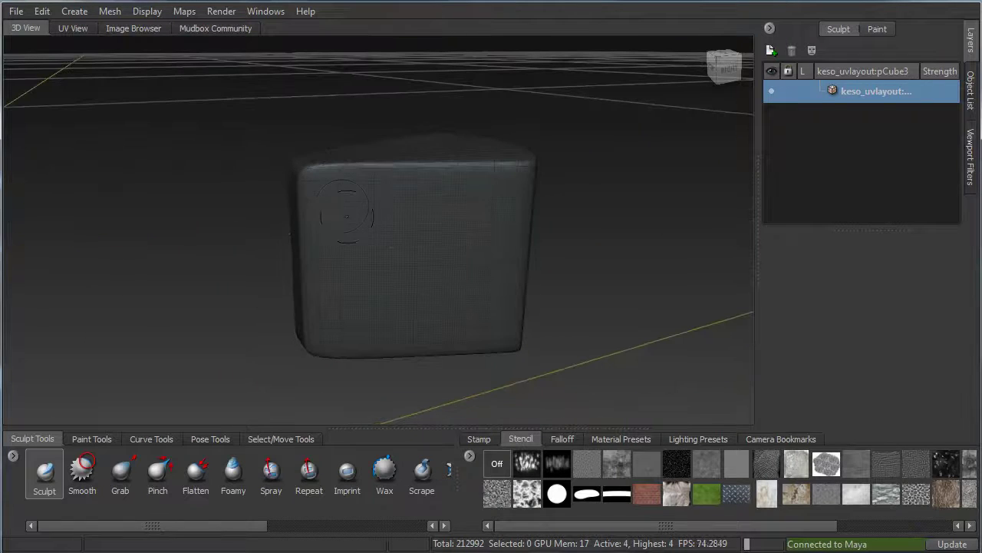
alt+right_drag(377, 261, 458, 253)
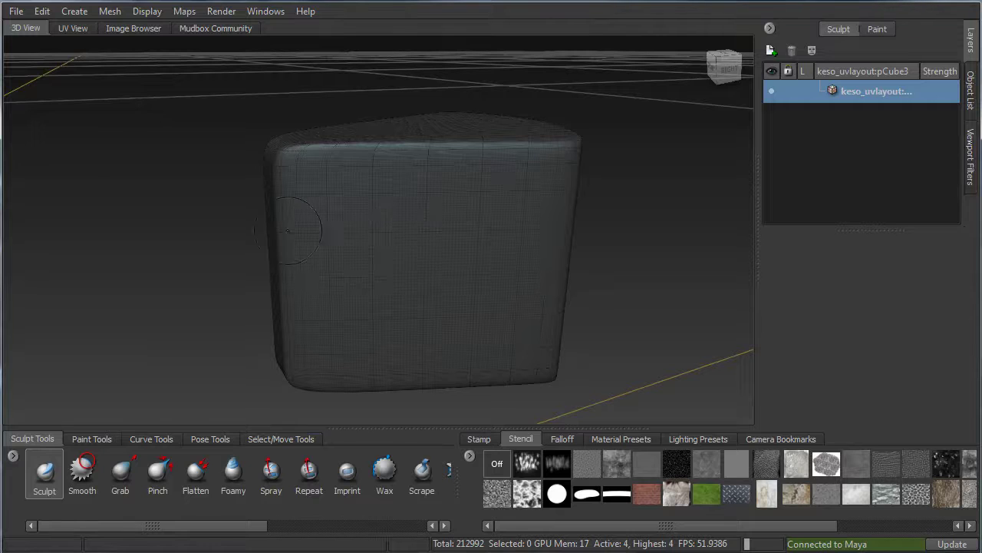
alt+drag(325, 345, 297, 256)
alt+right_drag(301, 257, 384, 261)
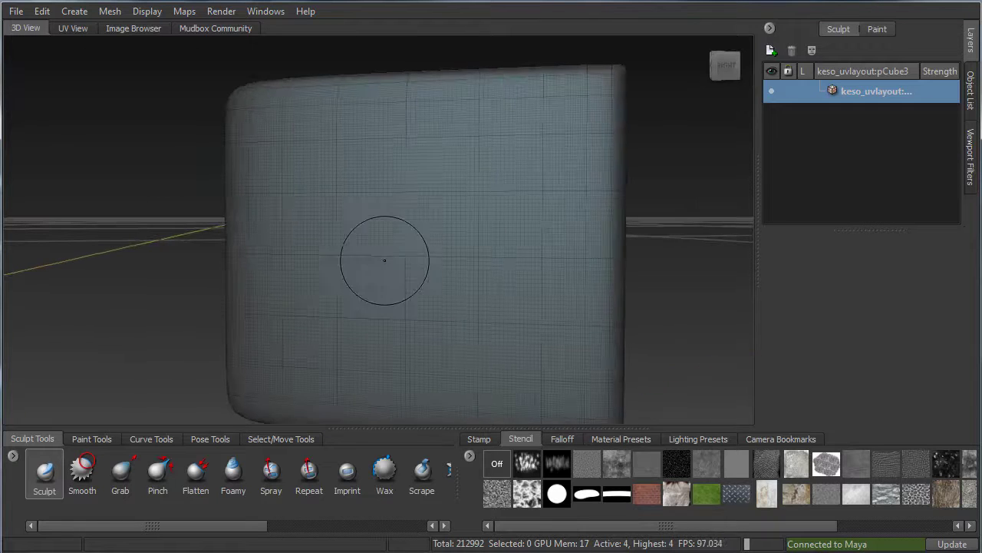
alt+drag(384, 261, 424, 275)
alt+middle_drag(423, 275, 285, 203)
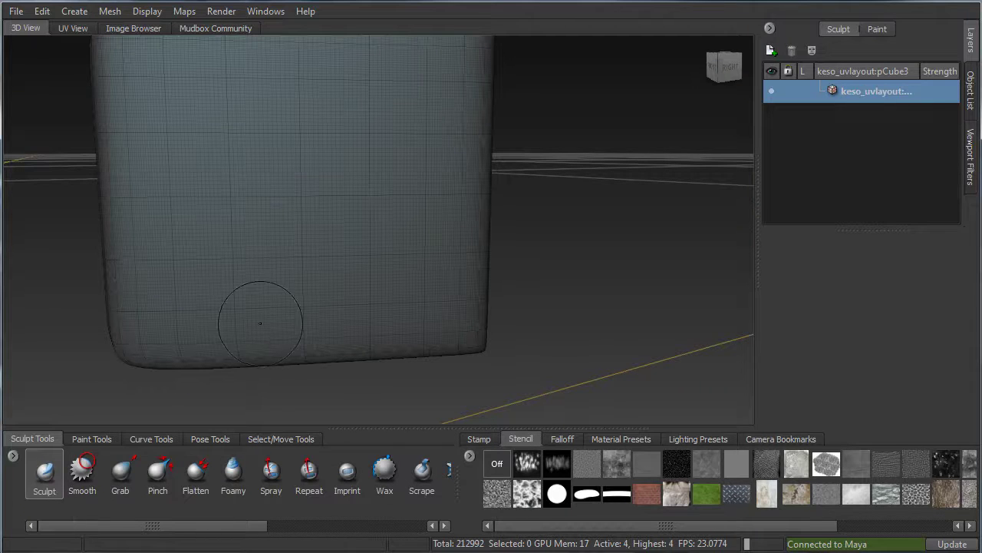
alt+middle_drag(259, 324, 325, 379)
alt+drag(324, 379, 310, 309)
mouse_move(461, 332)
alt+middle_down()
mouse_move(350, 290)
mouse_move(444, 291)
alt+middle_up()
mouse_move(318, 265)
alt+mouse_down()
mouse_move(329, 268)
mouse_move(325, 193)
alt+mouse_up()
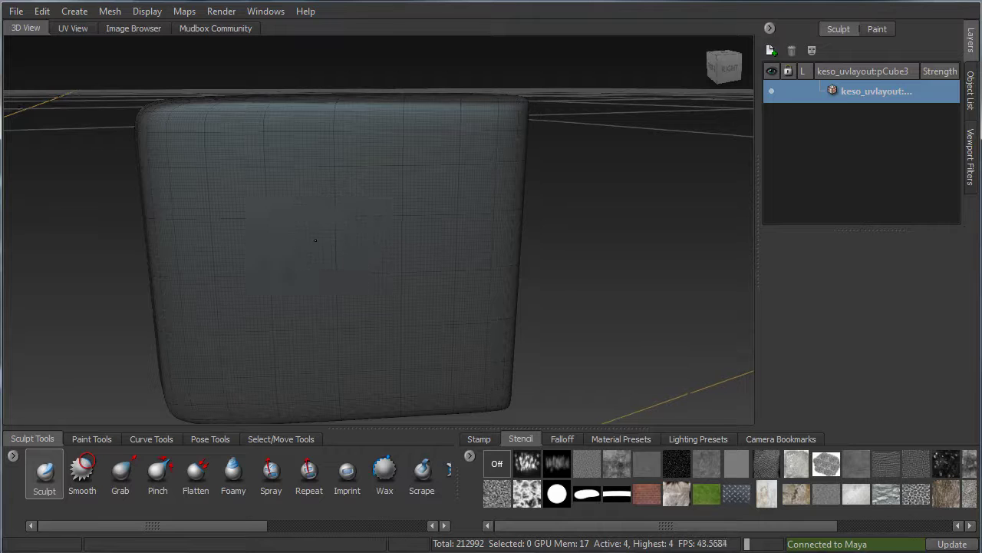
alt+drag(295, 223, 315, 235)
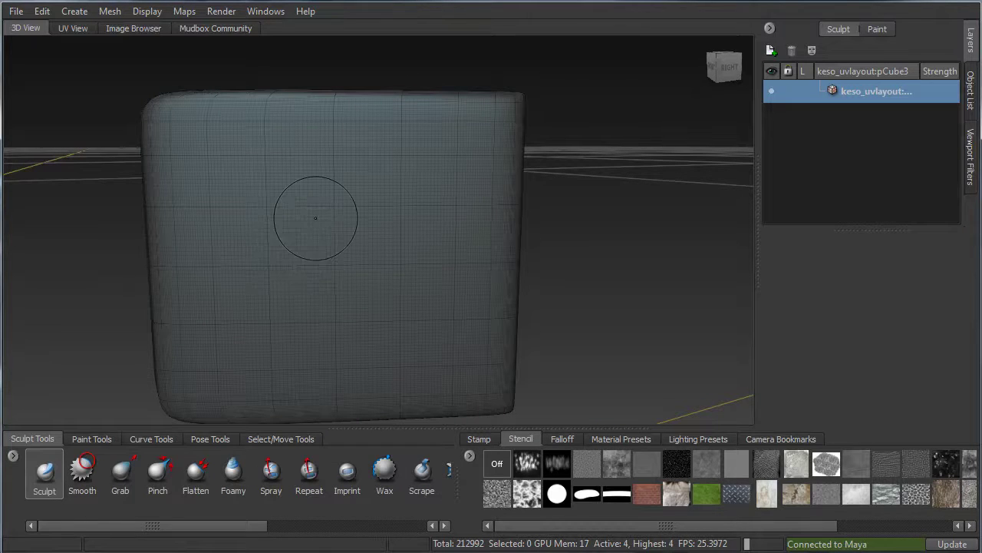
- Enlarge the Sculpt brush slightly and adjust its strength over the wedge's side face
key(m)
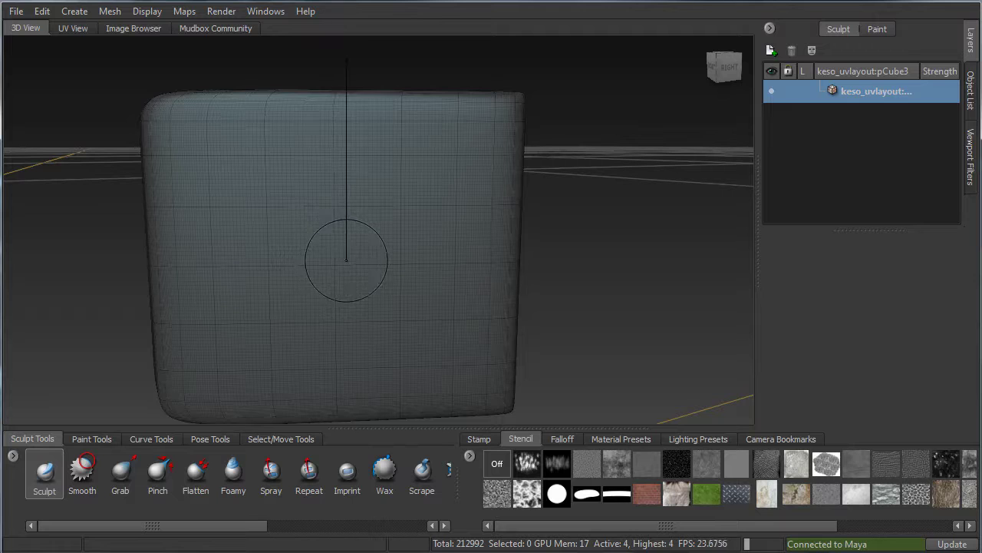
key(b)
mouse_move(333, 261)
mouse_down()
mouse_move(437, 260)
mouse_move(364, 261)
mouse_up()
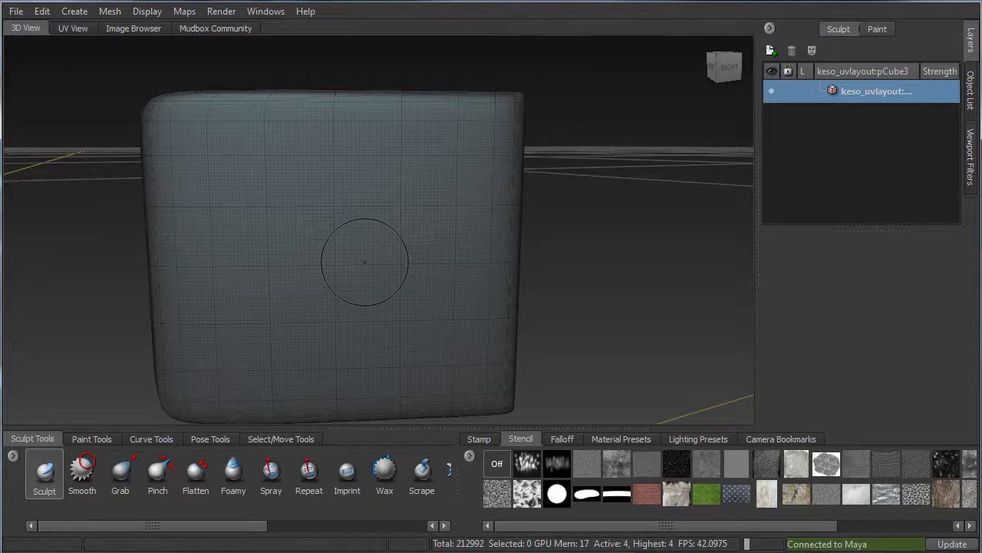
key(m)
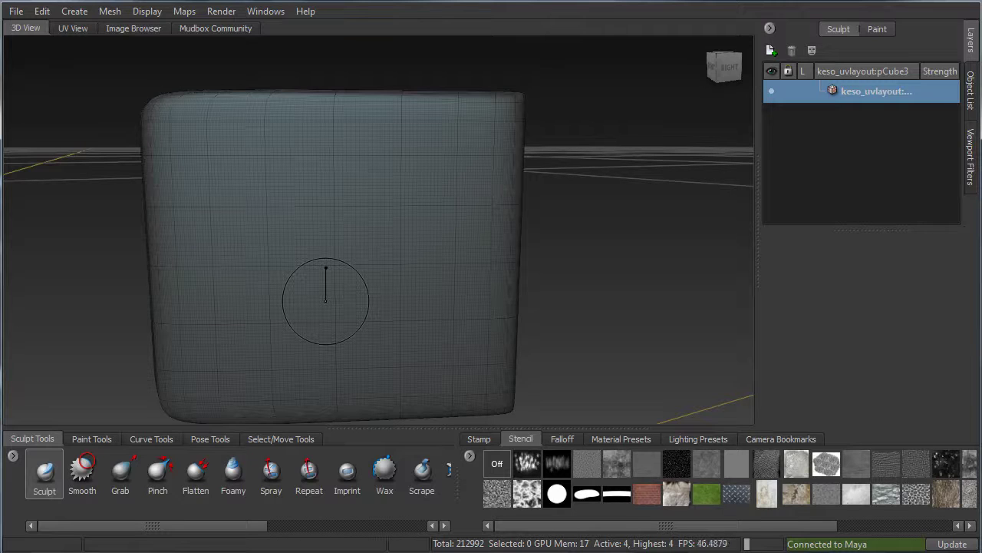
drag(325, 267, 325, 144)
mouse_move(325, 107)
mouse_down()
mouse_move(326, 292)
mouse_move(326, 232)
mouse_up()
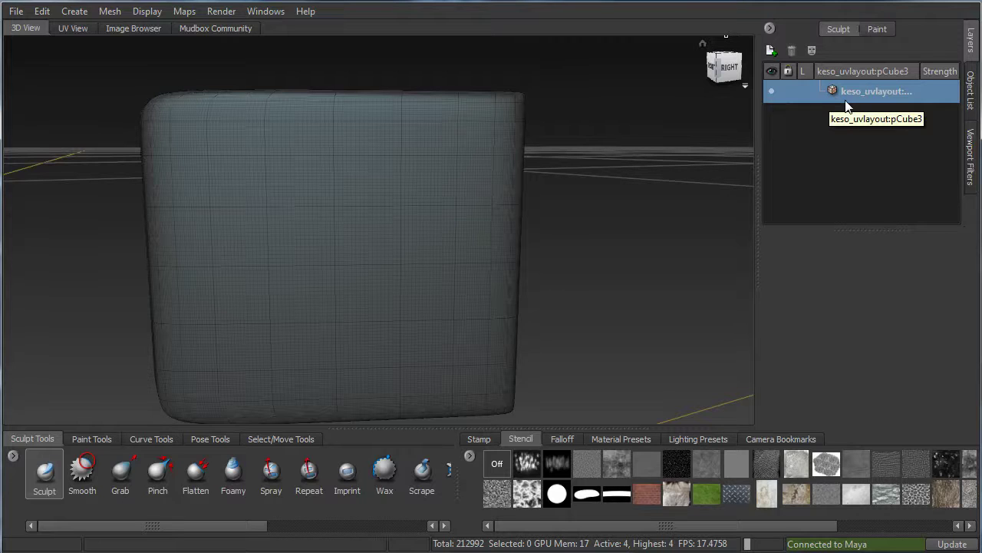
- Add a new sculpt layer above the cheese wedge's base mesh
click(770, 51)
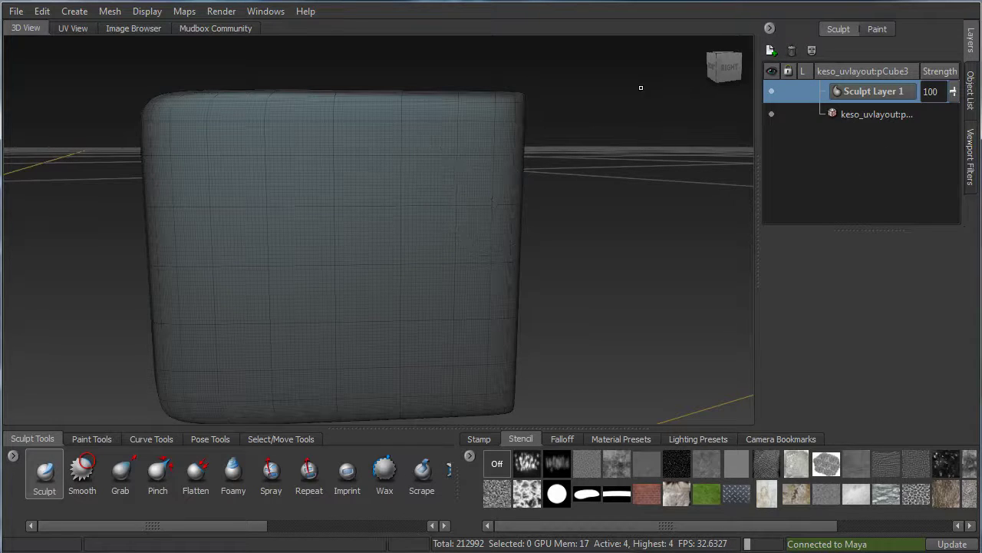
- Rename the new sculpt layer to asdfkafd
double_click(890, 91)
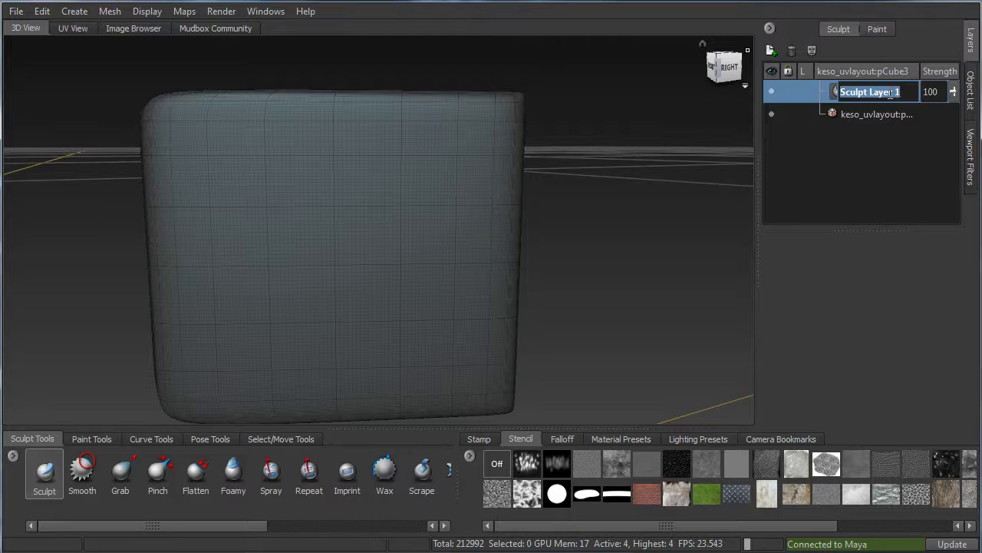
text(asdfkafd)
key(Return)
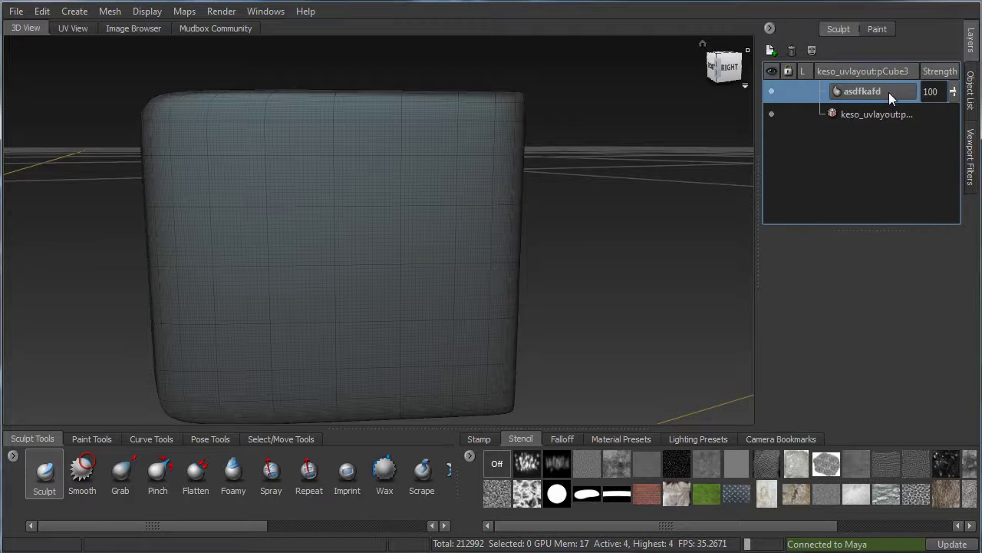
- Raise a pointed spike on the upper part of the wedge's side face with the Sculpt brush
mouse_move(285, 158)
alt+mouse_down()
mouse_move(388, 192)
mouse_move(184, 204)
alt+mouse_up()
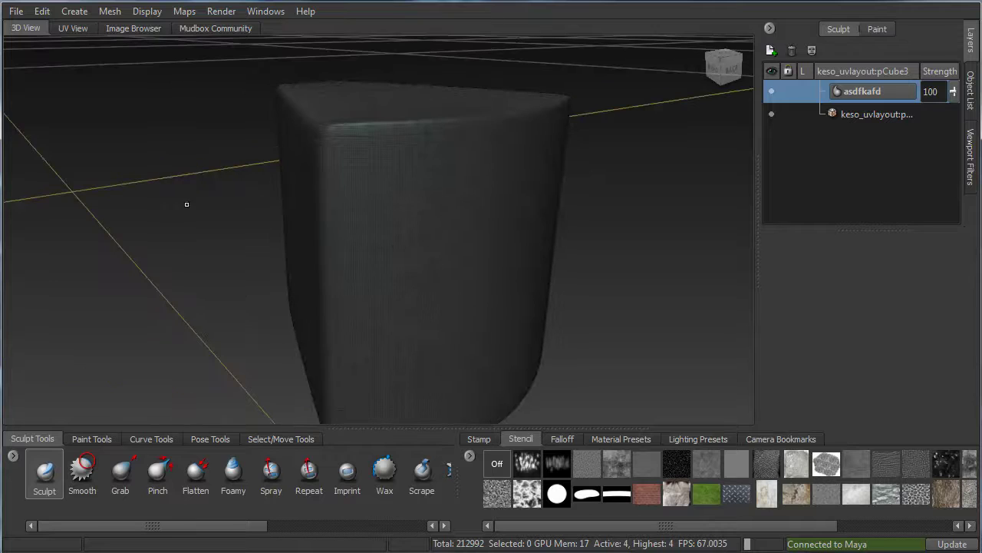
click(46, 475)
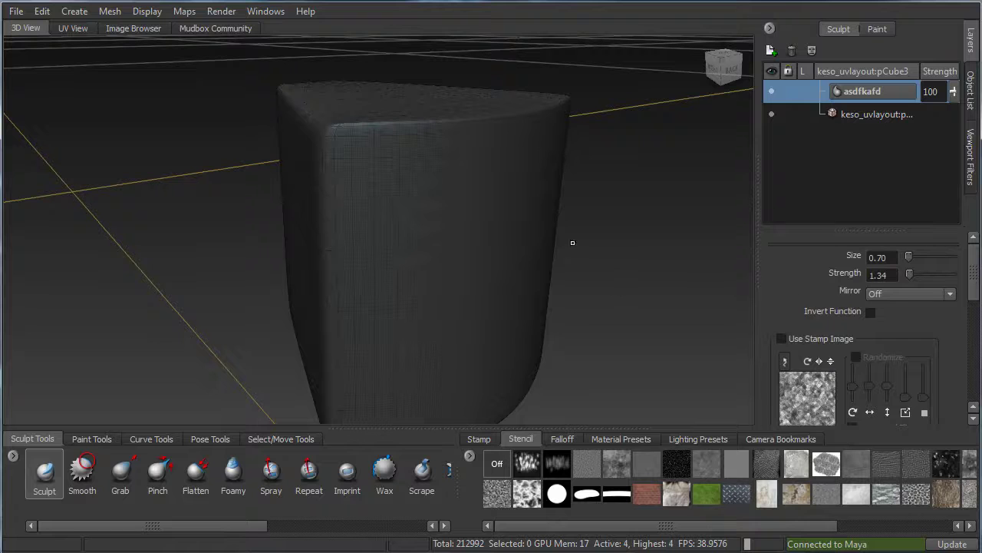
alt+drag(572, 242, 345, 200)
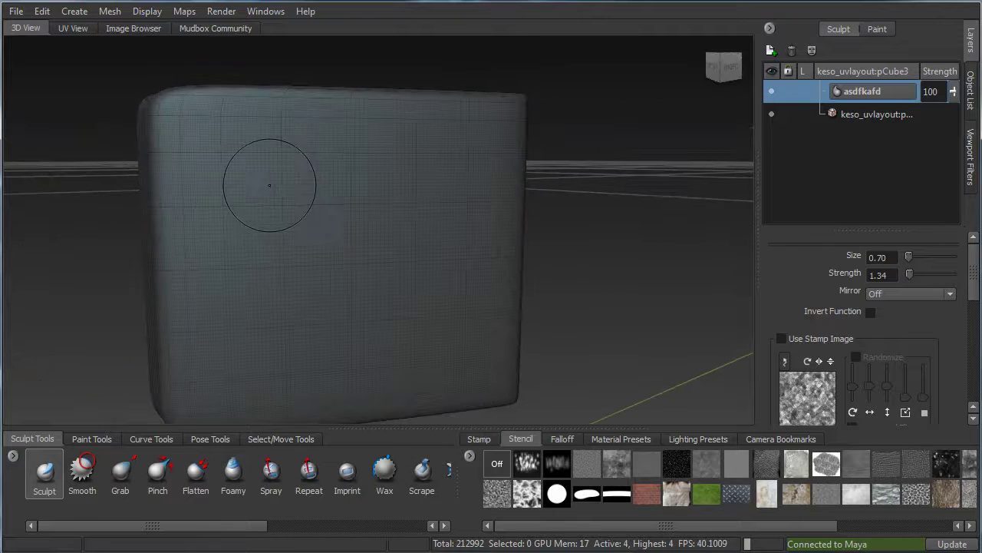
mouse_move(269, 185)
alt+mouse_down()
mouse_move(297, 202)
mouse_move(308, 244)
alt+mouse_up()
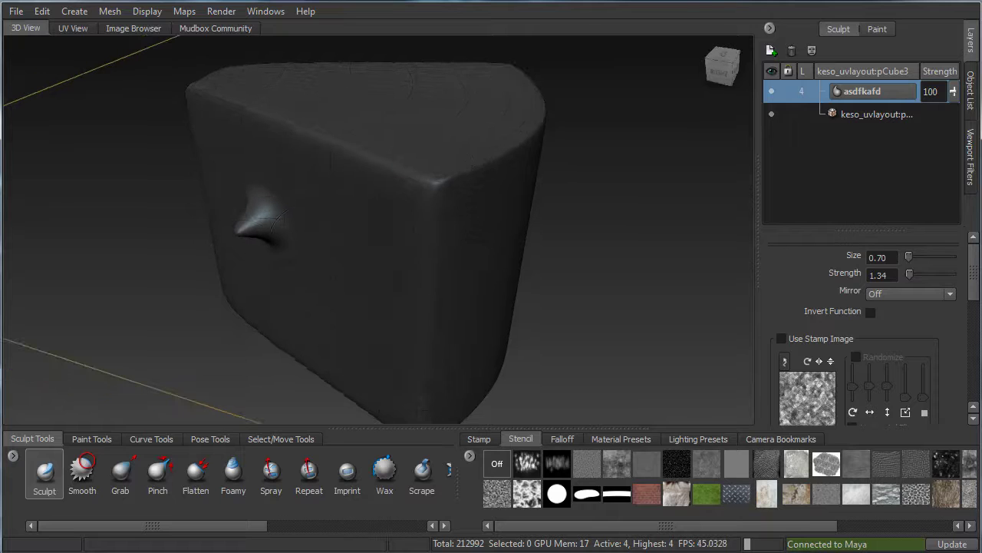
mouse_move(226, 239)
alt+mouse_down()
mouse_move(270, 192)
mouse_move(243, 205)
mouse_move(260, 220)
mouse_move(307, 229)
alt+mouse_up()
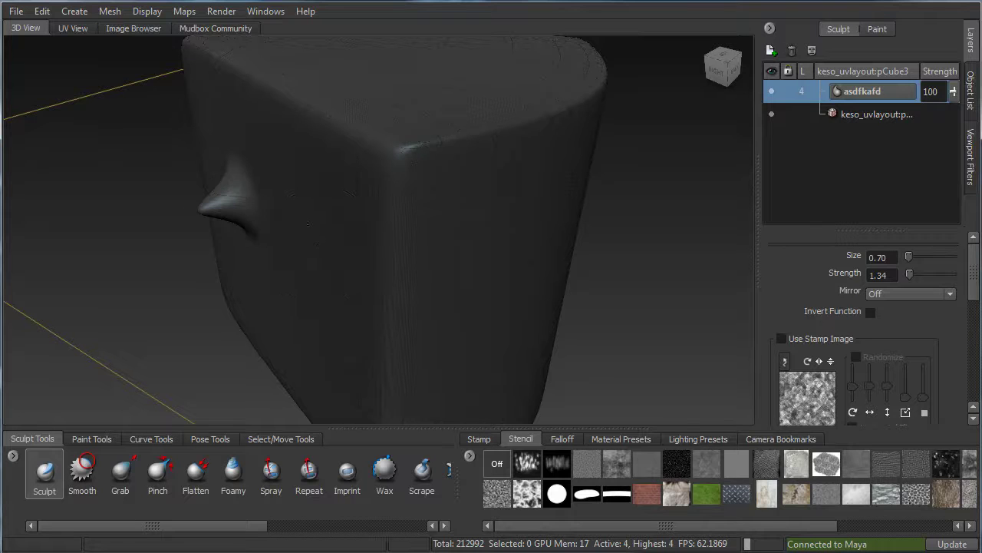
- Try an inward dent beside the spike with the Sculpt brush, and undo that stroke
mouse_move(335, 230)
mouse_down()
mouse_move(414, 157)
mouse_move(373, 211)
mouse_move(393, 195)
mouse_up()
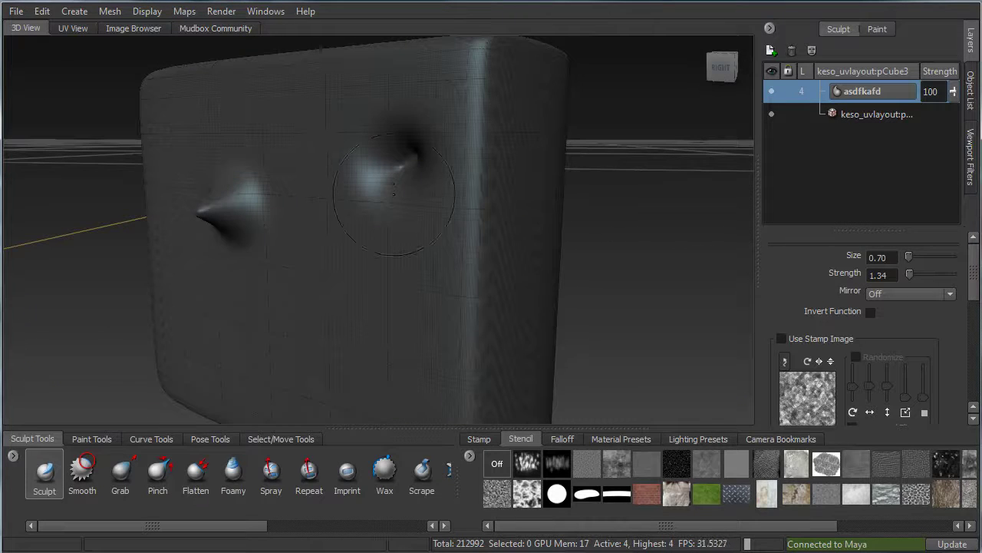
key(ctrl+z)
mouse_move(233, 204)
alt+mouse_down()
mouse_move(338, 230)
mouse_move(278, 241)
alt+mouse_up()
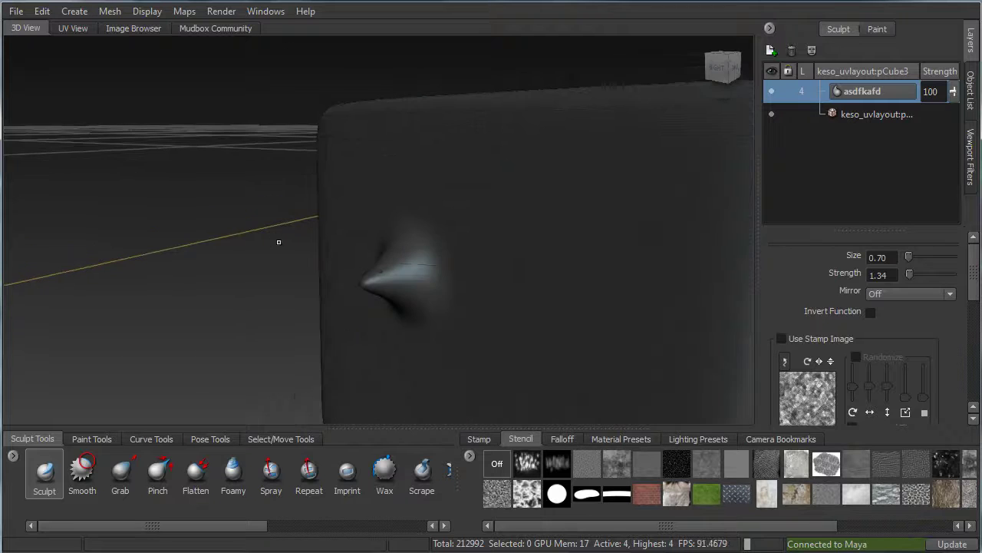
alt+middle_drag(399, 264, 326, 162)
alt+drag(295, 150, 253, 264)
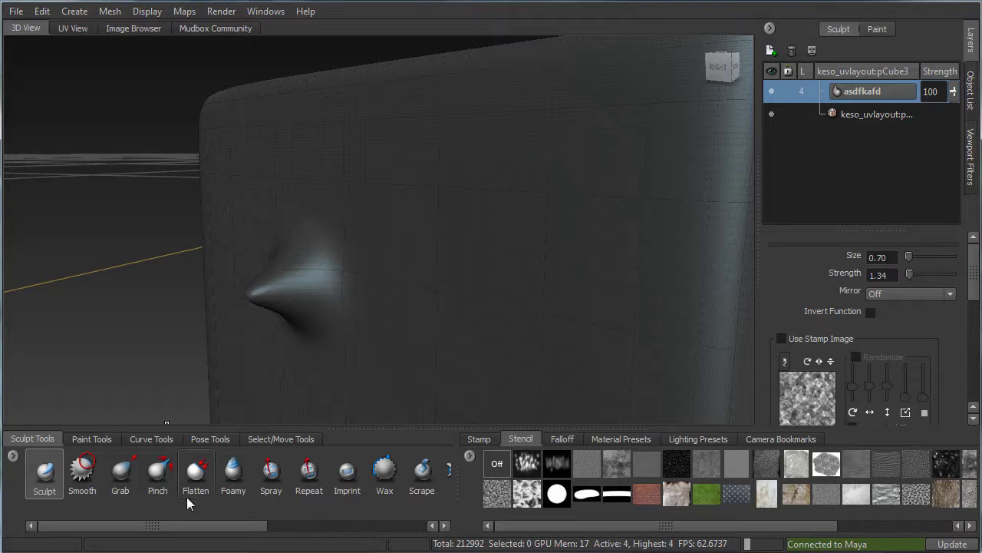
- Soften the spike on the side face into a rounded bump with the Smooth brush
click(83, 472)
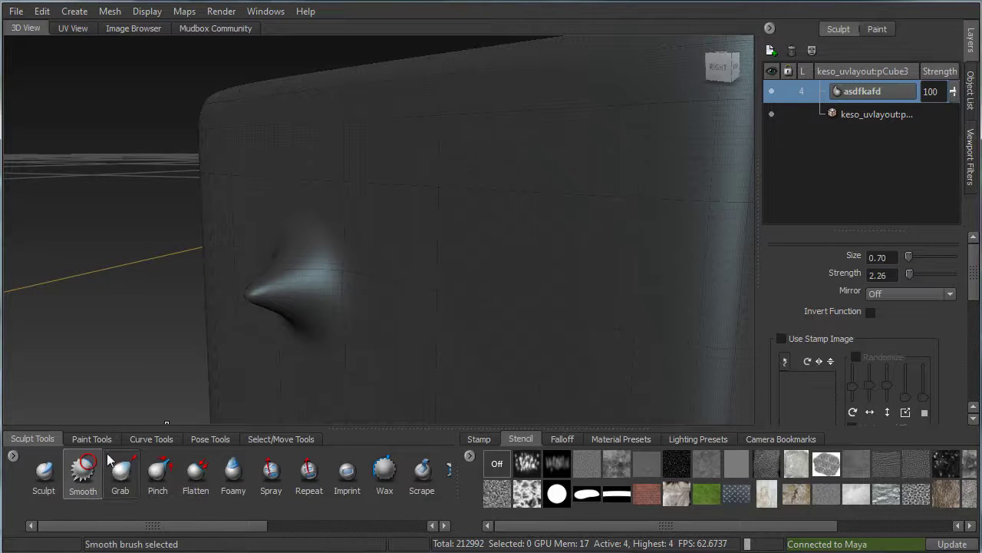
drag(271, 290, 355, 308)
mouse_move(358, 264)
mouse_down()
mouse_move(327, 262)
mouse_move(331, 252)
mouse_move(333, 278)
mouse_up()
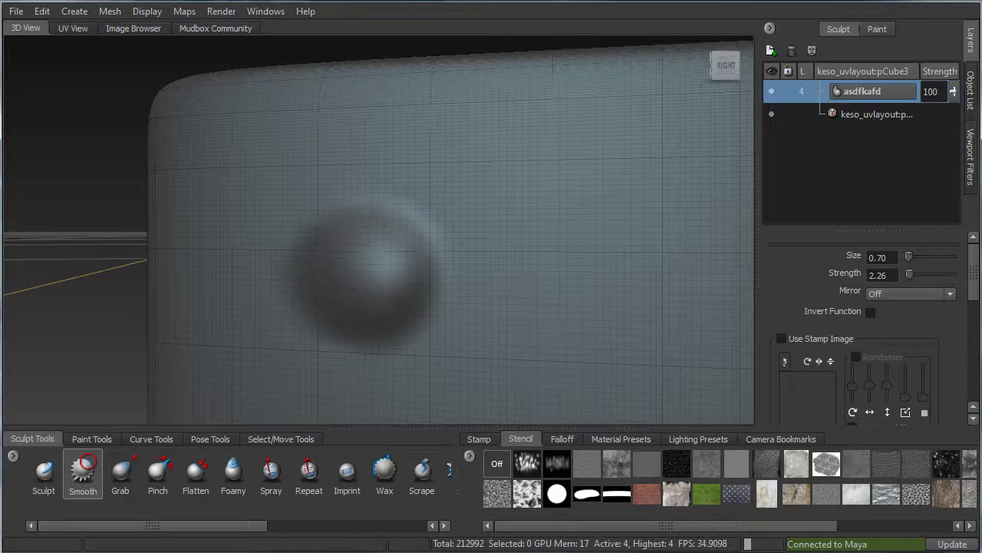
- Carve a deep round dent into the lower corner area of the side face with the Sculpt brush
click(48, 471)
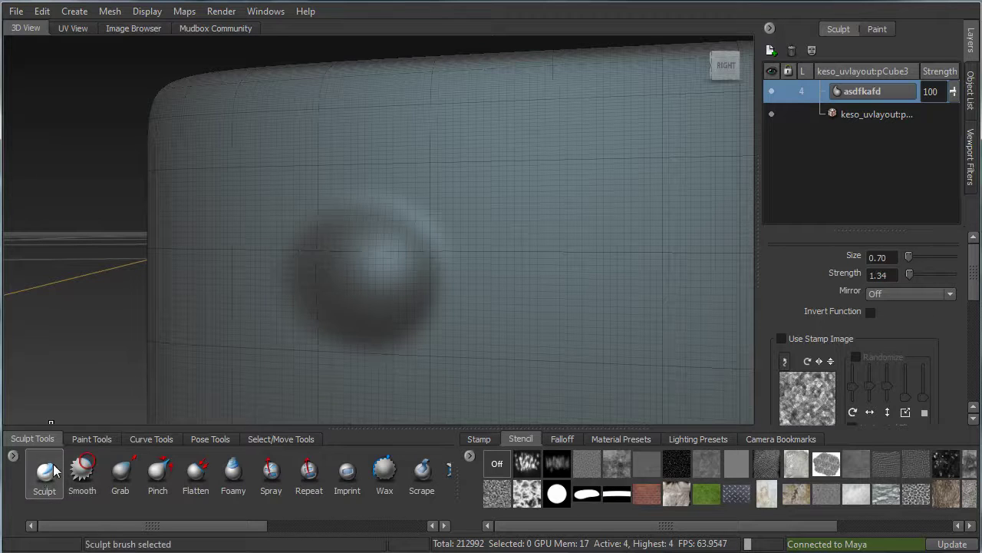
alt+right_drag(503, 307, 437, 288)
mouse_move(438, 284)
alt+mouse_down()
mouse_move(231, 303)
mouse_move(391, 284)
alt+mouse_up()
alt+middle_drag(399, 307, 307, 200)
mouse_move(315, 261)
alt+mouse_down()
mouse_move(426, 238)
mouse_move(423, 322)
alt+mouse_up()
alt+middle_drag(424, 323, 425, 248)
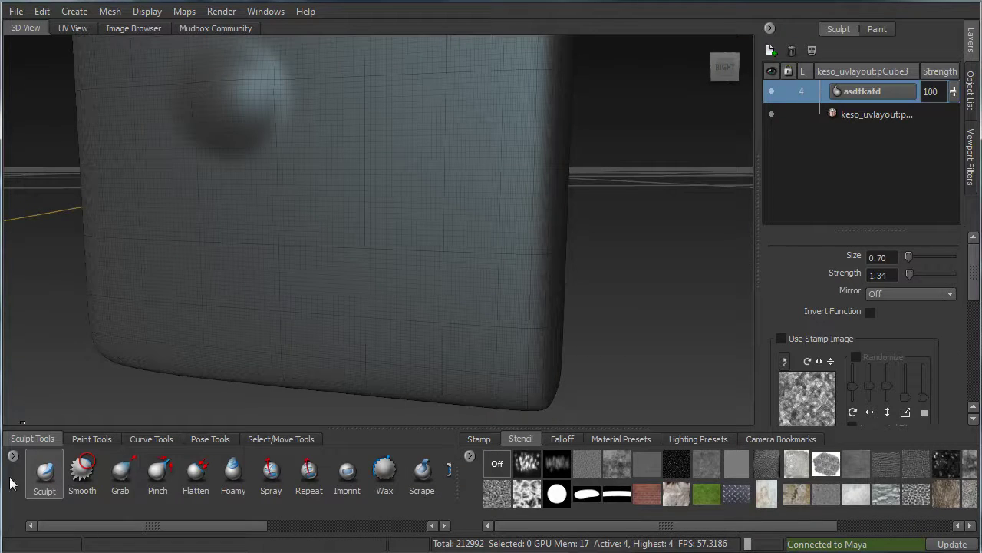
alt+drag(419, 278, 391, 330)
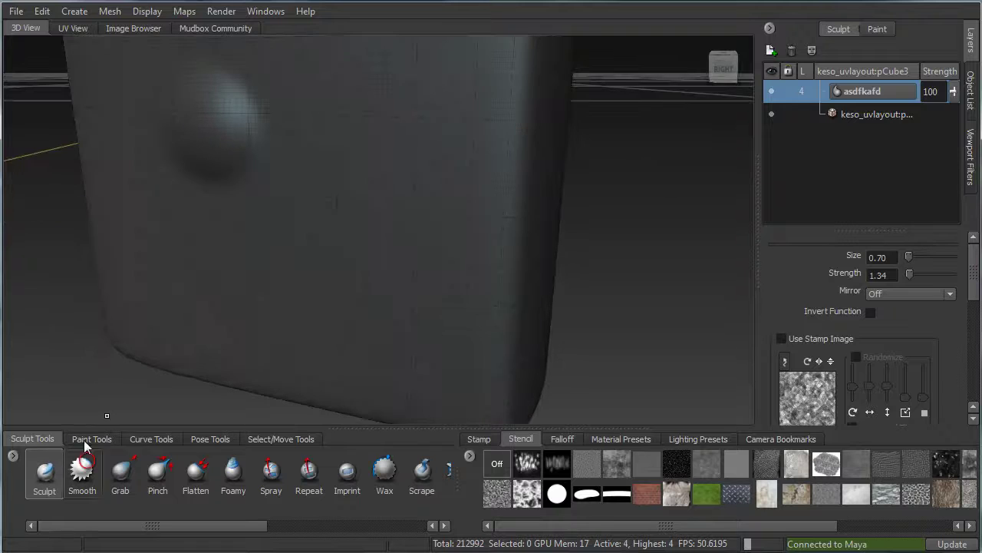
alt+middle_drag(353, 317, 346, 230)
alt+drag(347, 229, 369, 247)
alt+middle_drag(368, 248, 385, 304)
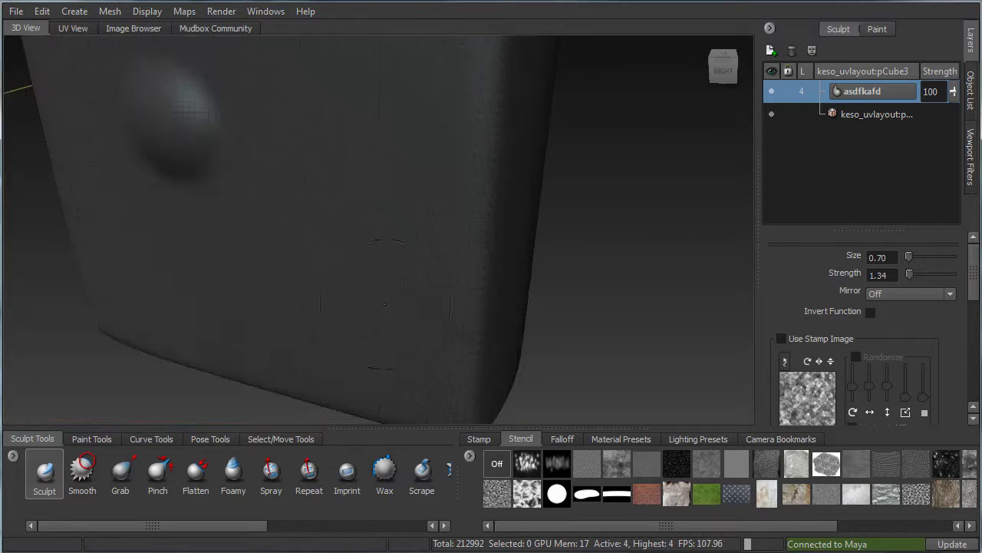
alt+drag(385, 304, 376, 291)
drag(330, 327, 349, 254)
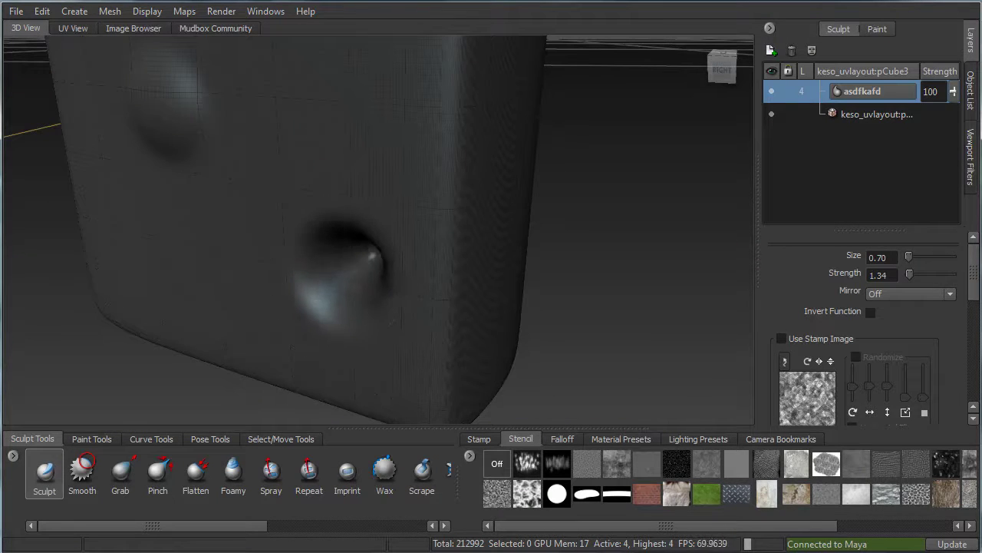
mouse_move(392, 322)
alt+mouse_down()
mouse_move(401, 269)
mouse_move(435, 283)
mouse_move(543, 224)
mouse_move(407, 223)
mouse_move(387, 253)
alt+mouse_up()
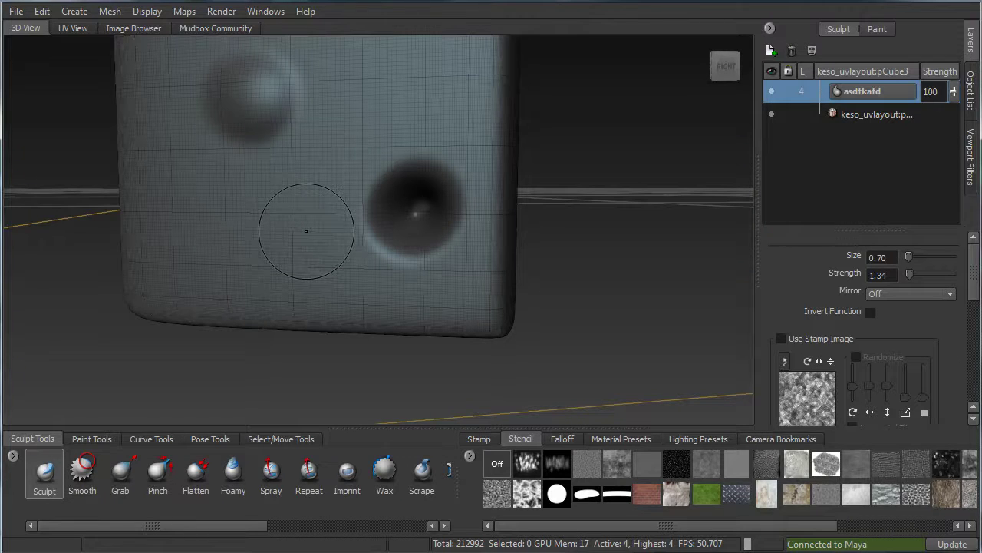
- Smooth the rim and inside of the carved dent with the Smooth brush
key(shift)
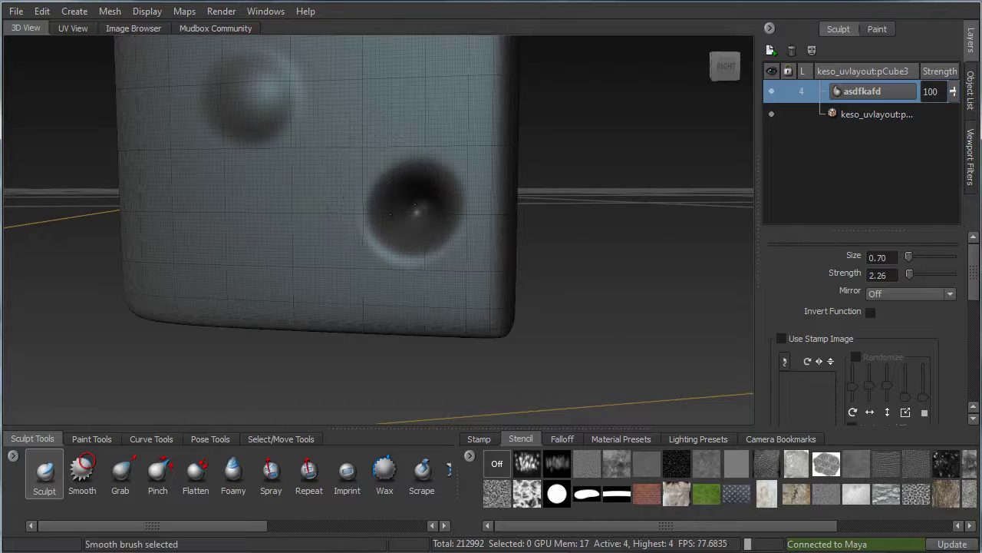
shift+drag(426, 184, 412, 203)
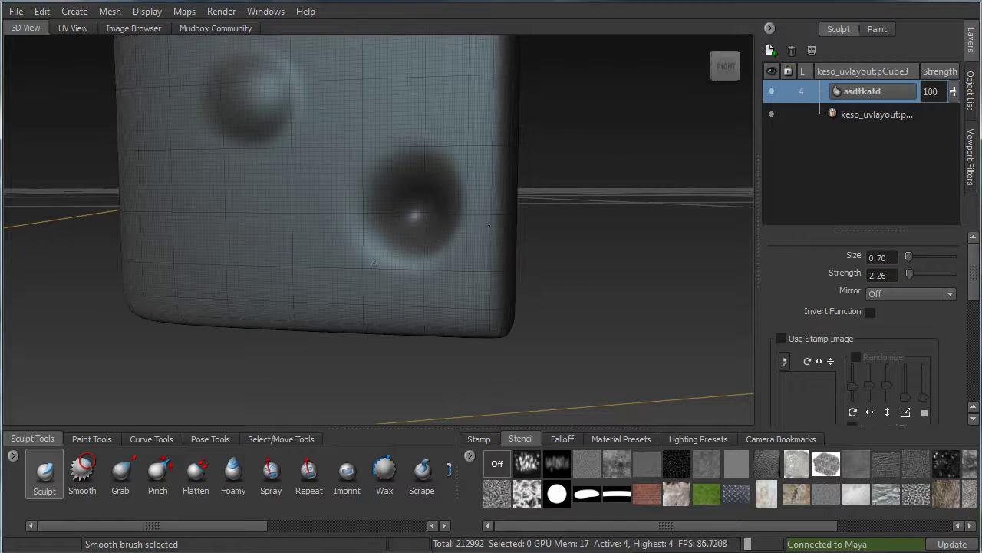
mouse_move(434, 219)
shift+mouse_down()
mouse_move(407, 226)
mouse_move(443, 223)
mouse_move(458, 200)
mouse_move(399, 230)
mouse_move(419, 227)
shift+mouse_up()
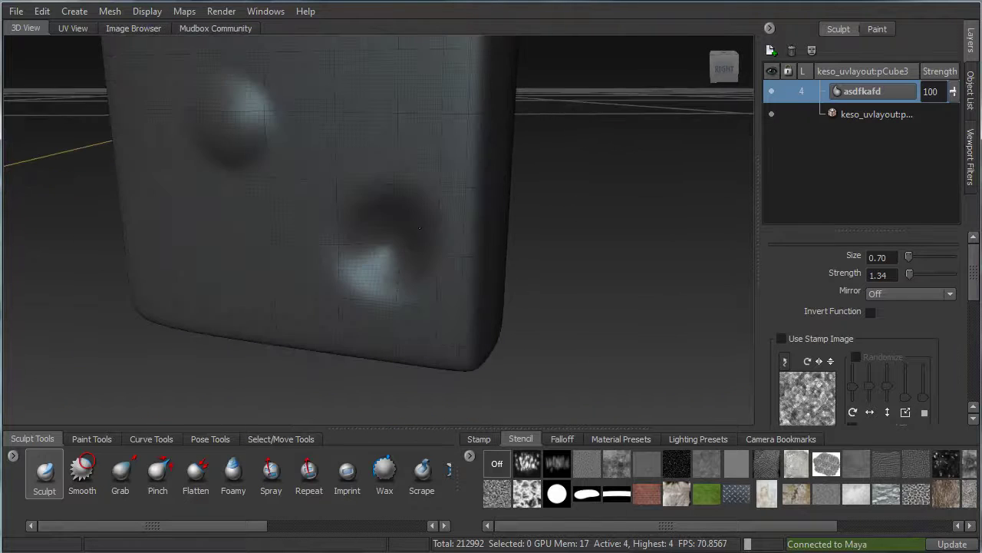
- Undo all the test sculpting and smoothing strokes on the wedge's side face
key(ctrl+z)
key(ctrl+z)
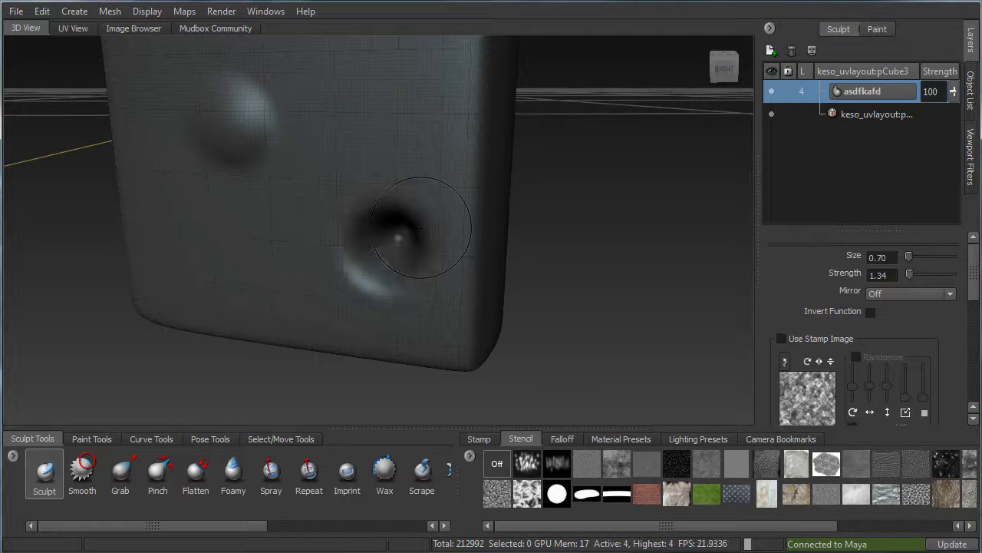
key(ctrl+z)
key(ctrl+z)
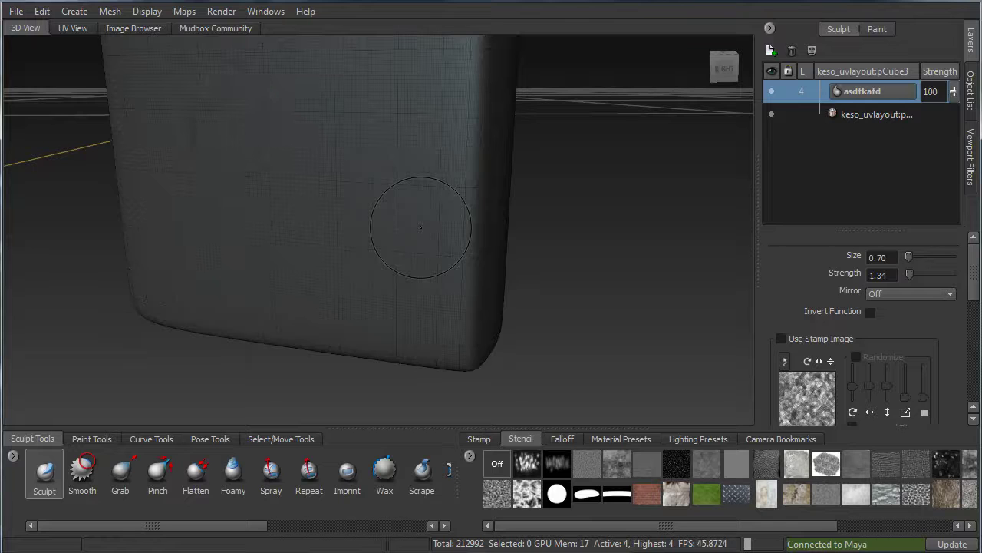
- Raise a new pointed spike on the wedge's side face with the Sculpt brush and examine its profile
scroll(382, 160, down, 3)
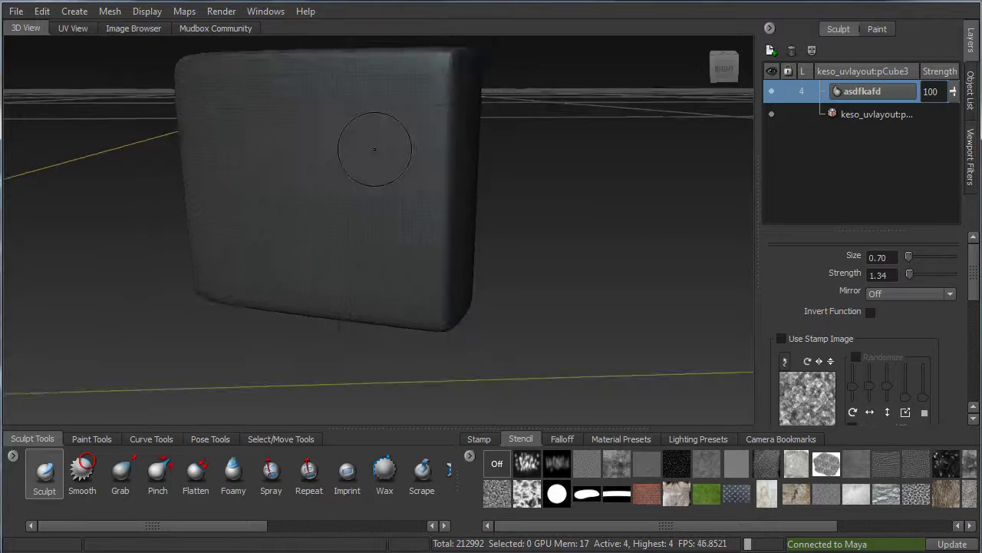
alt+middle_drag(373, 152, 491, 307)
alt+drag(491, 307, 360, 231)
alt+middle_drag(360, 231, 342, 225)
drag(356, 260, 476, 334)
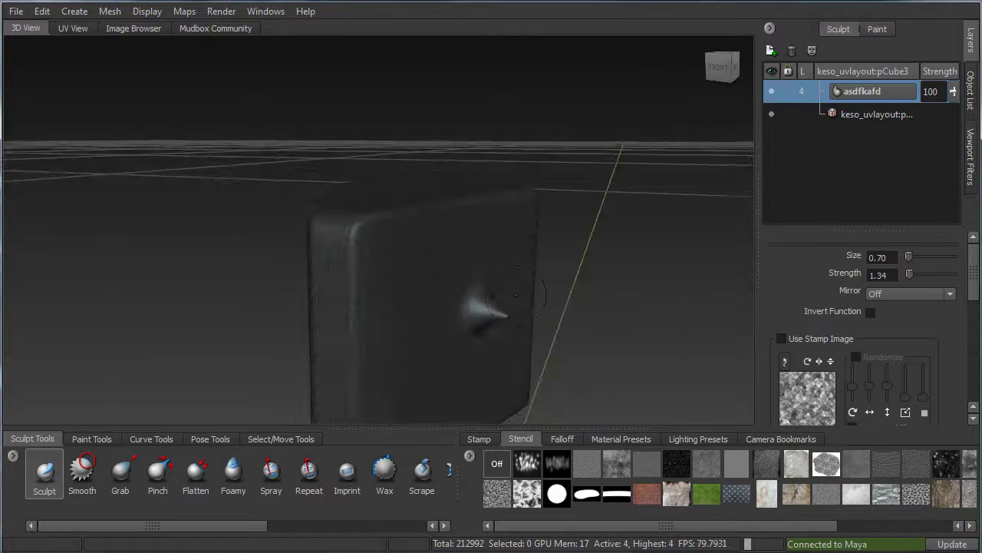
alt+middle_drag(476, 335, 330, 276)
alt+drag(330, 276, 442, 261)
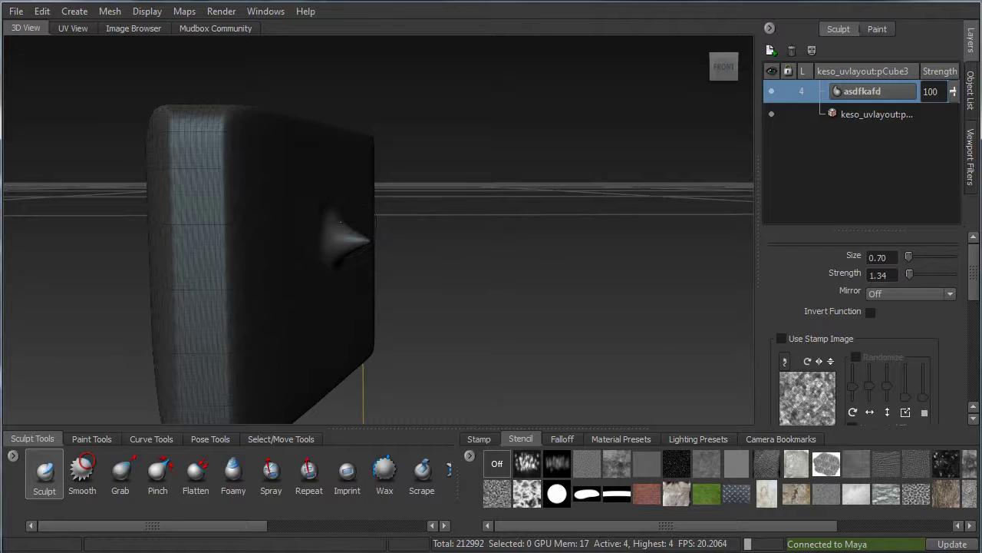
alt+drag(346, 241, 307, 244)
alt+right_drag(307, 244, 345, 247)
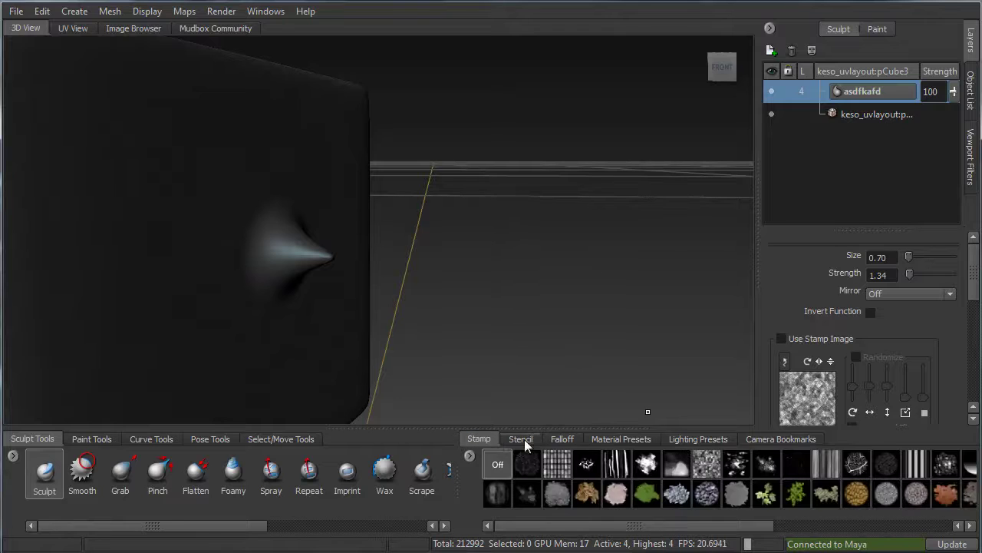
- Choose the bell-shaped falloff curve and raise a softer, rounded bump next to the spike
click(568, 441)
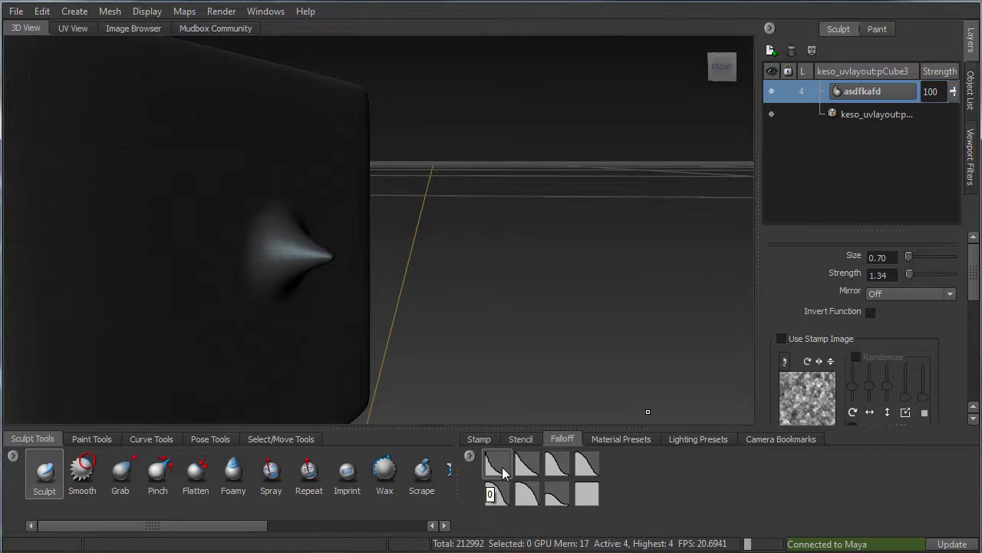
click(558, 460)
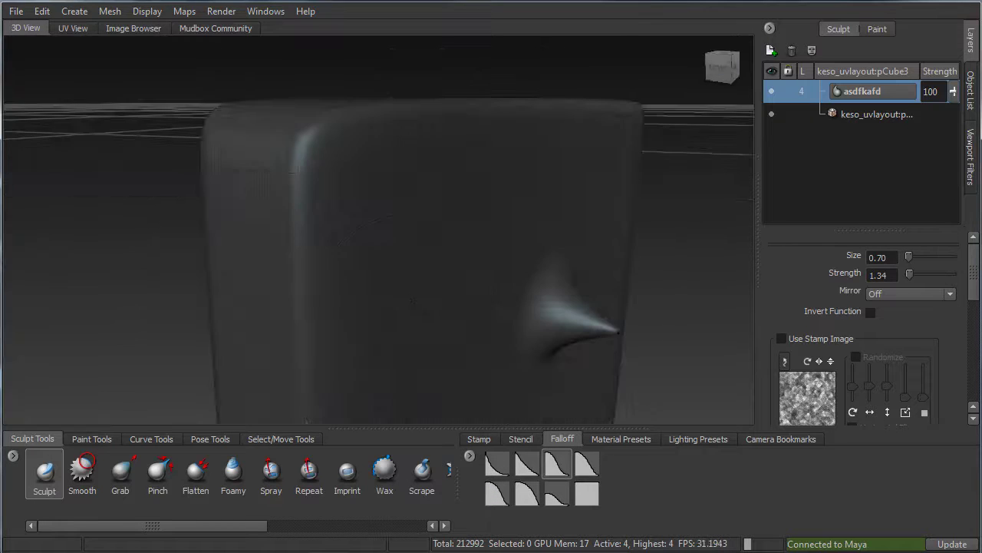
scroll(443, 245, up, 1)
mouse_move(456, 268)
mouse_down()
mouse_move(586, 308)
mouse_move(470, 271)
mouse_up()
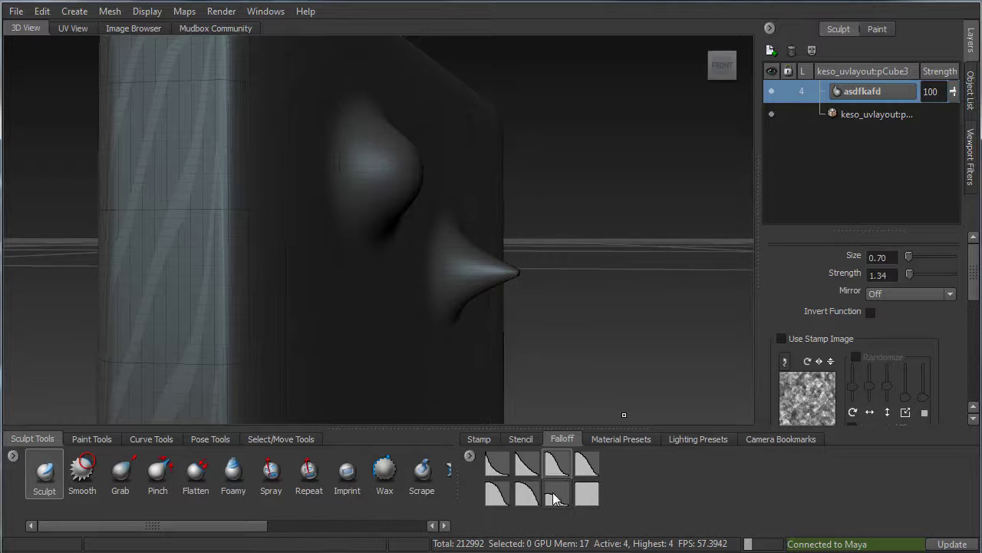
- Choose the convex, dome-shaped falloff curve and raise a broad dome below the existing bumps
click(526, 493)
alt+drag(430, 307, 337, 284)
alt+middle_drag(253, 338, 454, 286)
alt+drag(455, 285, 399, 300)
mouse_move(511, 289)
mouse_down()
mouse_move(501, 291)
mouse_move(537, 301)
mouse_move(527, 307)
mouse_move(442, 269)
mouse_move(423, 284)
mouse_up()
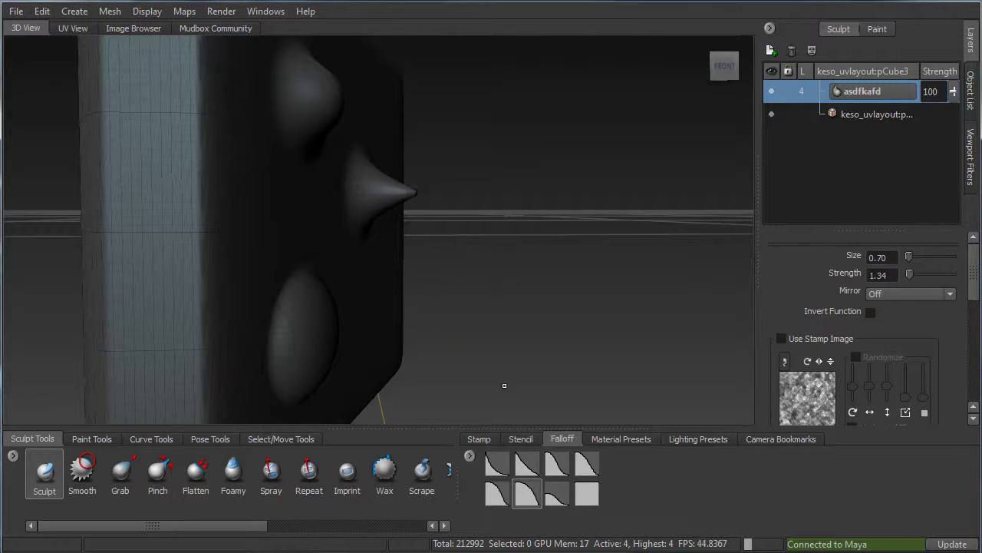
- Choose the flat, constant falloff and raise a hard-edged cylindrical plug near the face's lower corner
click(593, 504)
alt+drag(476, 369, 333, 336)
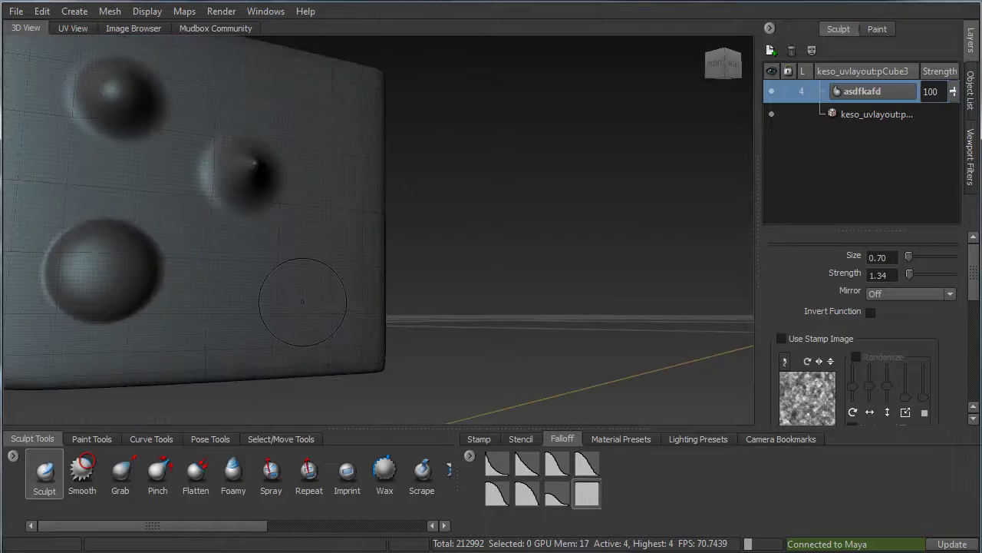
drag(303, 303, 436, 347)
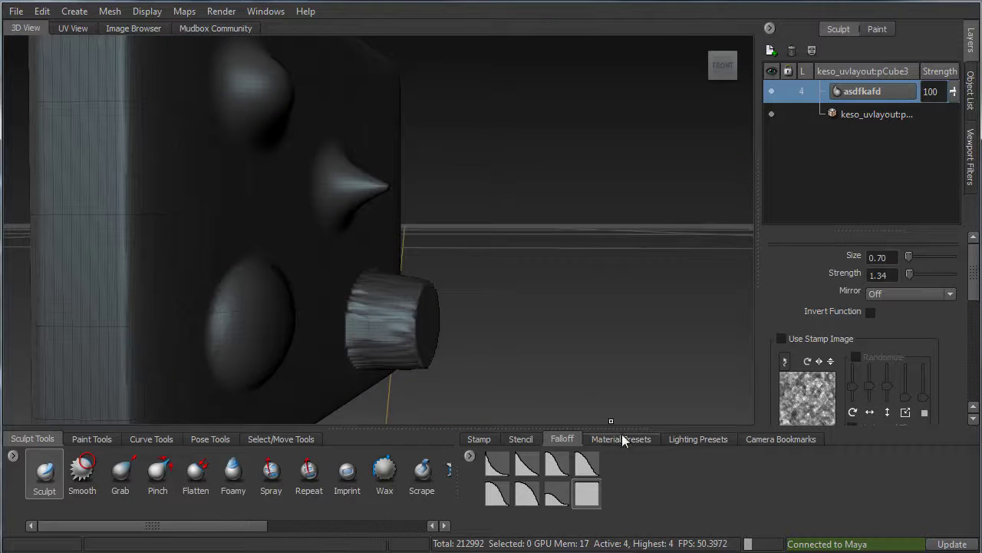
- Choose the full S-shaped falloff curve, raise another rounded bump above the spike, and compare the shapes
click(498, 494)
alt+drag(430, 322, 395, 310)
drag(432, 263, 436, 261)
alt+right_drag(540, 329, 484, 327)
mouse_move(483, 326)
alt+mouse_down()
mouse_move(432, 283)
mouse_move(433, 294)
alt+mouse_up()
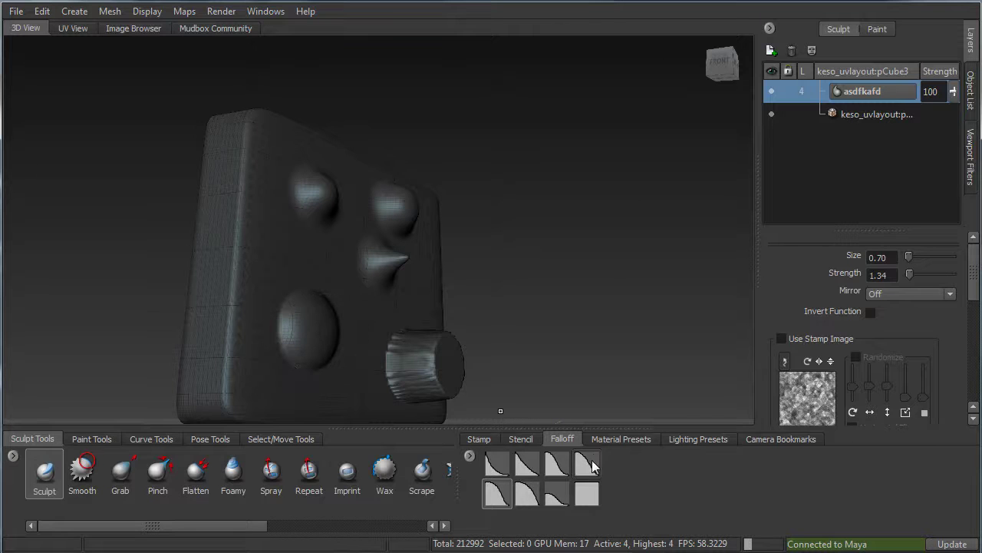
mouse_move(491, 338)
alt+mouse_down()
mouse_move(480, 318)
mouse_move(482, 334)
alt+mouse_up()
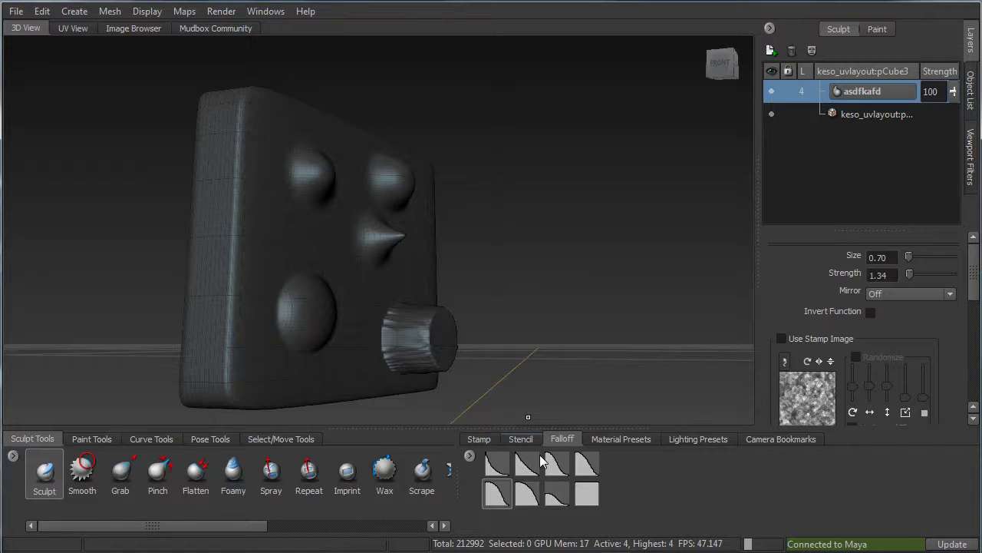
- Choose the steeper convex, dome-shaped falloff curve and raise a rounded dome next to the face's vertical edge
click(524, 495)
drag(265, 229, 271, 230)
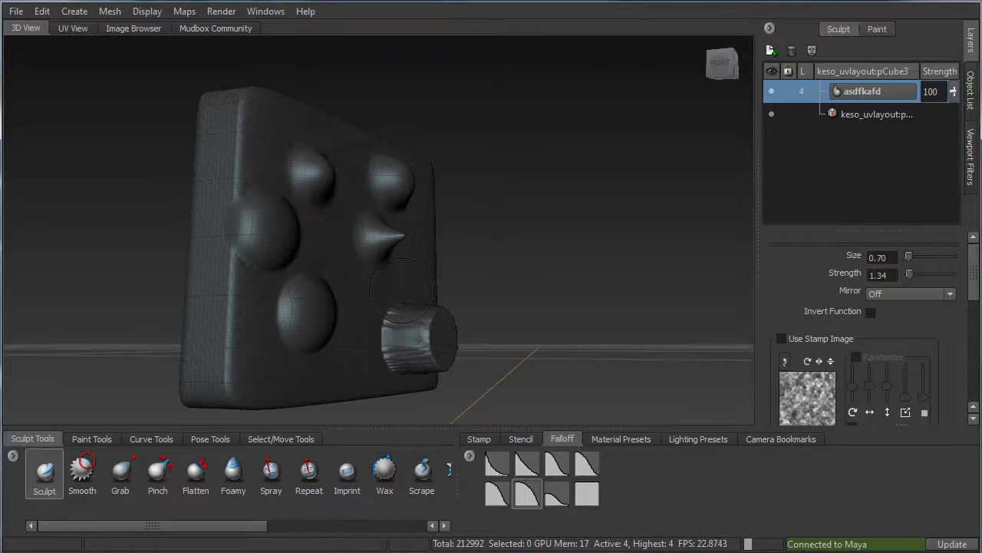
alt+drag(401, 290, 369, 290)
- Undo the falloff test bumps on the wedge's face
key(ctrl+z)
key(ctrl+z)
key(ctrl+z)
key(ctrl+z)
key(ctrl+z)
key(ctrl+z)
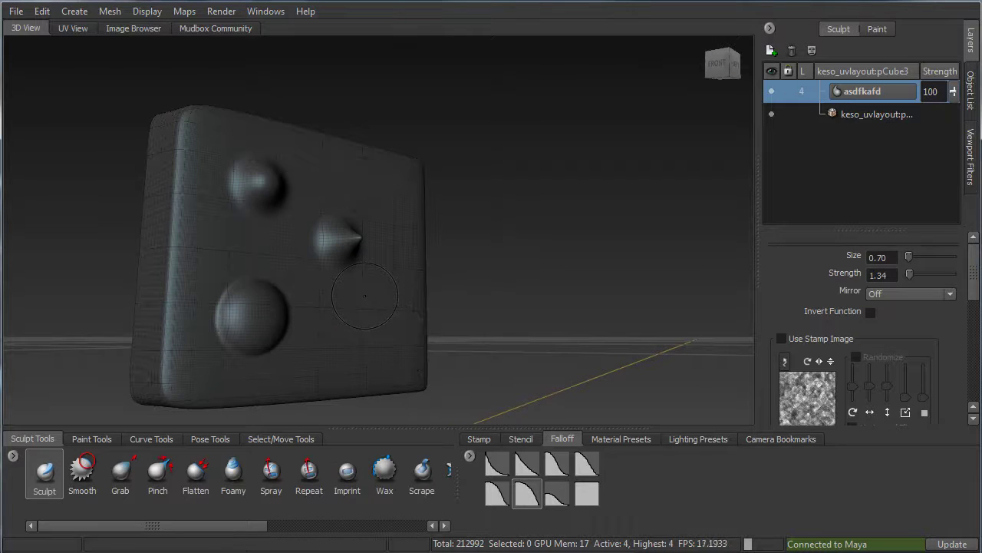
- Carve a large round hole into the upper middle of the clean side face with brush size 0.70
alt+drag(402, 272, 480, 453)
alt+drag(421, 201, 374, 236)
alt+middle_drag(223, 152, 325, 219)
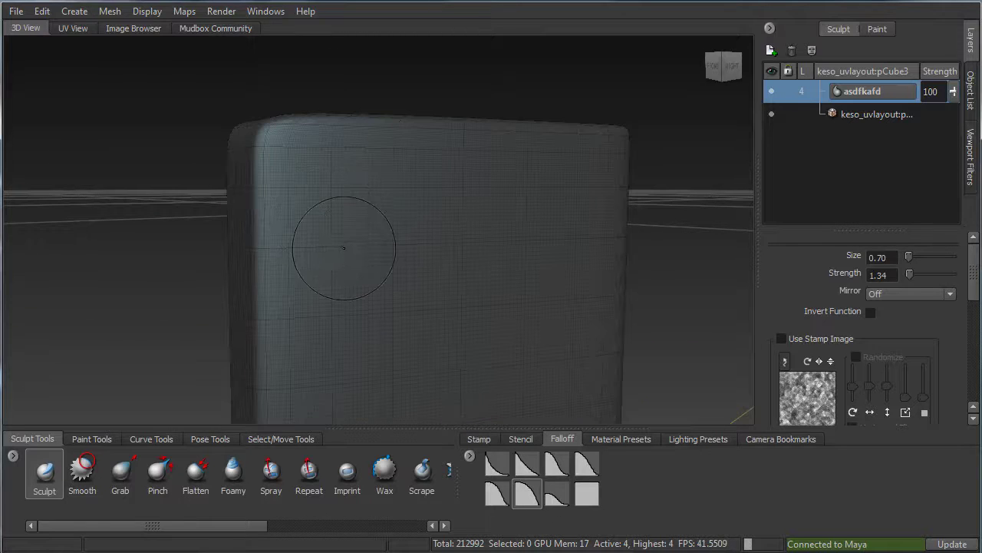
mouse_move(373, 220)
alt+mouse_down()
mouse_move(484, 265)
mouse_move(419, 239)
alt+mouse_up()
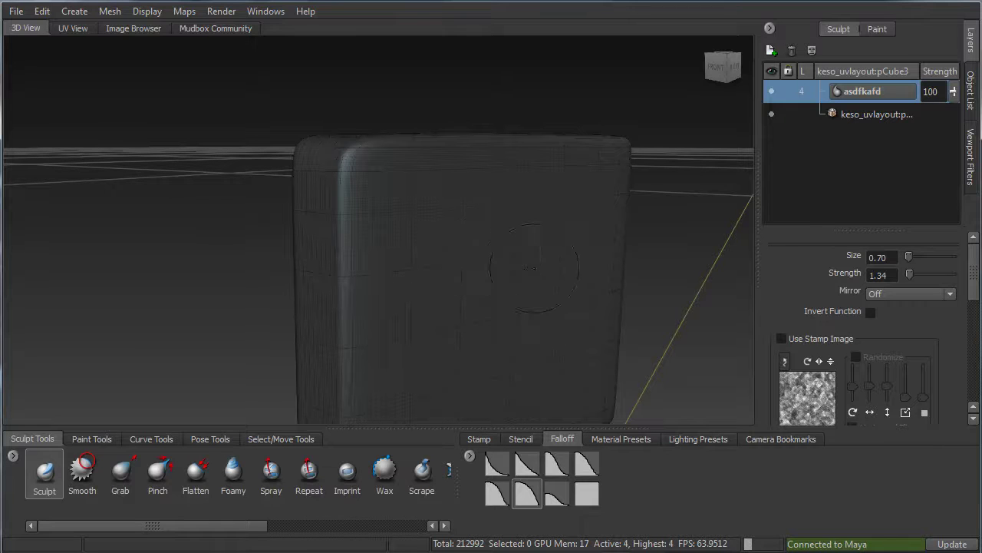
mouse_move(525, 264)
mouse_down()
mouse_move(554, 285)
mouse_move(577, 334)
mouse_move(504, 289)
mouse_up()
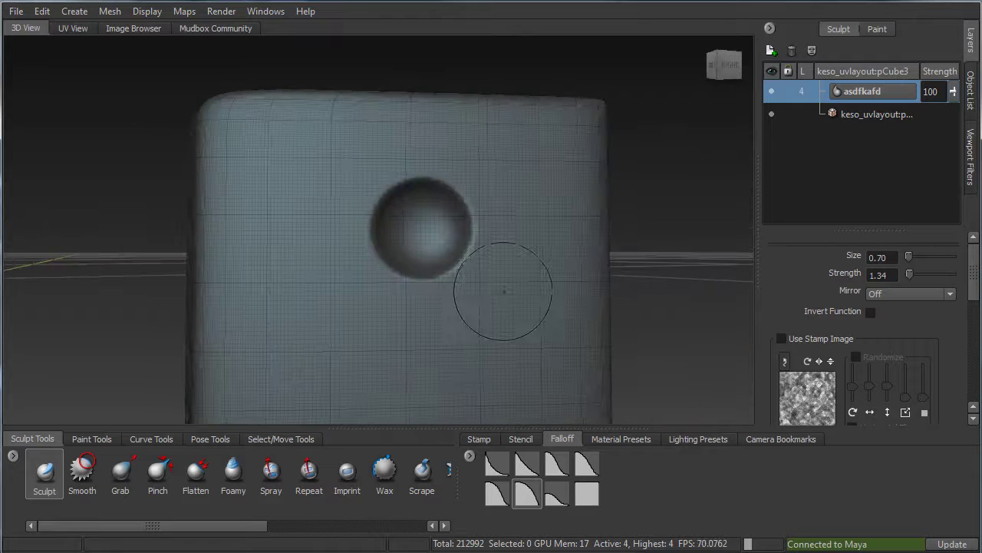
- Reduce the brush size to 0.37 and carve three smaller holes, two below the large one and one near the upper corner
alt+right_drag(504, 289, 487, 246)
alt+middle_drag(487, 245, 450, 229)
alt+middle_drag(483, 165, 447, 226)
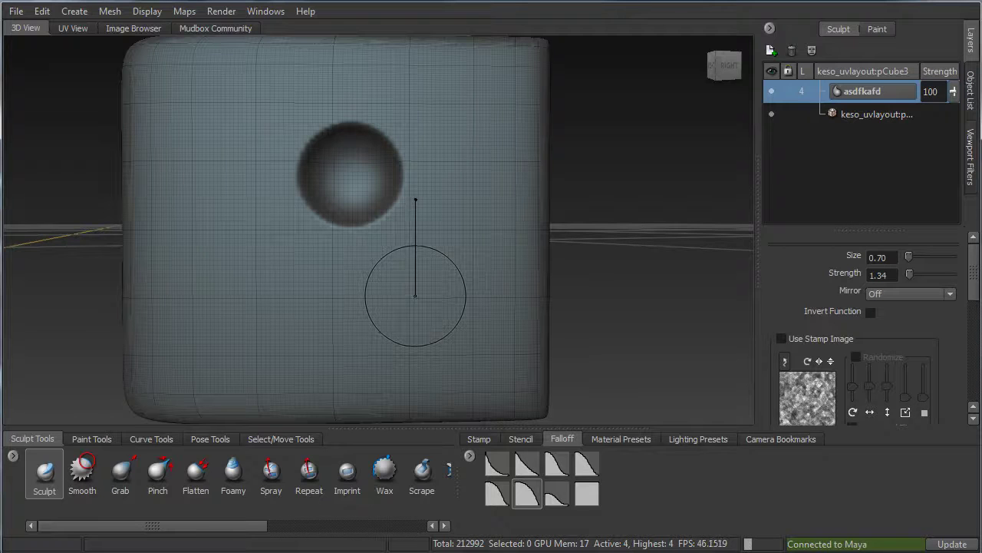
mouse_move(415, 296)
mouse_down()
mouse_move(393, 295)
mouse_move(464, 320)
mouse_up()
click(428, 270)
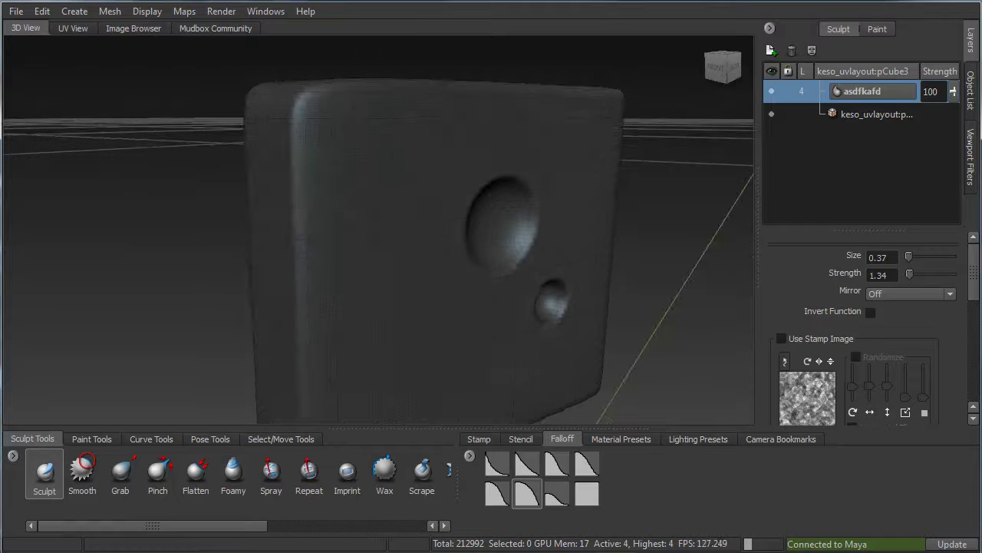
click(423, 336)
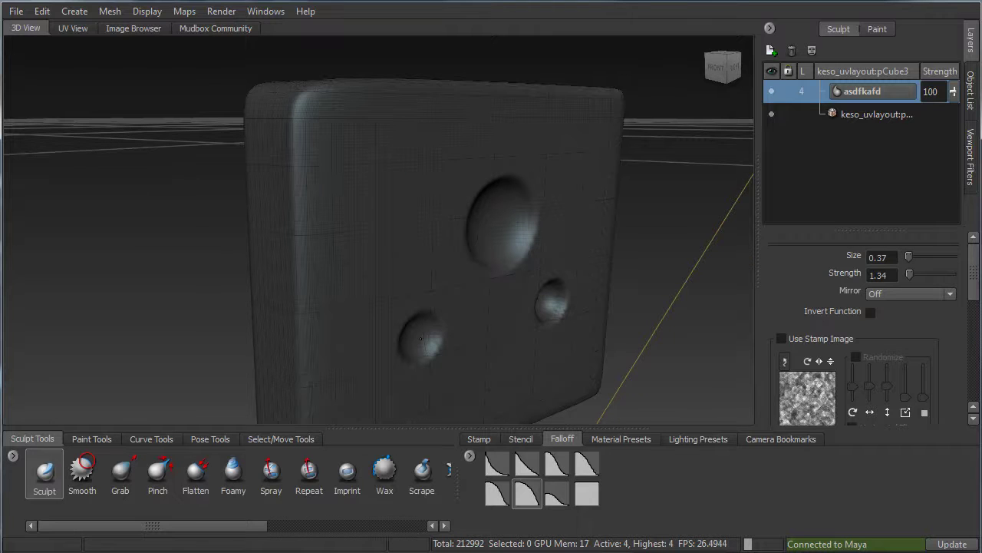
click(373, 154)
- Set the brush size to 0.21 and carve small holes beside and above the large hole, undoing the one above
alt+drag(489, 258, 411, 223)
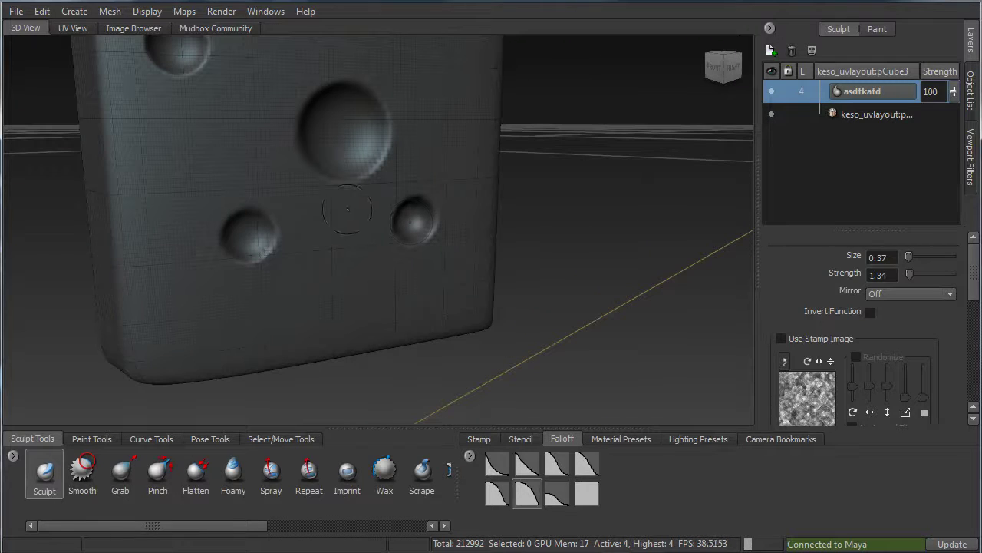
drag(343, 205, 336, 205)
alt+middle_drag(358, 191, 371, 279)
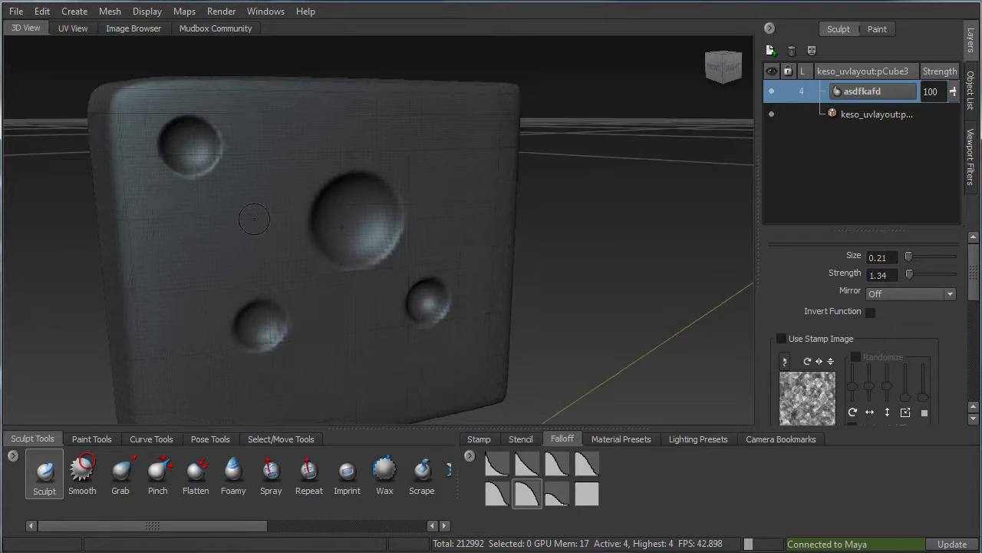
drag(254, 217, 258, 211)
drag(343, 141, 347, 136)
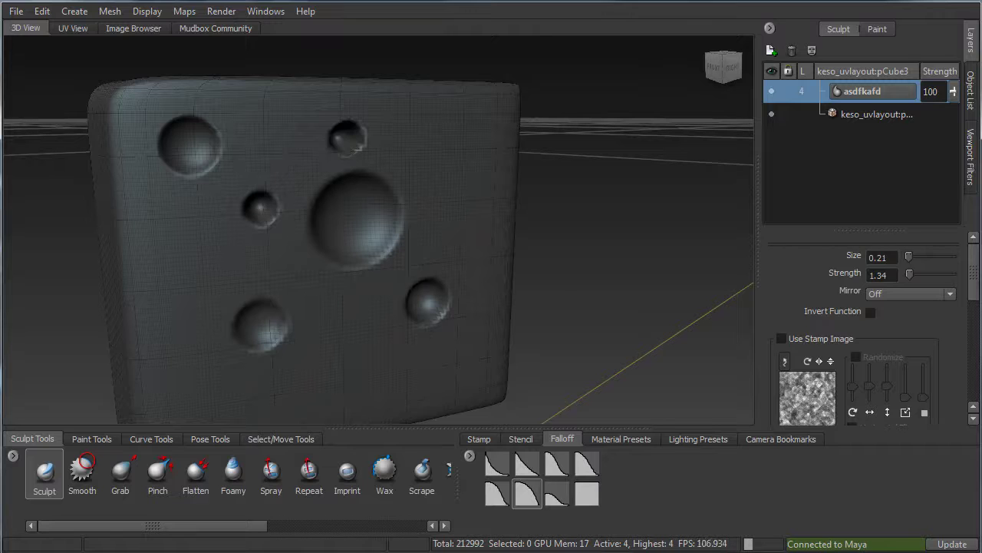
key(ctrl+z)
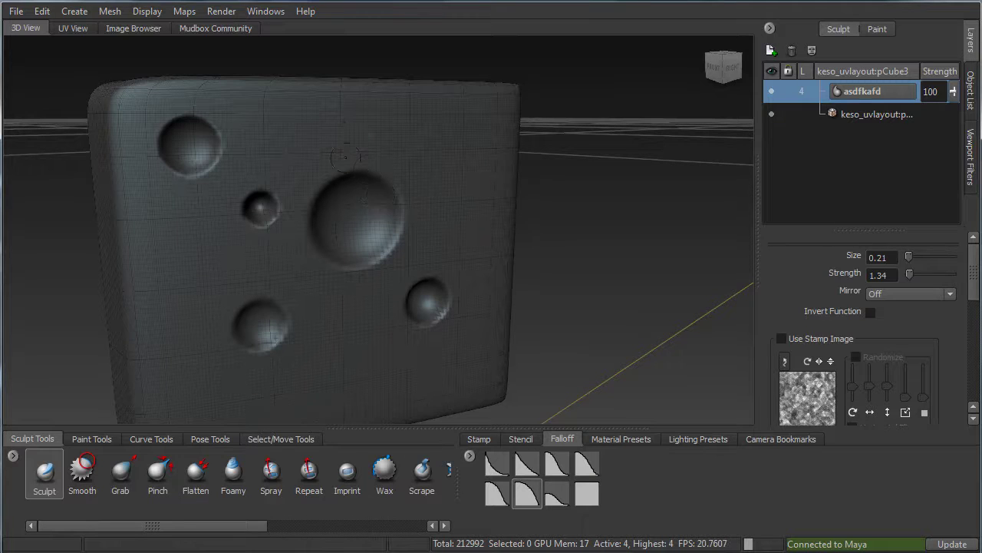
- Carve small holes above the large hole and near the face's lower edge with the 0.21 brush
alt+drag(330, 163, 283, 115)
alt+drag(407, 224, 261, 218)
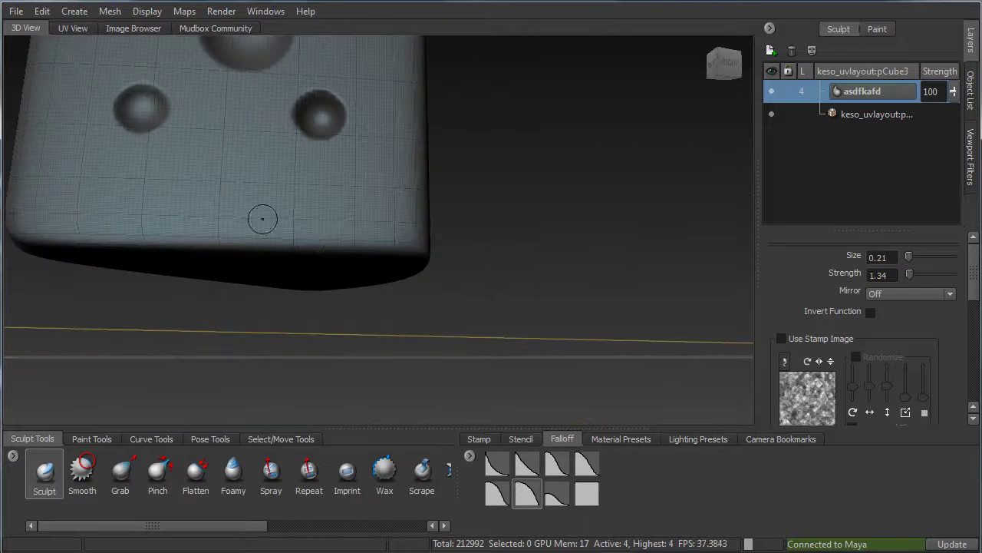
ctrl+click(257, 196)
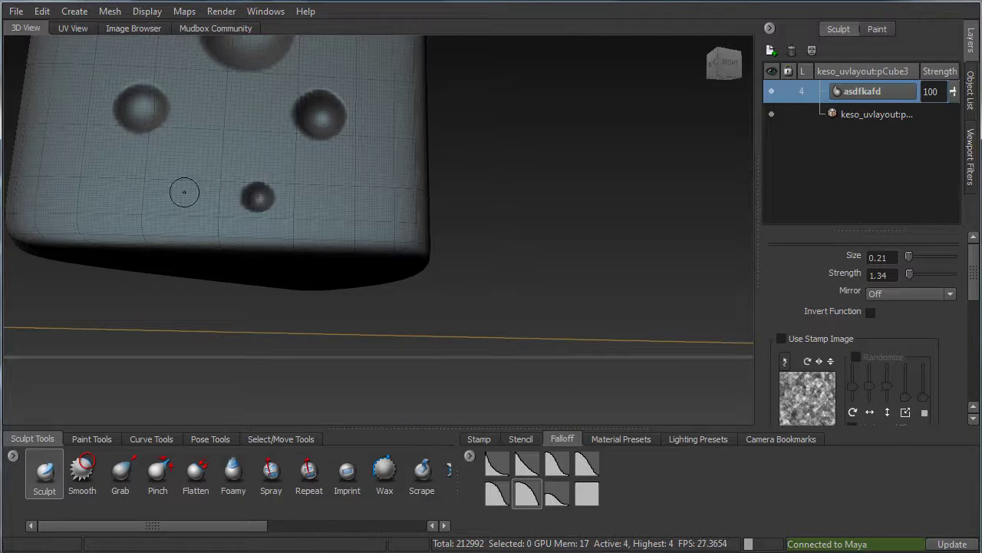
alt+drag(185, 191, 270, 225)
alt+drag(461, 294, 450, 298)
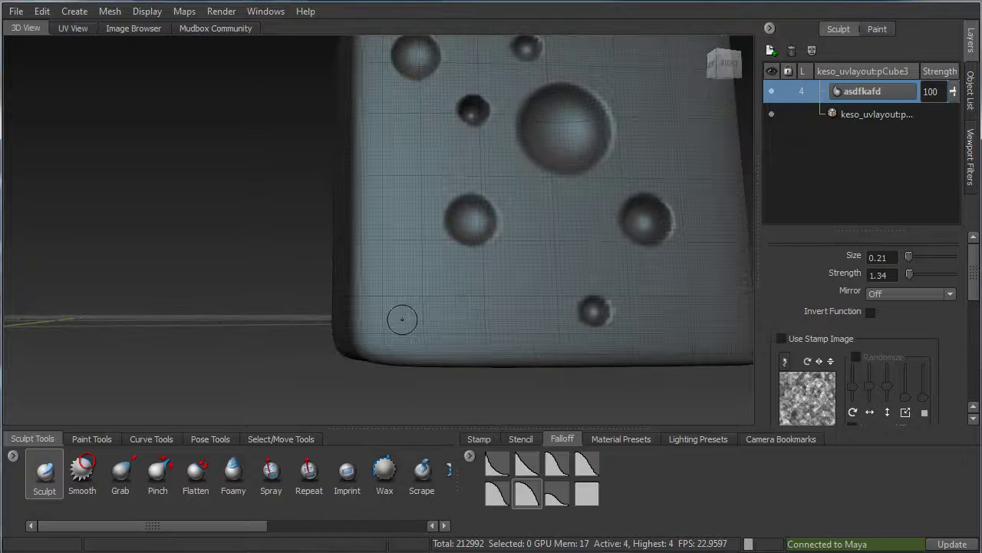
- Carve a small hole in the face's lower corner and a wide shallow hollow at the opposite upper corner with brush size 1.07
mouse_move(402, 319)
alt+mouse_down()
mouse_move(240, 292)
mouse_move(333, 278)
mouse_move(286, 255)
alt+mouse_up()
key(b)
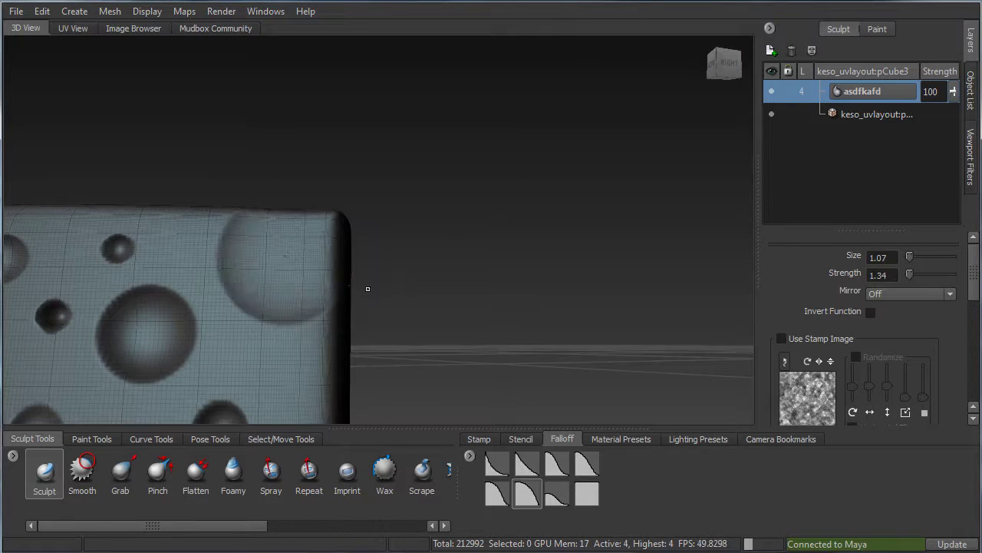
alt+drag(367, 289, 354, 342)
alt+middle_drag(307, 345, 475, 145)
alt+right_drag(430, 169, 323, 222)
alt+drag(284, 264, 272, 214)
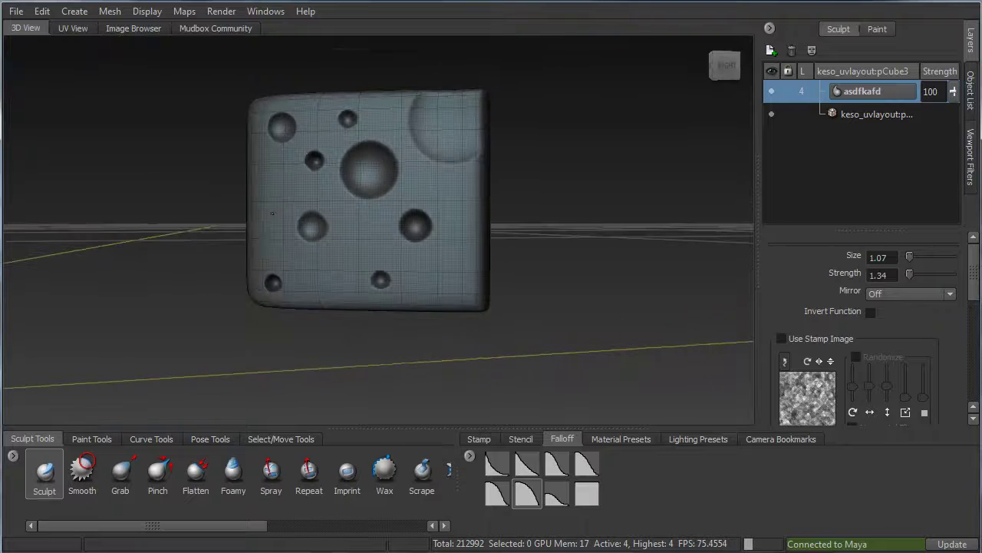
- Reduce the brush size to 0.23 and examine the rim of the hole near the lower corner up close from several angles
alt+right_drag(243, 215, 483, 203)
alt+middle_drag(292, 247, 412, 217)
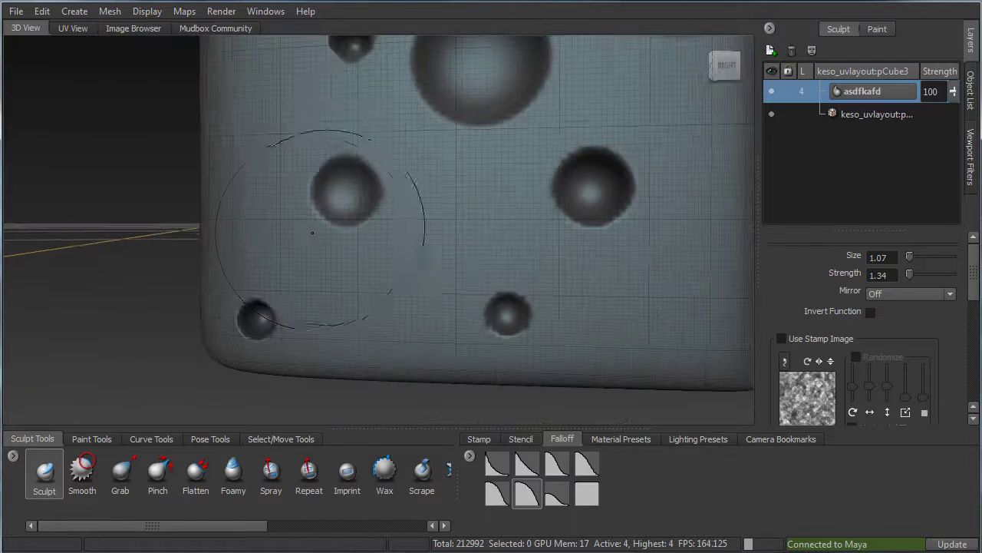
alt+right_drag(312, 232, 338, 224)
drag(313, 218, 212, 218)
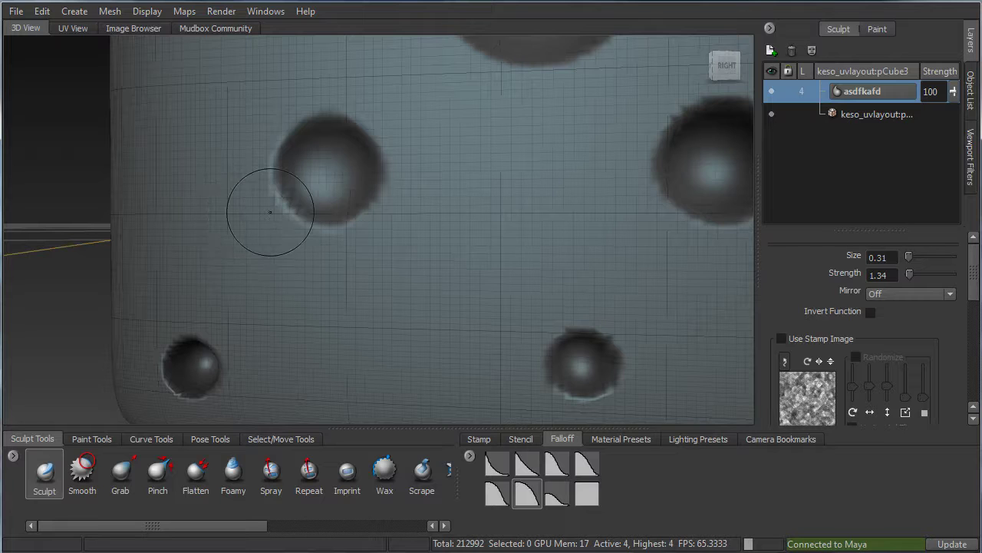
drag(270, 212, 273, 35)
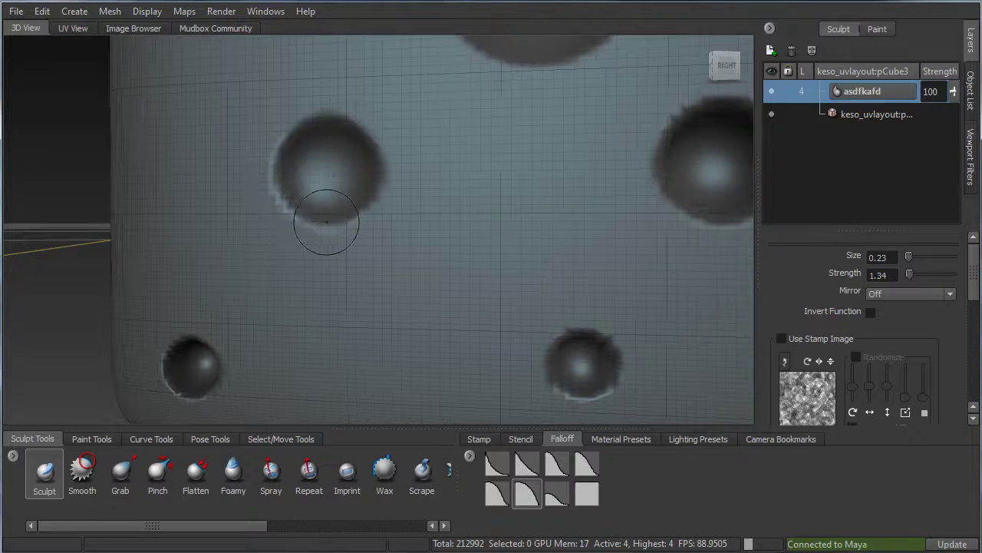
alt+right_drag(264, 158, 291, 154)
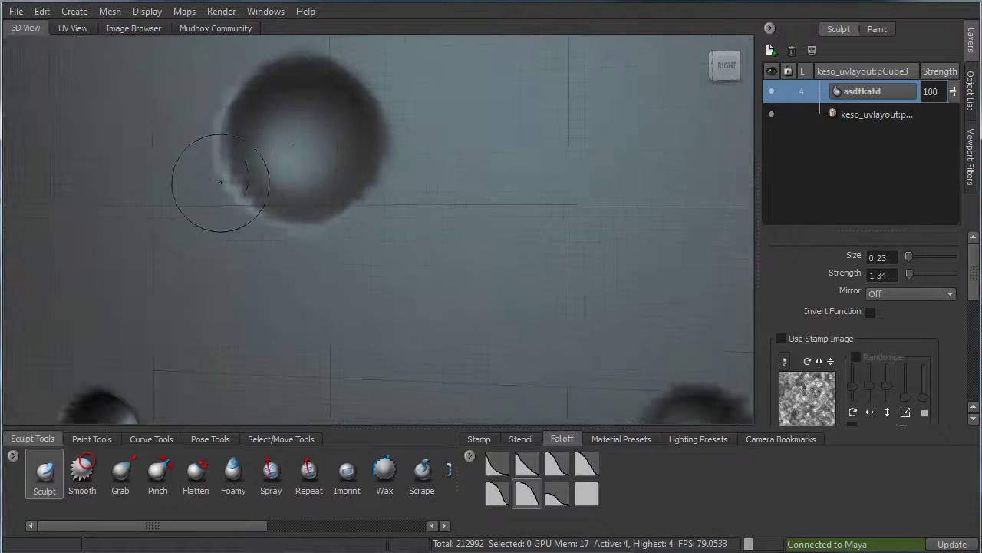
mouse_move(223, 205)
alt+mouse_down()
mouse_move(352, 224)
mouse_move(301, 241)
alt+mouse_up()
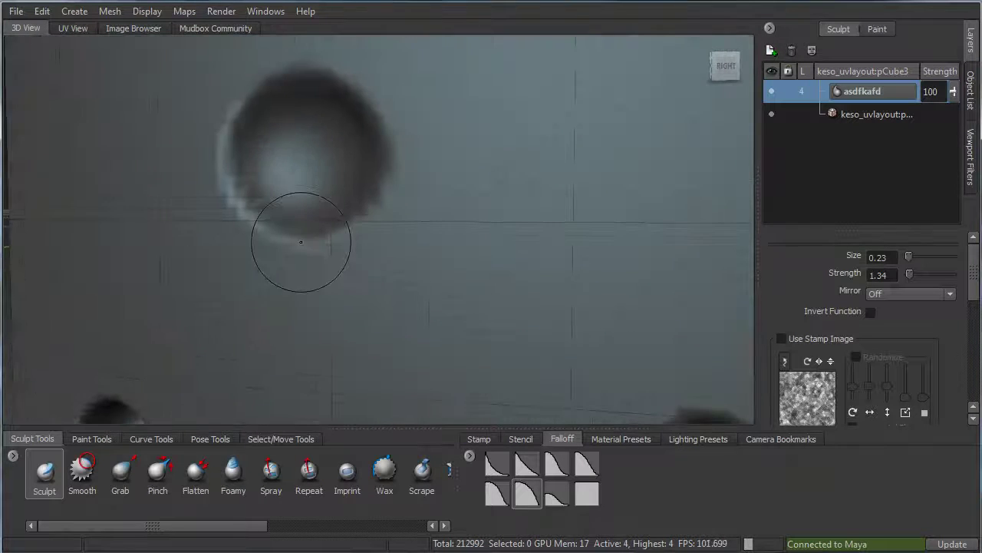
alt+drag(256, 219, 376, 259)
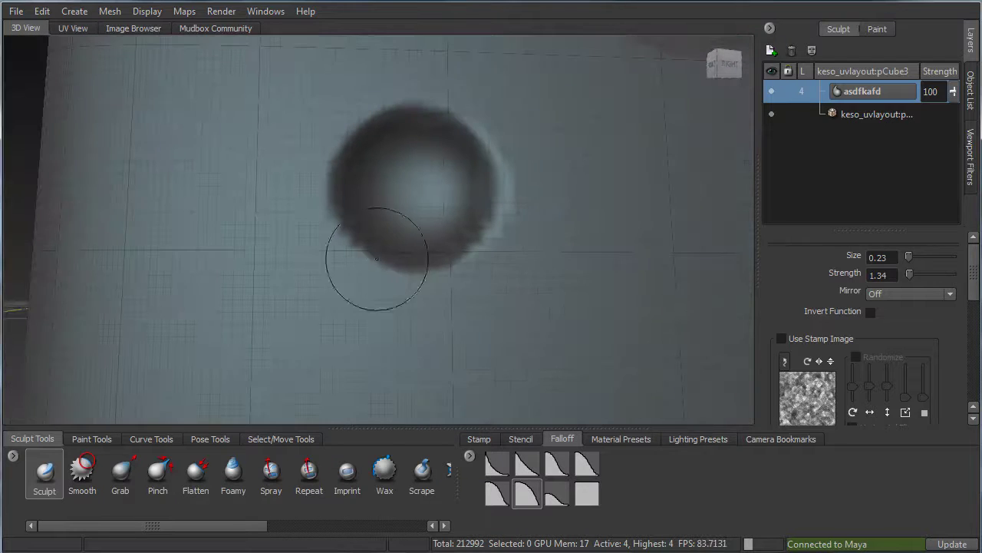
mouse_move(432, 241)
alt+mouse_down()
mouse_move(422, 268)
mouse_move(438, 303)
alt+mouse_up()
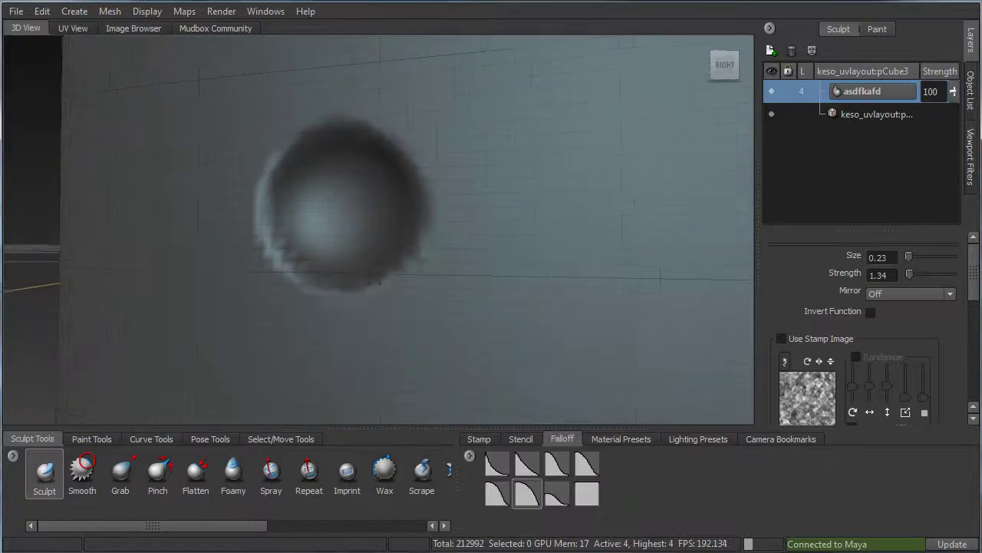
alt+drag(410, 263, 389, 277)
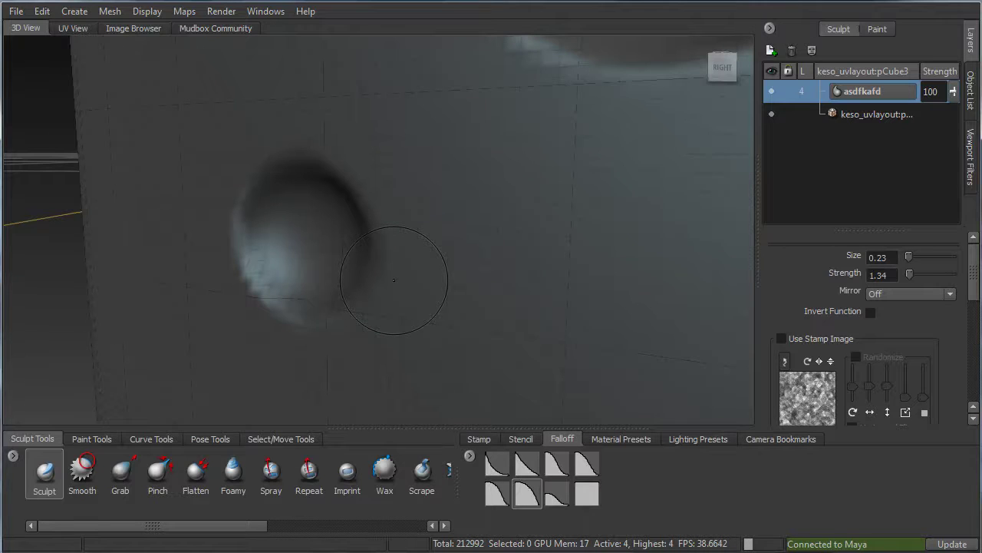
- Subdivide the mesh to level 5 and compare the hole rims across the face
key(shift+d)
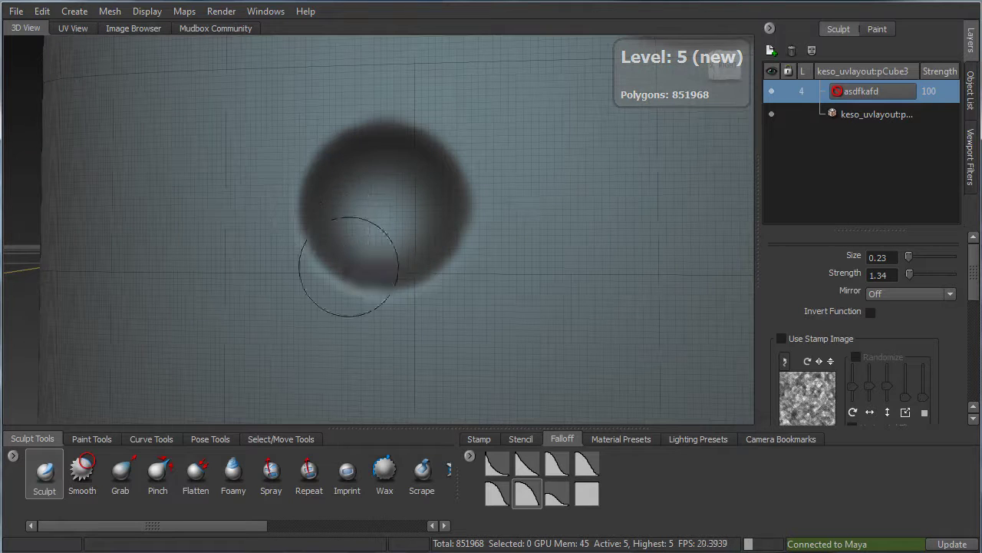
alt+drag(366, 253, 414, 268)
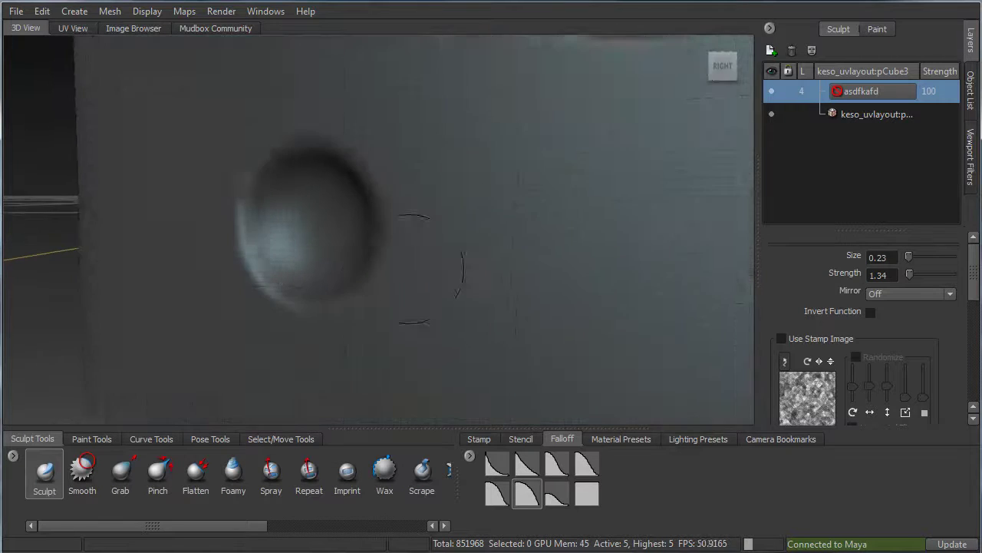
alt+right_drag(414, 268, 330, 244)
alt+middle_drag(414, 176, 391, 230)
mouse_move(418, 230)
alt+mouse_down()
mouse_move(399, 290)
mouse_move(414, 332)
mouse_move(454, 160)
alt+mouse_up()
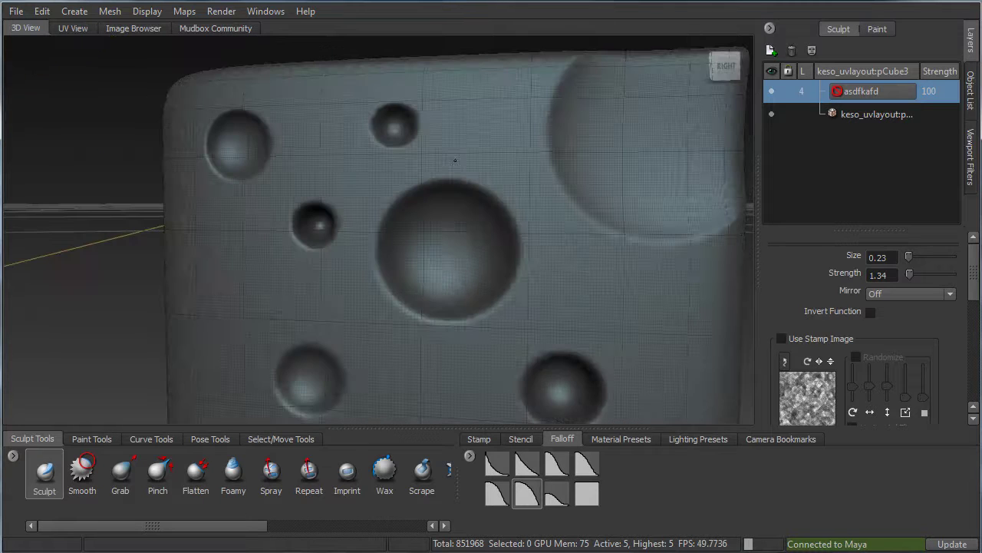
- Try to sculpt on the level 4 asdfkafd layer while at subdivision level 5, and set the brush size to 0.36
click(394, 126)
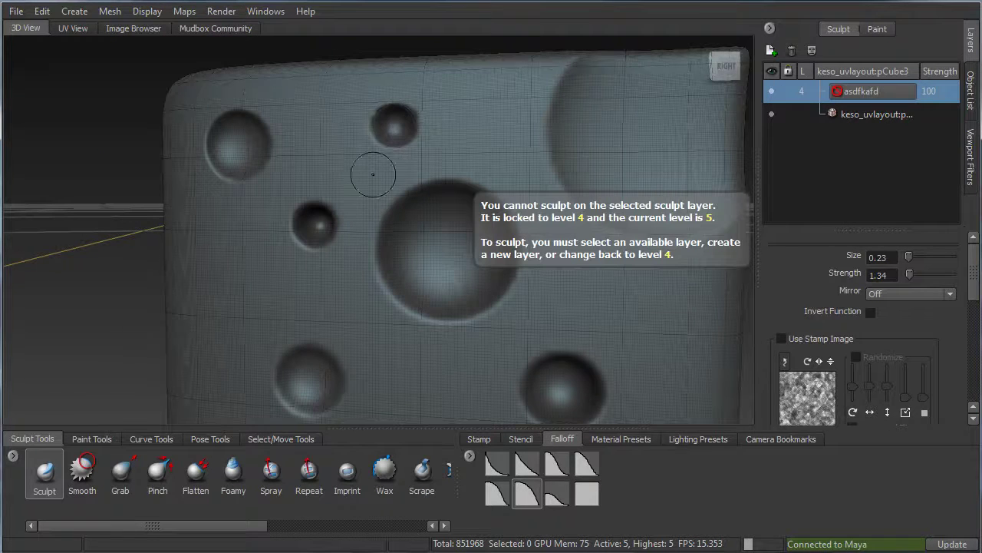
key(b)
drag(326, 257, 339, 257)
alt+drag(252, 274, 306, 266)
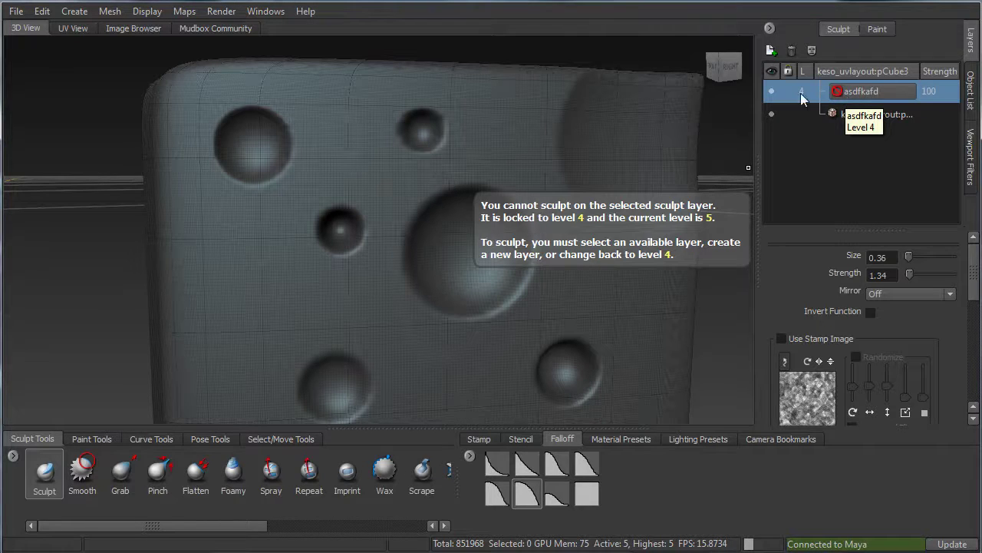
alt+drag(540, 143, 513, 154)
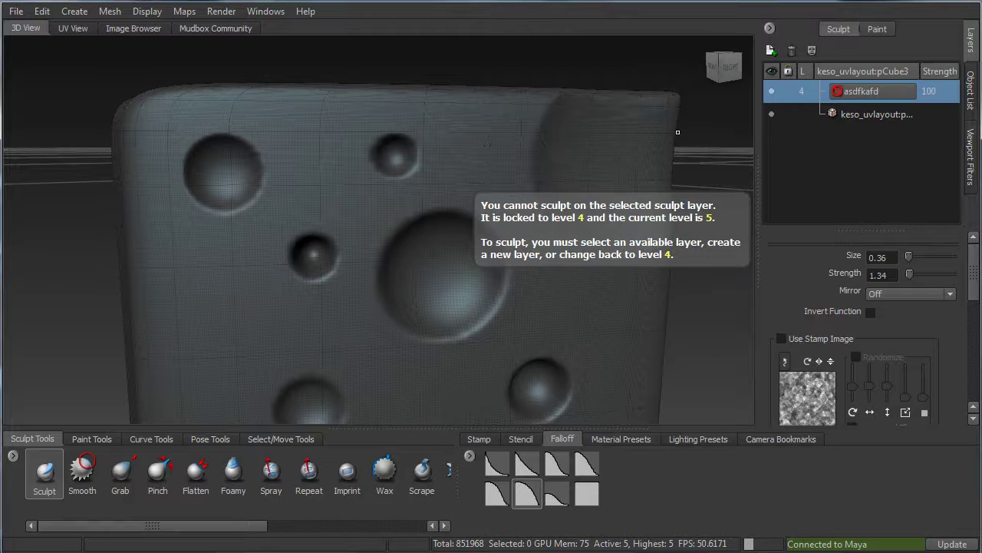
- Add a new sculpt layer, undo a trial hole below the upper corner hole, and carve one overlapping the small hole beside the large one
click(770, 51)
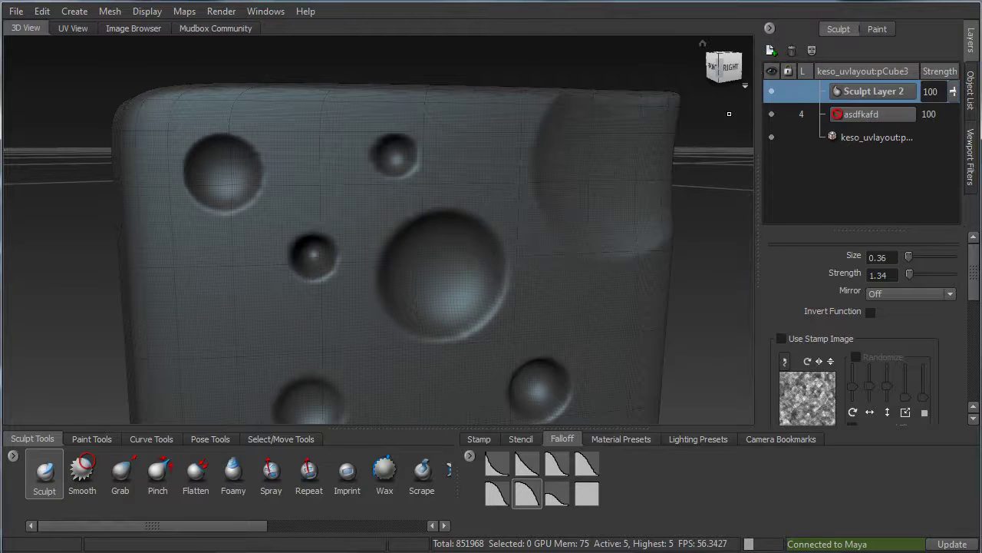
click(211, 230)
mouse_move(215, 238)
alt+mouse_down()
mouse_move(212, 257)
mouse_move(204, 238)
alt+mouse_up()
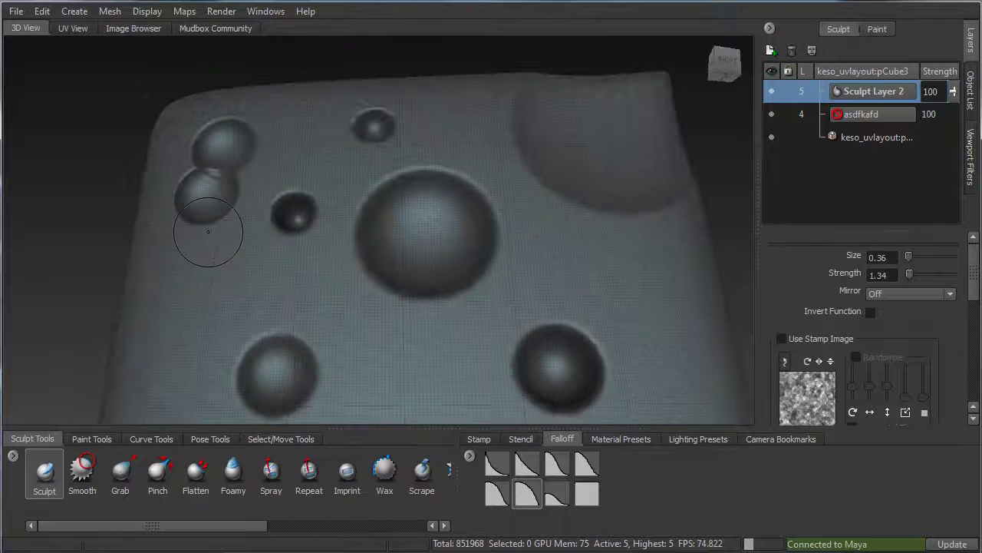
key(ctrl+z)
click(285, 244)
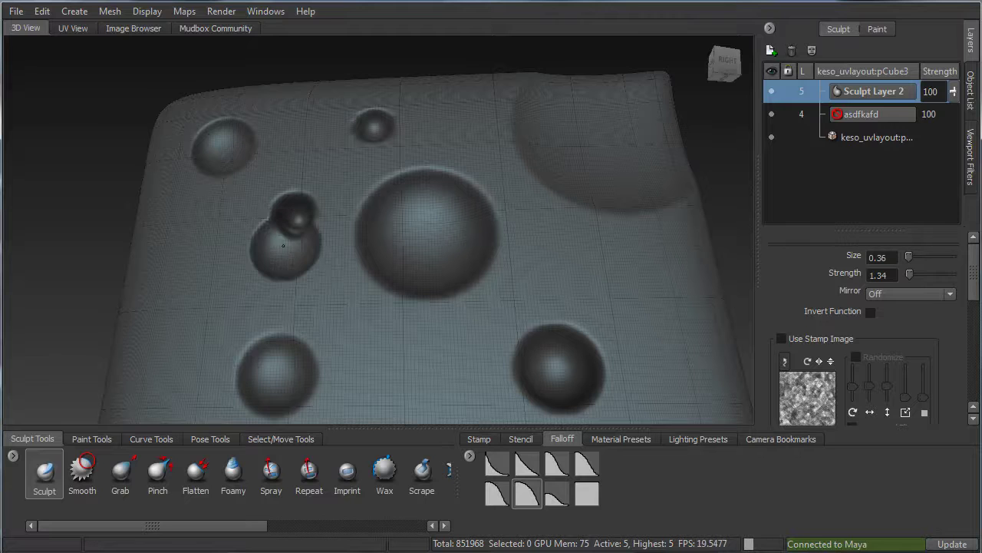
mouse_move(305, 258)
alt+mouse_down()
mouse_move(298, 274)
mouse_move(306, 268)
alt+mouse_up()
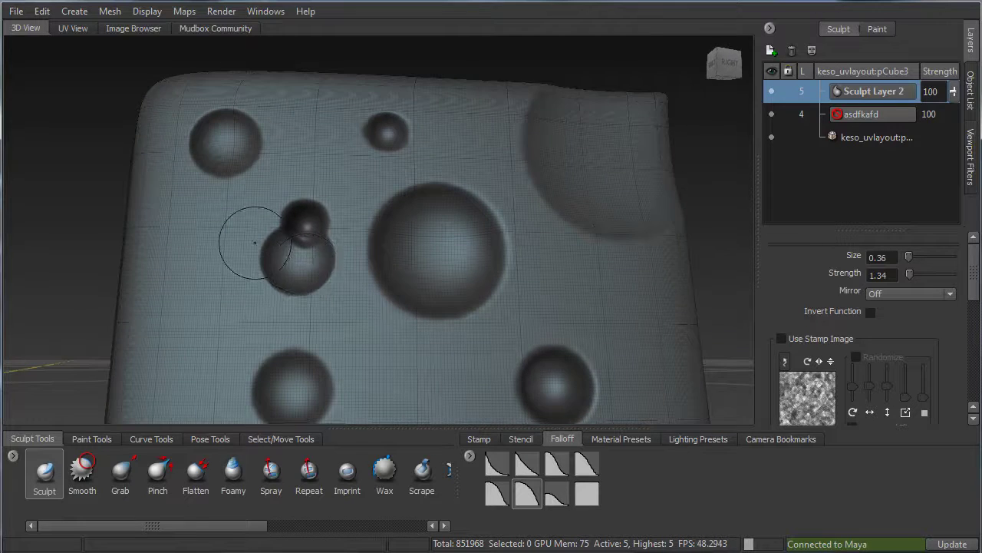
- Turn to the wedge's curved back and bring up the available stencils, after viewing the stamps
alt+right_drag(254, 241, 253, 265)
alt+drag(406, 249, 322, 285)
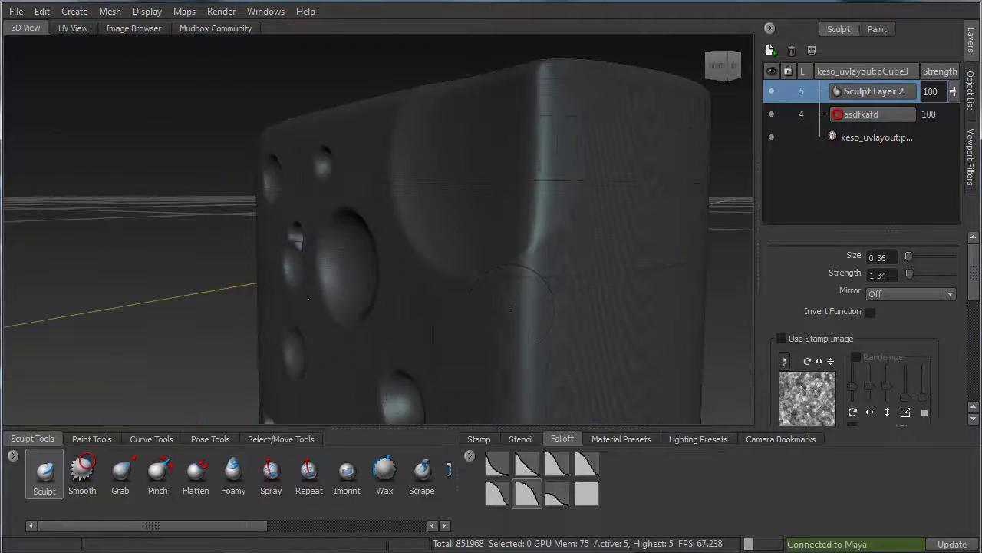
alt+right_drag(322, 286, 249, 276)
mouse_move(460, 286)
alt+mouse_down()
mouse_move(399, 303)
mouse_move(359, 298)
mouse_move(468, 310)
mouse_move(469, 234)
mouse_move(437, 244)
mouse_move(445, 250)
alt+mouse_up()
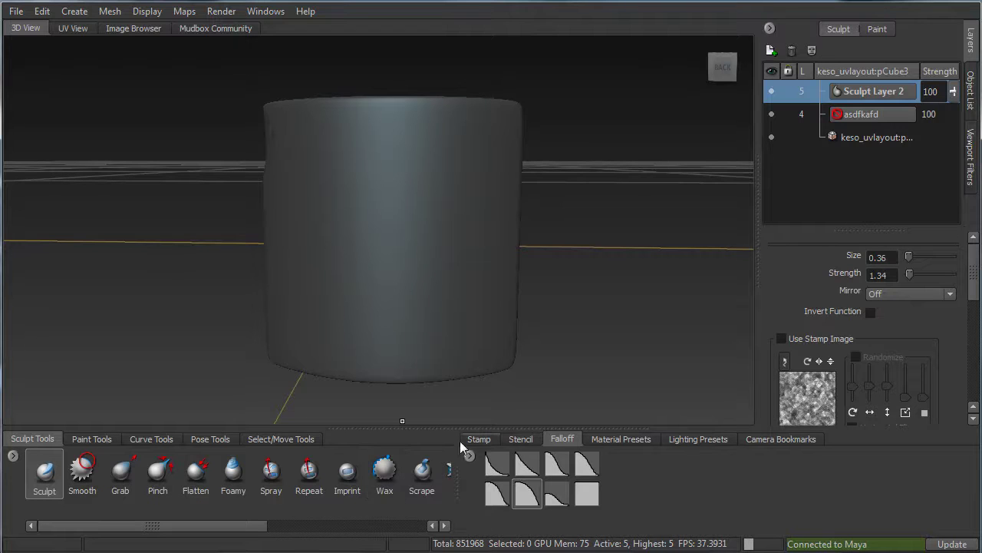
click(482, 437)
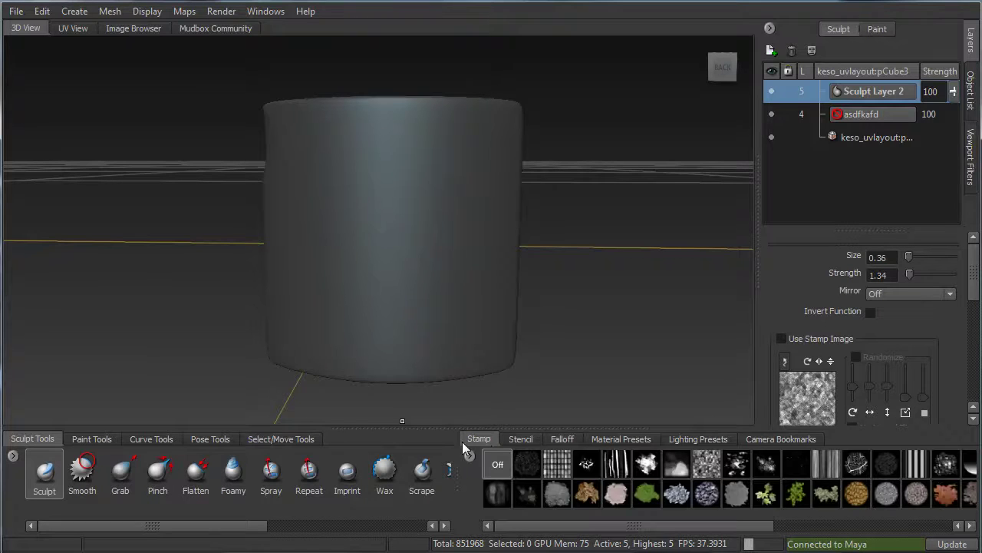
click(521, 439)
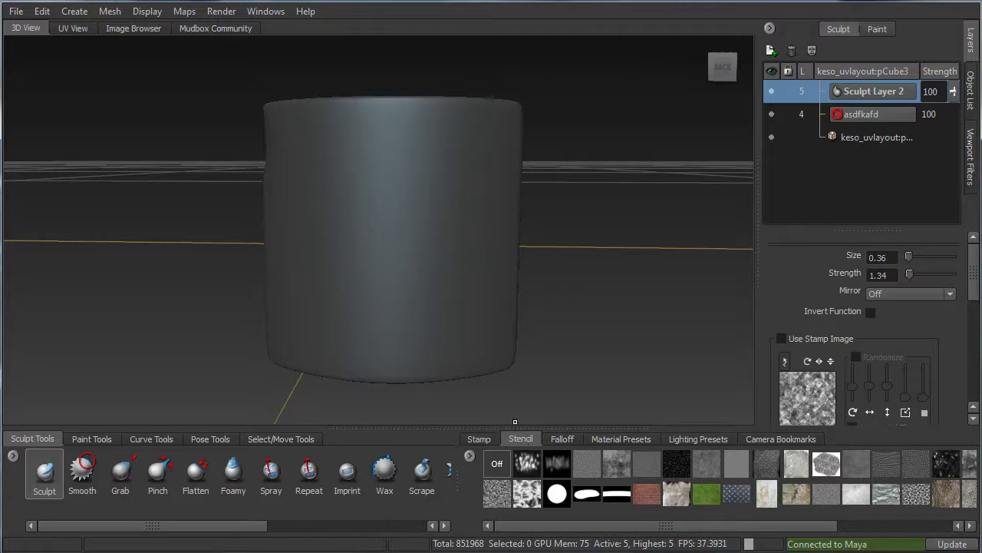
alt+middle_drag(499, 366, 452, 272)
alt+right_drag(452, 272, 446, 292)
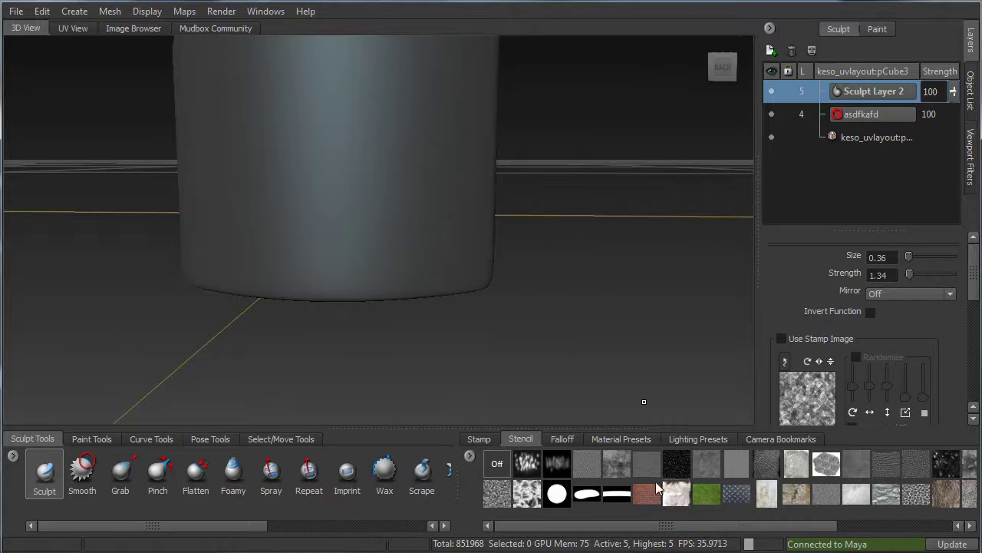
- Preview the grimeScratched, bw_fineStoneDetail, bw_pores and several bw_skin stencils over the wedge's curved back
click(617, 466)
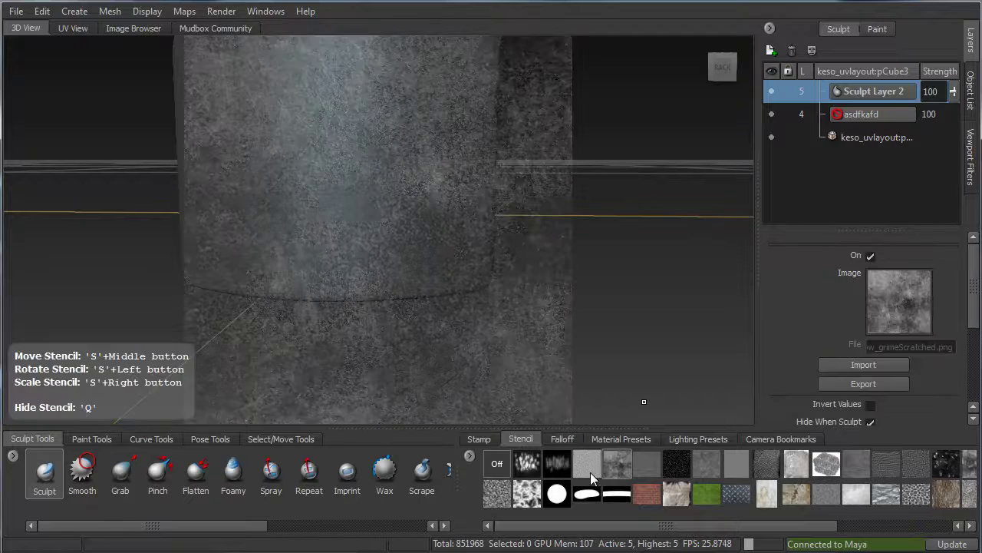
click(592, 469)
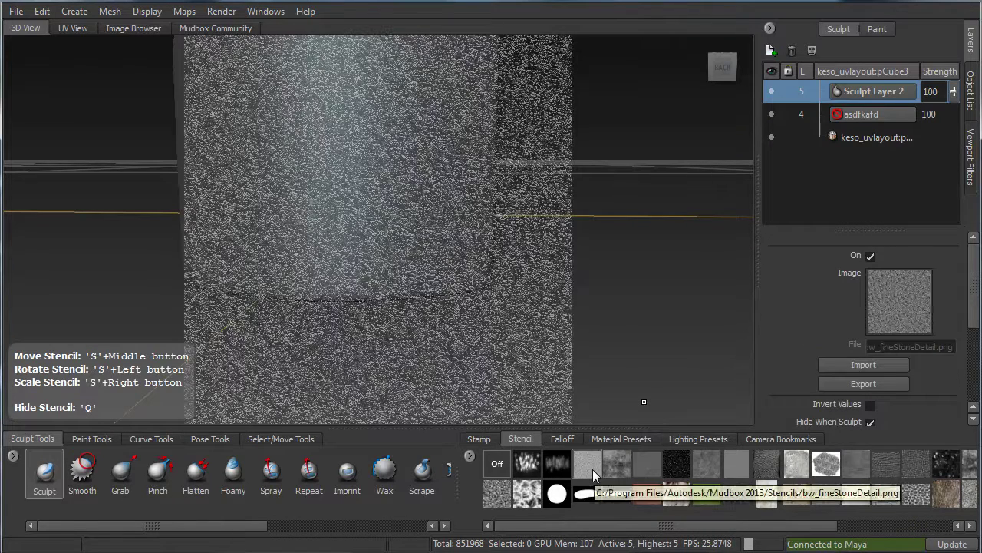
click(673, 465)
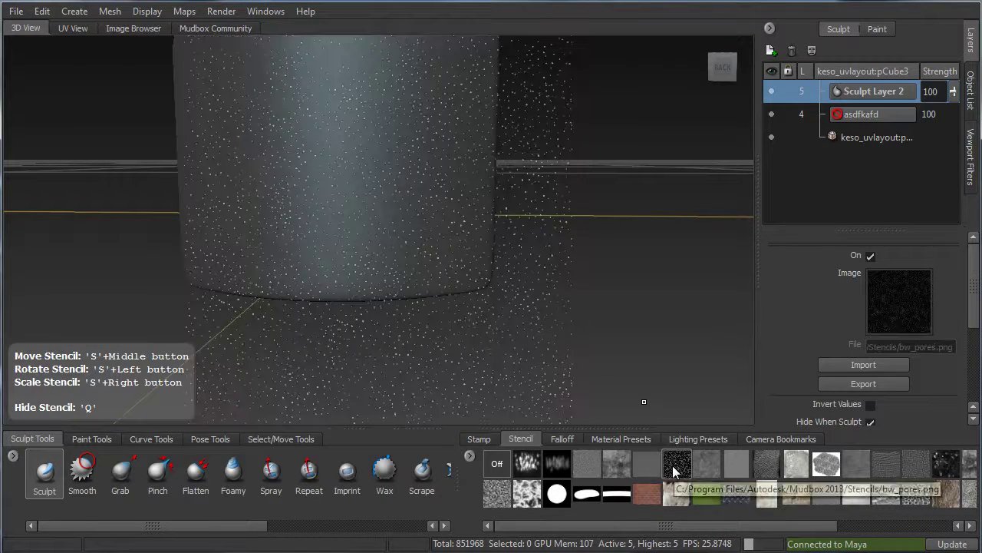
click(718, 461)
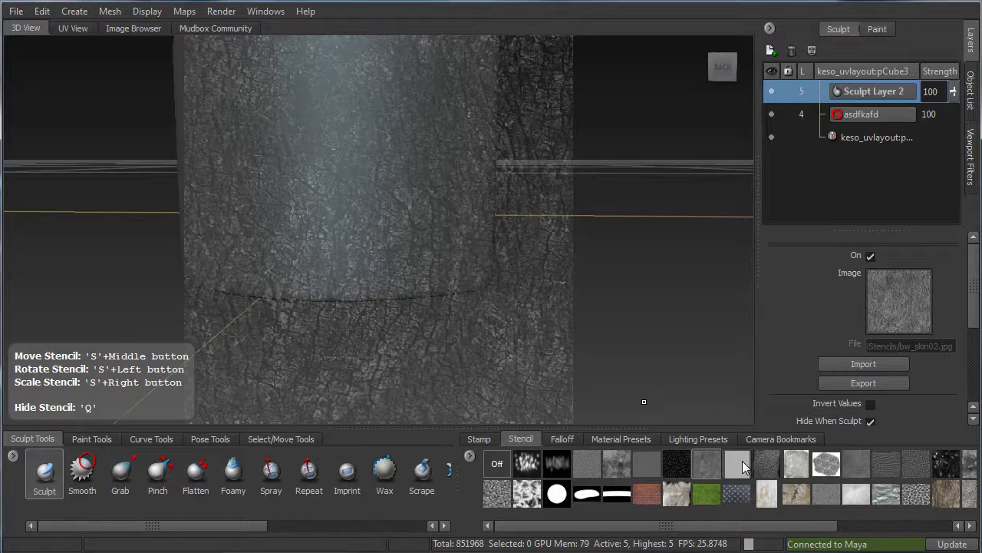
click(741, 461)
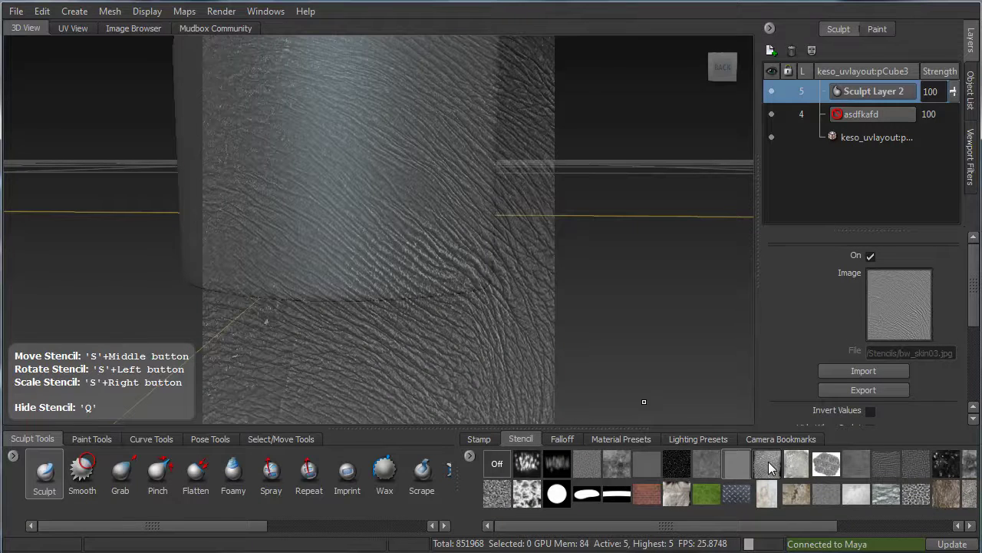
click(769, 466)
click(852, 472)
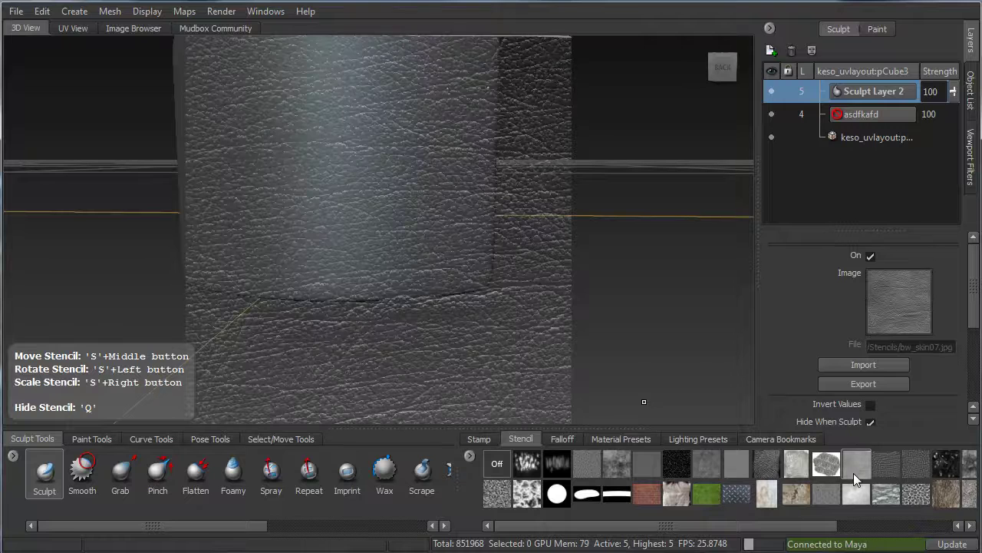
click(895, 473)
click(913, 470)
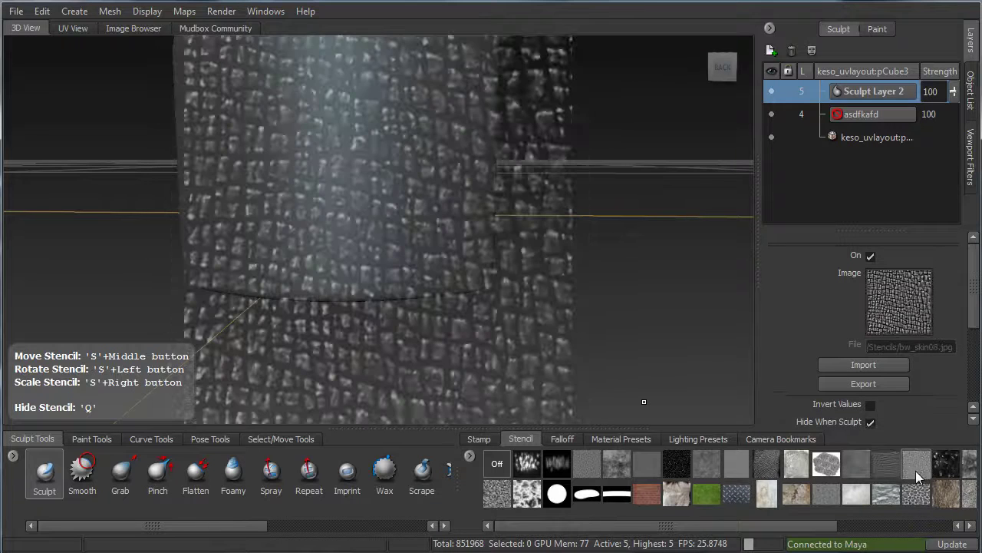
- Apply the bw_skin03 stencil over the curved back, comparing it with the neighbouring skin stencil
click(739, 460)
click(773, 461)
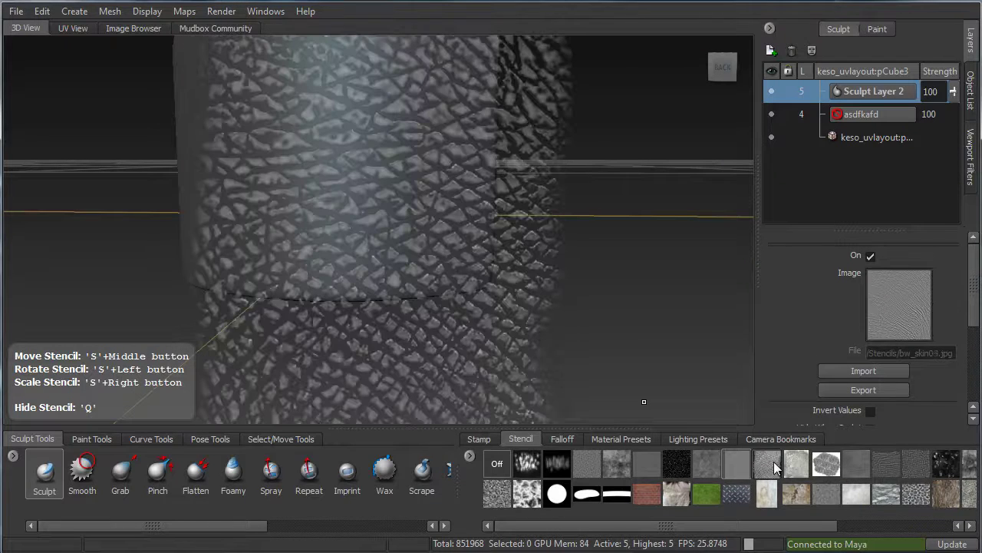
click(743, 465)
alt+middle_drag(305, 166, 340, 270)
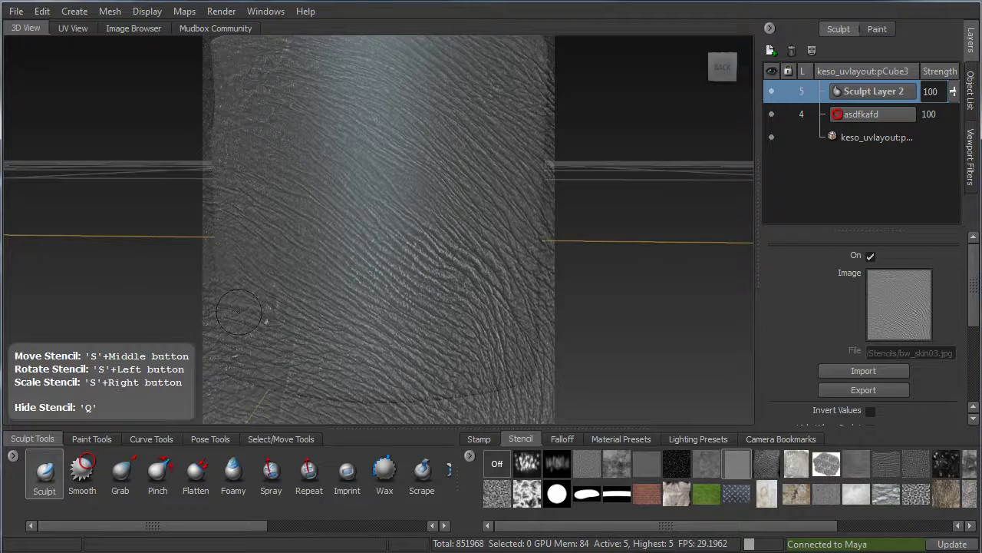
alt+drag(389, 217, 389, 233)
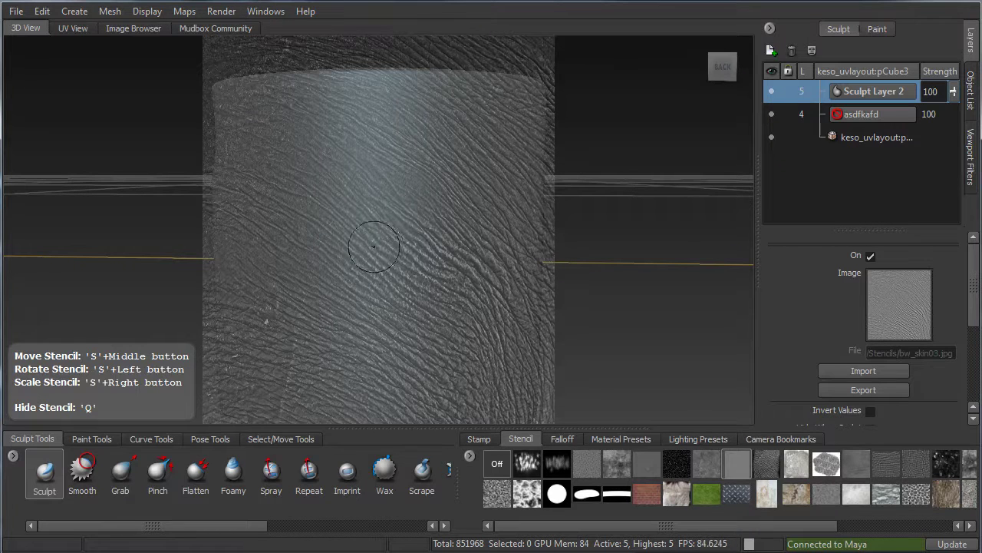
- Rotate and scale up the skin stencil so its creases run horizontally across the whole back, and enlarge the brush
mouse_move(369, 251)
mouse_down()
mouse_move(399, 247)
mouse_move(234, 227)
mouse_move(261, 220)
mouse_up()
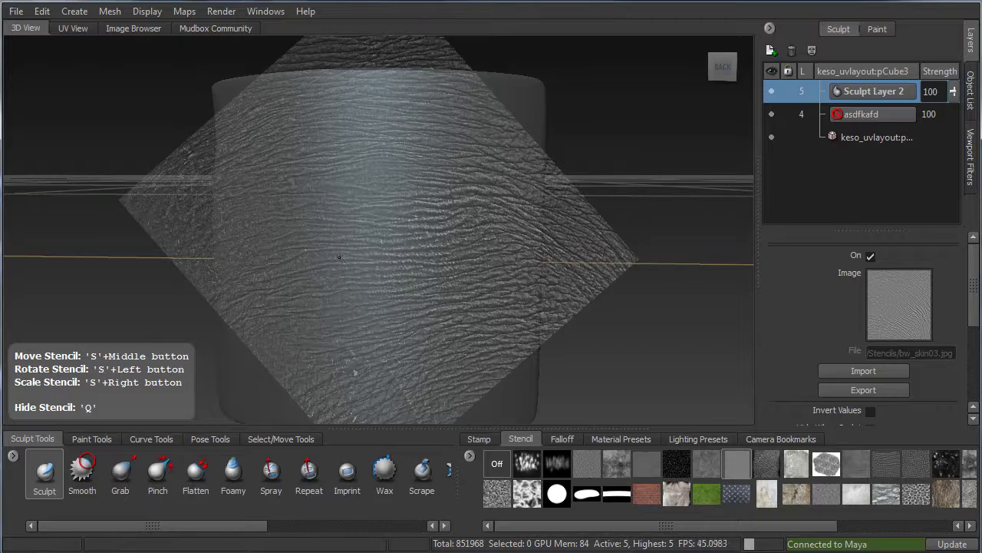
mouse_move(340, 257)
right_down()
mouse_move(439, 245)
mouse_move(371, 241)
mouse_move(480, 244)
right_up()
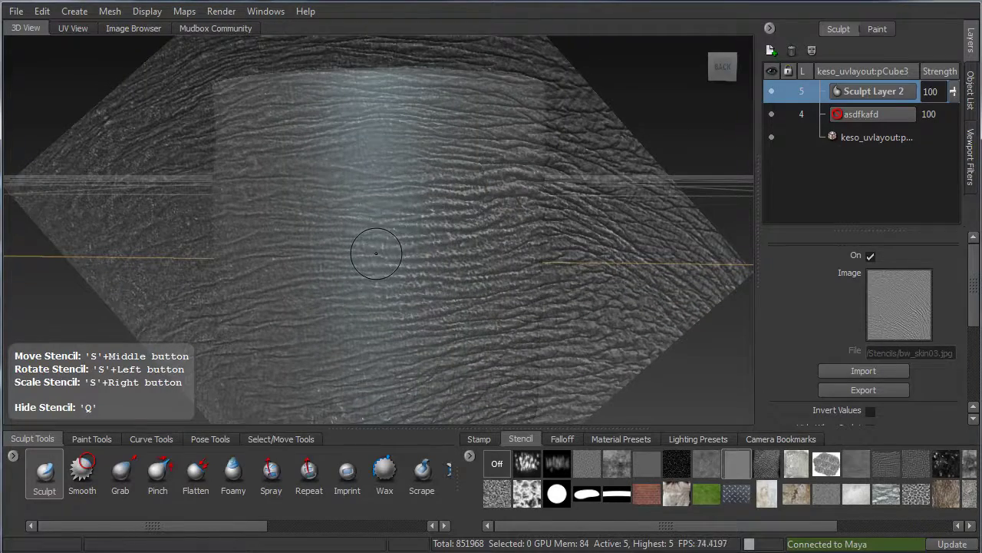
middle_drag(393, 259, 405, 282)
mouse_move(437, 254)
alt+mouse_down()
mouse_move(436, 267)
mouse_move(441, 250)
mouse_move(437, 259)
mouse_move(422, 244)
mouse_move(449, 242)
alt+mouse_up()
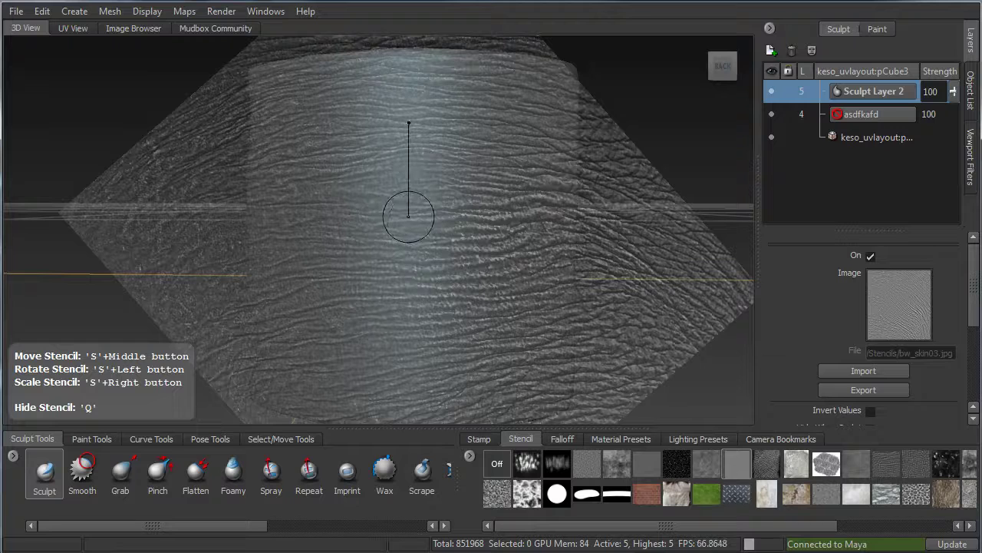
drag(409, 216, 474, 216)
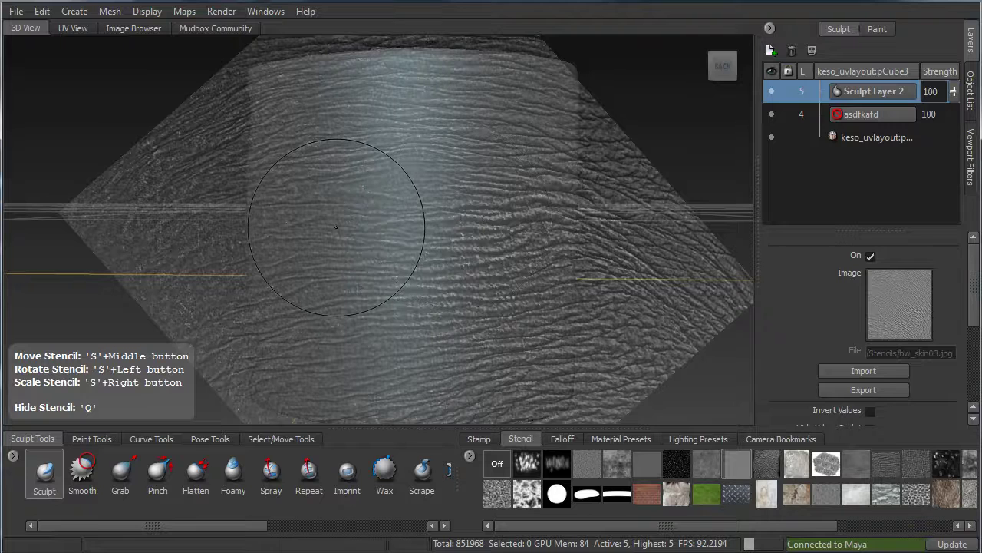
- Try a sculpt stroke through the skin stencil across the upper back, and undo it
drag(317, 137, 338, 115)
key(q)
key(q)
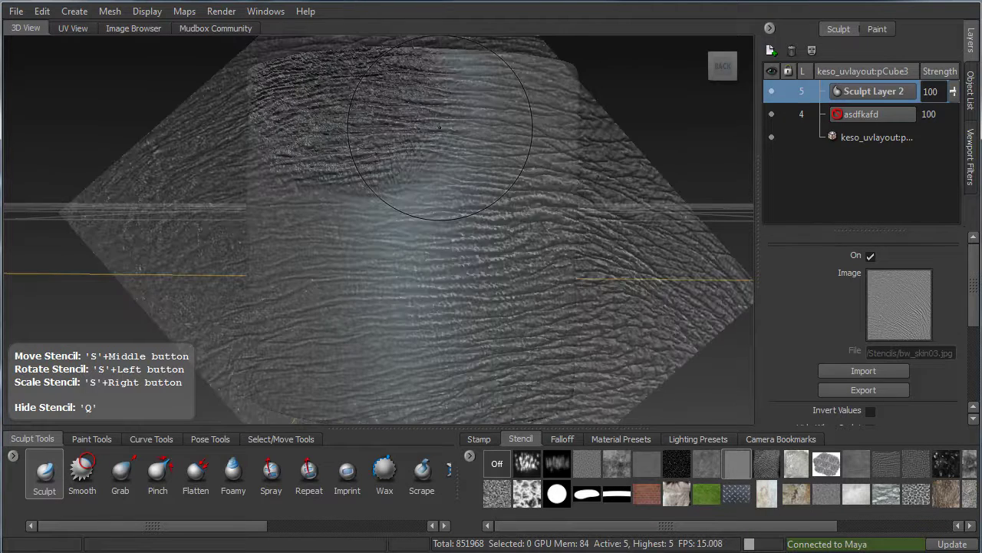
key(ctrl+z)
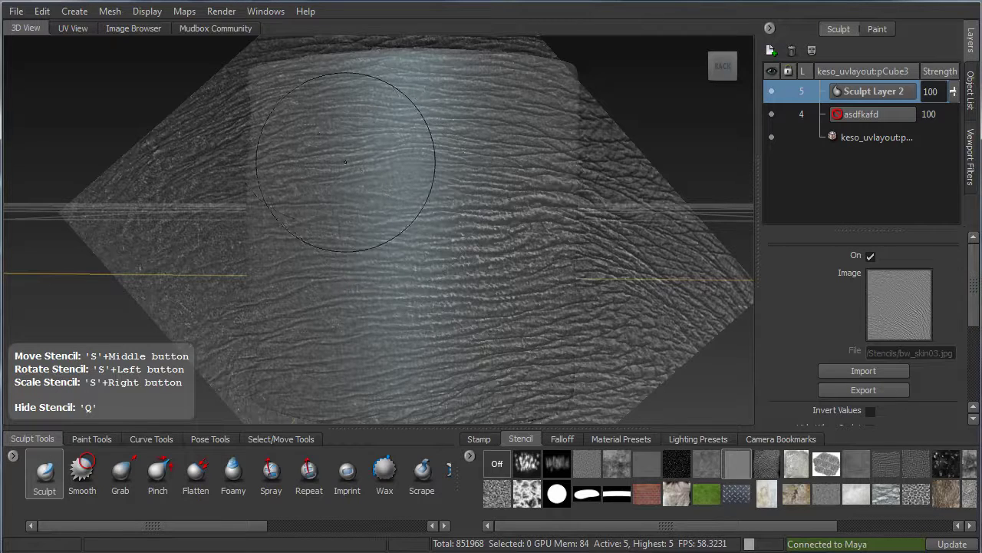
- Sculpt skin wrinkles through the bw_skin03 stencil over the entire curved back, from the upper edge to the lower edge
key(q)
drag(378, 109, 572, 151)
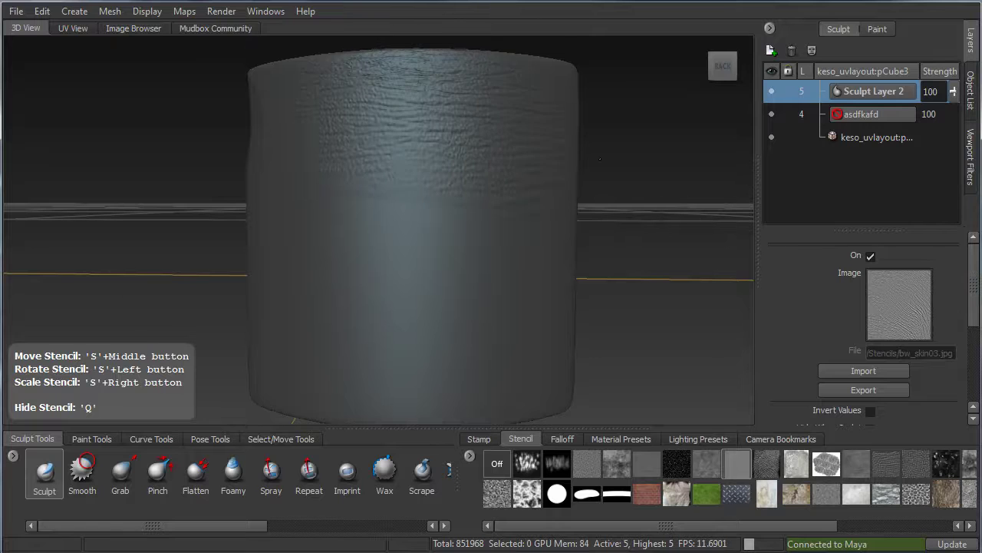
drag(437, 265, 293, 261)
drag(458, 388, 509, 376)
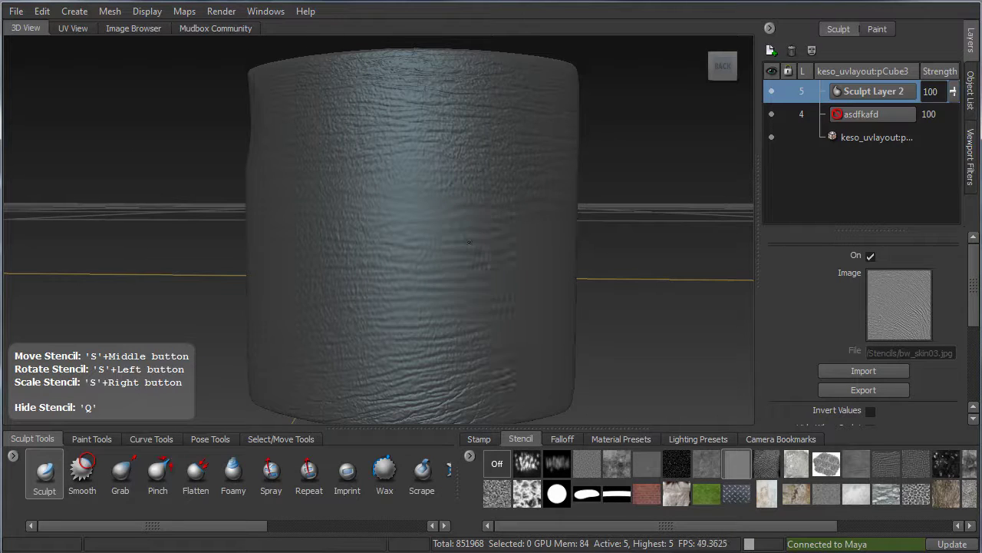
drag(371, 223, 278, 261)
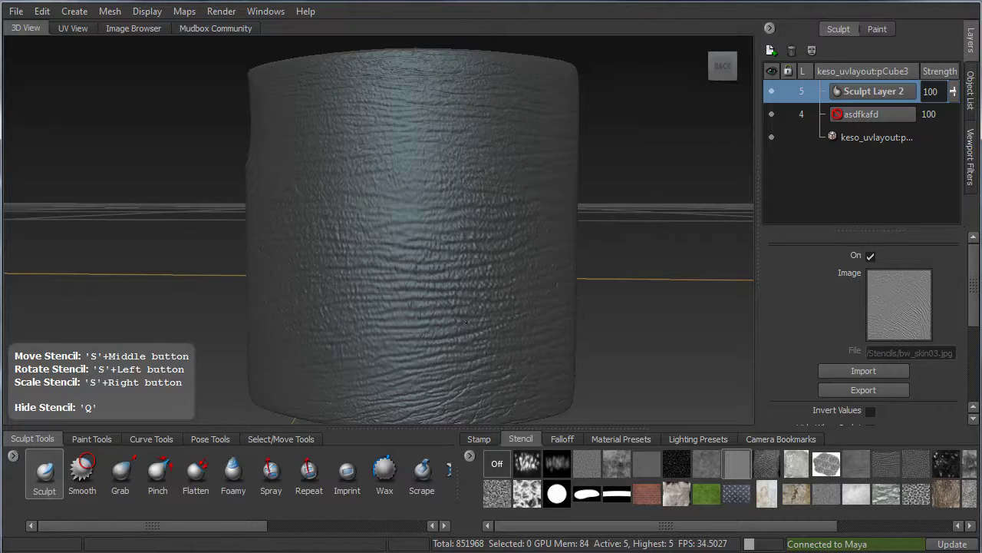
drag(465, 320, 445, 334)
mouse_move(421, 367)
mouse_down()
mouse_move(397, 398)
mouse_move(368, 391)
mouse_up()
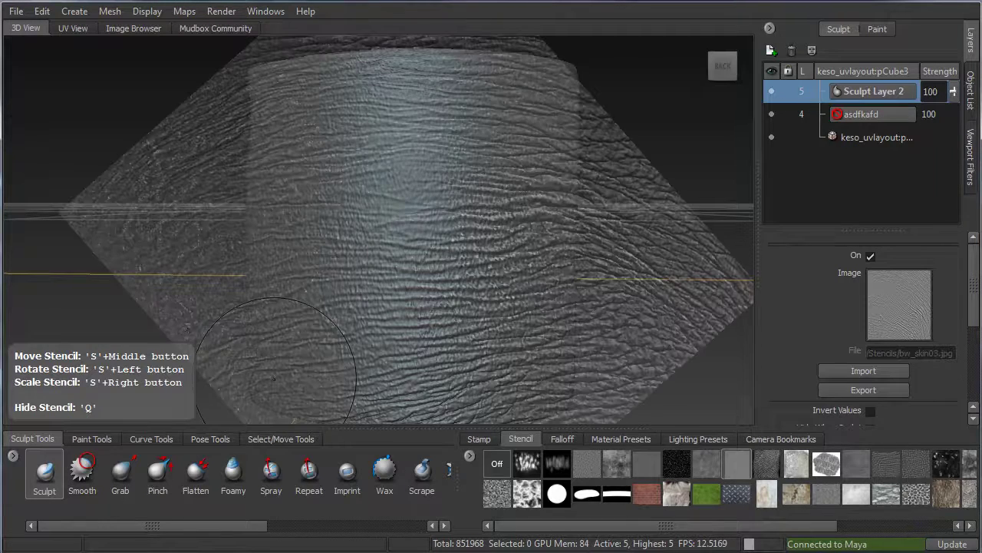
drag(272, 377, 326, 384)
drag(525, 378, 468, 300)
mouse_move(401, 100)
mouse_down()
mouse_move(413, 94)
mouse_move(345, 131)
mouse_move(296, 175)
mouse_up()
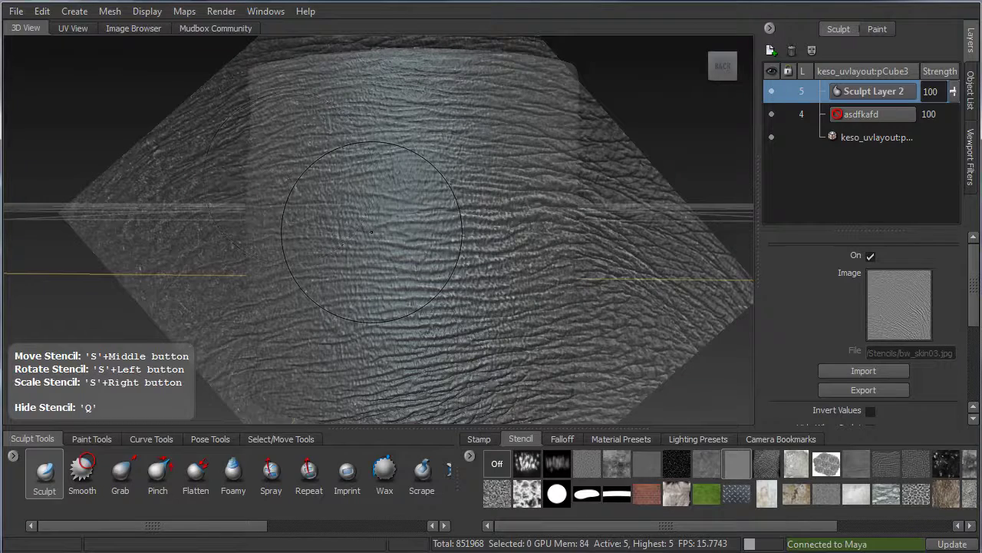
- Hide the stencil and examine the wrinkle relief on the curved back
key(q)
mouse_move(328, 226)
alt+mouse_down()
mouse_move(292, 230)
mouse_move(331, 241)
alt+mouse_up()
alt+drag(547, 168, 507, 171)
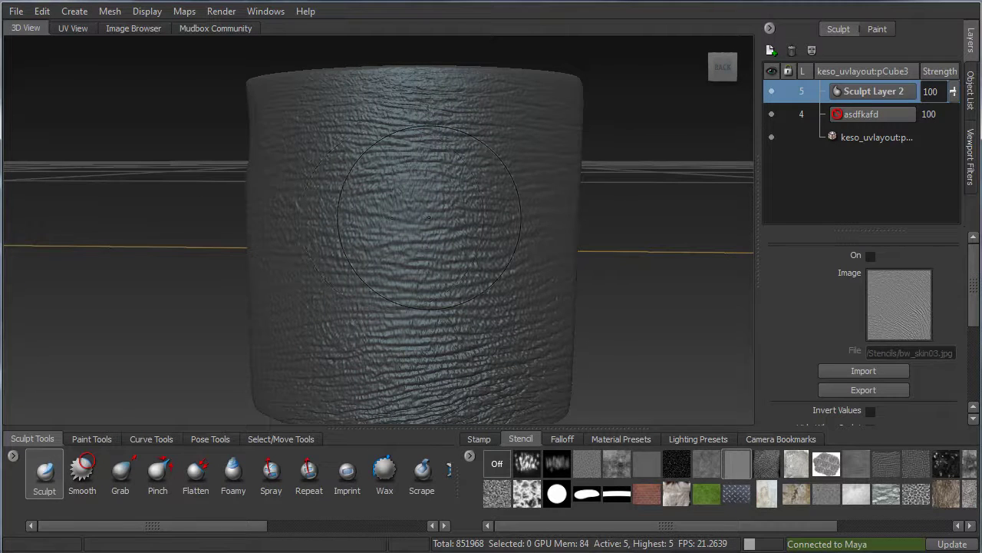
- Select the bw_splattered stencil for the wedge's top face, after previewing the skin stencils on it
mouse_move(428, 217)
alt+mouse_down()
mouse_move(330, 230)
mouse_move(384, 278)
mouse_move(407, 281)
mouse_move(435, 218)
mouse_move(433, 267)
mouse_move(372, 230)
alt+mouse_up()
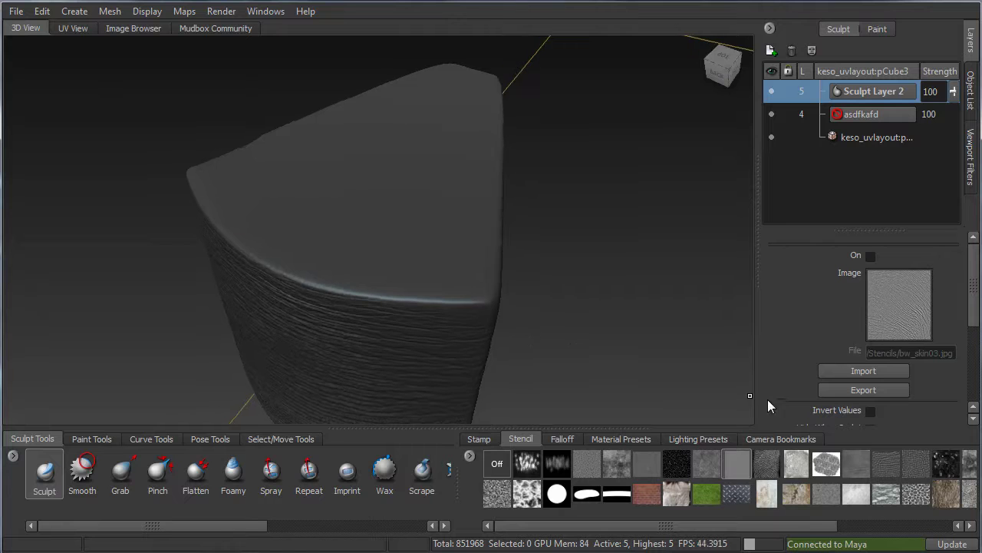
alt+drag(530, 342, 462, 310)
click(768, 463)
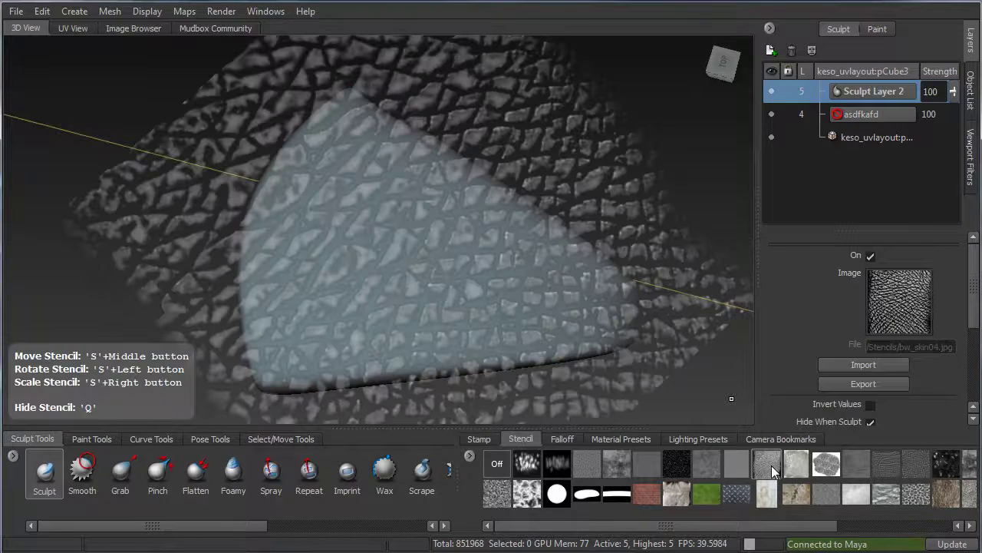
click(858, 470)
click(896, 466)
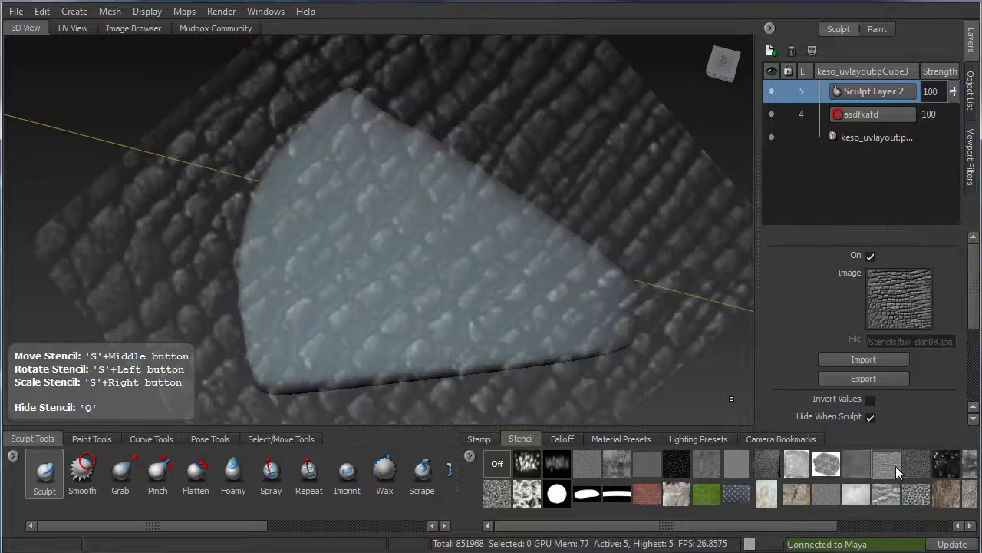
click(924, 465)
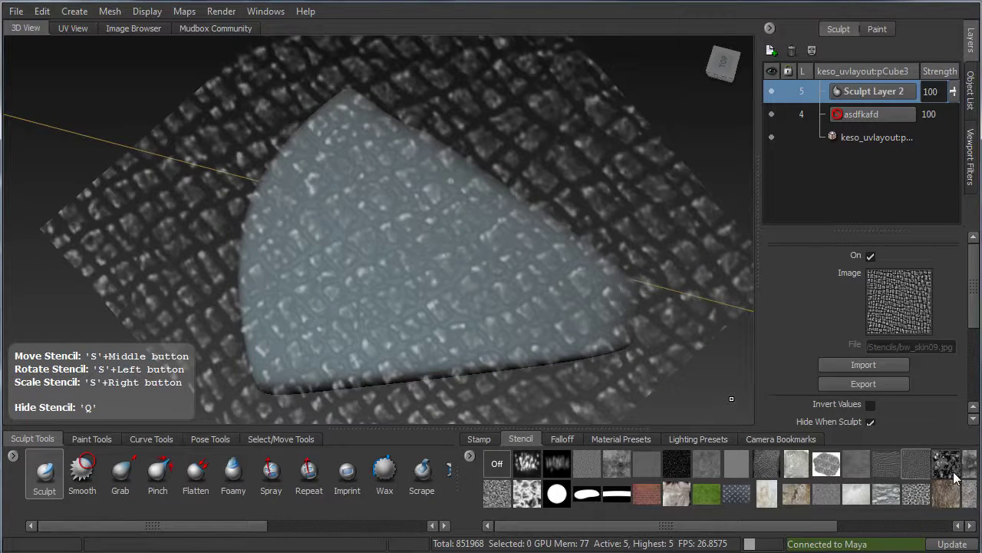
click(953, 473)
- Position the splattered stencil so its spots spread across the enlarged top face
alt+middle_drag(390, 234, 279, 200)
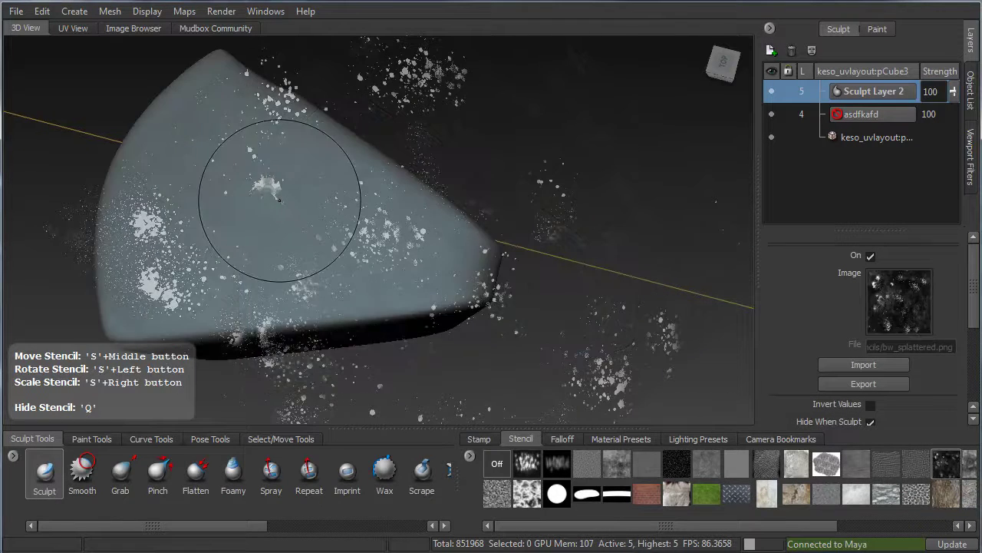
alt+right_drag(279, 200, 387, 226)
alt+middle_drag(289, 201, 448, 234)
alt+drag(448, 232, 375, 243)
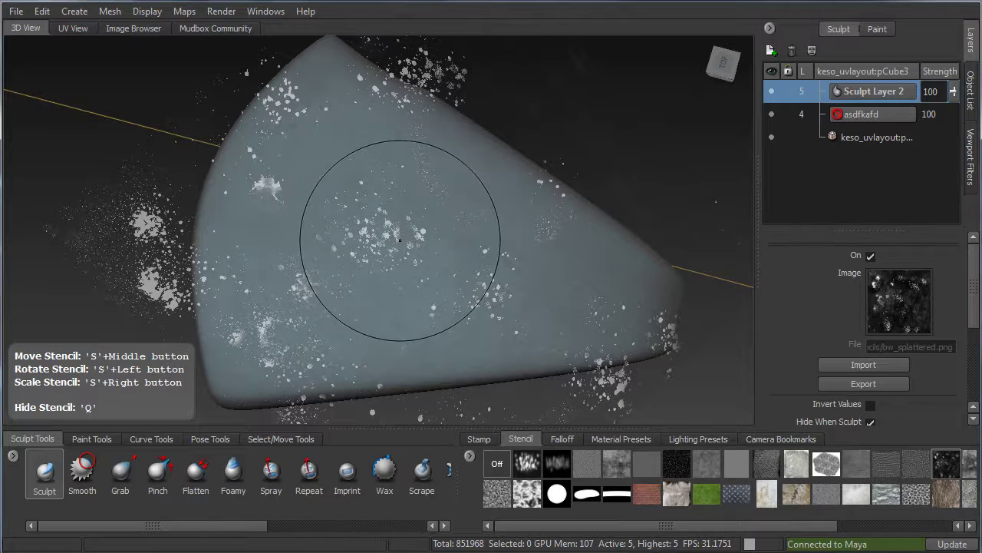
middle_drag(351, 208, 445, 241)
drag(518, 250, 526, 236)
mouse_move(526, 235)
middle_down()
mouse_move(494, 249)
mouse_move(507, 255)
middle_up()
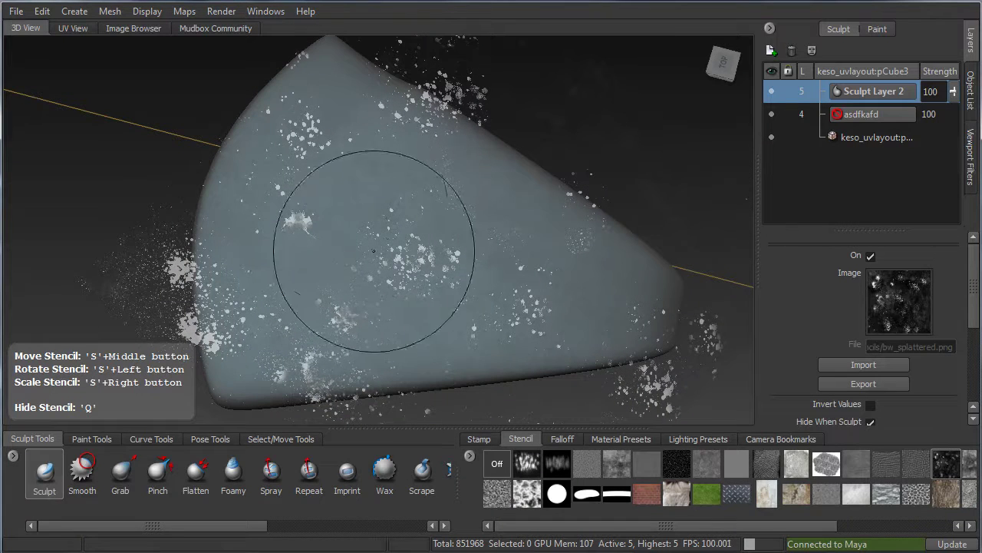
- Sculpt the splatter pattern into the top face, and hide the stencil
mouse_move(357, 197)
mouse_down()
mouse_move(307, 230)
mouse_move(292, 307)
mouse_move(486, 301)
mouse_move(625, 268)
mouse_move(440, 131)
mouse_move(288, 65)
mouse_up()
mouse_move(237, 256)
mouse_down()
mouse_move(338, 330)
mouse_move(429, 327)
mouse_move(301, 239)
mouse_move(265, 250)
mouse_up()
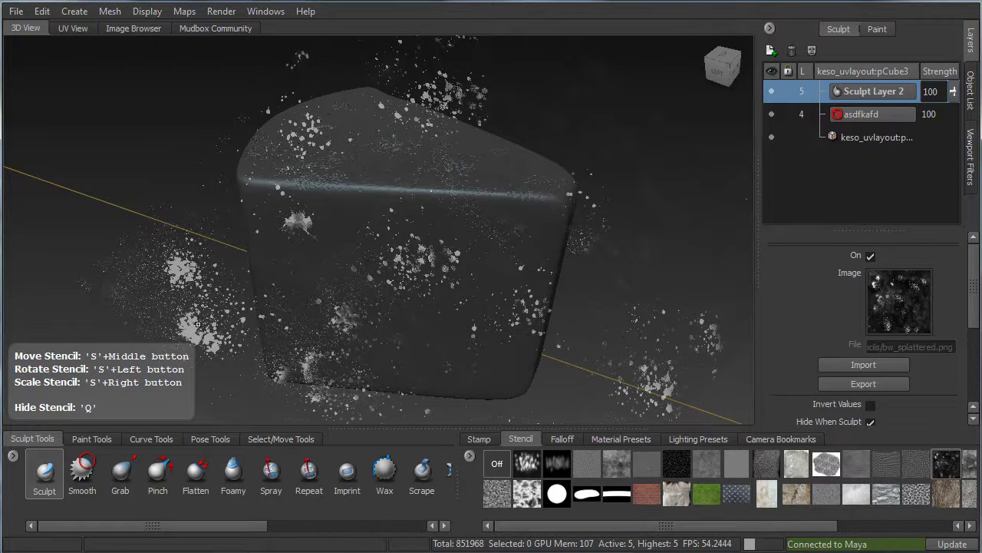
key(q)
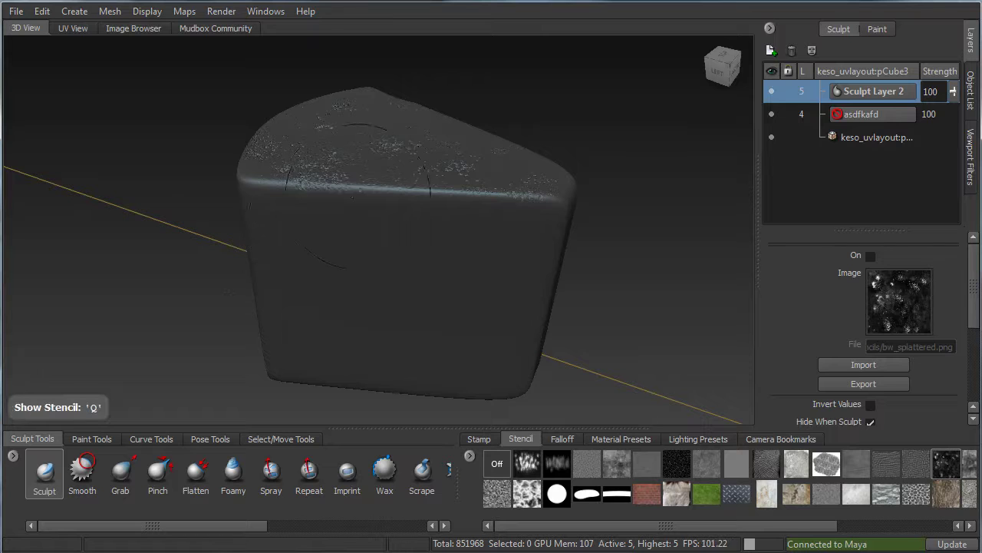
- Apply the grimeScratched stencil over the side face with the cheese holes
alt+drag(427, 174, 435, 292)
alt+right_drag(309, 300, 376, 299)
mouse_move(376, 300)
alt+mouse_down()
mouse_move(471, 205)
mouse_move(457, 249)
mouse_move(460, 315)
mouse_move(546, 306)
mouse_move(622, 238)
mouse_move(456, 243)
alt+mouse_up()
alt+middle_drag(456, 244, 464, 142)
mouse_move(465, 142)
alt+mouse_down()
mouse_move(392, 230)
mouse_move(491, 223)
alt+mouse_up()
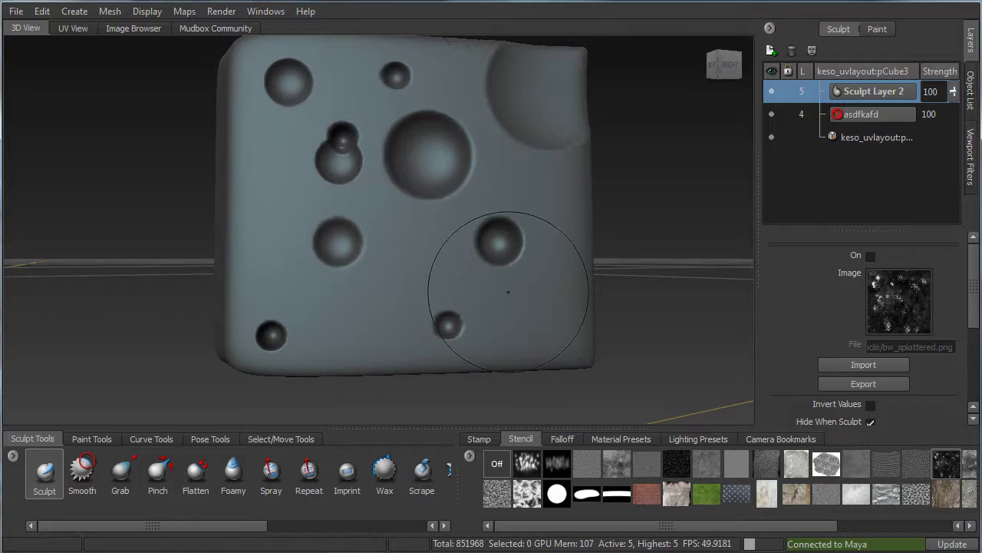
alt+drag(555, 367, 548, 368)
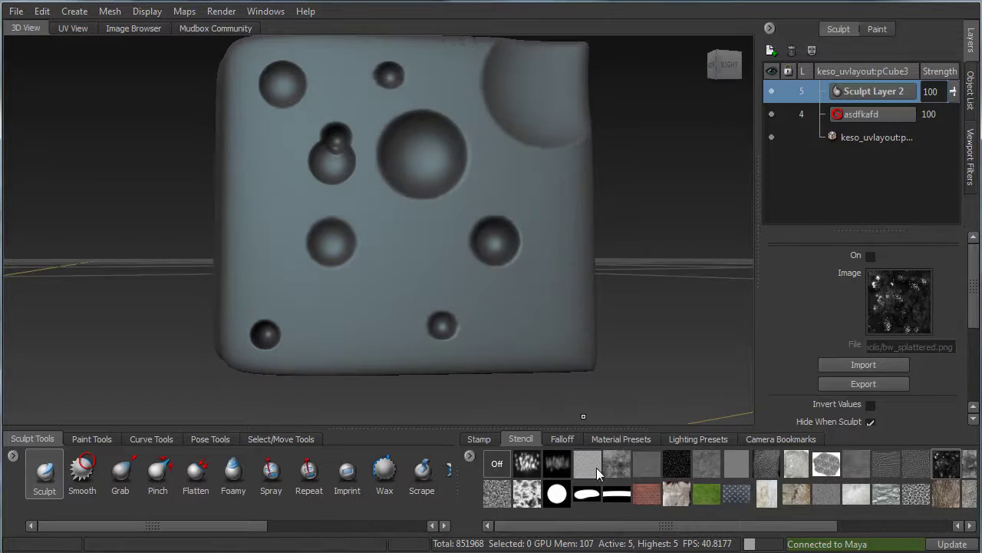
click(605, 465)
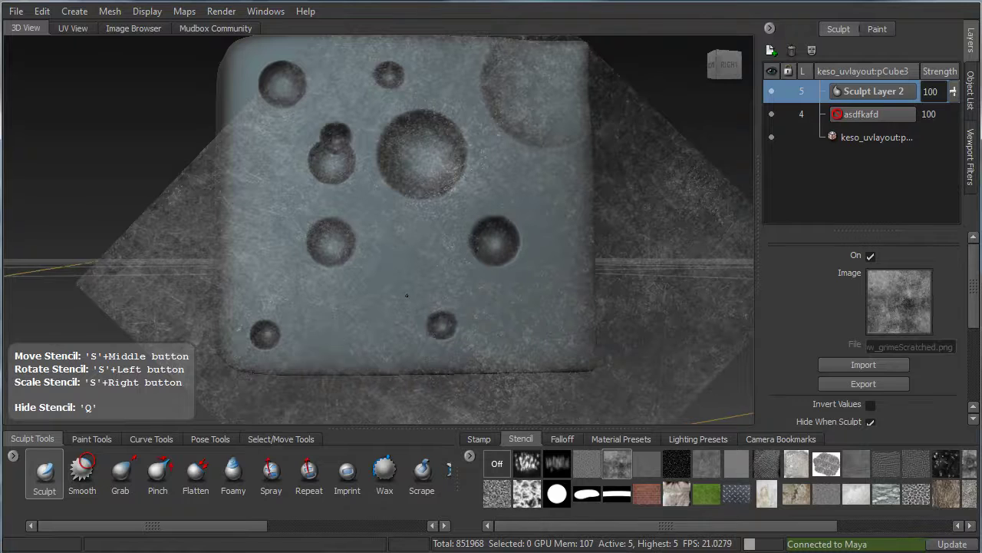
alt+drag(402, 303, 397, 254)
alt+middle_drag(397, 255, 447, 291)
alt+drag(447, 291, 442, 284)
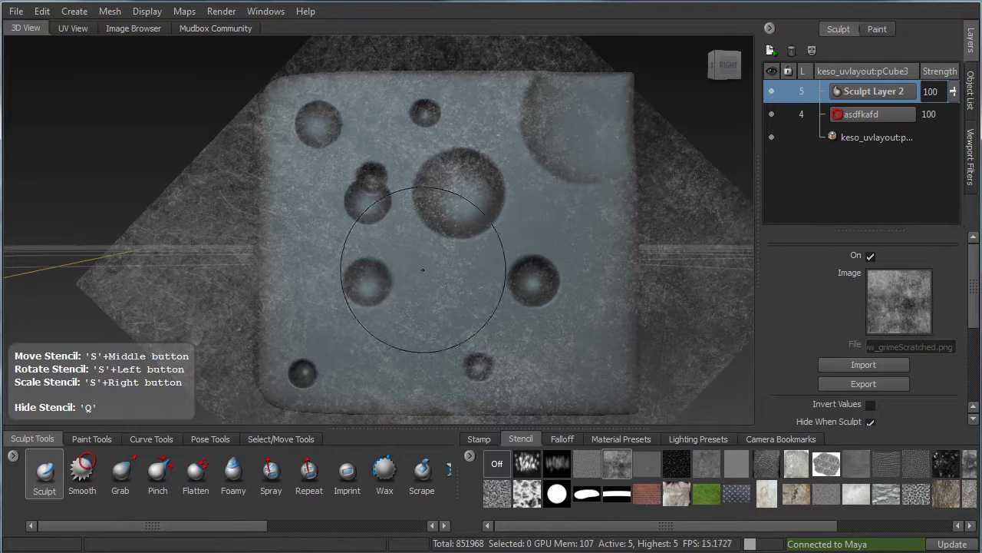
- Sculpt rough surface texture over the cube's holed right face through the grimeScratched stencil
drag(434, 247, 487, 247)
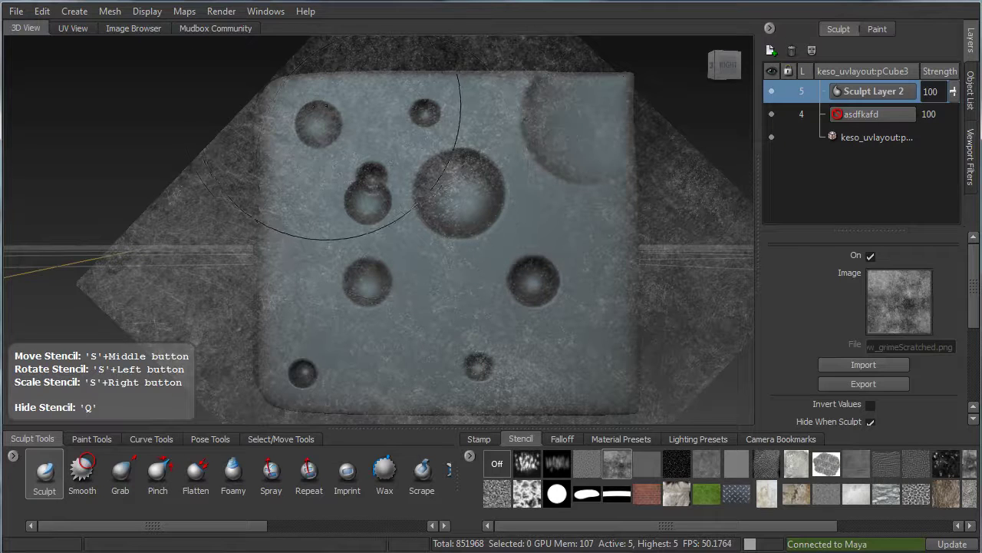
key(q)
key(q)
key(q)
key(q)
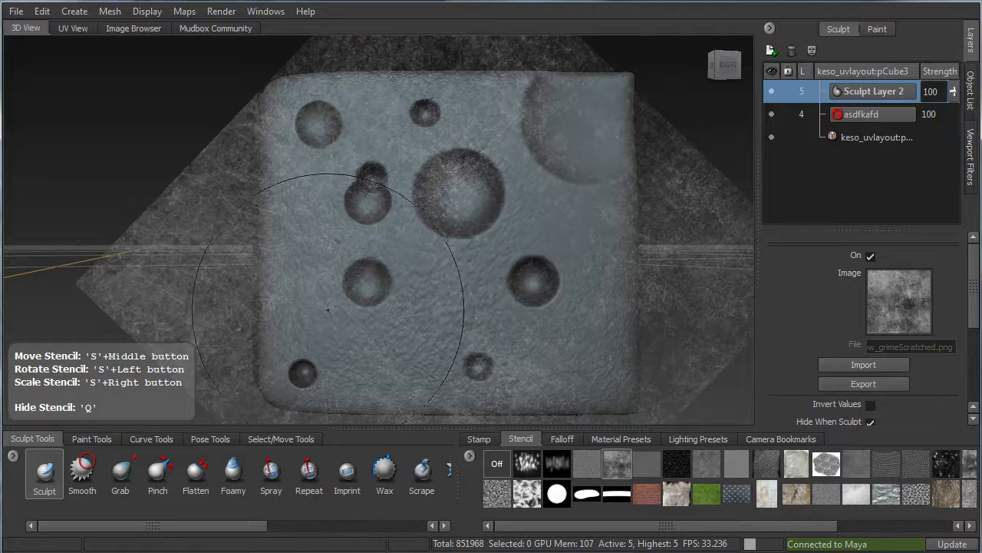
- Sculpt the grimeScratched texture across the cube's left face and turn the stencil off
mouse_move(406, 176)
alt+mouse_down()
mouse_move(483, 244)
mouse_move(412, 218)
alt+mouse_up()
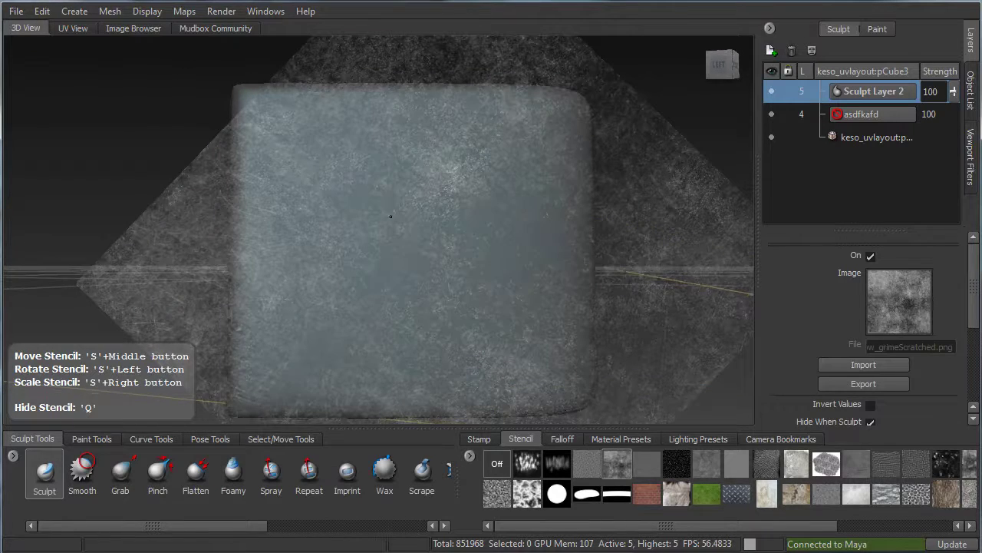
key(q)
key(q)
key(q)
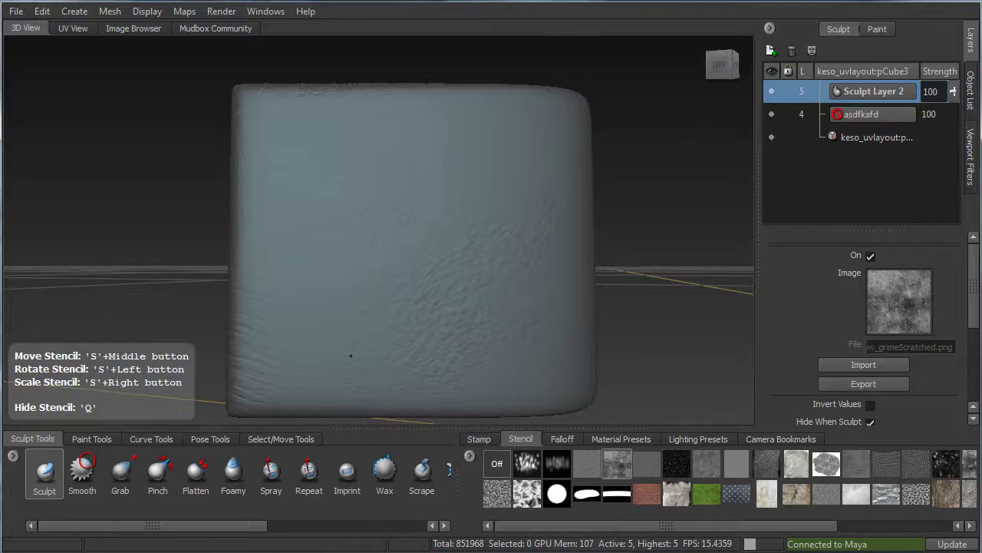
key(q)
key(q)
key(q)
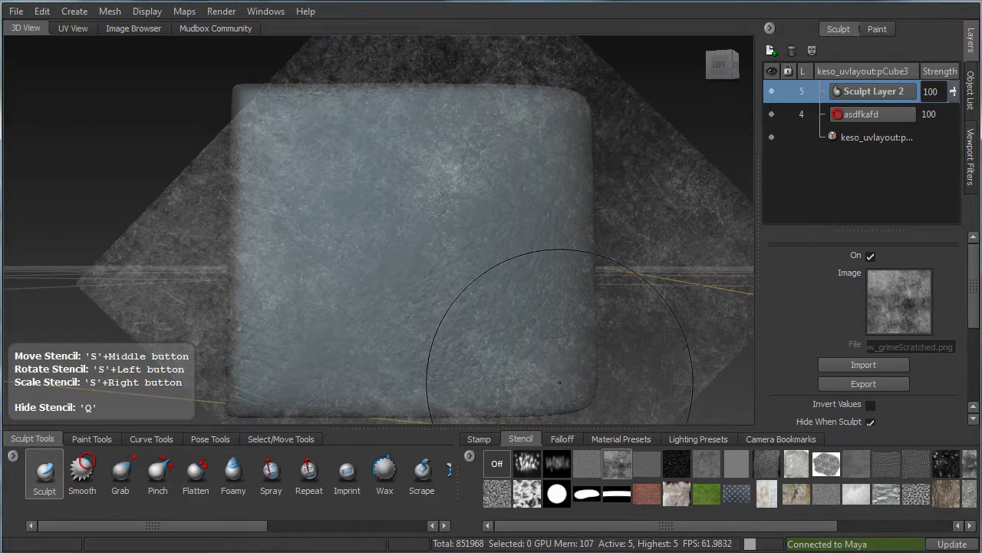
key(q)
mouse_move(559, 382)
alt+mouse_down()
mouse_move(353, 312)
mouse_move(514, 338)
mouse_move(400, 313)
mouse_move(385, 322)
mouse_move(395, 376)
mouse_move(441, 272)
mouse_move(400, 292)
alt+mouse_up()
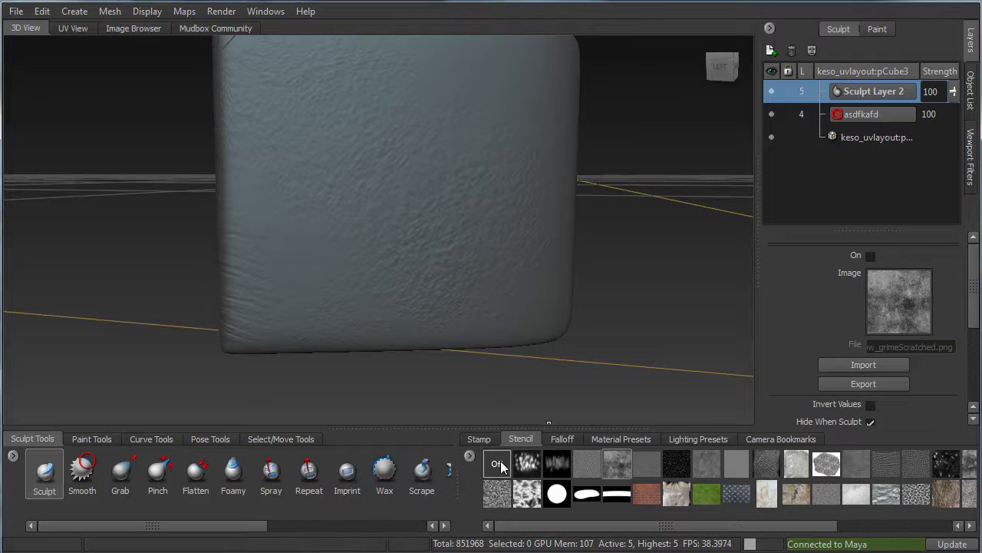
- Carve a large shallow round dent near the upper-left corner of the cube's left face with the inverted Sculpt brush
mouse_move(340, 186)
alt+mouse_down()
mouse_move(339, 235)
mouse_move(268, 231)
alt+mouse_up()
key(b)
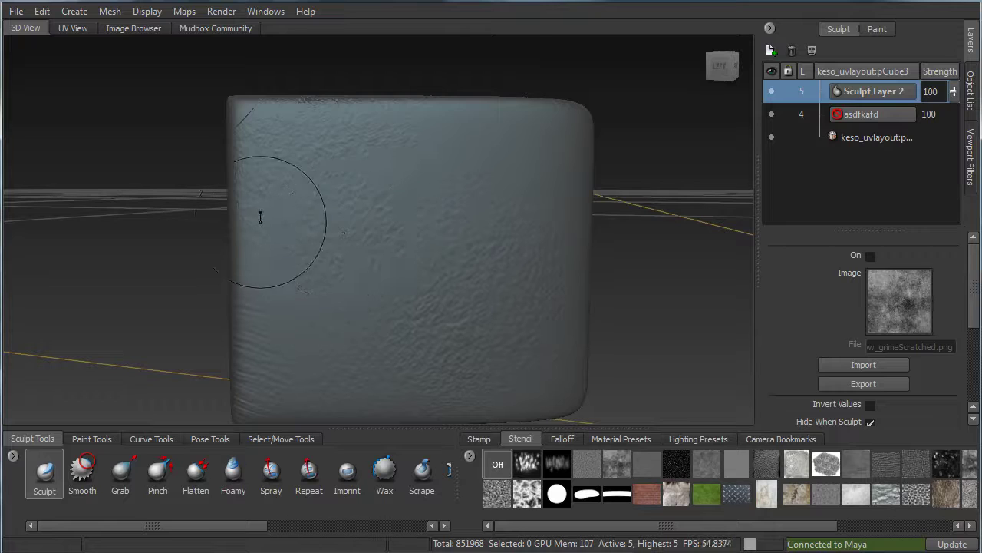
ctrl+drag(304, 190, 307, 190)
mouse_move(419, 238)
alt+mouse_down()
mouse_move(382, 241)
mouse_move(411, 244)
alt+mouse_up()
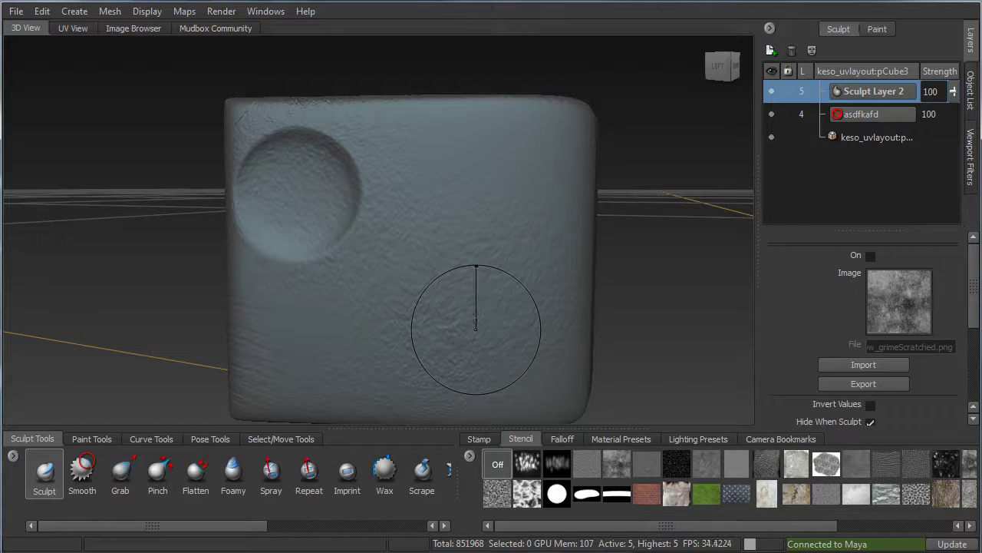
- Reduce the brush size and carve two medium round holes, one near the left face's centre and one near its lower-left corner
key(b)
drag(476, 330, 451, 329)
ctrl+drag(437, 258, 435, 257)
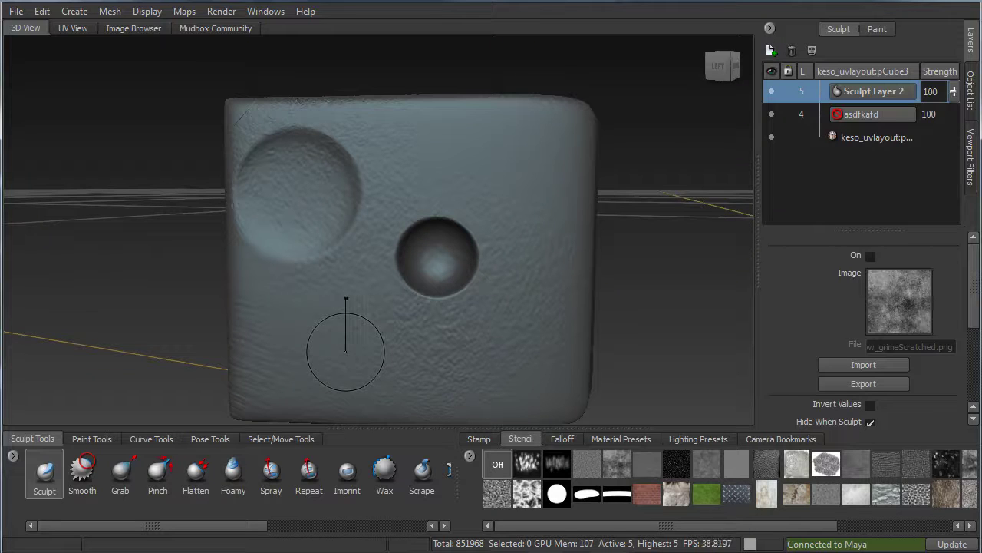
ctrl+drag(310, 363, 310, 365)
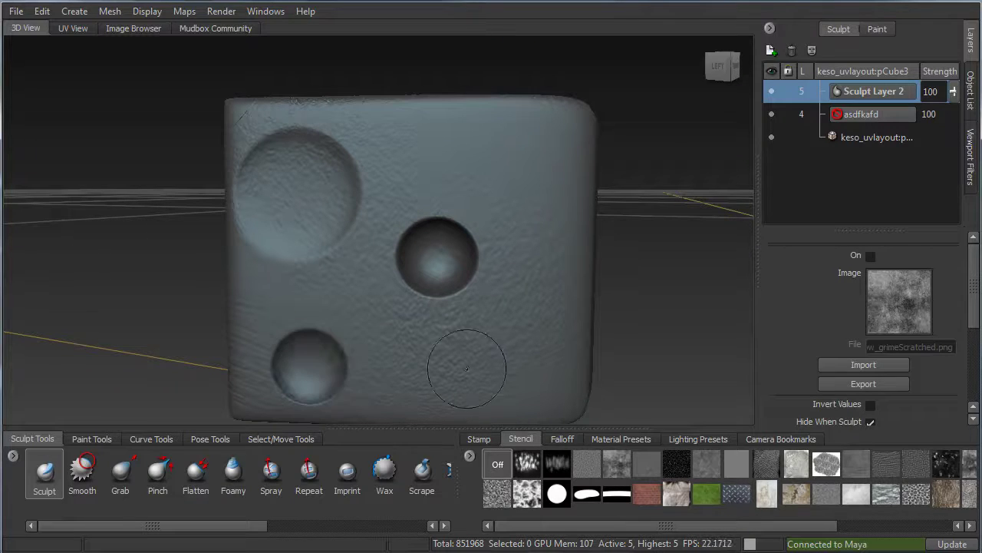
- Carve four smaller holes: one below the centre, two near the upper-right corner and one overlapping the large dent
key(b)
drag(469, 369, 443, 374)
ctrl+drag(536, 162, 537, 163)
ctrl+drag(469, 157, 469, 162)
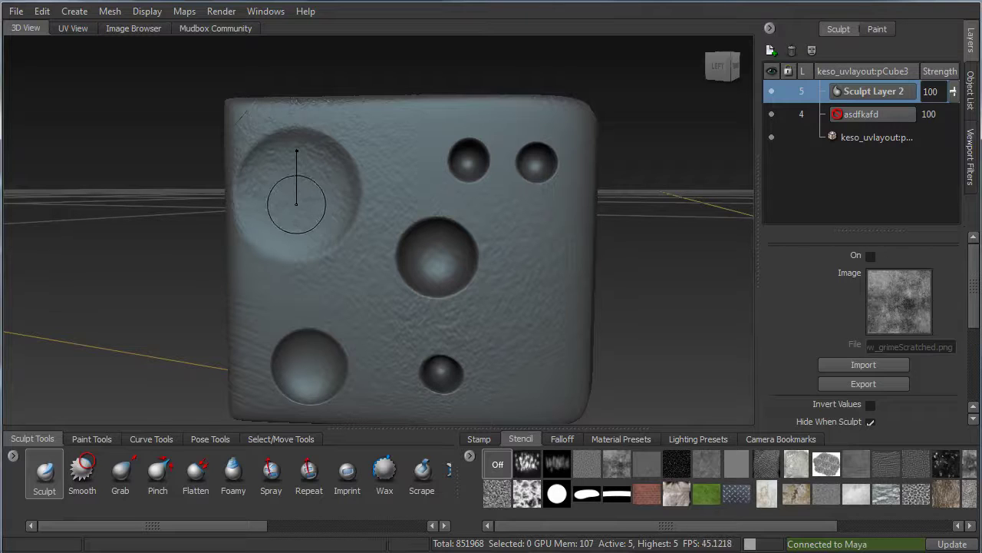
ctrl+drag(343, 215, 344, 217)
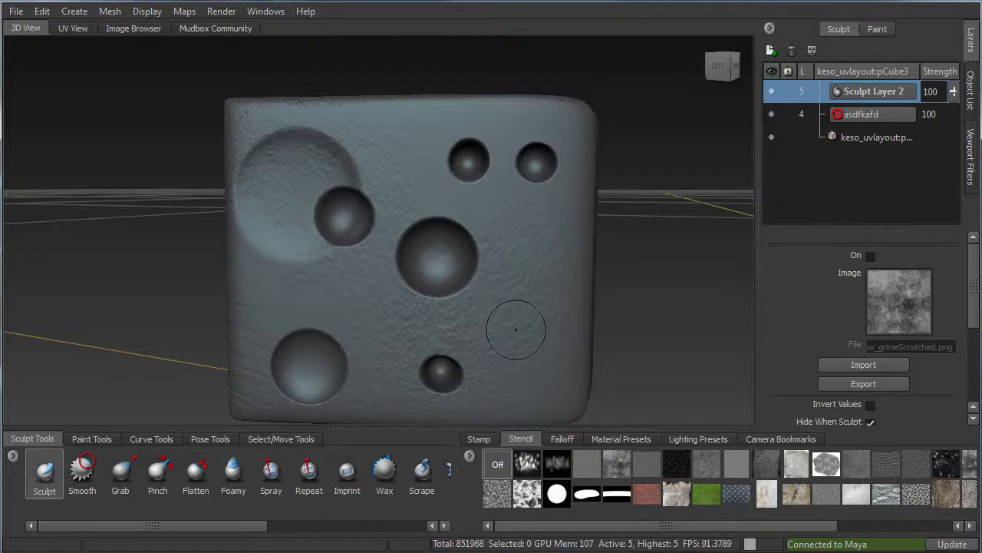
- Sculpt a shallow round dent near the face's lower-right corner and a deep hole touching the central one
alt+drag(516, 329, 481, 304)
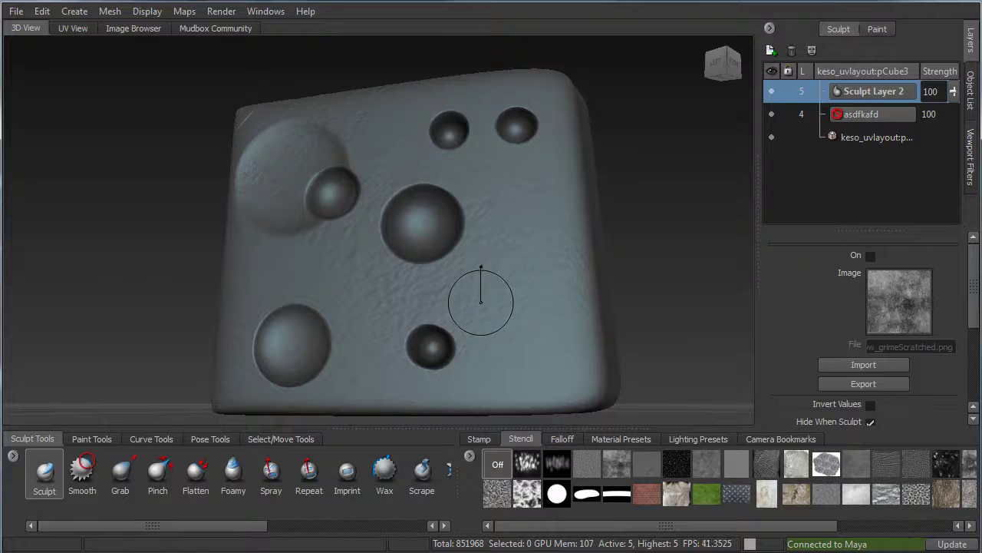
click(537, 305)
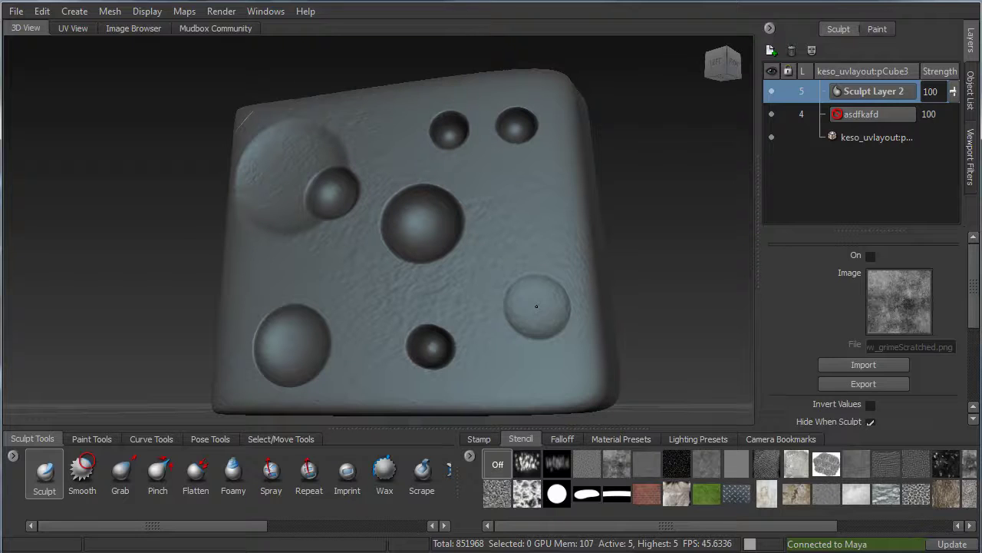
ctrl+click(356, 281)
alt+drag(473, 302, 559, 301)
key(q)
alt+drag(322, 253, 366, 209)
alt+right_drag(367, 209, 565, 212)
alt+middle_drag(434, 191, 454, 241)
alt+drag(454, 241, 435, 208)
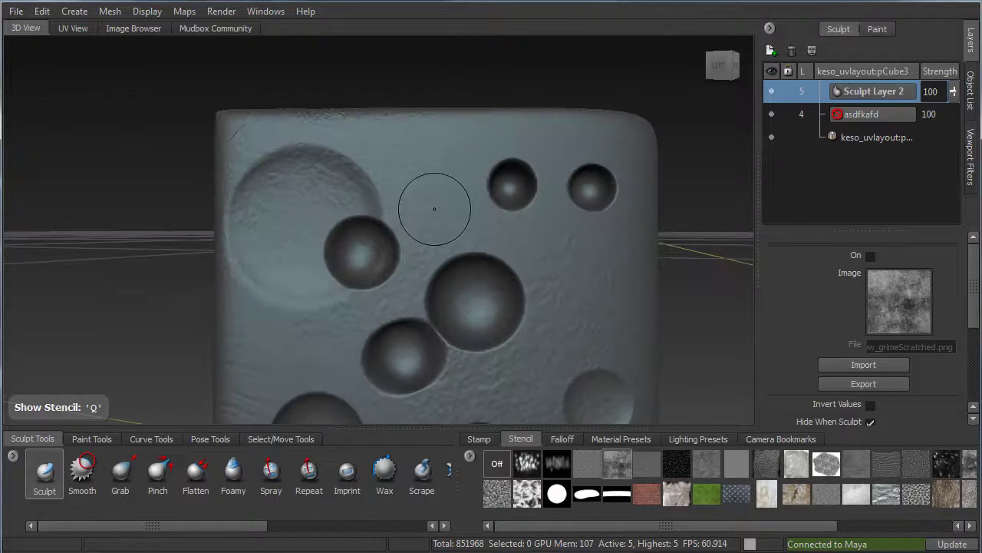
alt+middle_drag(376, 327, 328, 236)
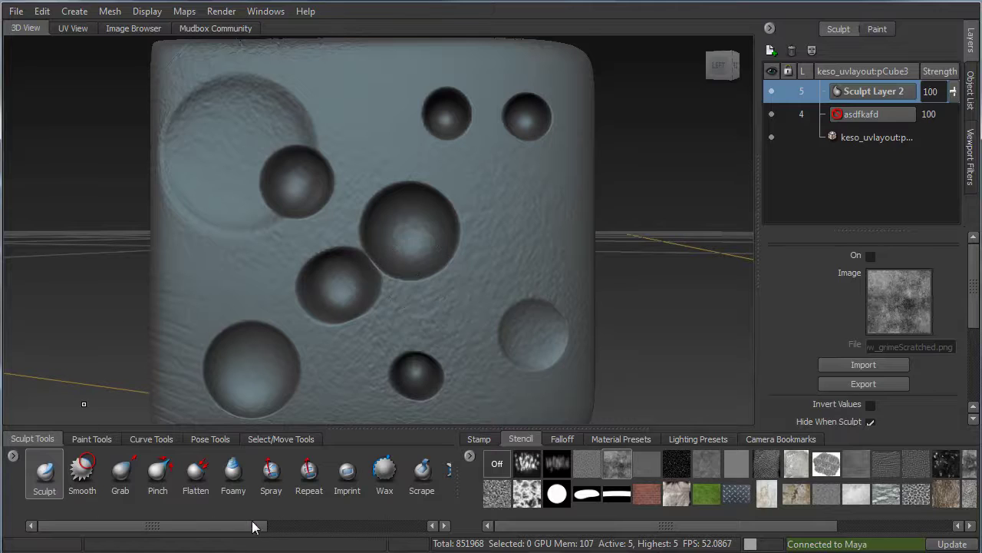
- Try cutting a thin vertical groove down the left face with the Knife tool at size 0.05
drag(254, 526, 335, 531)
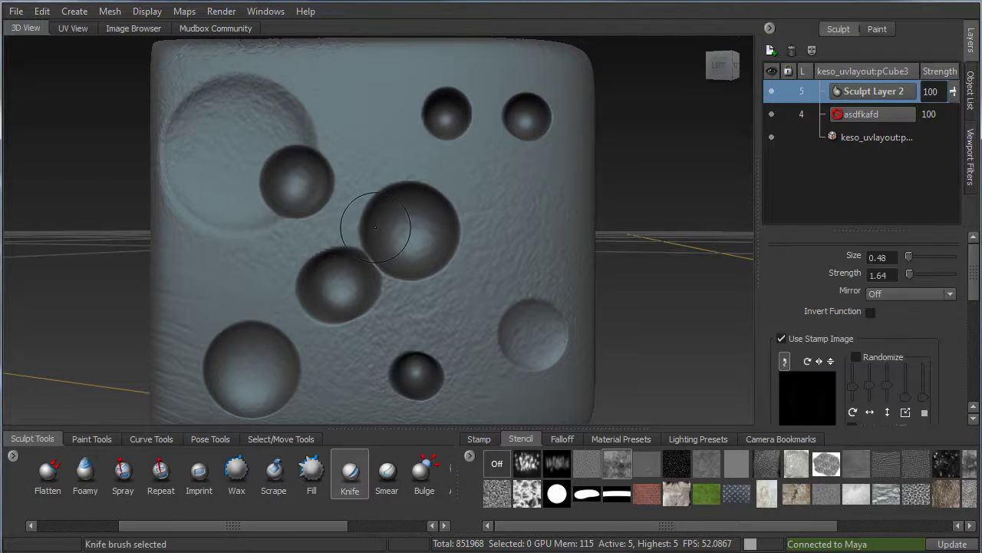
key(b)
drag(361, 151, 345, 151)
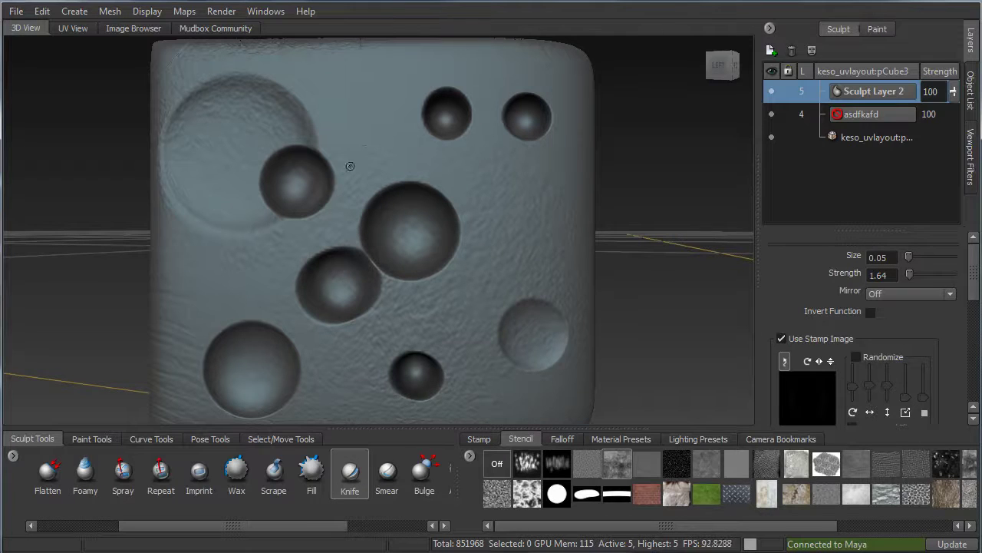
alt+right_drag(418, 161, 342, 104)
mouse_move(341, 103)
alt+mouse_down()
mouse_move(361, 124)
mouse_move(364, 284)
alt+mouse_up()
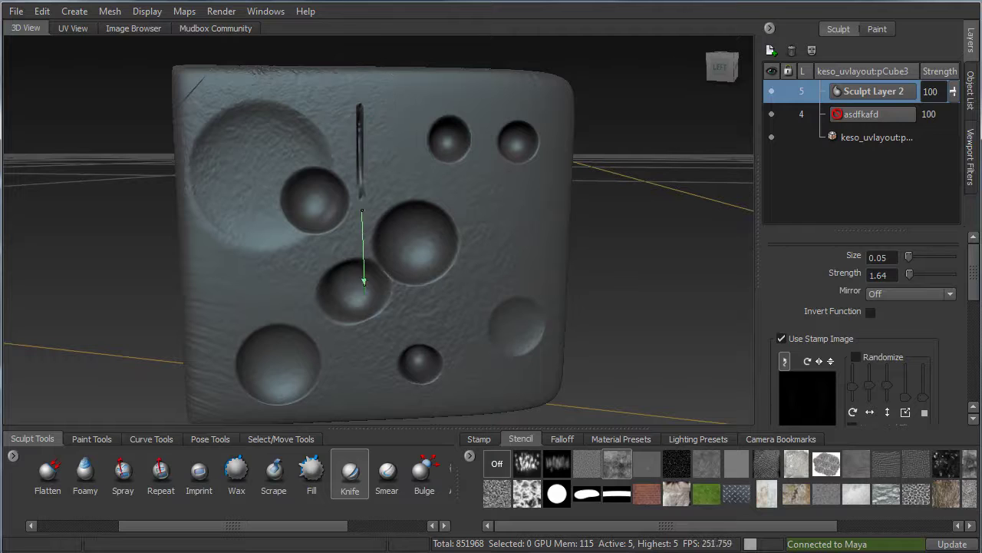
drag(363, 345, 354, 466)
alt+drag(228, 282, 406, 237)
alt+right_drag(406, 237, 460, 269)
alt+drag(460, 269, 285, 141)
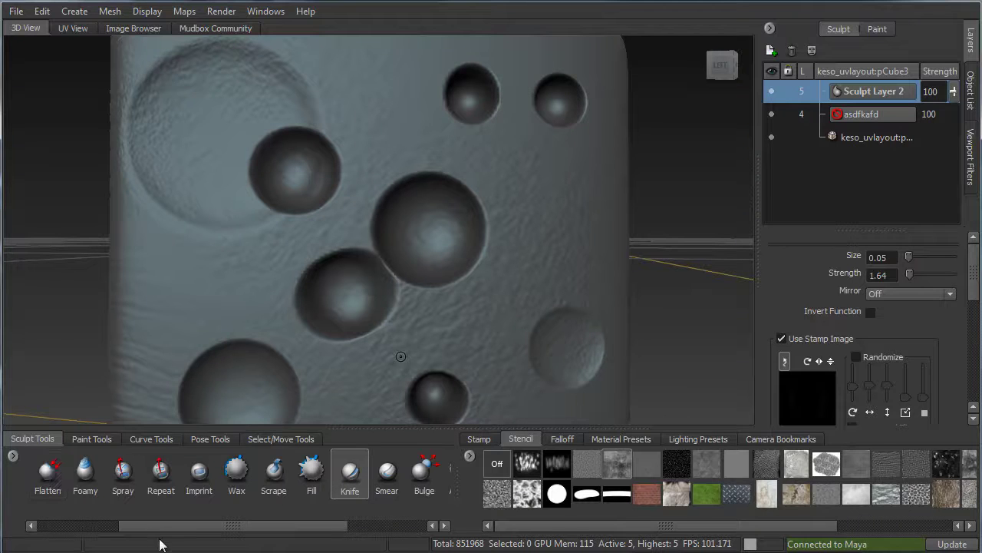
- Set up the Sculpt tool with the streaksFull stencil, rotated so its streaks run vertically and cover the cube's left face
drag(154, 525, 67, 527)
click(49, 488)
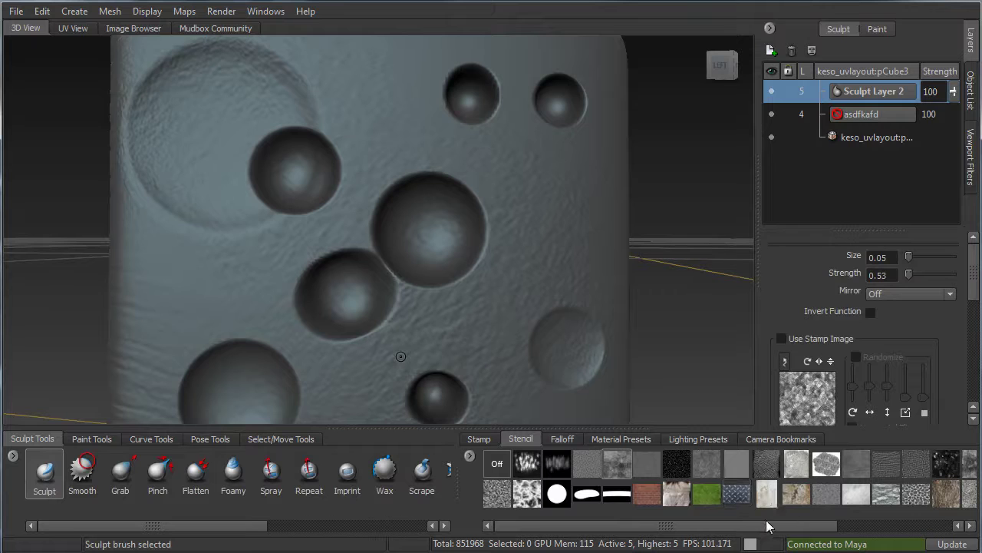
drag(766, 530, 881, 523)
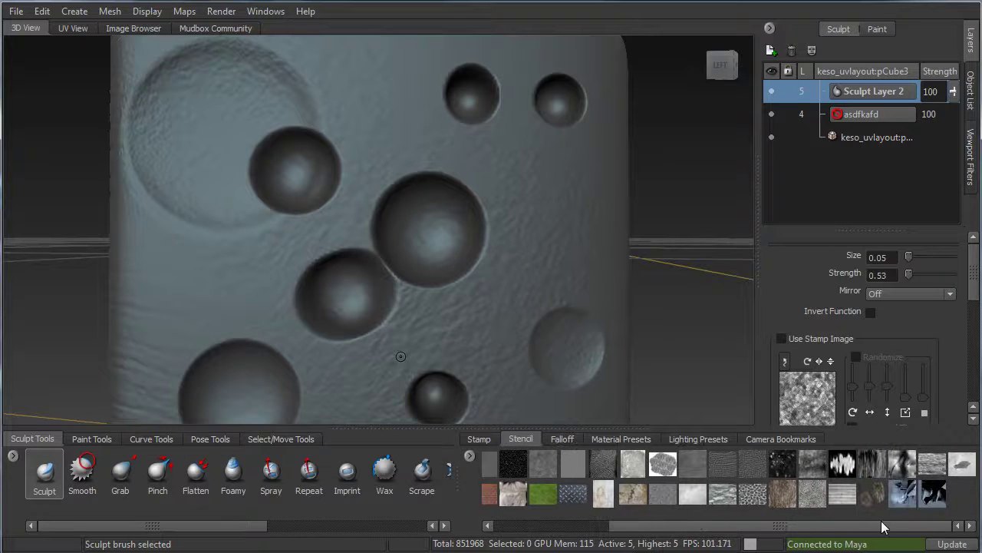
click(869, 466)
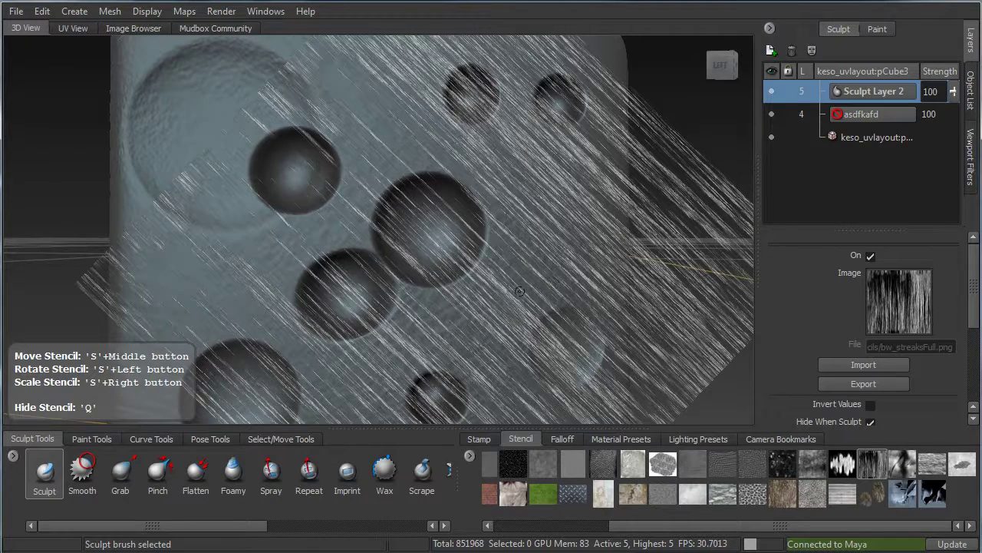
drag(518, 291, 650, 310)
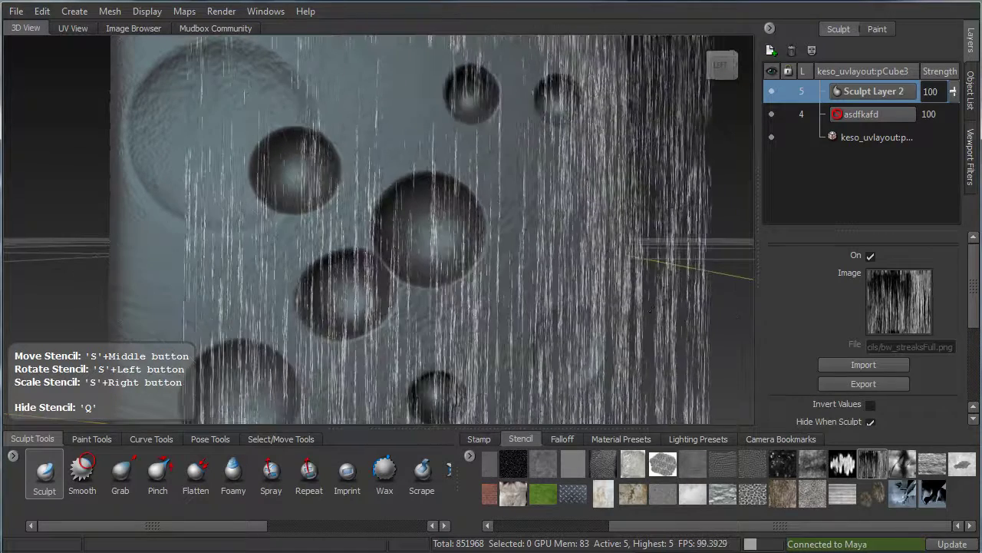
alt+right_drag(650, 311, 437, 275)
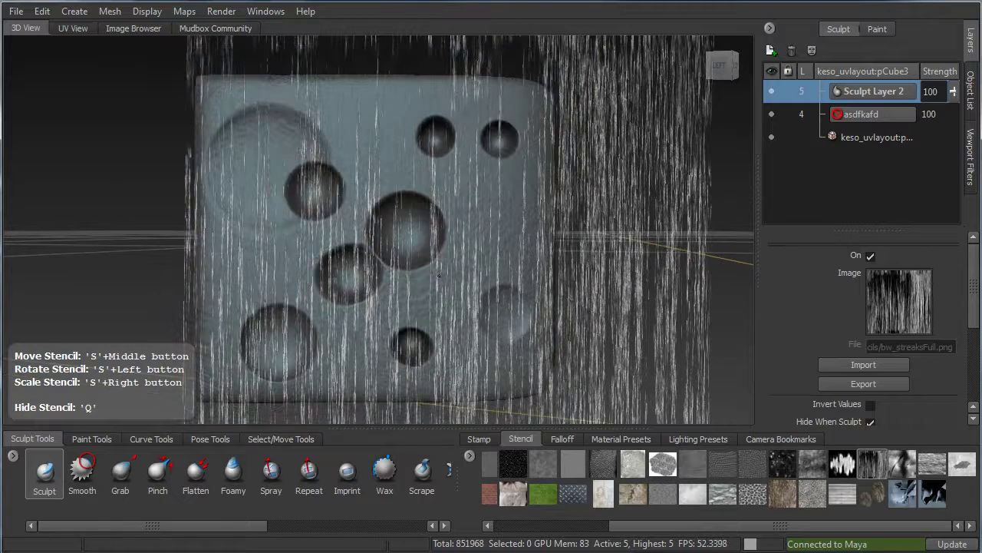
mouse_move(437, 275)
alt+middle_down()
mouse_move(436, 261)
mouse_move(455, 270)
mouse_move(404, 220)
alt+middle_up()
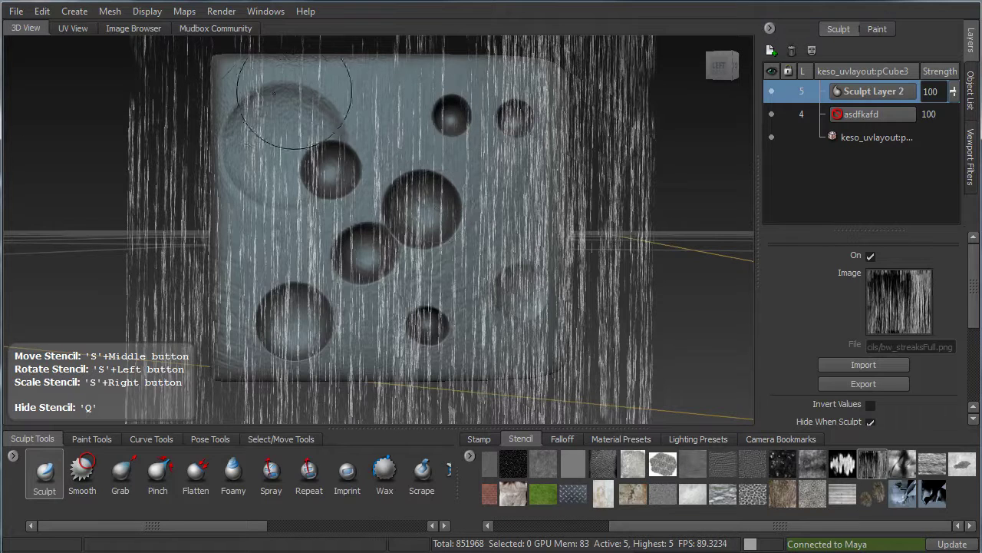
- Try sculpting vertical streaks over the left face through the streaksFull stencil, undoing the overly strong first stroke, and hide the stencil
mouse_move(285, 109)
mouse_down()
mouse_move(272, 122)
mouse_move(299, 235)
mouse_up()
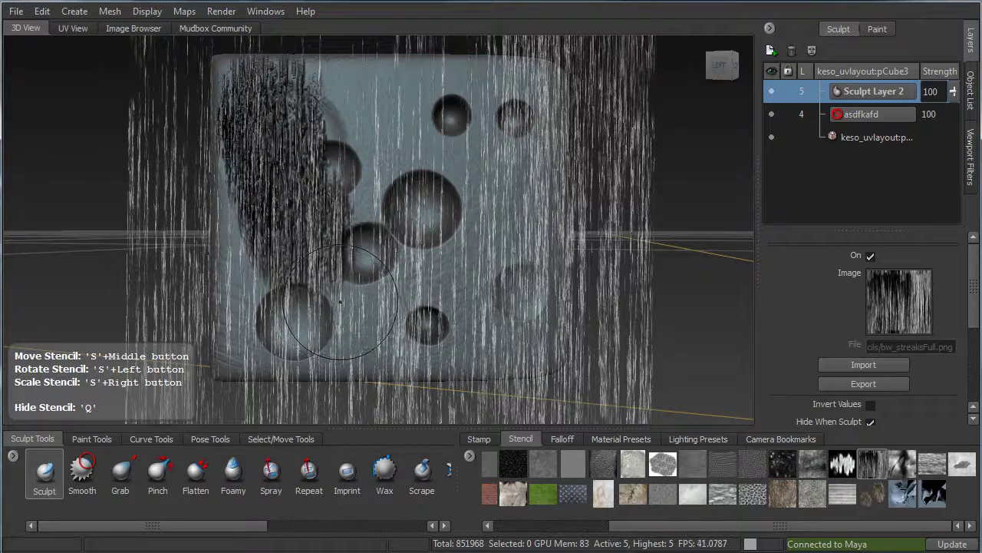
key(ctrl+z)
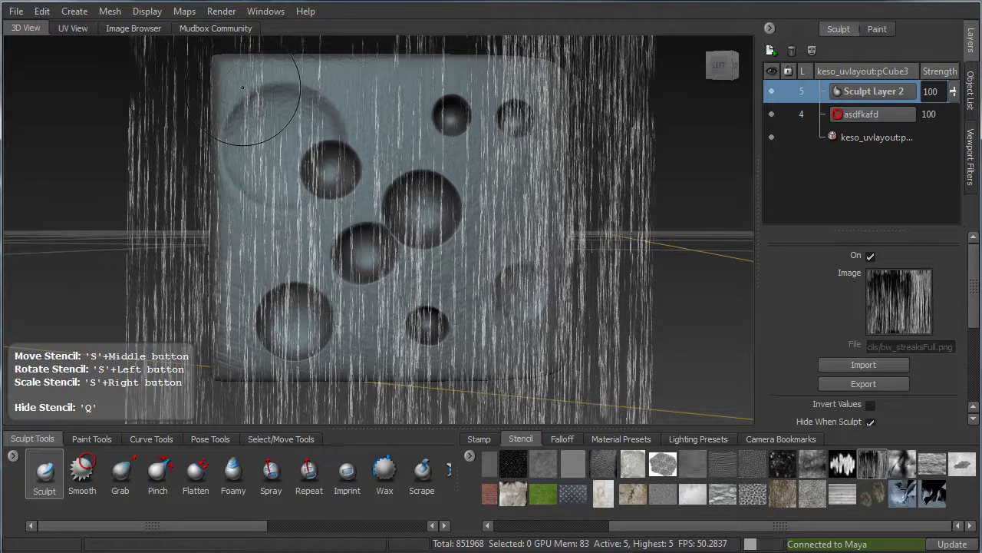
drag(248, 87, 261, 158)
drag(288, 312, 290, 329)
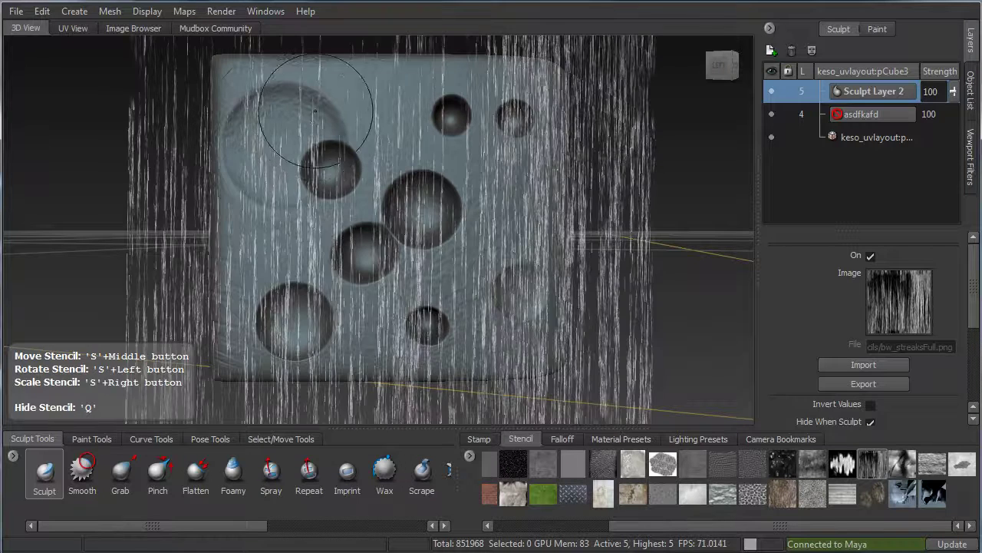
drag(318, 110, 399, 330)
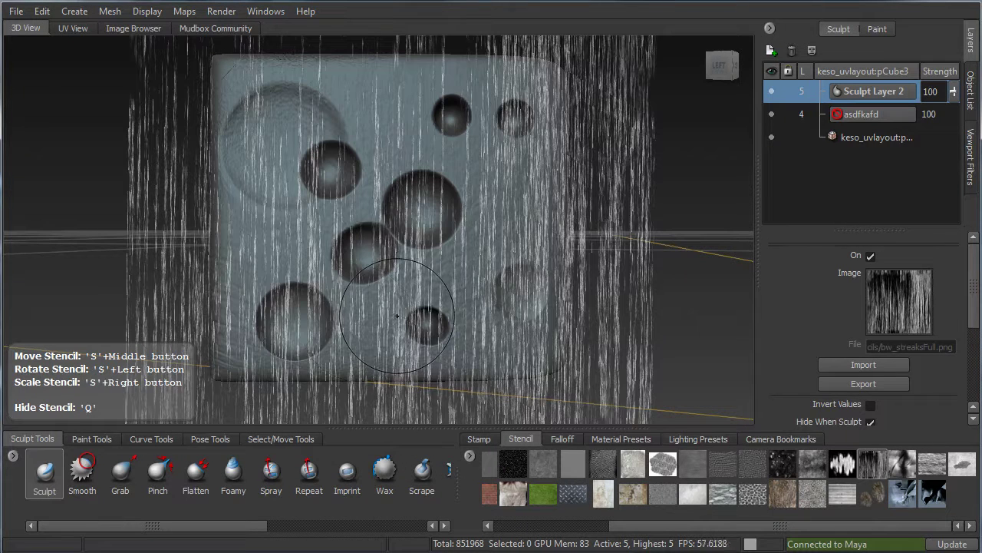
mouse_move(284, 92)
mouse_down()
mouse_move(265, 203)
mouse_move(276, 307)
mouse_up()
mouse_move(395, 123)
mouse_down()
mouse_move(373, 321)
mouse_move(349, 176)
mouse_move(376, 134)
mouse_up()
drag(508, 115, 523, 194)
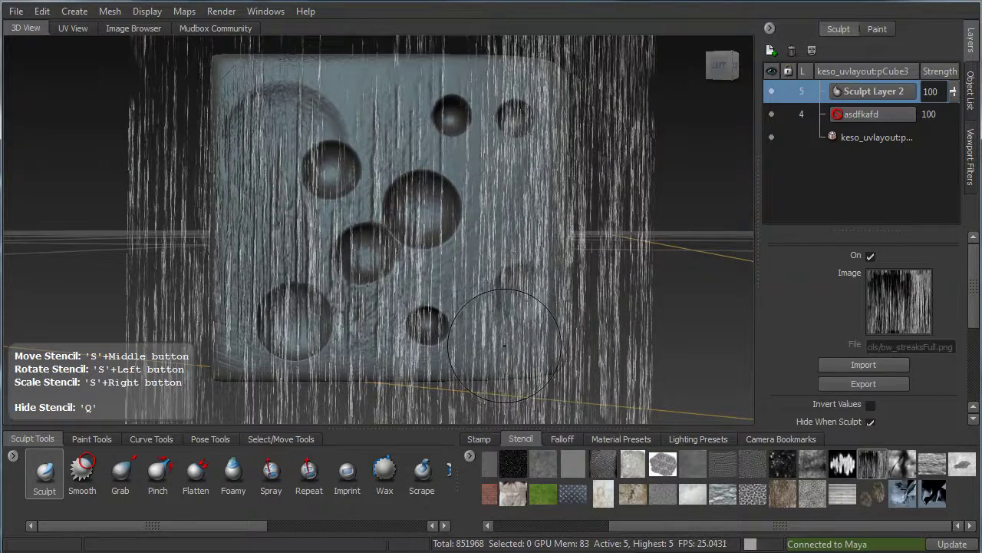
key(q)
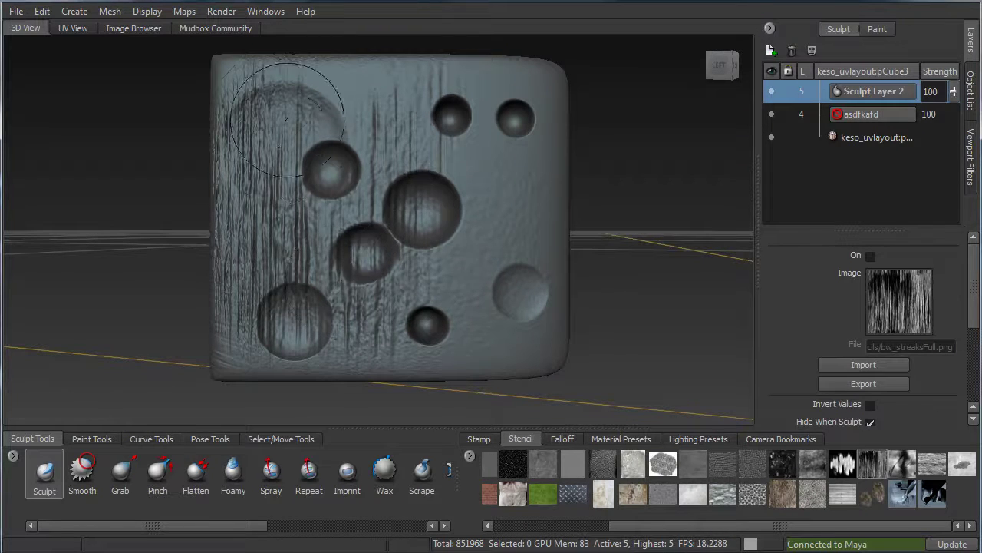
- Undo the streak strokes on the cube's left face
key(ctrl+z)
key(ctrl+z)
key(ctrl+z)
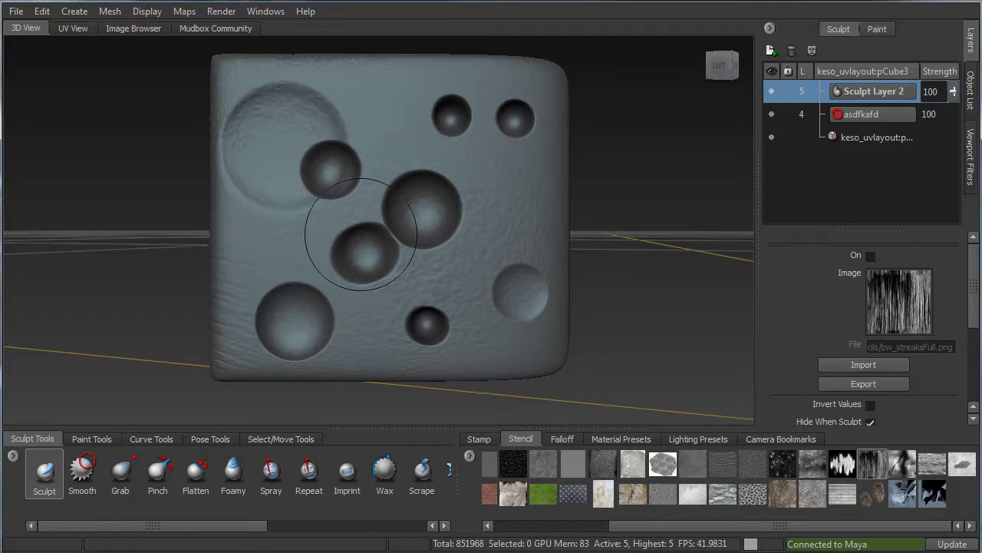
- Add a new sculpt layer above Sculpt Layer 2
alt+drag(465, 225, 469, 217)
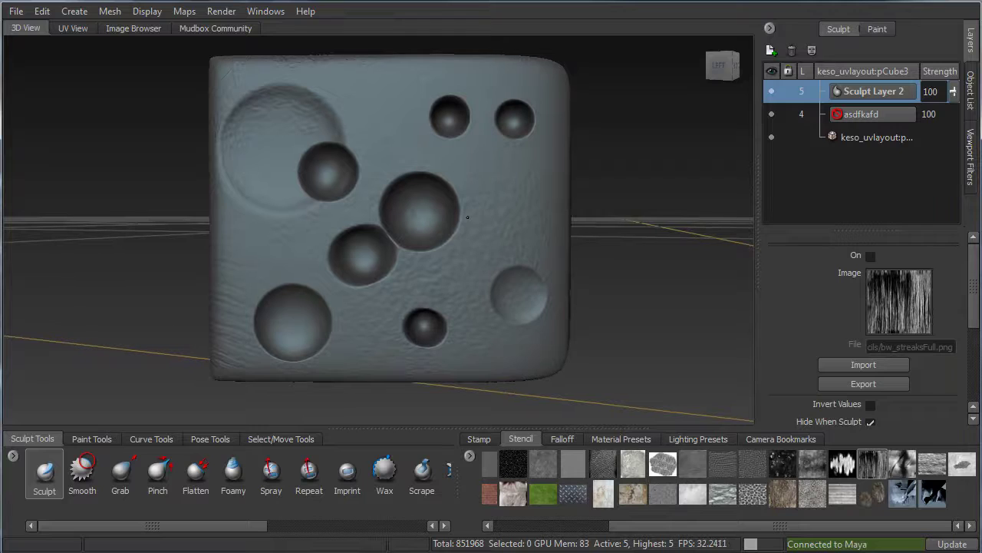
click(773, 49)
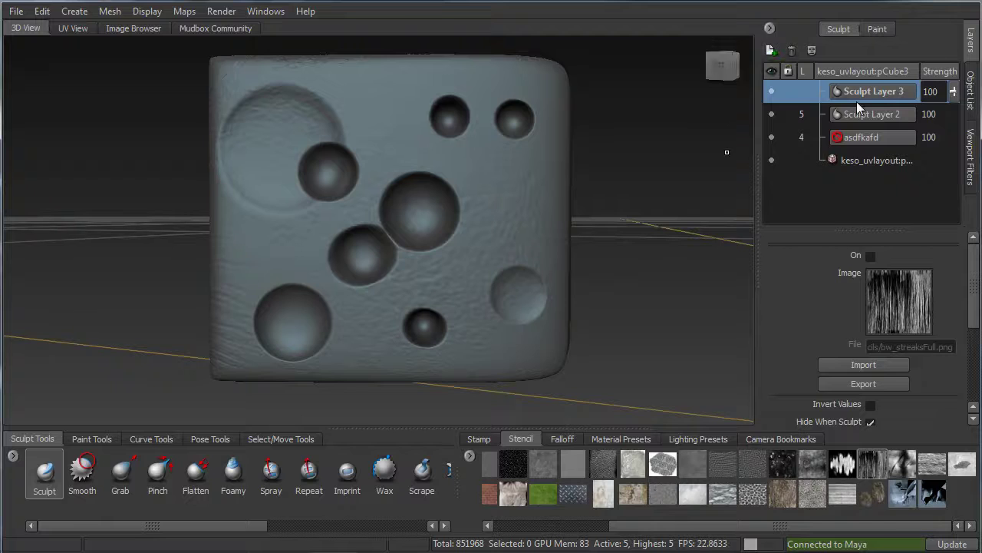
- Sculpt vertical streaks across the whole left face on Sculpt Layer 3 through the streaksFull stencil, and hide the stencil
double_click(882, 93)
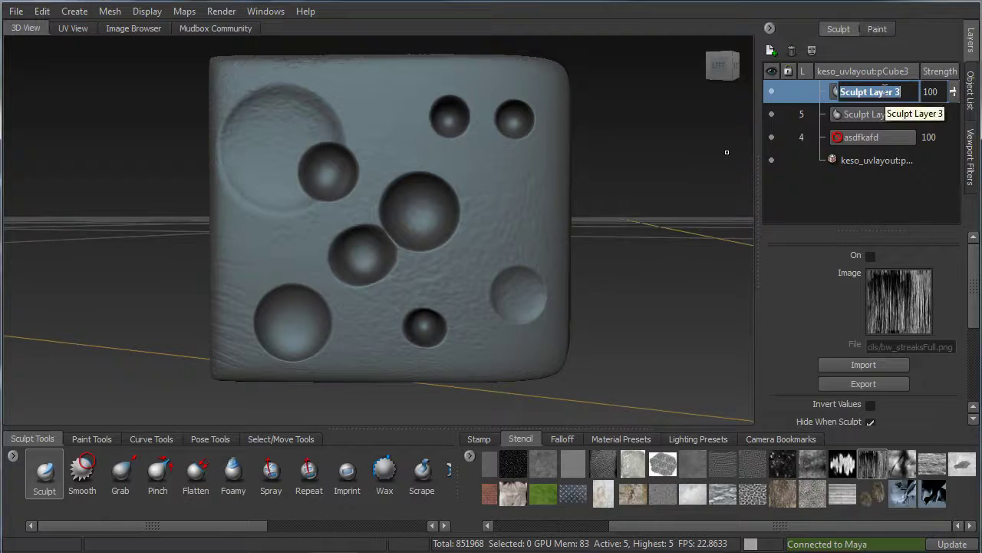
key(Return)
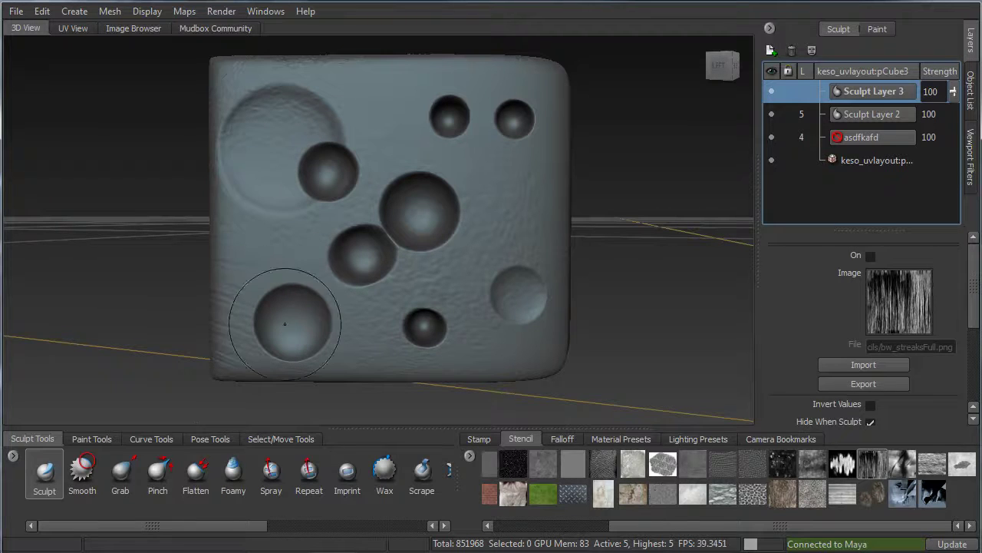
alt+drag(310, 265, 315, 262)
key(q)
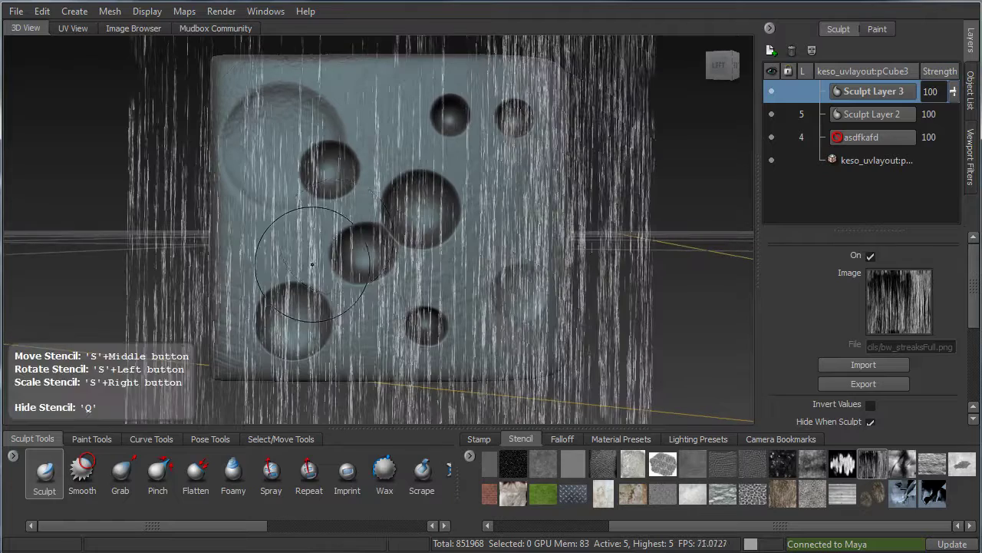
drag(269, 115, 262, 217)
key(q)
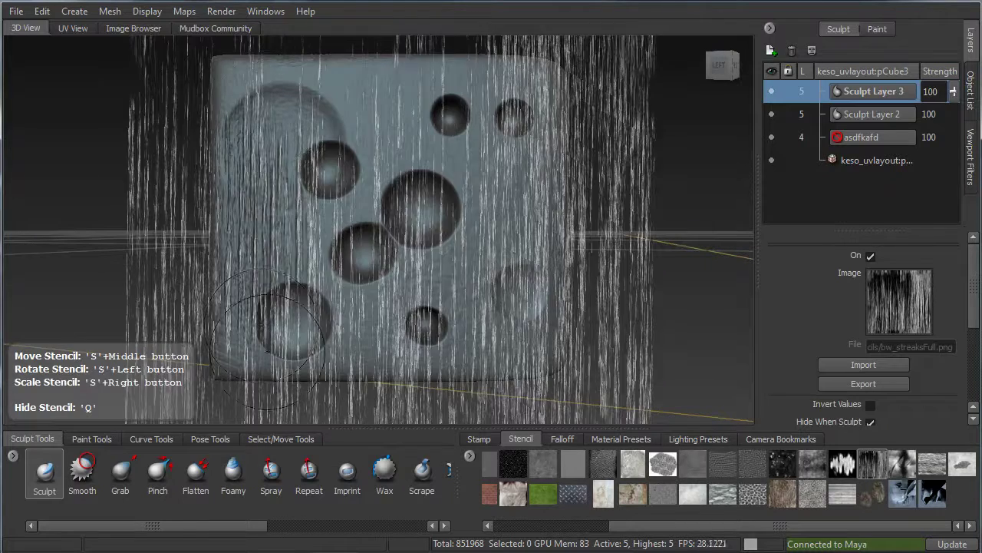
key(q)
key(q)
key(q)
key(q)
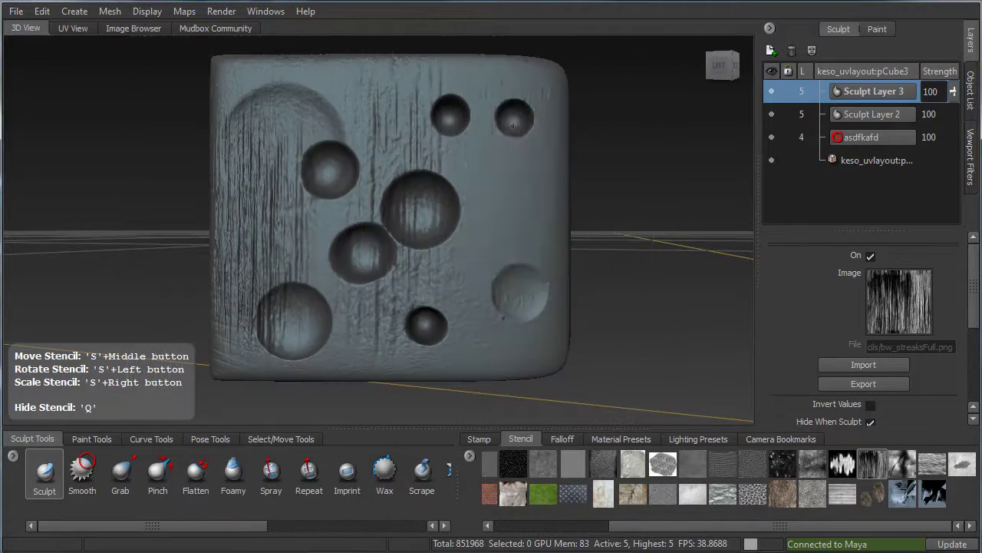
key(q)
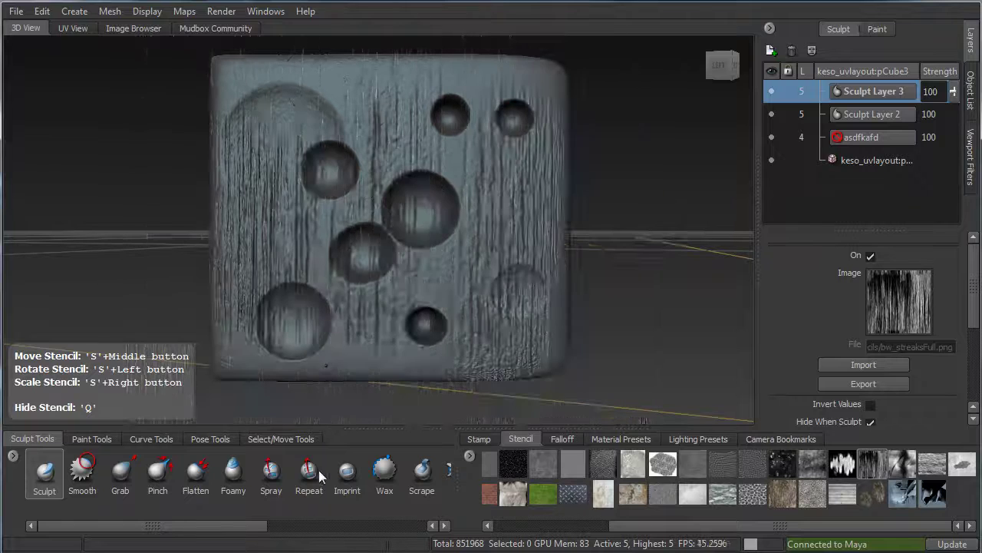
key(q)
key(q)
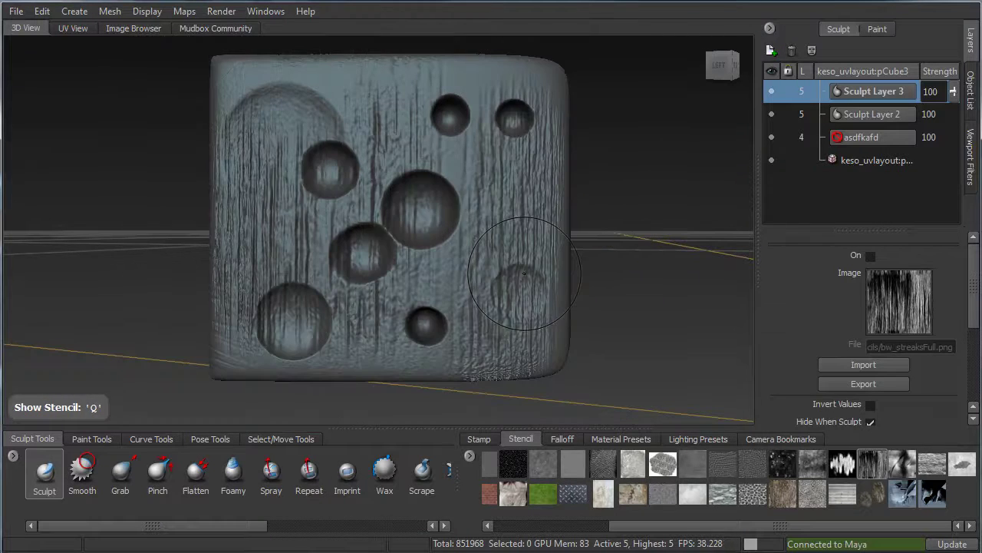
- Lower Sculpt Layer 3's strength to 10 to soften the streaks, and raise it to 27
alt+drag(346, 188, 311, 167)
alt+right_drag(311, 167, 342, 150)
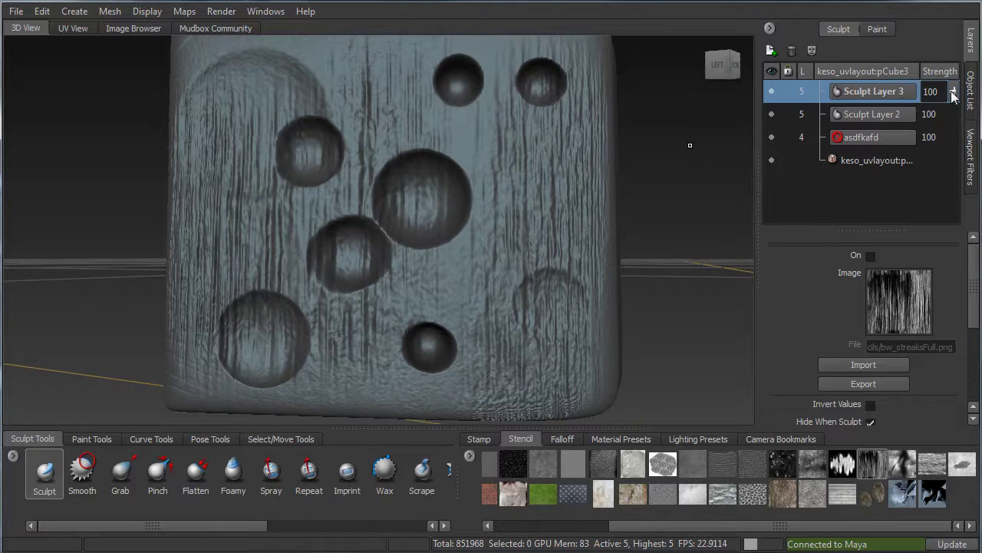
drag(952, 92, 956, 163)
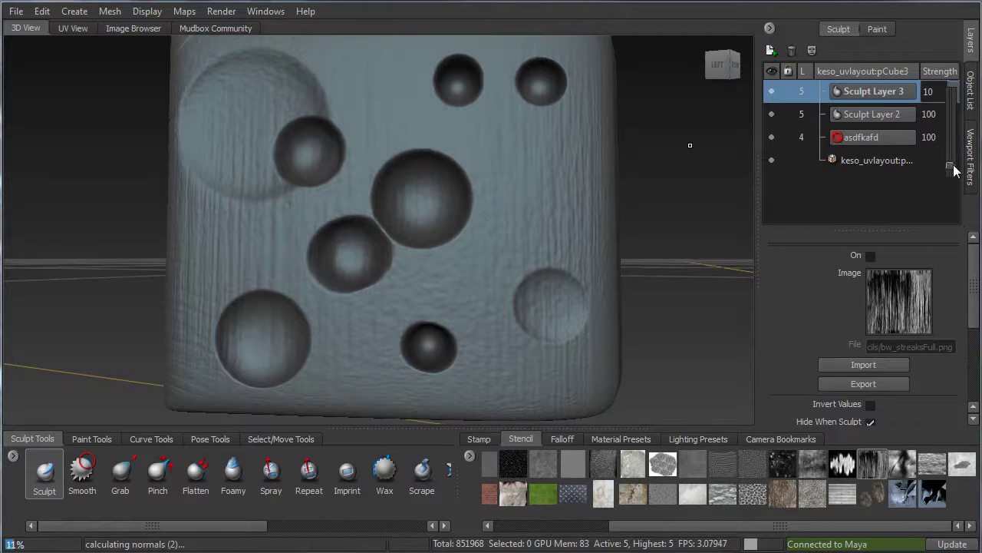
alt+drag(660, 172, 710, 206)
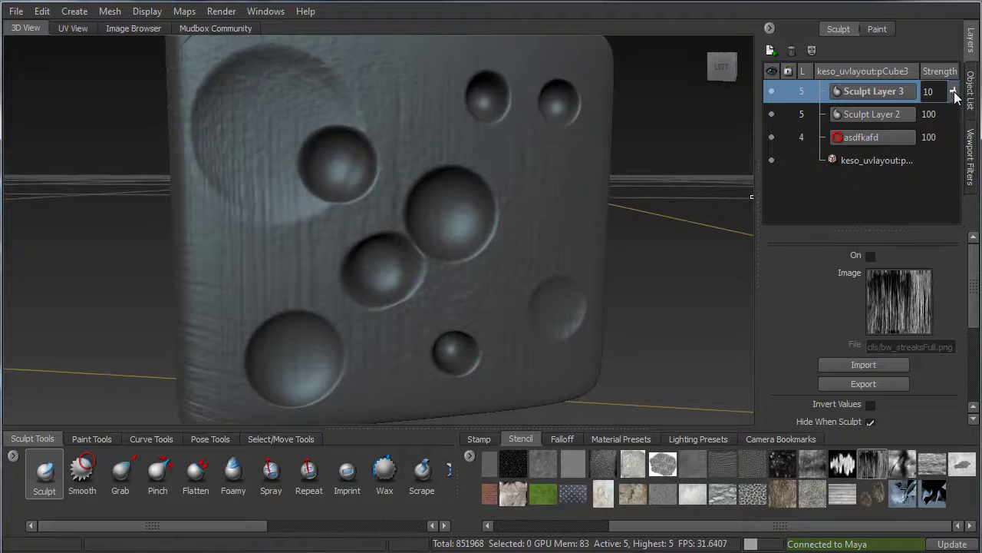
drag(955, 92, 947, 81)
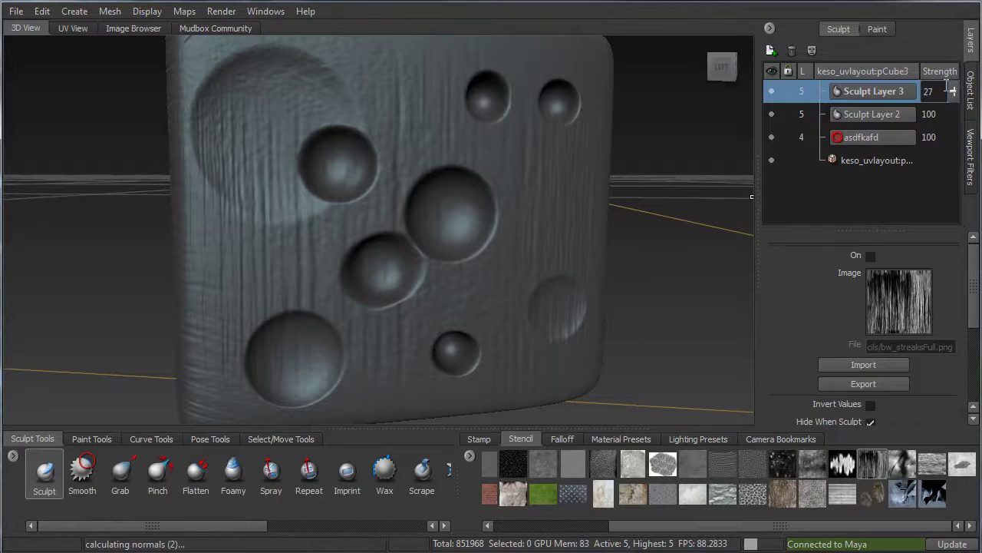
mouse_move(511, 216)
alt+mouse_down()
mouse_move(430, 227)
mouse_move(508, 166)
mouse_move(407, 211)
mouse_move(470, 181)
alt+mouse_up()
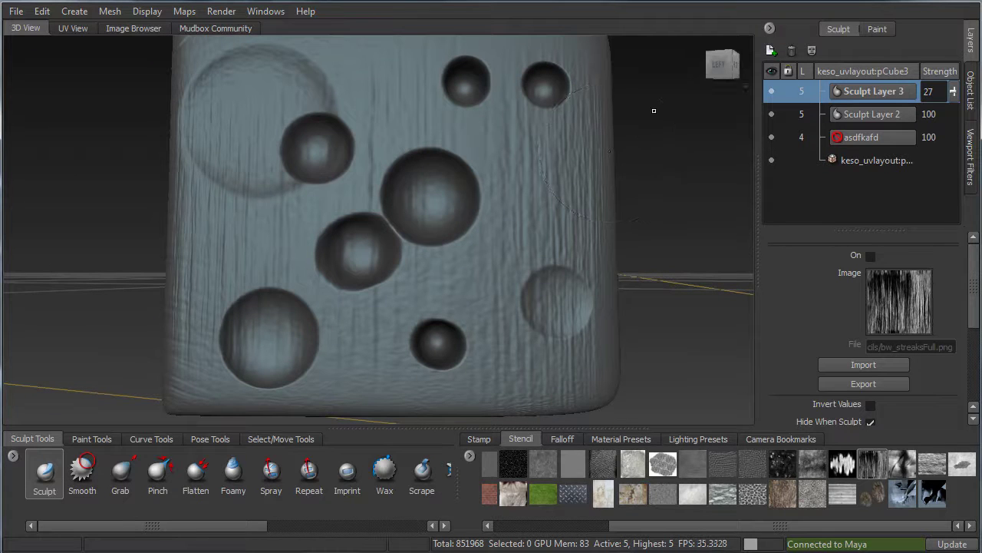
mouse_move(454, 190)
alt+mouse_down()
mouse_move(438, 179)
mouse_move(474, 190)
alt+mouse_up()
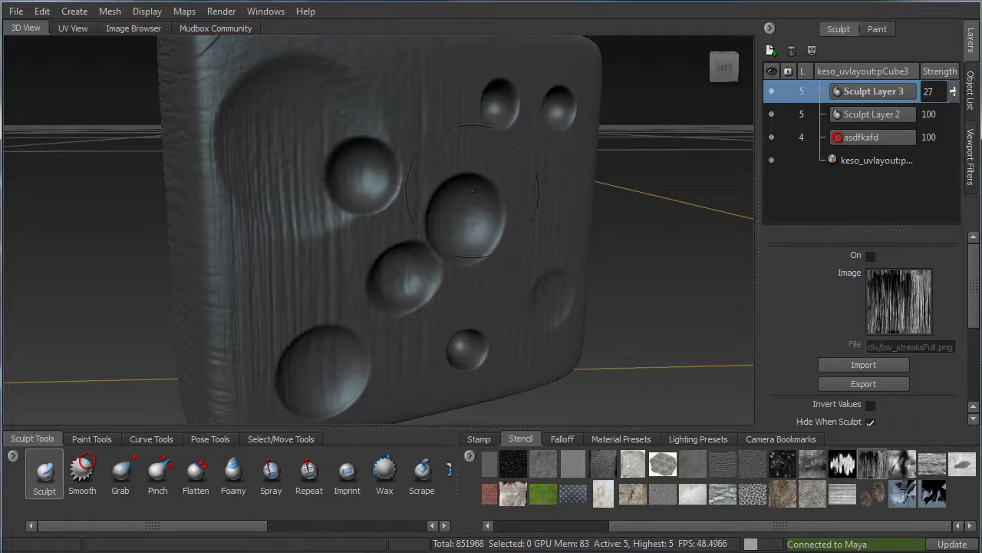
- Show the streaksFull stencil and sculpt vertical streaks across the right face of the cube
mouse_move(445, 123)
alt+mouse_down()
mouse_move(284, 196)
mouse_move(296, 145)
alt+mouse_up()
key(q)
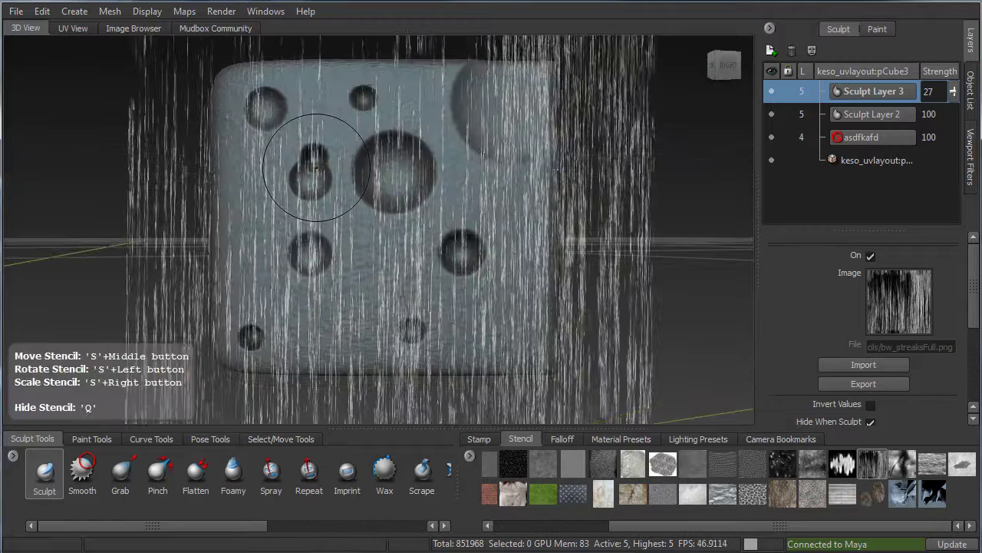
drag(290, 255, 271, 267)
drag(280, 113, 300, 80)
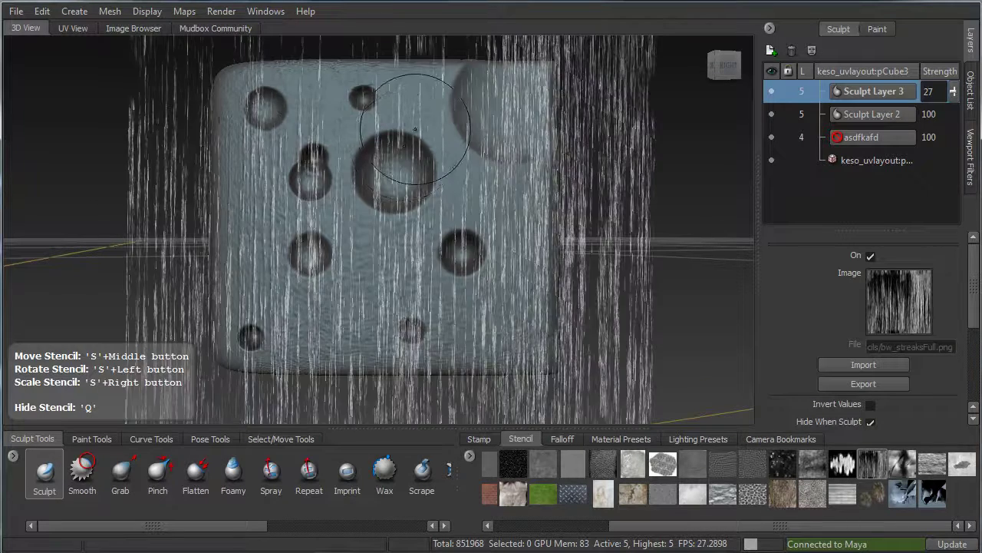
mouse_move(423, 132)
mouse_down()
mouse_move(395, 350)
mouse_move(389, 232)
mouse_move(327, 115)
mouse_up()
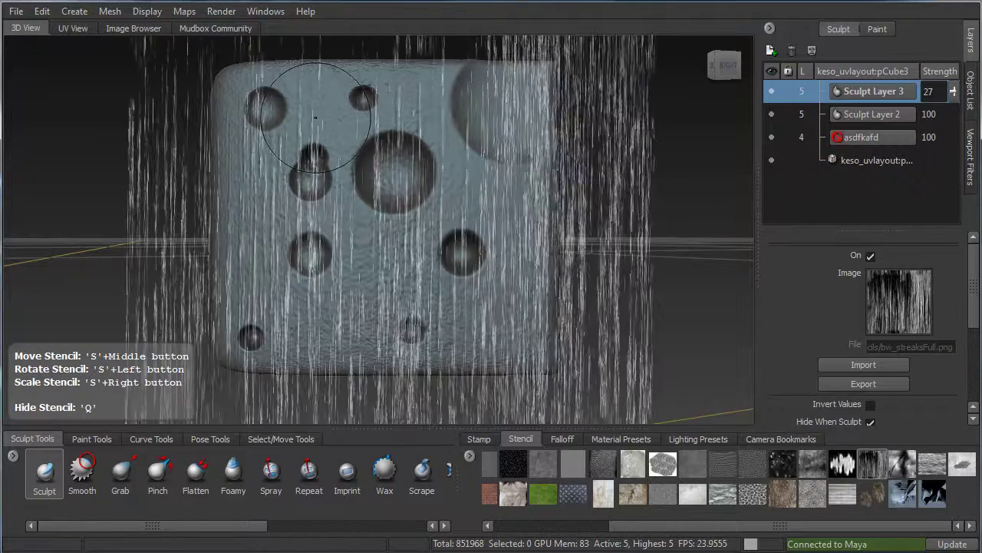
mouse_move(430, 99)
mouse_down()
mouse_move(445, 230)
mouse_move(476, 345)
mouse_up()
drag(510, 115, 492, 374)
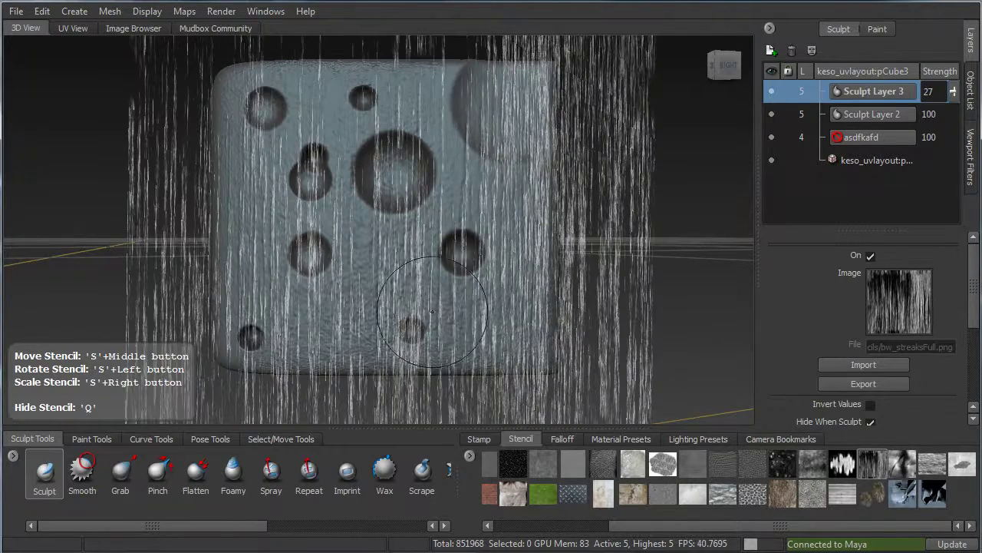
- Move the streaksFull stencil over the narrow front edge, sculpt streaks along its full height, and hide the stencil
mouse_move(345, 222)
alt+mouse_down()
mouse_move(406, 238)
mouse_move(510, 200)
mouse_move(484, 254)
alt+mouse_up()
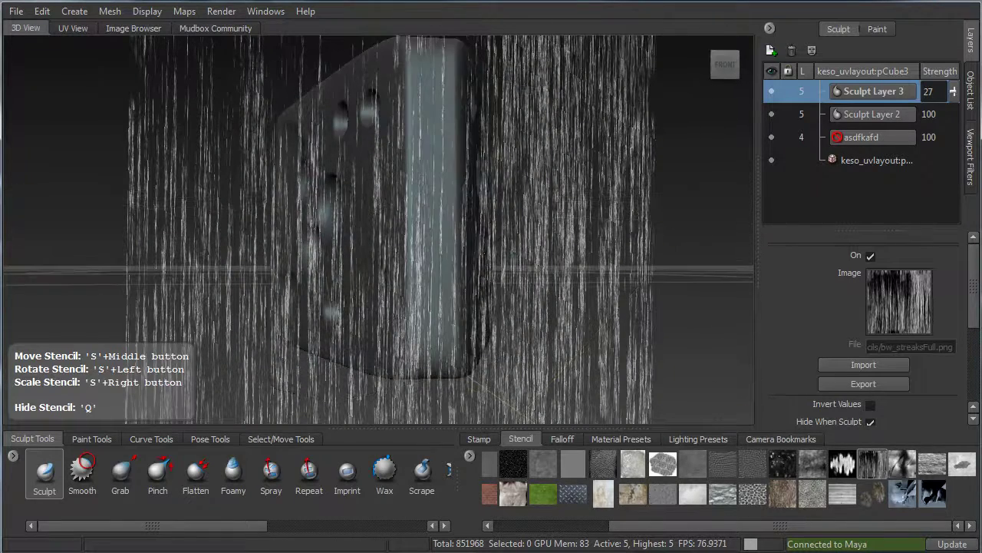
alt+drag(420, 249, 450, 255)
middle_drag(451, 255, 371, 269)
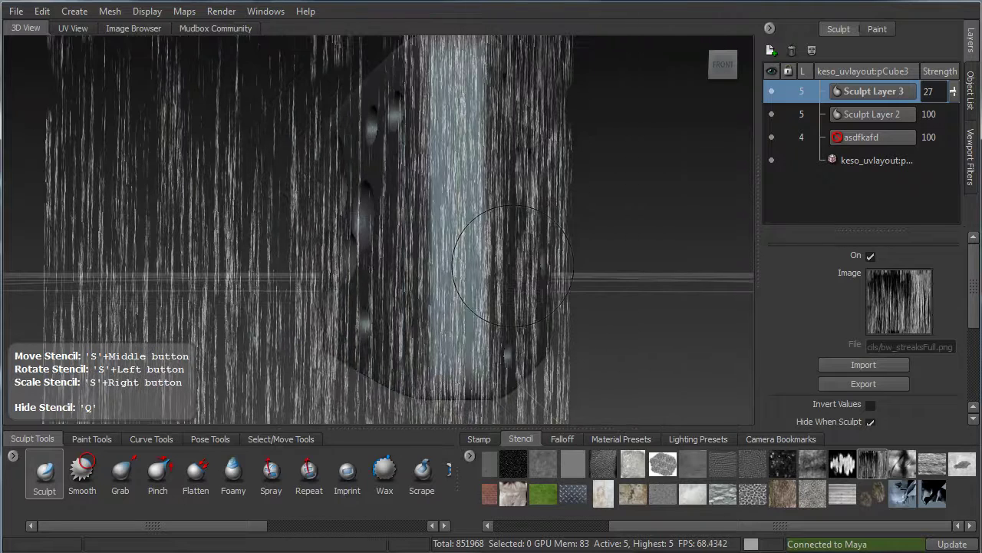
drag(460, 346, 456, 252)
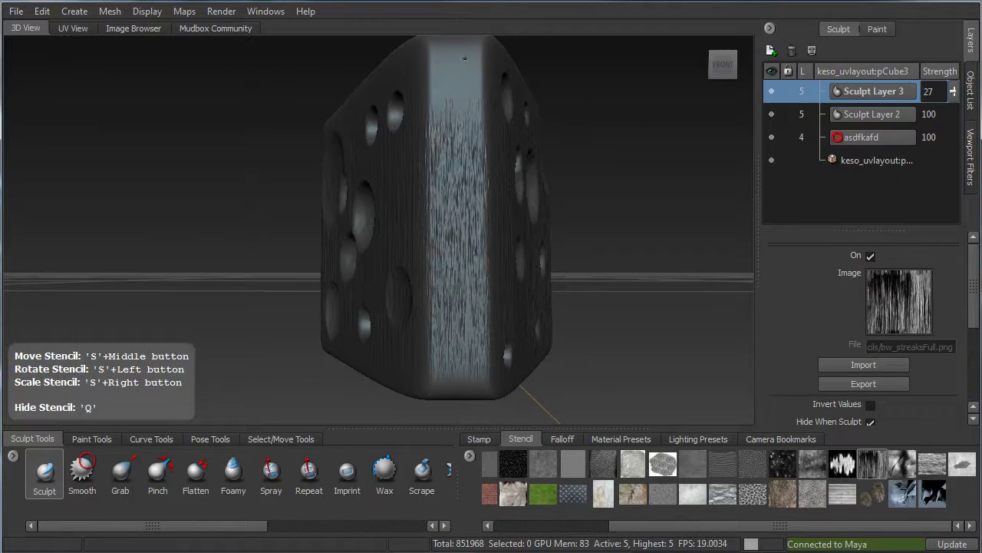
drag(464, 57, 490, 29)
alt+drag(482, 161, 752, 157)
key(q)
- Preview the skin08 and skin07 stencils over the curved back, and choose the skin09 stencil
alt+drag(384, 150, 251, 199)
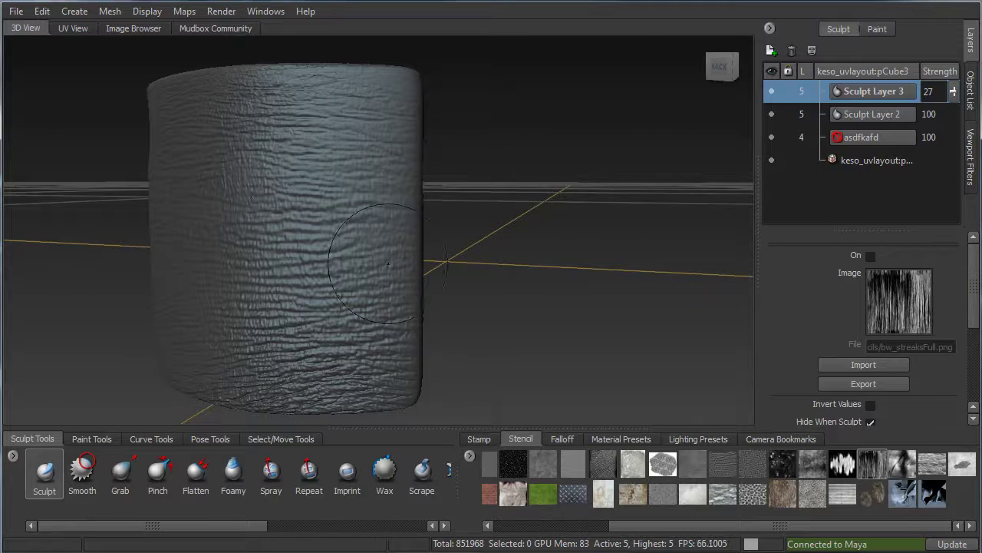
alt+drag(387, 264, 459, 236)
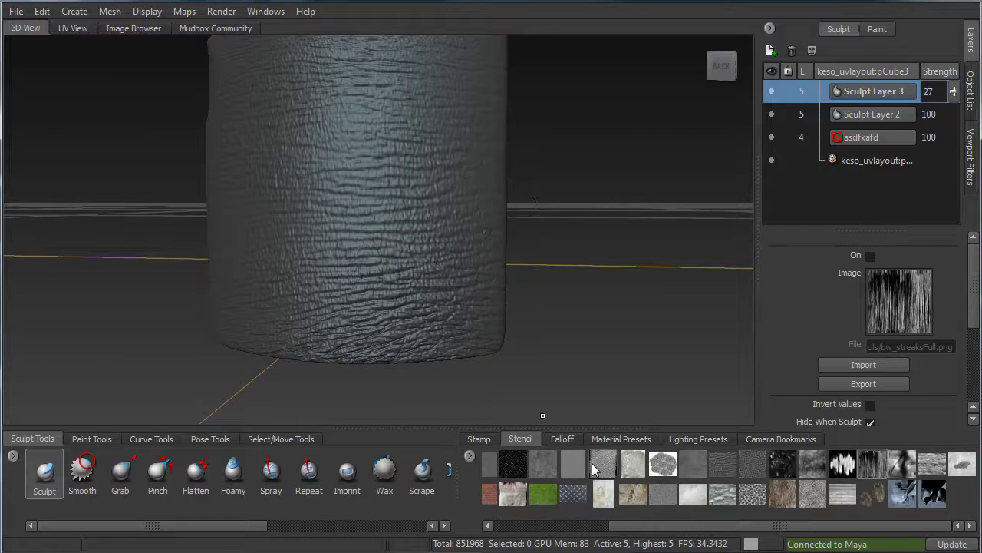
click(726, 464)
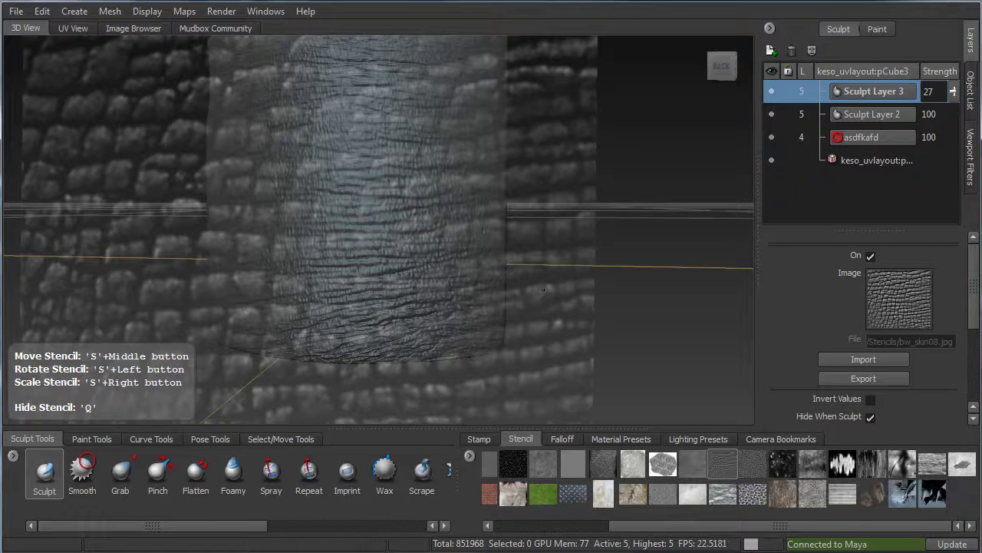
alt+right_drag(543, 289, 483, 293)
alt+drag(483, 293, 483, 273)
alt+right_drag(484, 273, 520, 273)
alt+middle_drag(519, 273, 563, 308)
right_drag(437, 276, 306, 286)
click(758, 463)
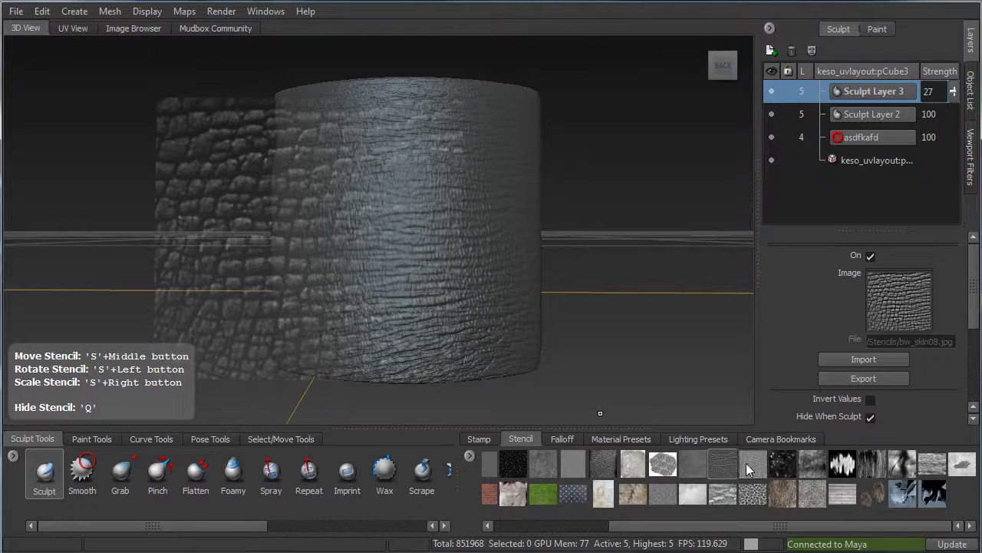
click(684, 468)
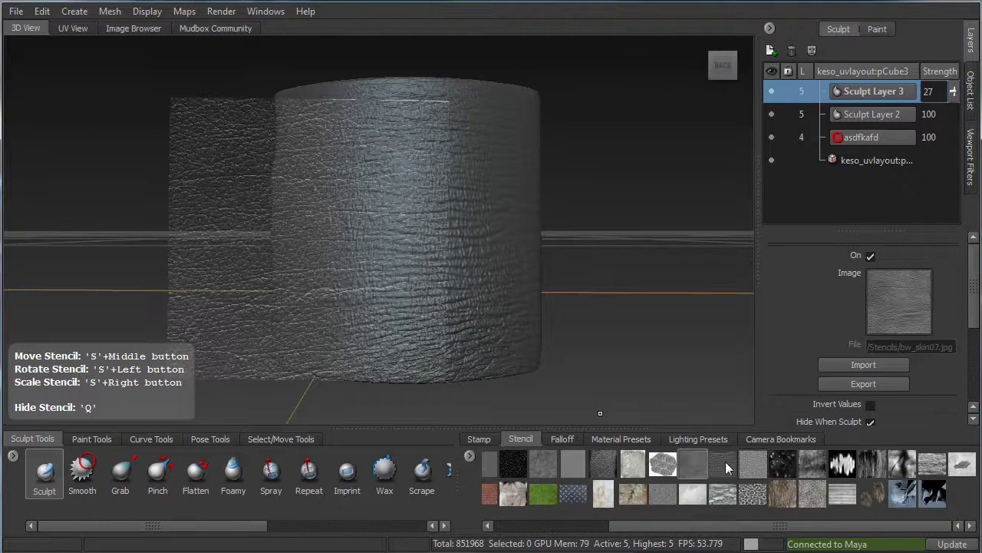
click(752, 463)
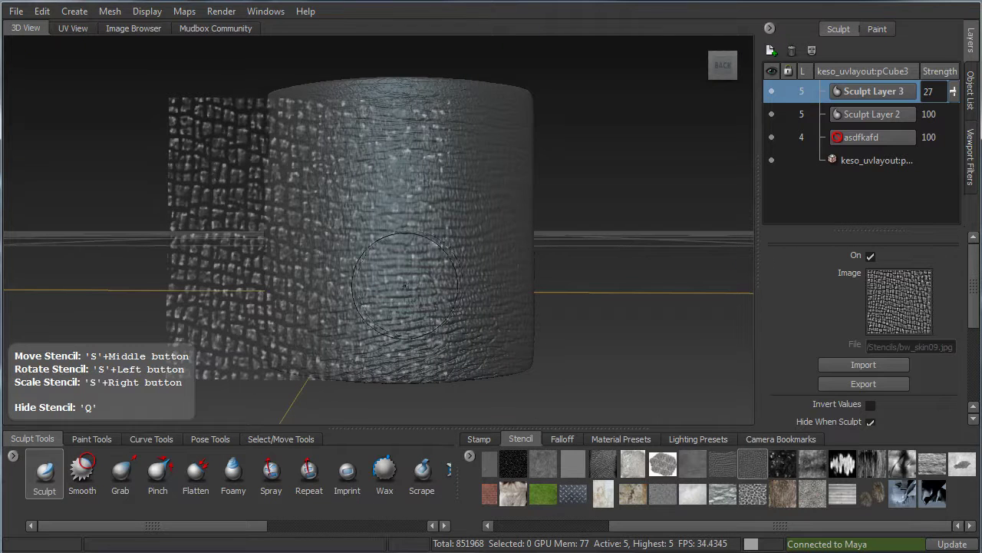
- Enlarge, move and slightly rotate the skin09 stencil so it covers the curved back
right_drag(407, 290, 472, 287)
middle_drag(471, 287, 543, 284)
drag(543, 285, 497, 272)
middle_drag(497, 271, 495, 270)
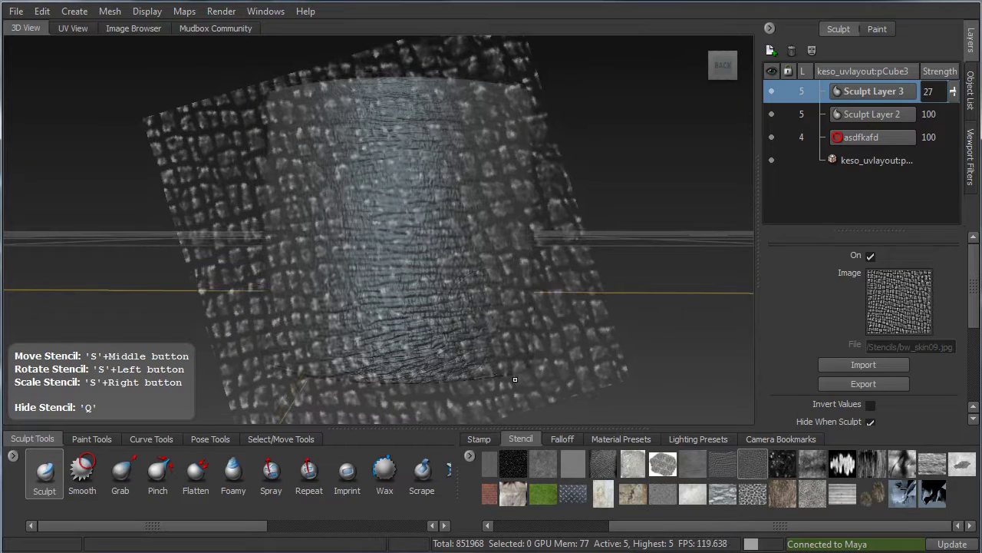
- Sculpt lightly through the skin09 stencil along the lower part of the curved back
key(q)
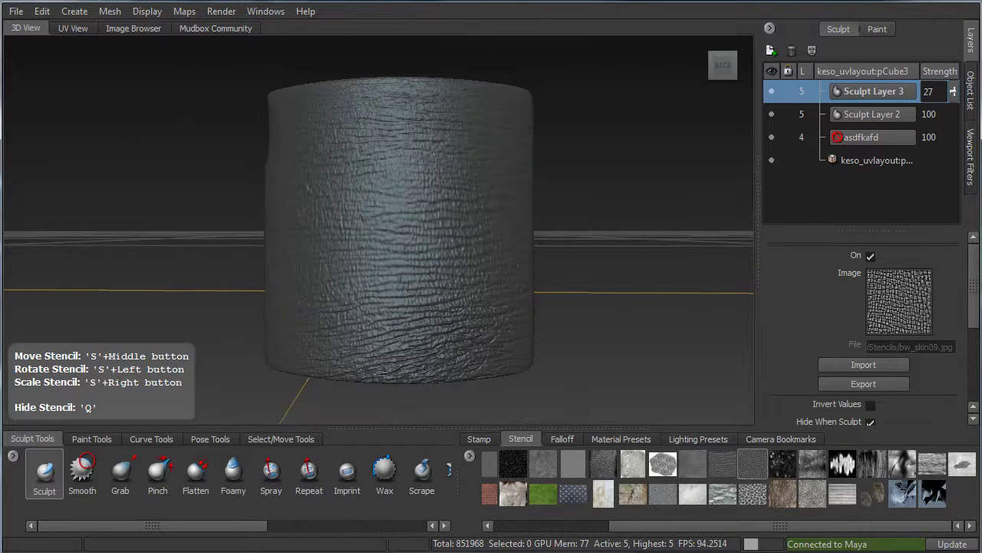
key(q)
key(q)
key(q)
key(q)
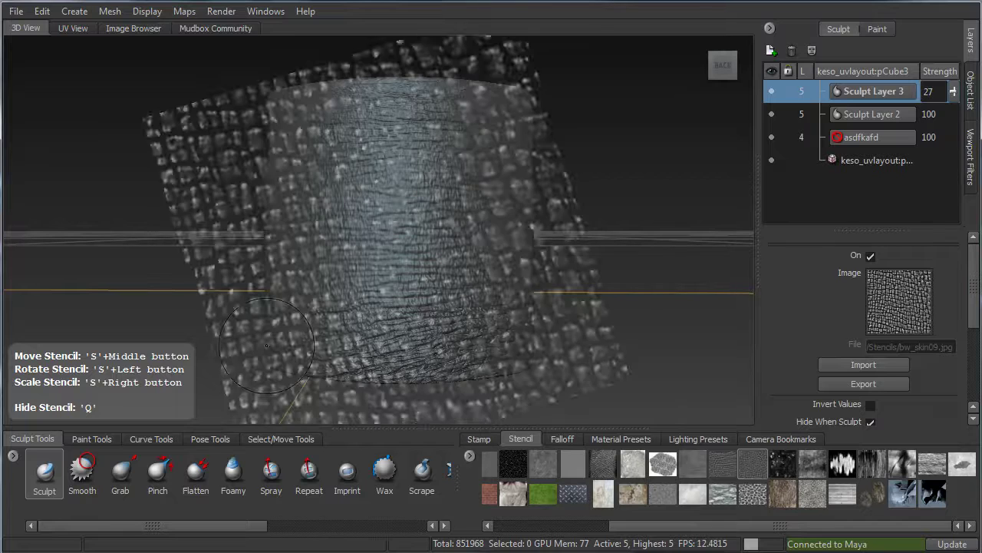
key(q)
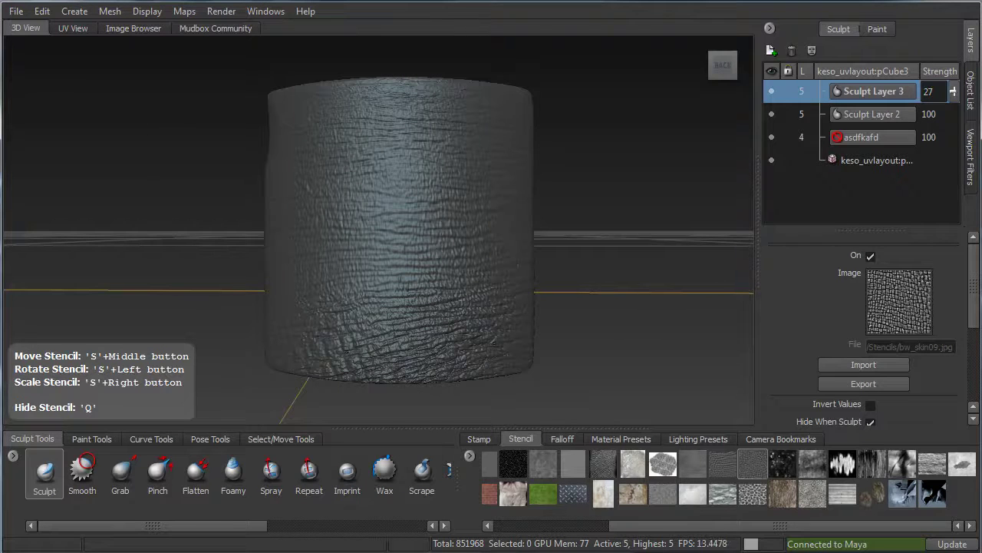
key(q)
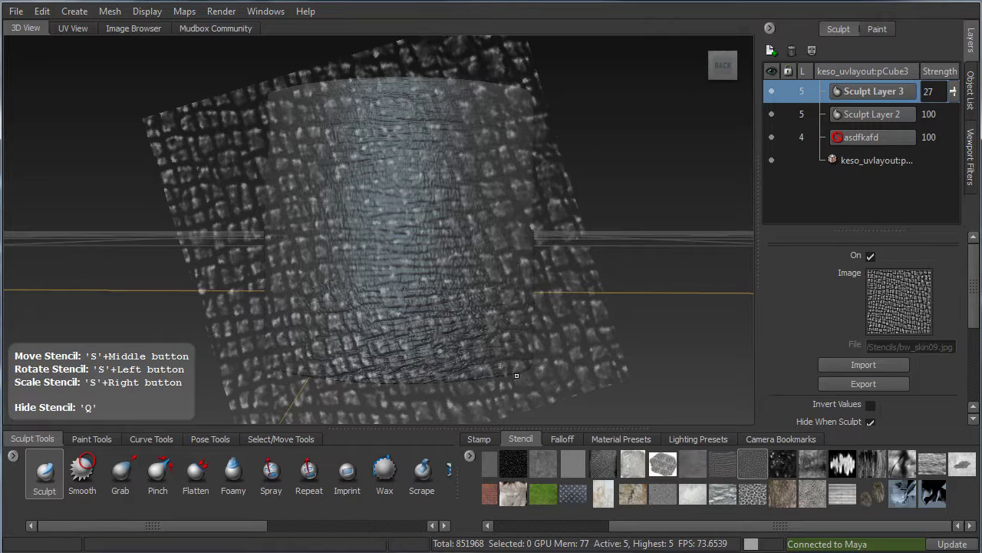
- Build up a pronounced scaly band along the bottom of the curved back through the skin09 stencil, and hide the stencil
mouse_move(501, 352)
mouse_down()
mouse_move(421, 351)
mouse_move(374, 364)
mouse_up()
key(q)
drag(495, 357, 286, 366)
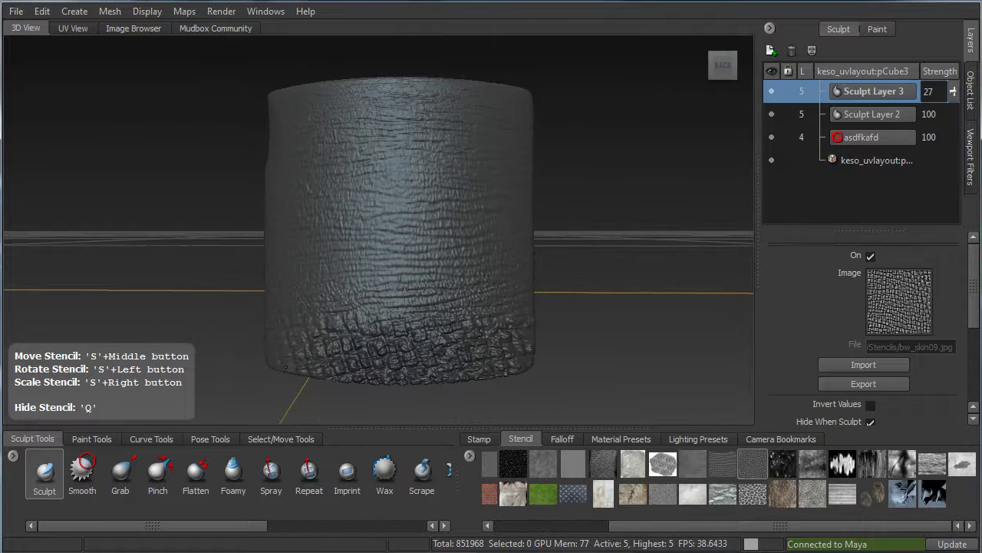
drag(210, 350, 212, 351)
mouse_move(286, 356)
mouse_down()
mouse_move(368, 351)
mouse_move(681, 372)
mouse_up()
key(q)
key(q)
key(q)
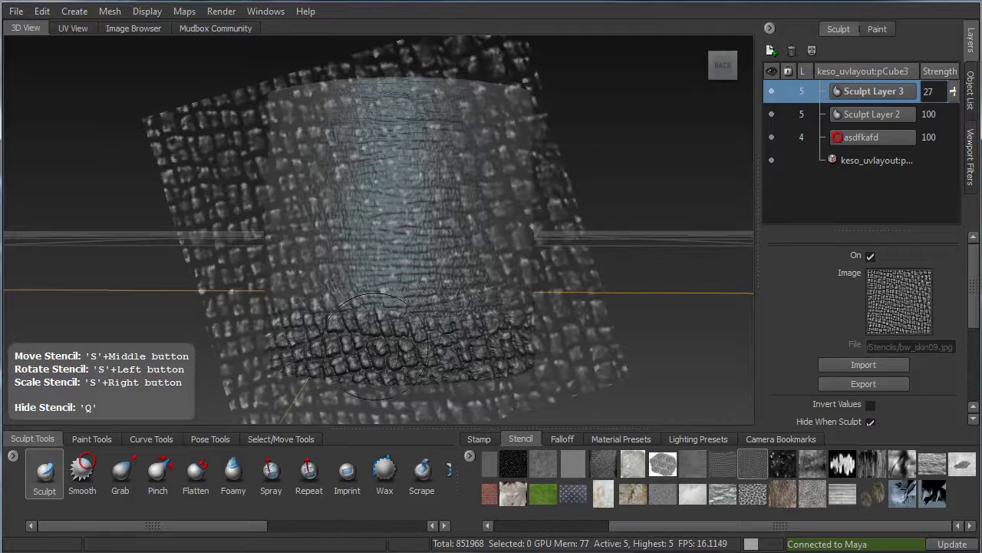
key(q)
- Turn off the skin09 stencil
alt+right_drag(377, 314, 422, 326)
alt+drag(422, 326, 464, 285)
alt+middle_drag(349, 320, 261, 274)
alt+drag(261, 274, 263, 309)
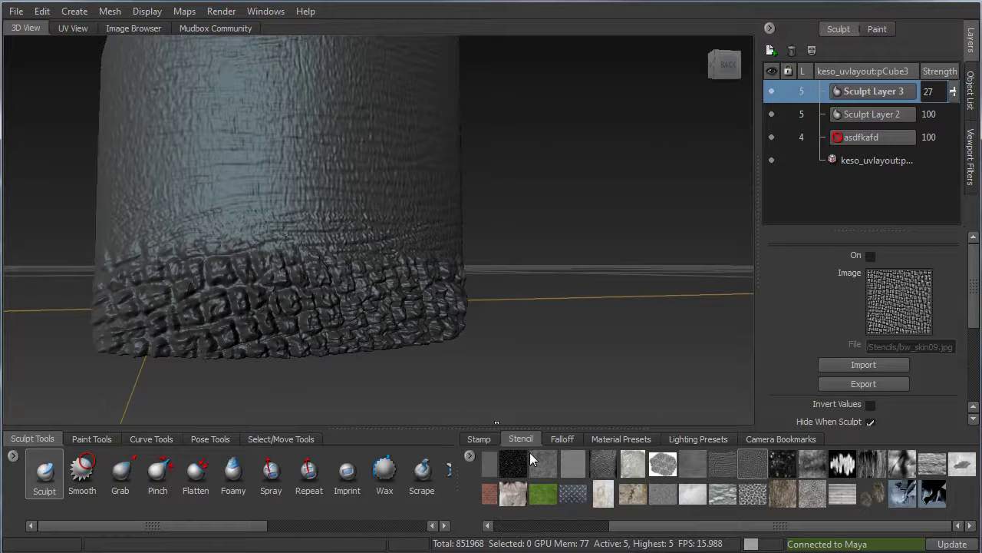
click(509, 524)
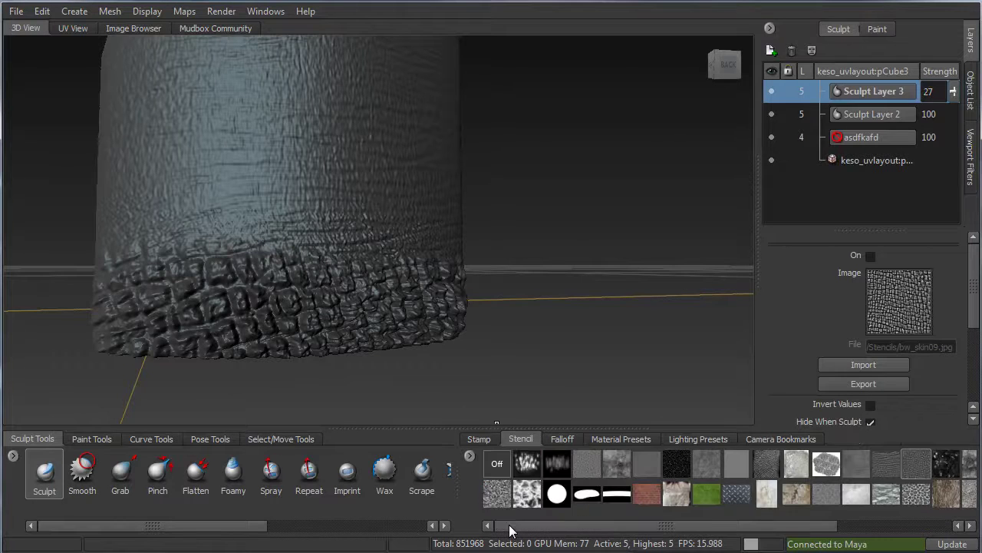
click(499, 463)
- Smooth the scaly band along the bottom of the curved back with the Smooth brush
alt+drag(253, 292, 275, 300)
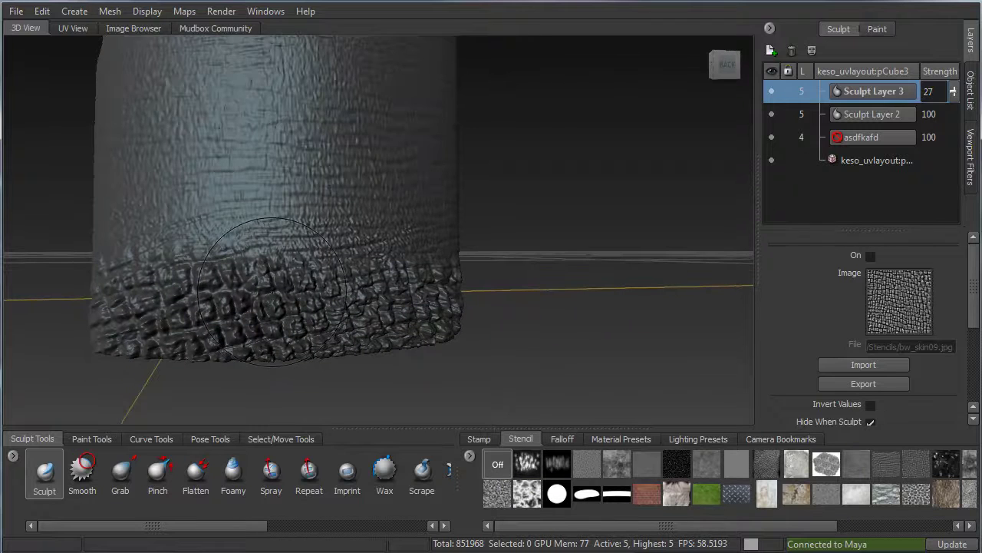
key(shift)
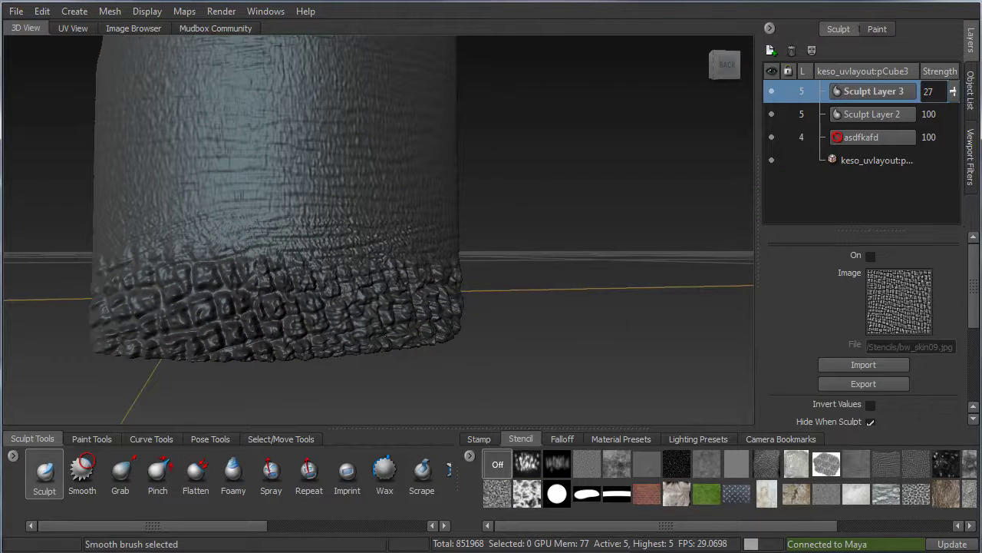
alt+drag(195, 301, 211, 303)
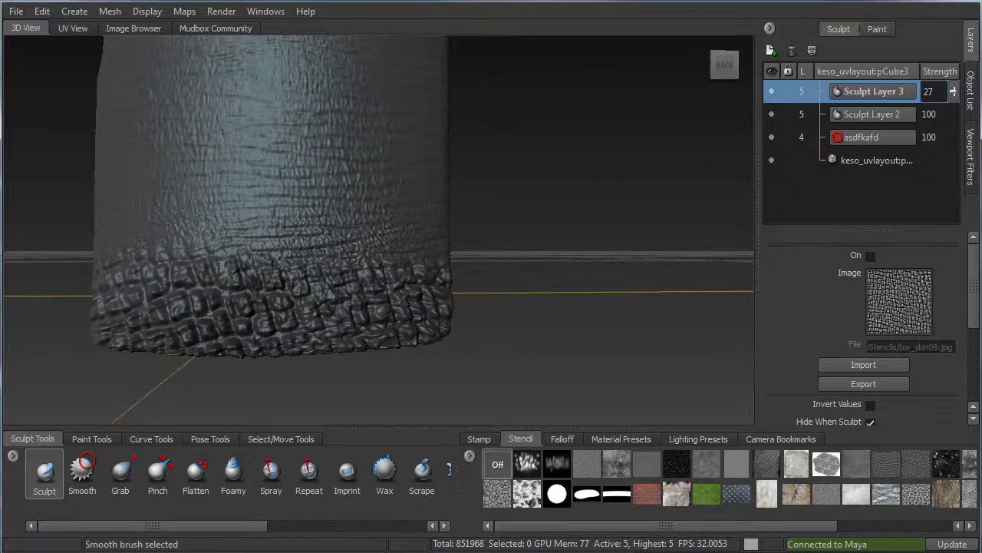
alt+drag(284, 321, 222, 319)
key(shift)
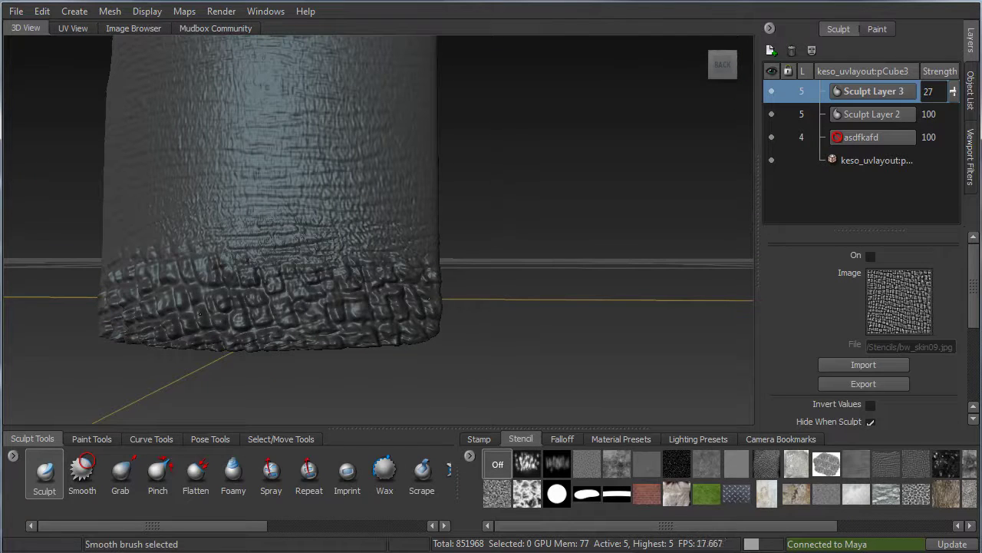
alt+drag(192, 338, 312, 332)
key(shift)
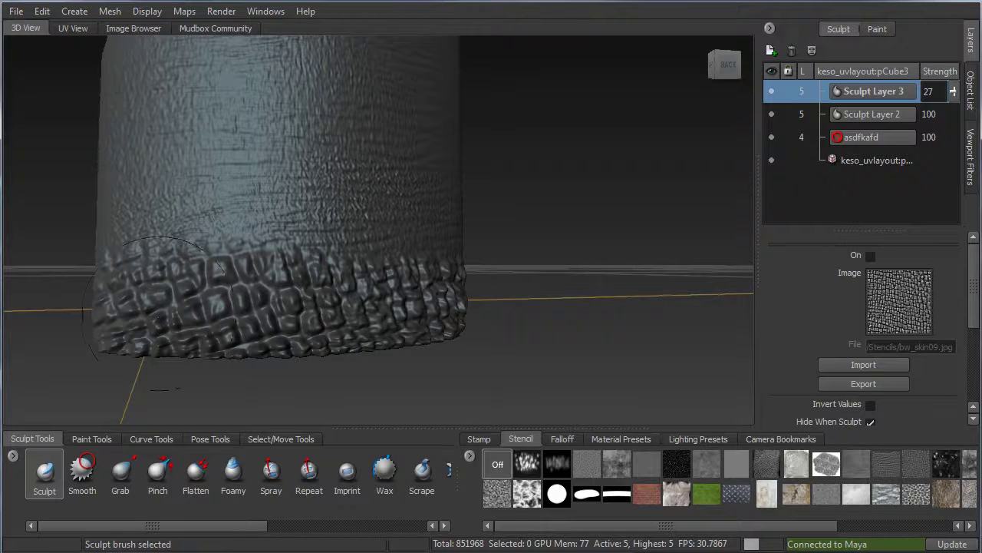
key(shift)
key(shift)
key(shift)
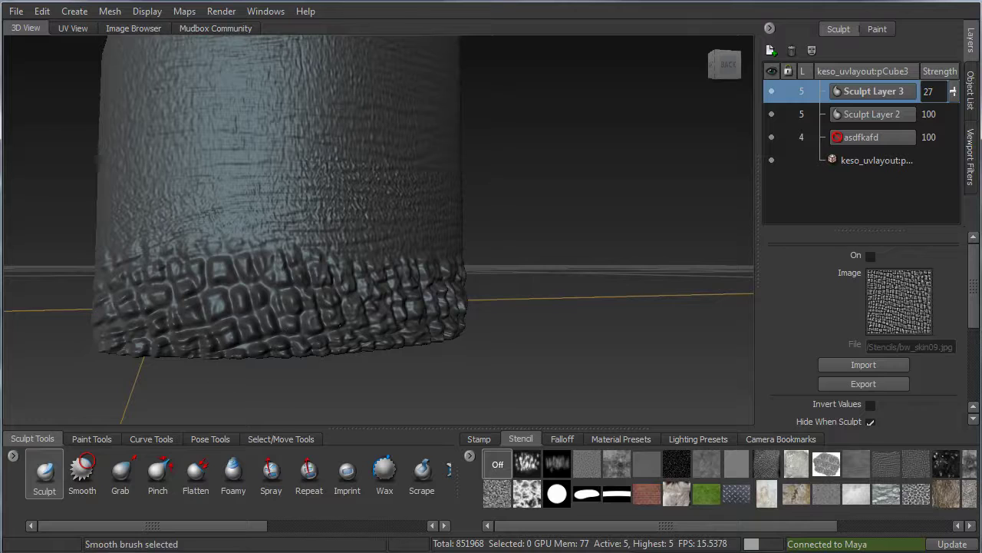
alt+drag(269, 322, 326, 321)
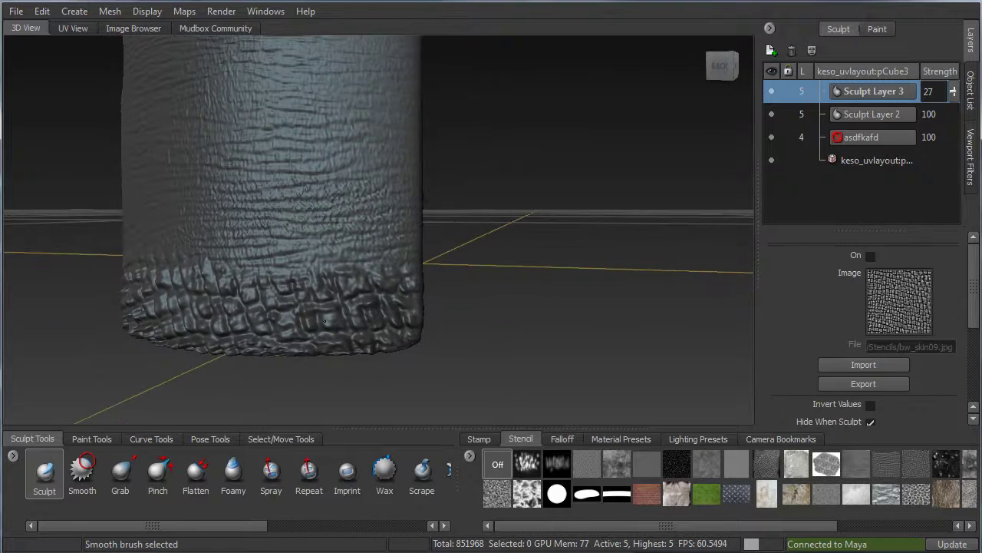
mouse_move(188, 314)
mouse_down()
mouse_move(105, 330)
mouse_move(376, 324)
mouse_move(382, 277)
mouse_up()
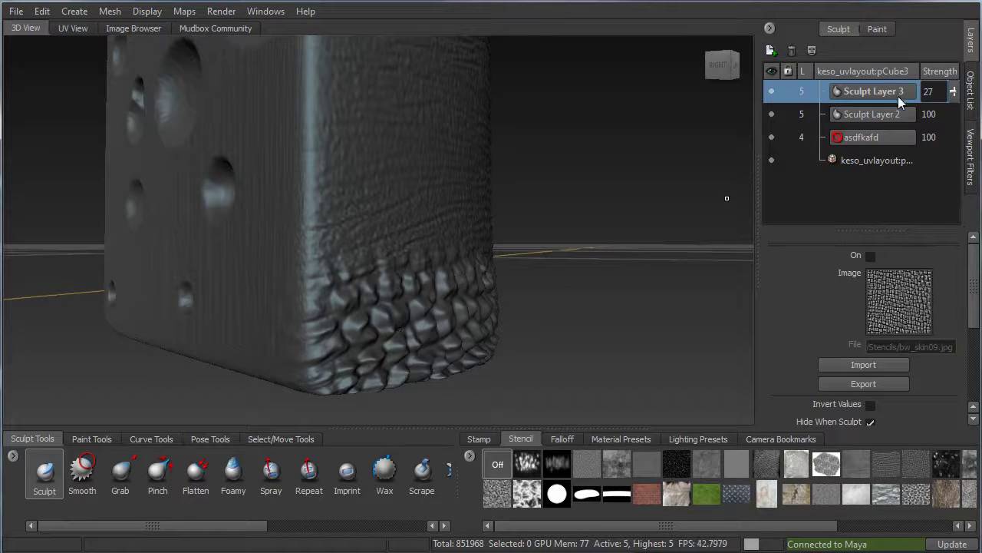
- Set the strength of Sculpt Layer 3 to 22
click(953, 91)
drag(952, 88, 955, 98)
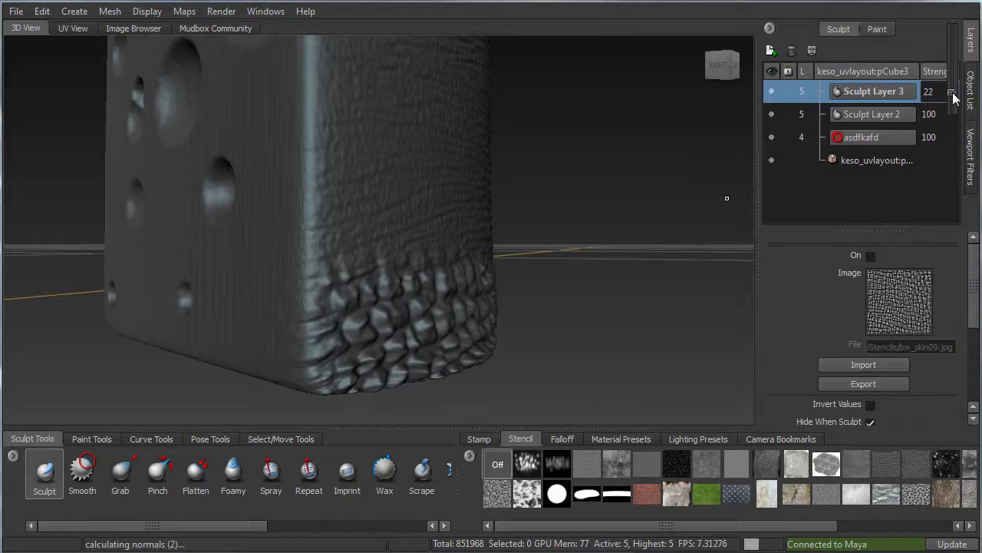
alt+drag(430, 269, 296, 330)
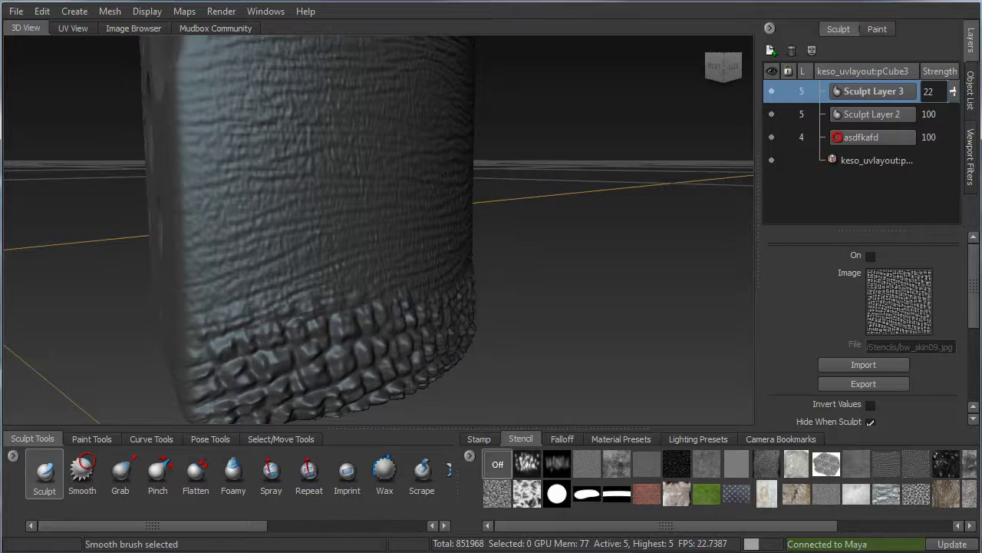
- Examine the holes, streaks and rind texture on the left side of the cheese from several angles and distances
alt+right_drag(523, 303, 415, 253)
alt+drag(461, 207, 330, 245)
alt+middle_drag(330, 192, 422, 277)
alt+drag(422, 277, 345, 287)
alt+right_drag(430, 291, 395, 280)
alt+middle_drag(461, 295, 365, 253)
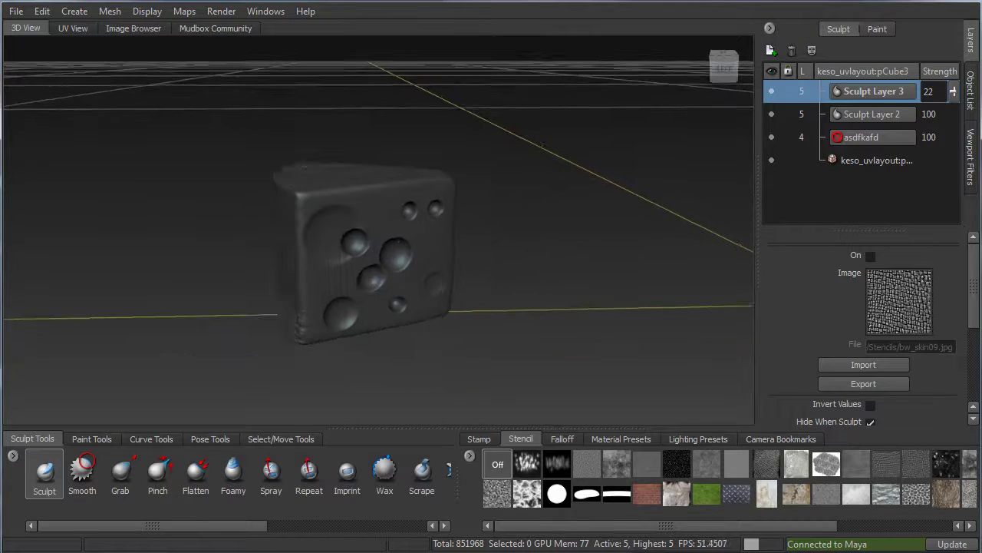
alt+right_drag(383, 249, 493, 255)
alt+right_drag(302, 244, 372, 240)
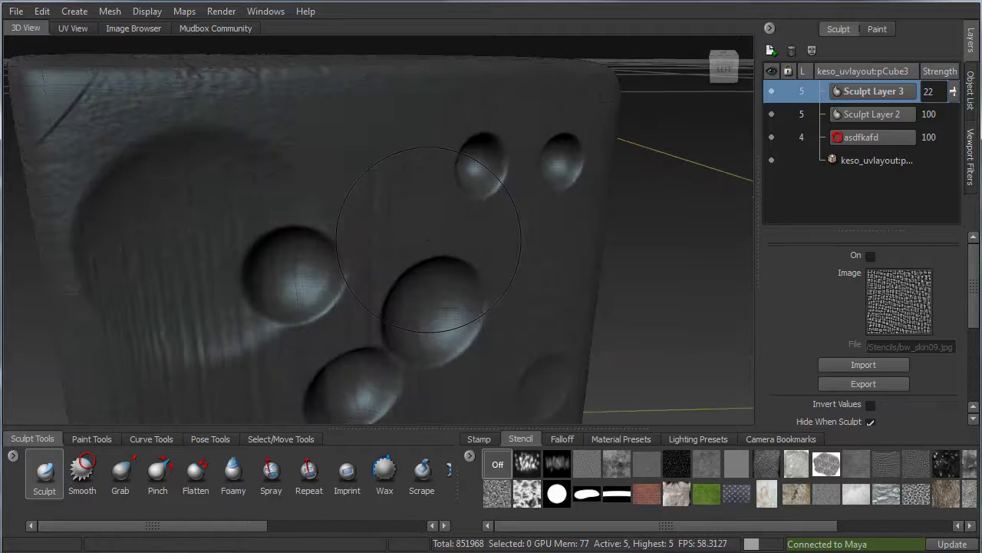
alt+drag(372, 240, 334, 218)
mouse_move(334, 219)
alt+right_down()
mouse_move(484, 186)
mouse_move(419, 261)
mouse_move(201, 252)
alt+right_up()
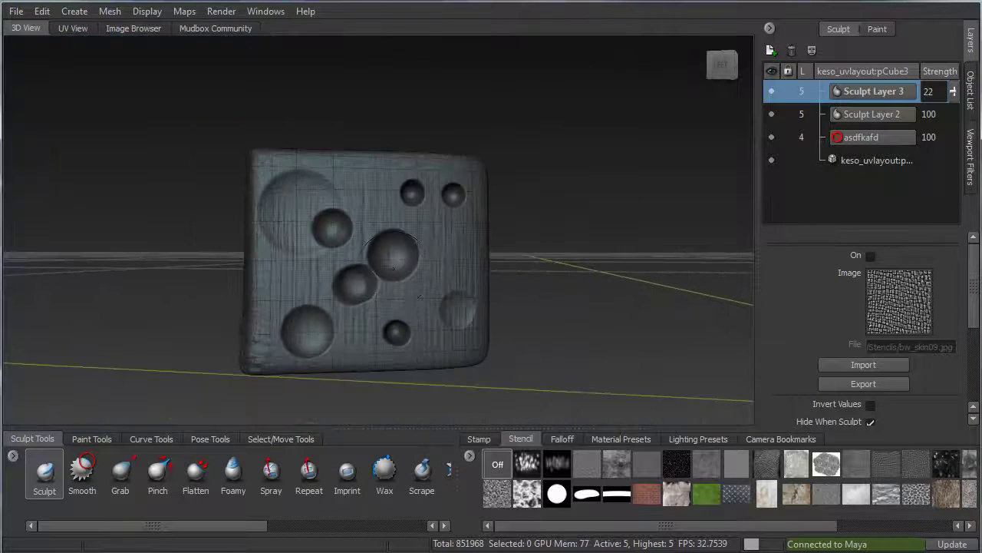
mouse_move(370, 247)
alt+mouse_down()
mouse_move(353, 276)
mouse_move(252, 236)
mouse_move(529, 229)
mouse_move(376, 297)
alt+mouse_up()
alt+drag(325, 264, 230, 269)
alt+right_drag(230, 268, 416, 254)
mouse_move(416, 254)
alt+mouse_down()
mouse_move(338, 263)
mouse_move(318, 200)
mouse_move(352, 231)
mouse_move(414, 231)
alt+mouse_up()
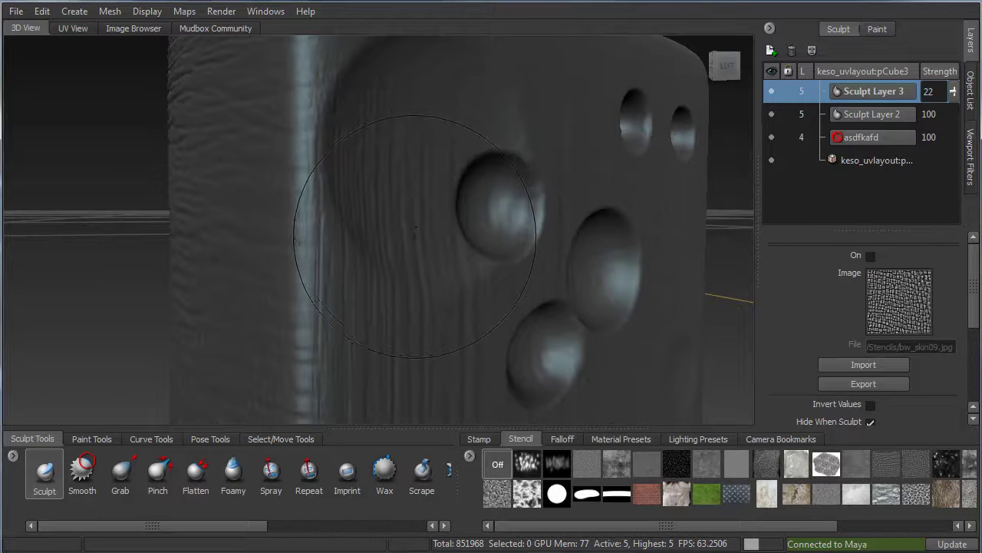
alt+right_drag(414, 236, 323, 230)
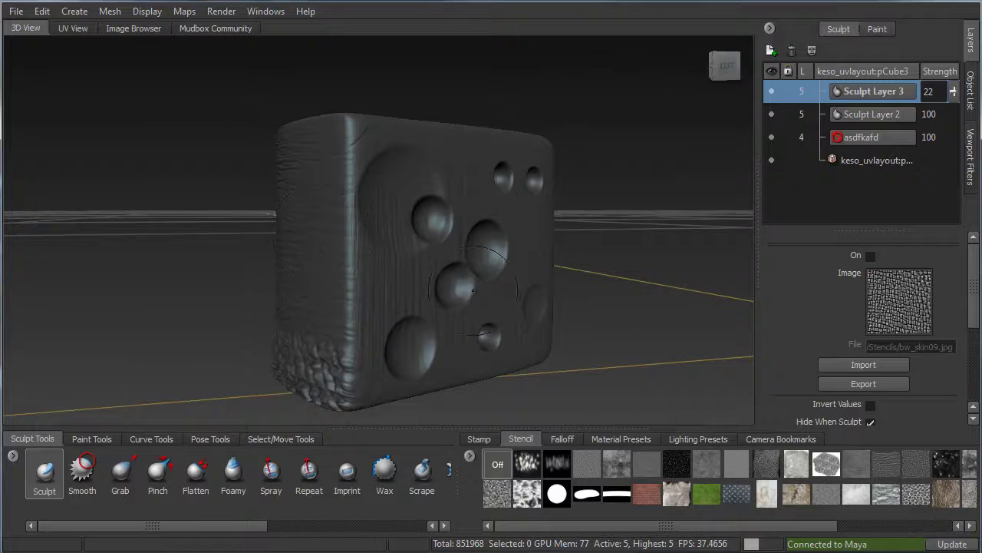
alt+drag(524, 332, 475, 343)
alt+middle_drag(495, 288, 455, 244)
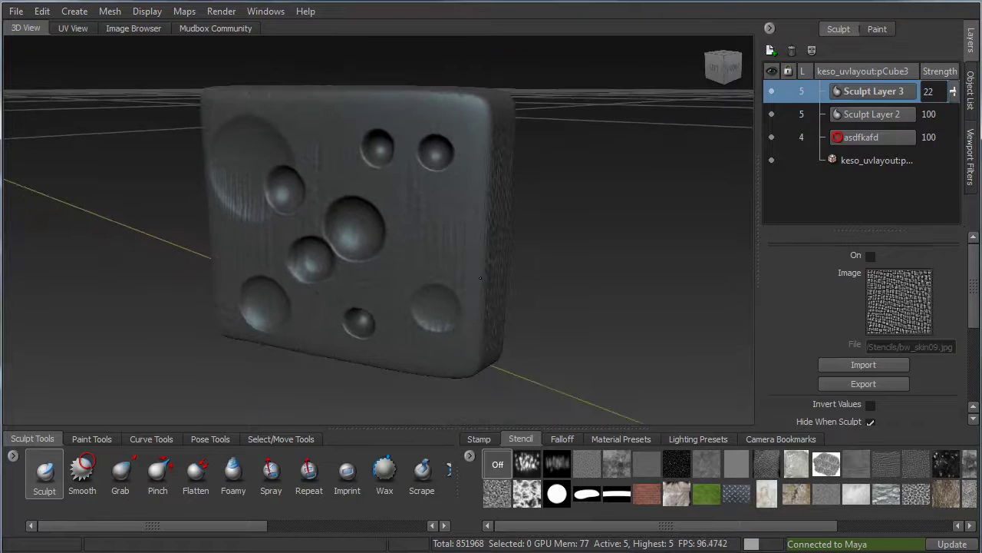
alt+drag(454, 244, 434, 301)
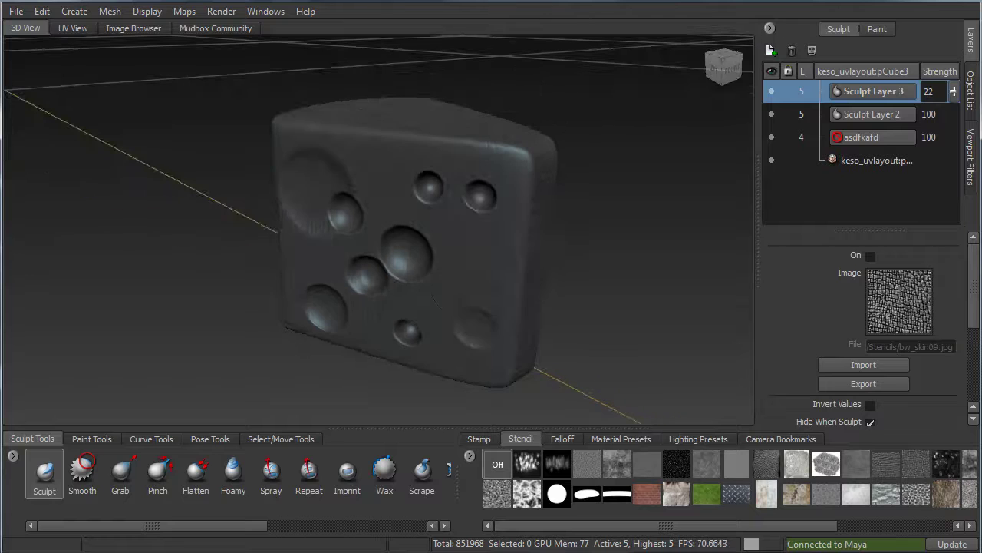
- Examine the narrow front edge, the pitted top and the holed sides of the whole cheese wedge
alt+right_drag(451, 178, 545, 185)
alt+drag(545, 185, 427, 199)
alt+right_drag(426, 199, 390, 182)
alt+drag(390, 182, 424, 172)
alt+middle_drag(424, 173, 441, 214)
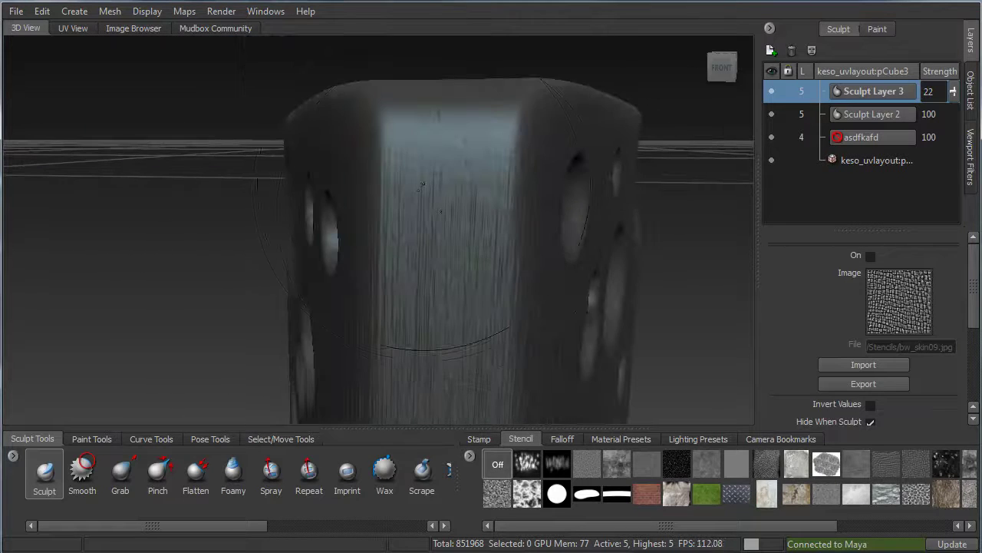
mouse_move(437, 275)
alt+mouse_down()
mouse_move(369, 274)
mouse_move(330, 246)
mouse_move(309, 187)
mouse_move(444, 234)
mouse_move(416, 329)
alt+mouse_up()
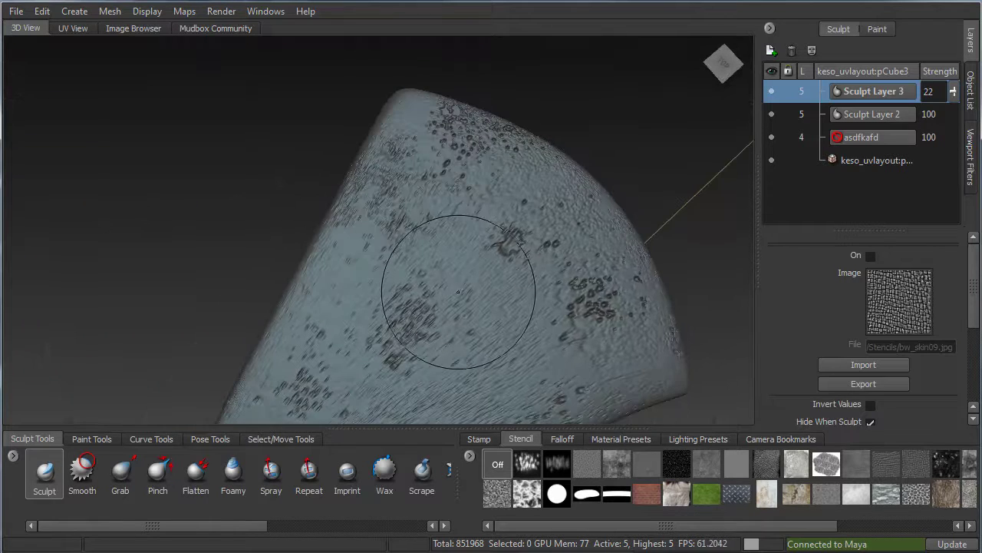
alt+drag(578, 362, 378, 189)
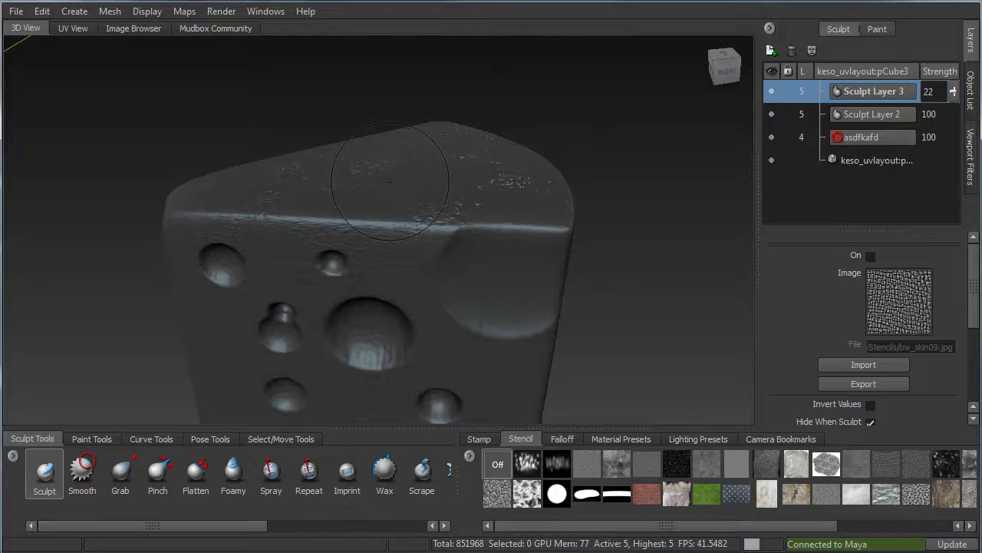
mouse_move(381, 308)
alt+mouse_down()
mouse_move(417, 262)
mouse_move(397, 225)
mouse_move(582, 239)
alt+mouse_up()
mouse_move(468, 258)
alt+mouse_down()
mouse_move(510, 264)
mouse_move(496, 273)
alt+mouse_up()
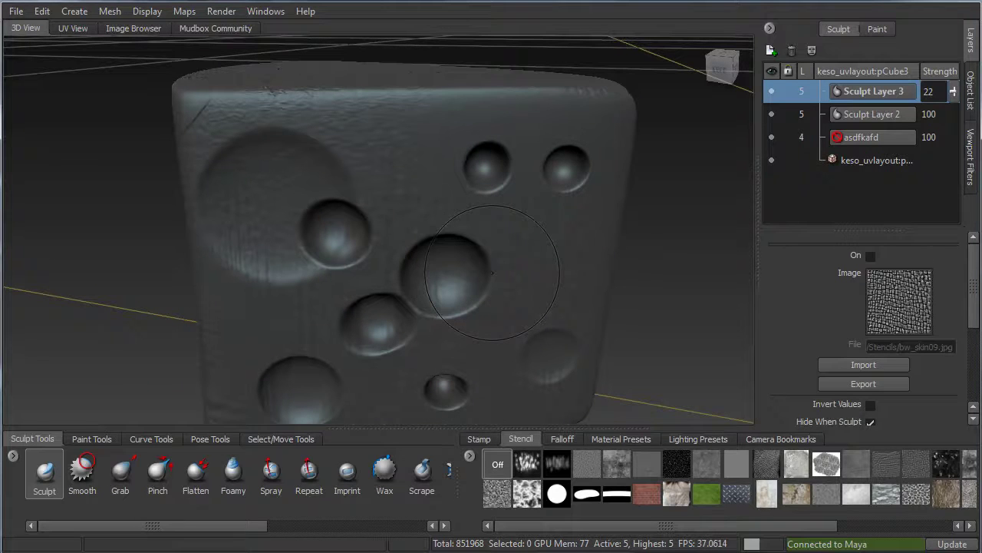
alt+right_drag(476, 277, 441, 271)
mouse_move(441, 272)
alt+mouse_down()
mouse_move(405, 288)
mouse_move(376, 286)
mouse_move(229, 257)
alt+mouse_up()
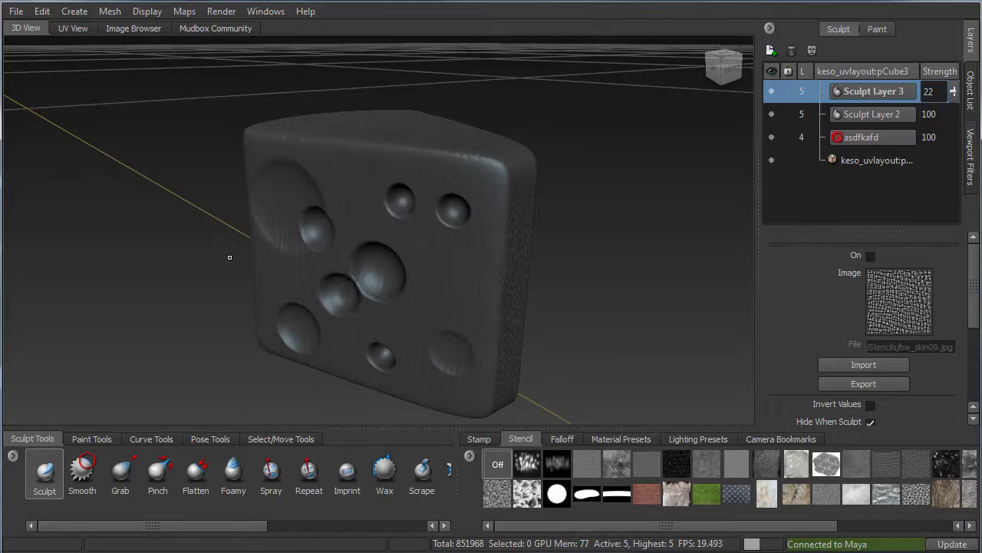
- Start a new texture map extraction operation and choose Normal Map as the map to generate
click(150, 12)
mouse_move(187, 16)
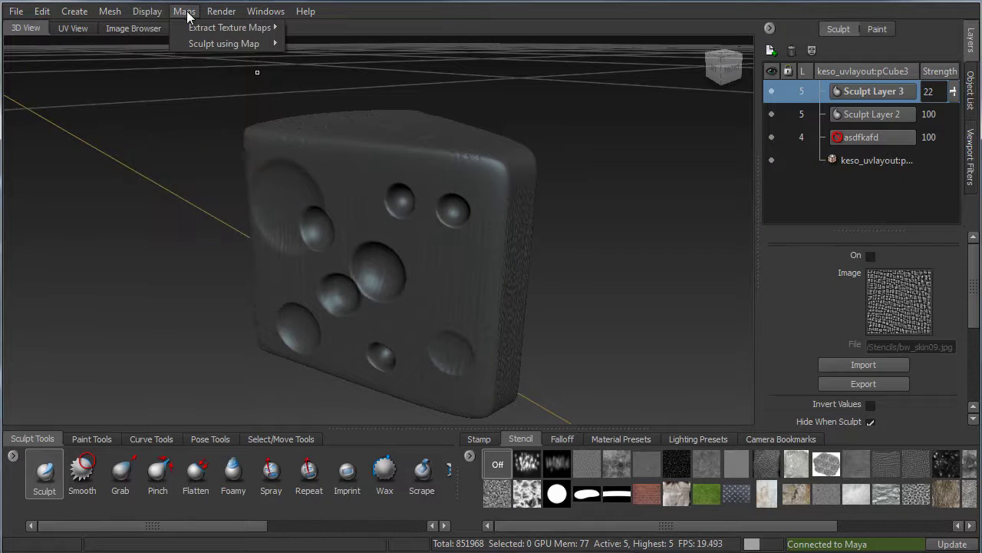
mouse_move(205, 30)
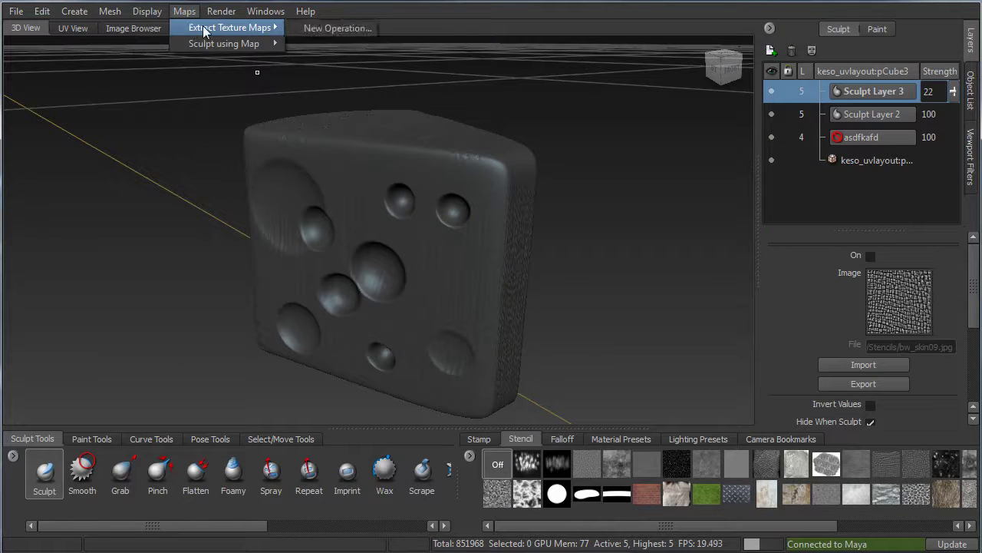
click(325, 29)
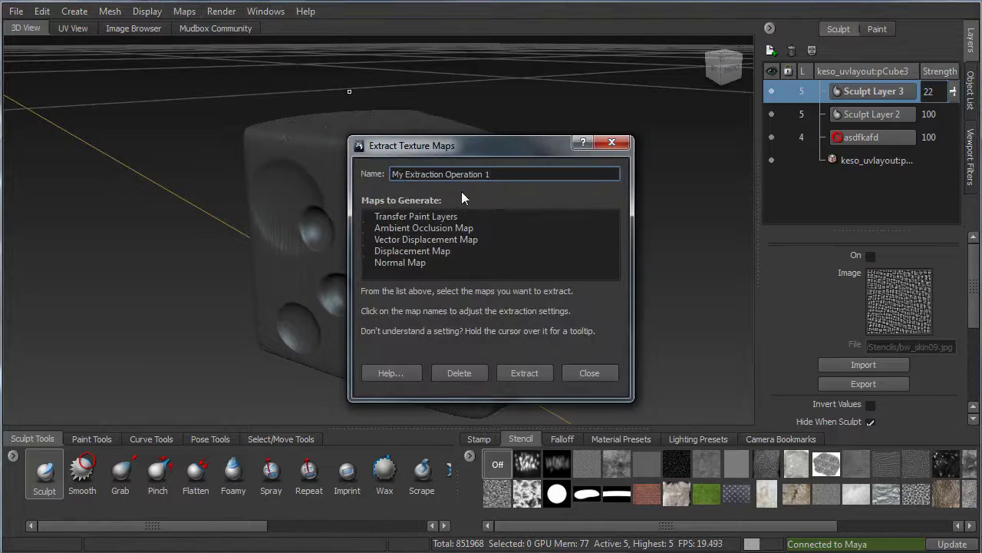
click(406, 262)
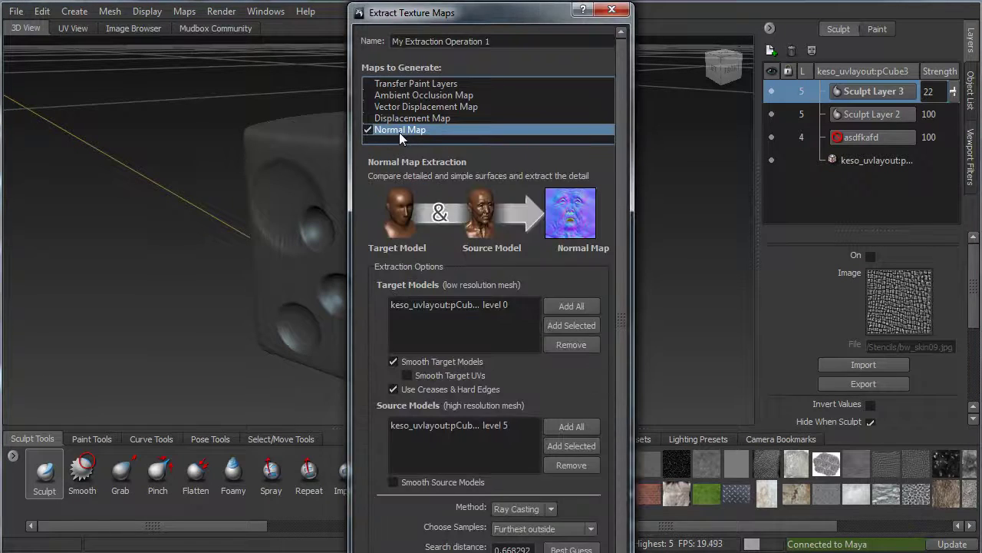
mouse_move(469, 12)
mouse_down()
mouse_move(475, 0)
mouse_move(458, 8)
mouse_up()
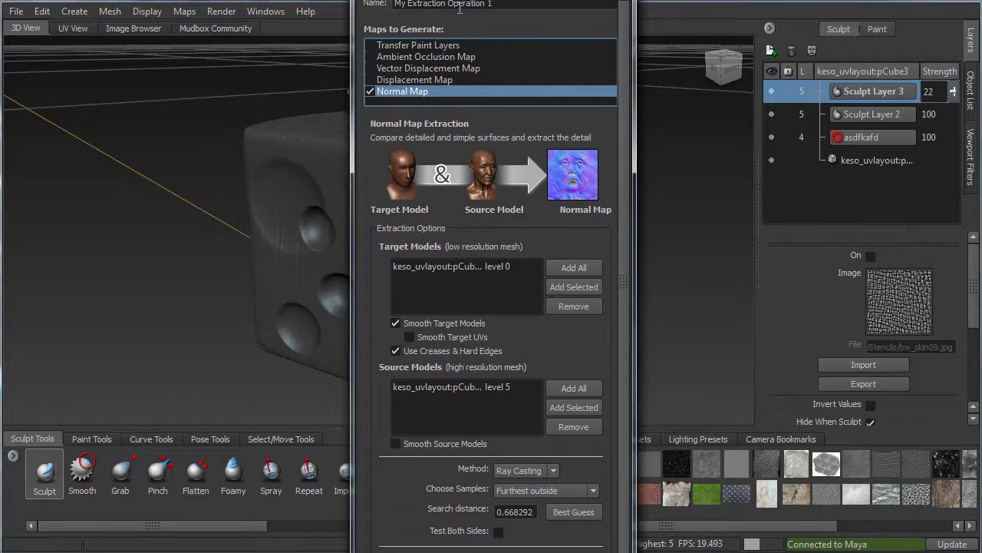
- Select the level 0 target model and the level 5 source model, and set the normal map extraction method to Subdivision
click(429, 267)
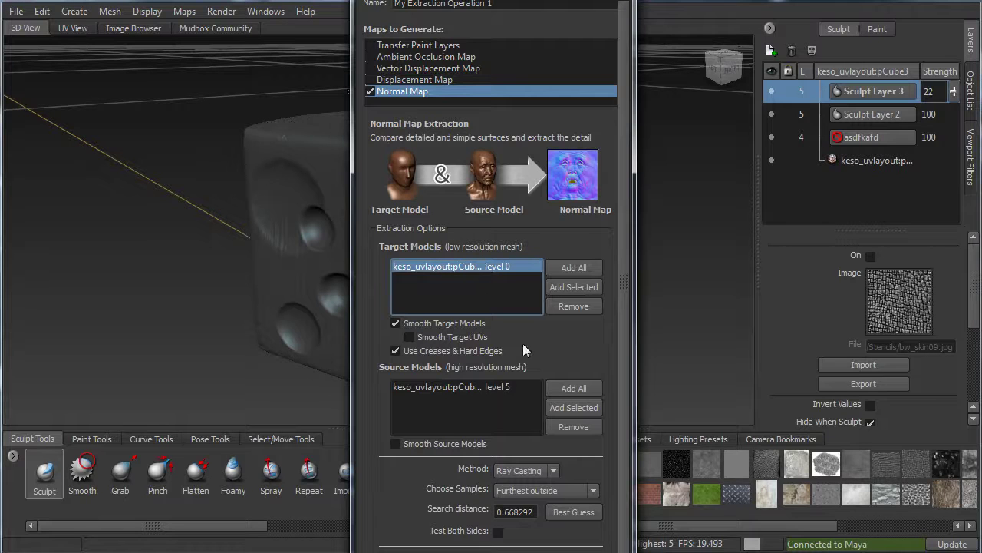
click(475, 281)
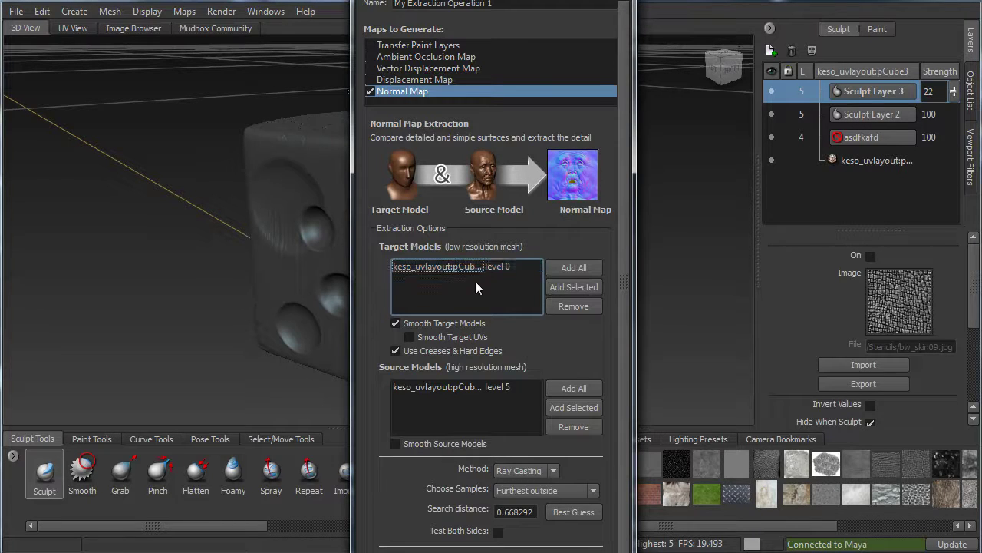
click(480, 270)
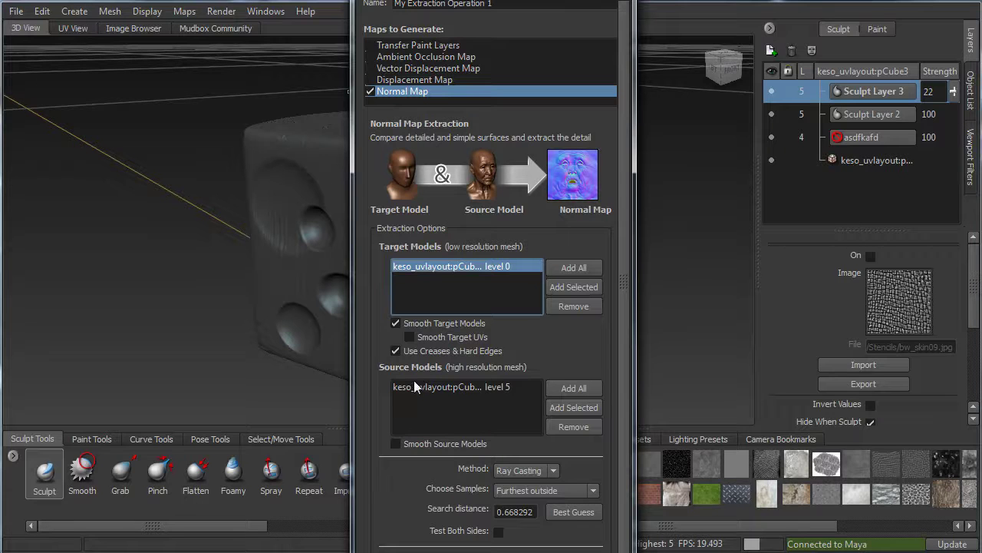
click(464, 386)
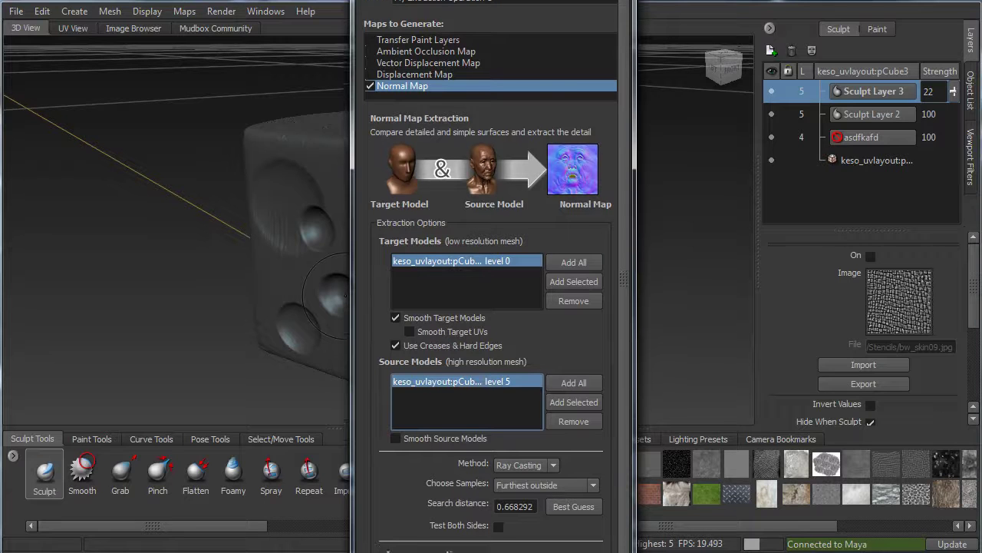
drag(618, 341, 630, 479)
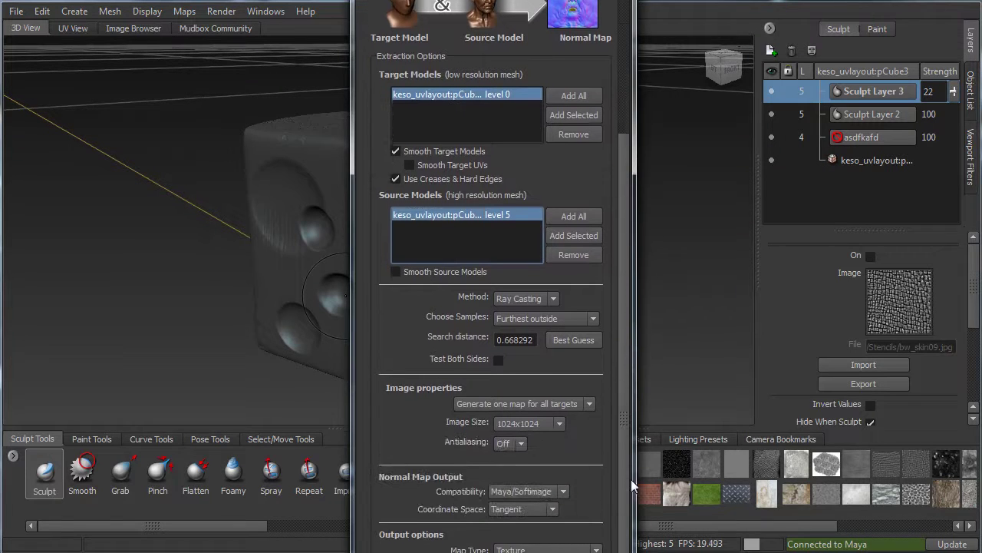
click(529, 298)
click(530, 310)
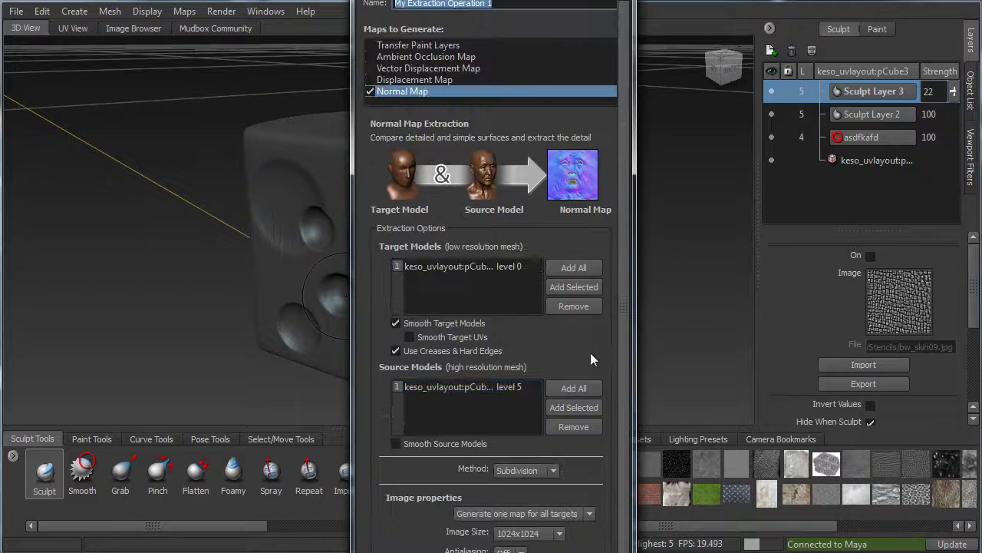
- Set the normal map's image size to 2048x2048 and choose Maya/Softimage as its output compatibility
scroll(626, 362, down, 3)
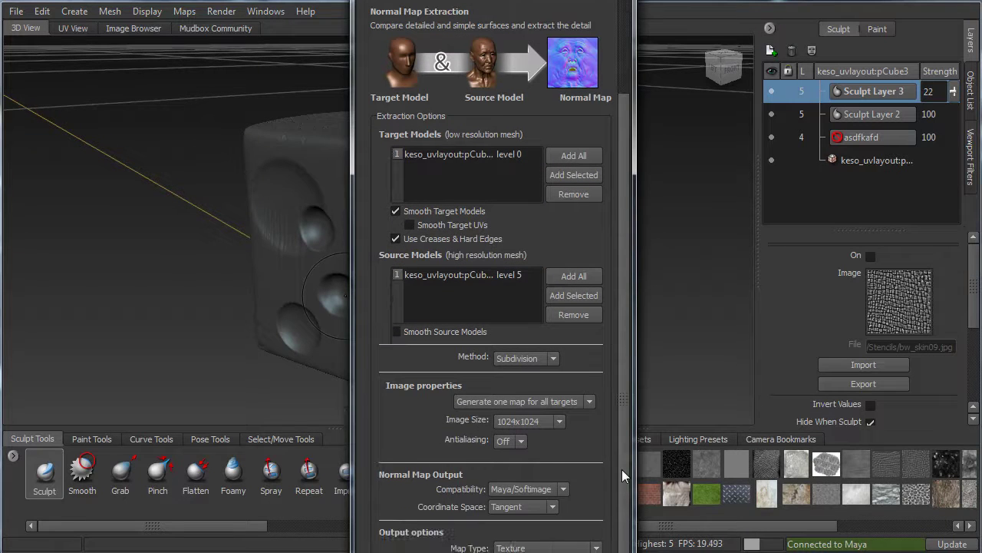
click(529, 423)
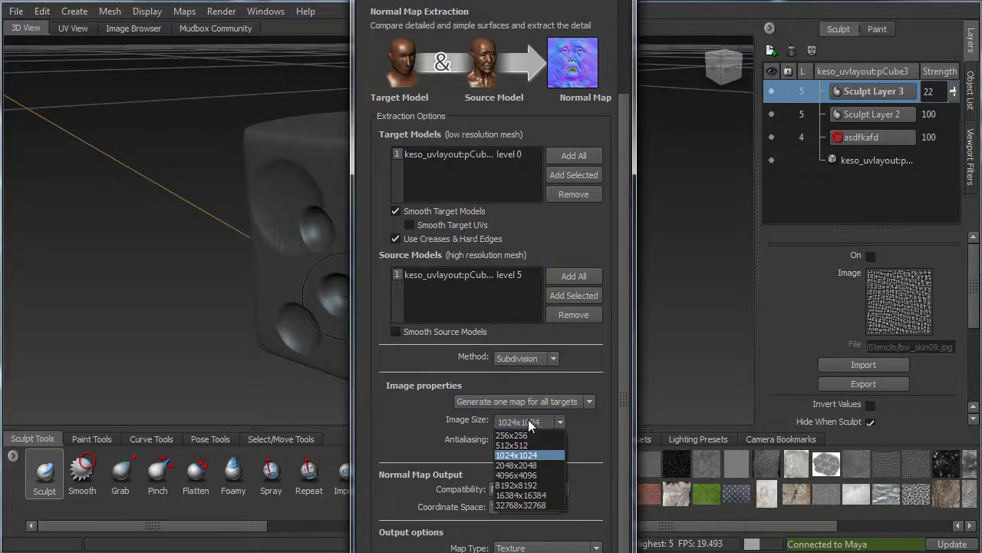
click(528, 465)
click(527, 465)
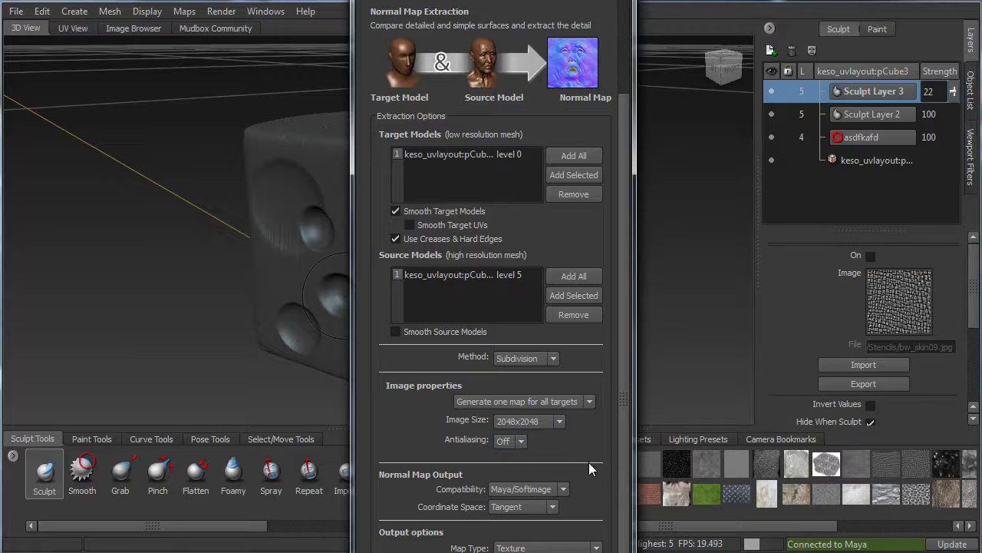
click(522, 490)
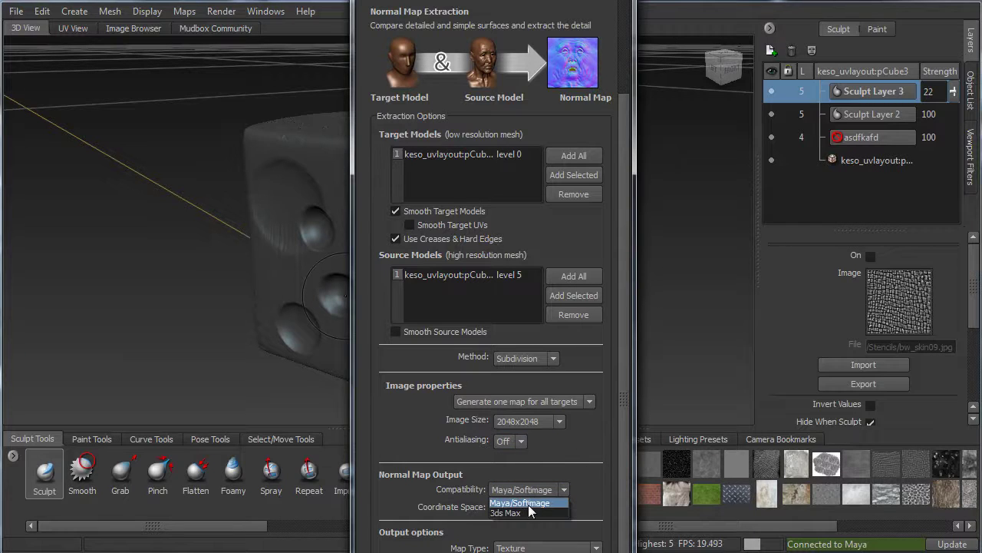
click(526, 500)
click(519, 490)
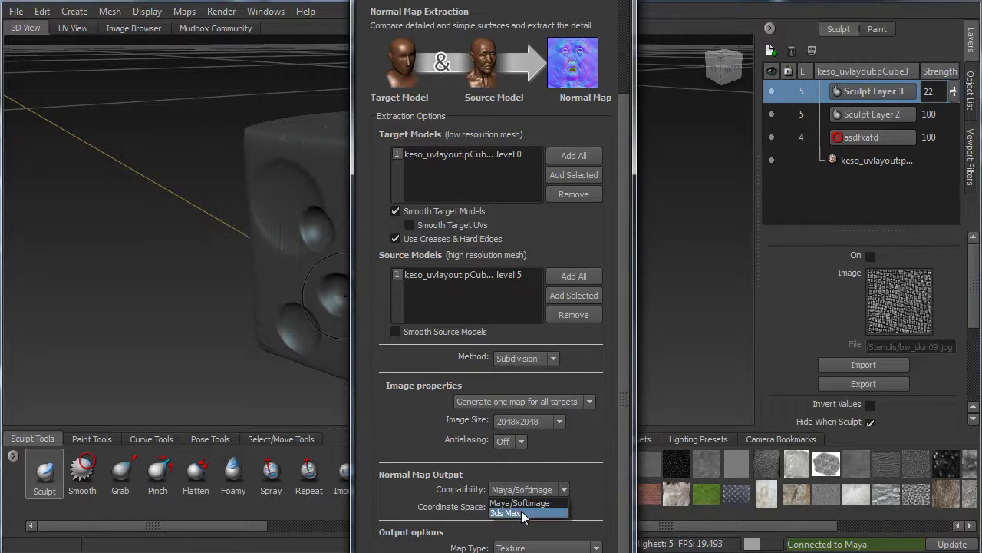
click(529, 503)
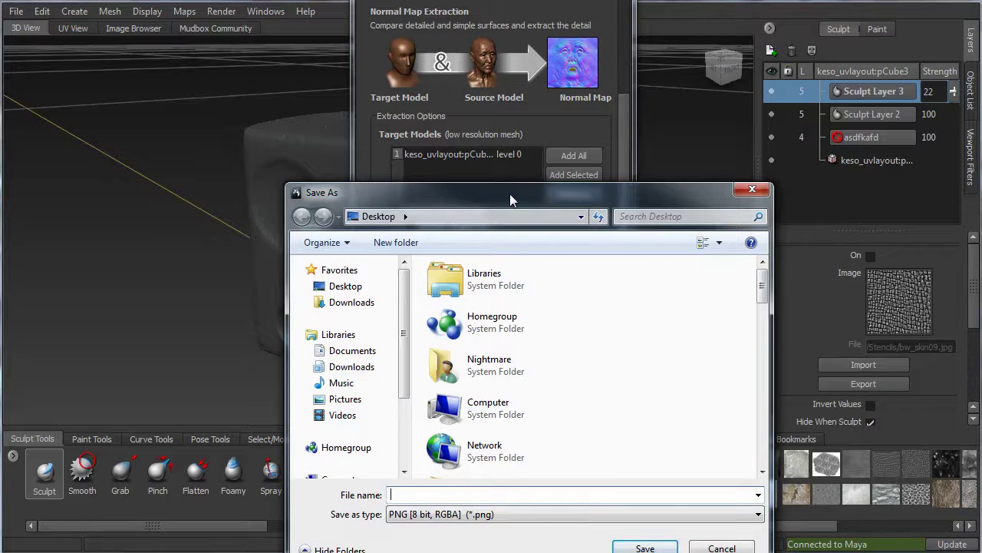
- Save the normal map output to the Desktop as keso_normal in OpenEXR format, run the extraction and close its results
drag(510, 194, 478, 100)
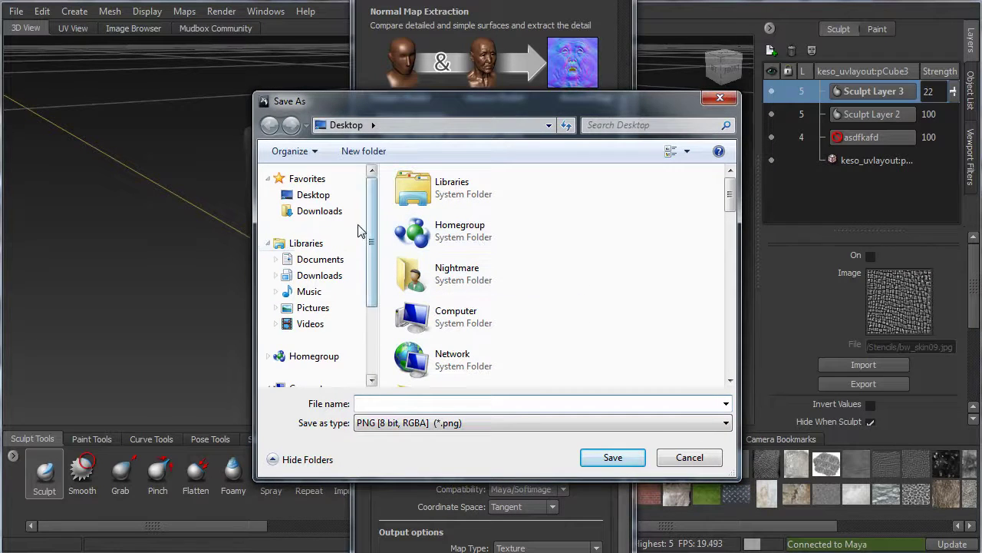
click(307, 195)
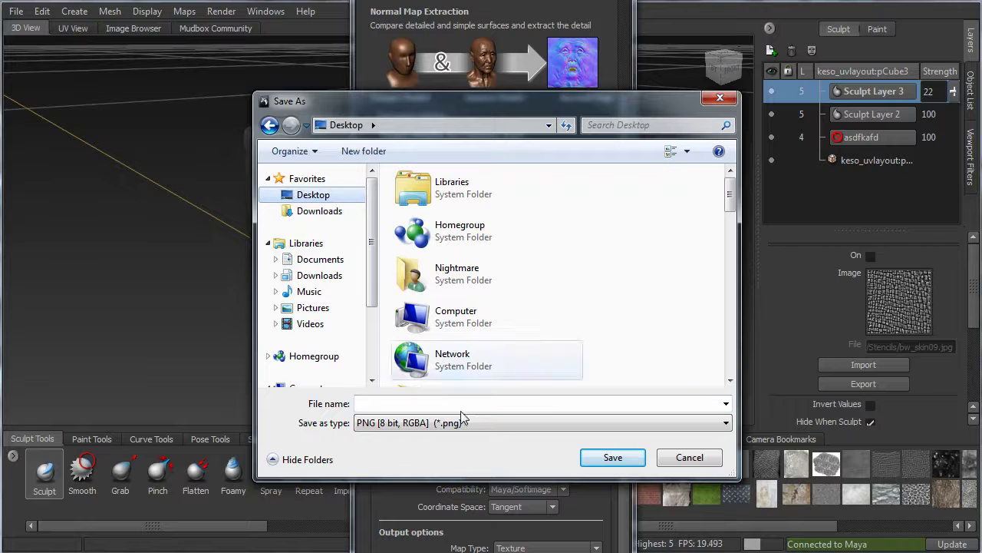
click(477, 422)
click(483, 402)
click(484, 404)
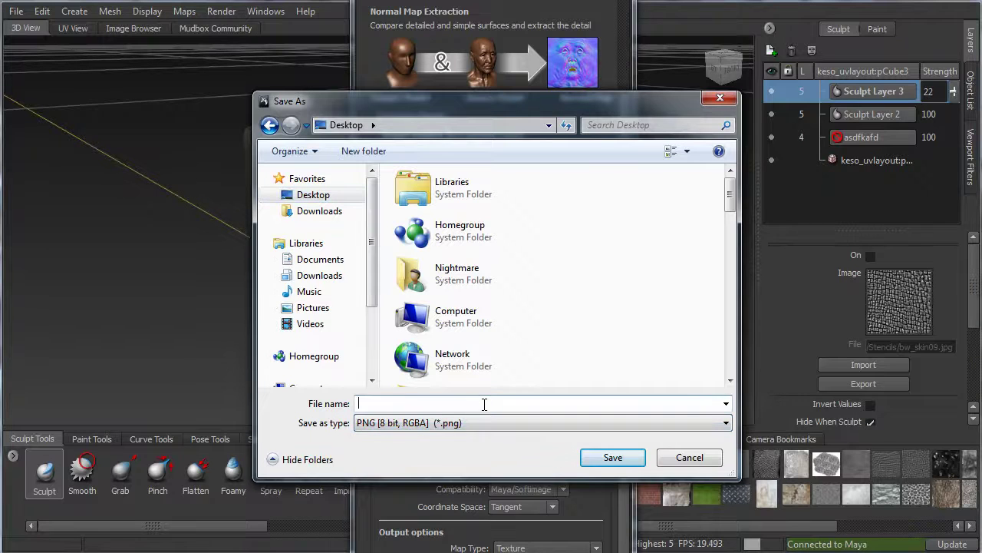
text(keso)
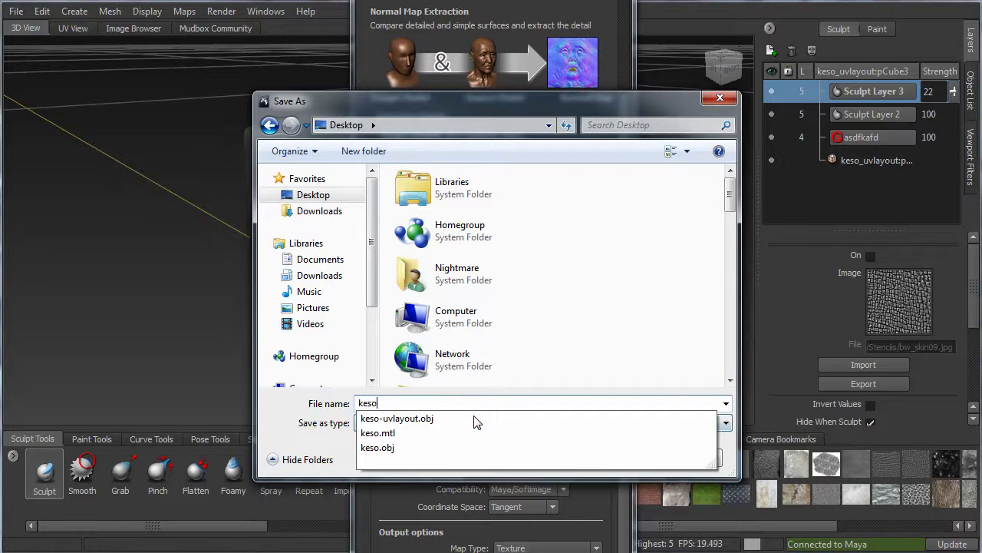
text(_normal)
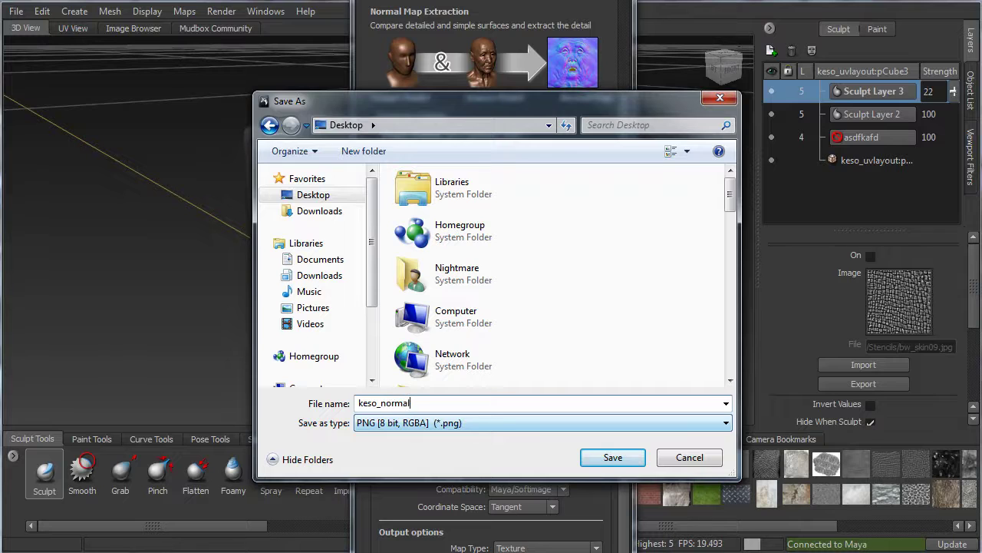
click(475, 422)
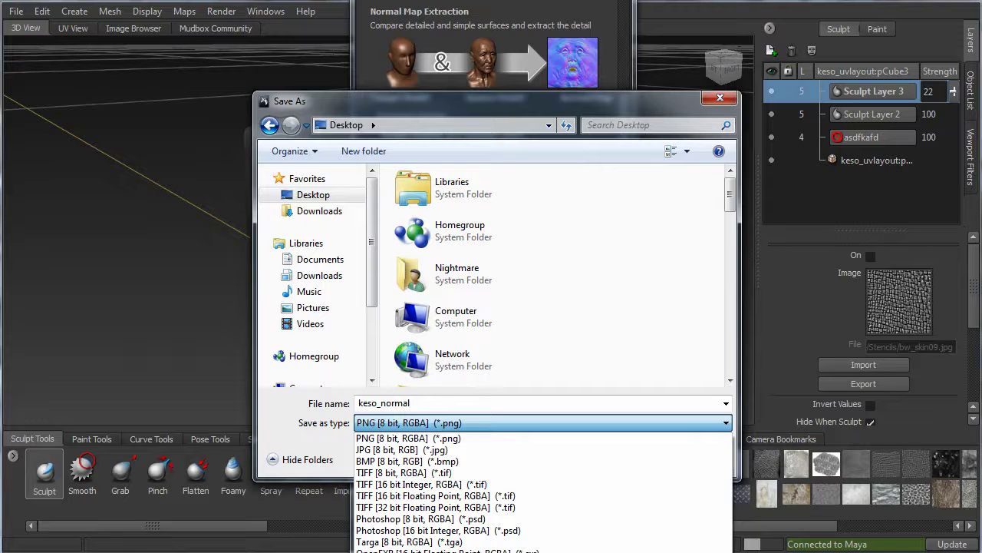
click(430, 551)
click(610, 458)
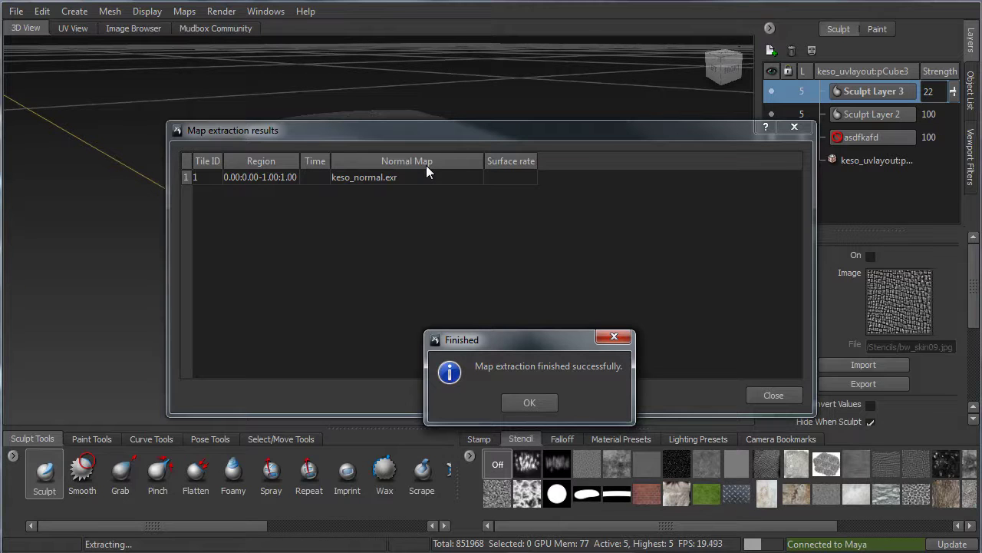
click(540, 401)
click(770, 395)
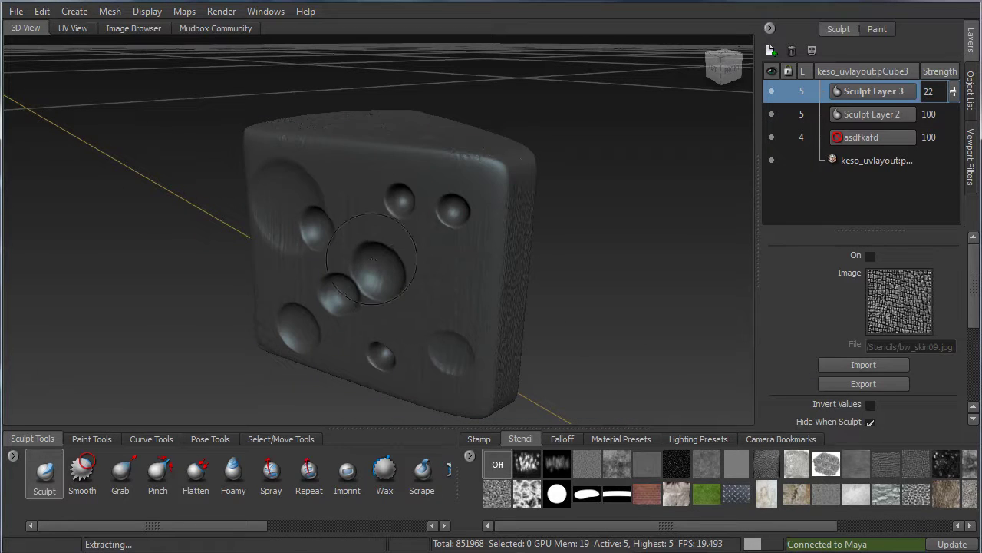
- Start a second new texture map extraction operation and choose Displacement Map as the map to generate
click(184, 11)
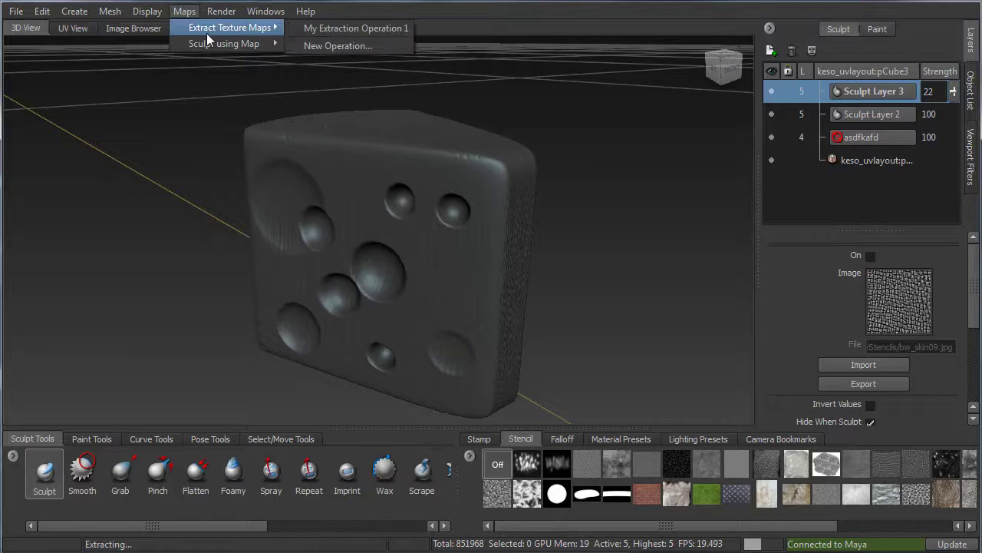
mouse_move(256, 31)
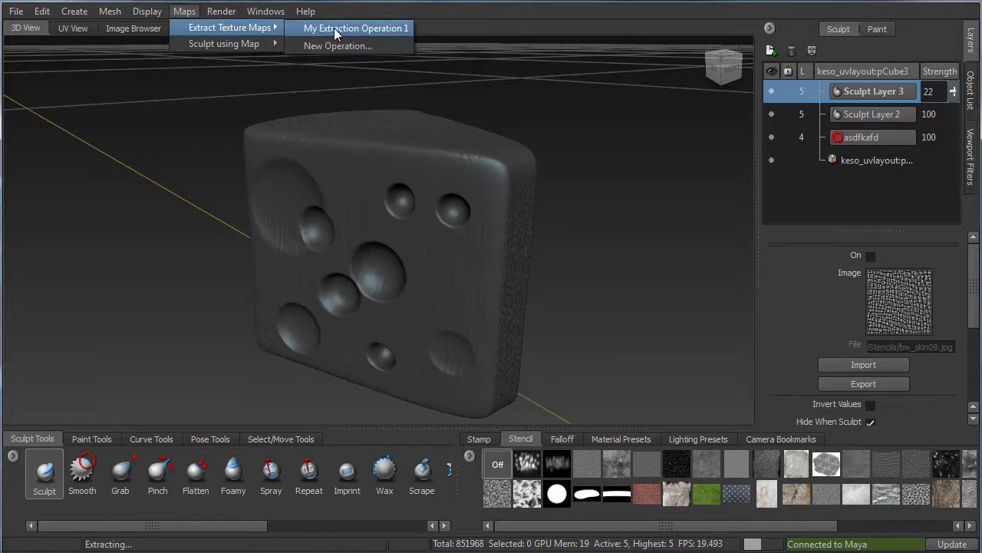
click(347, 45)
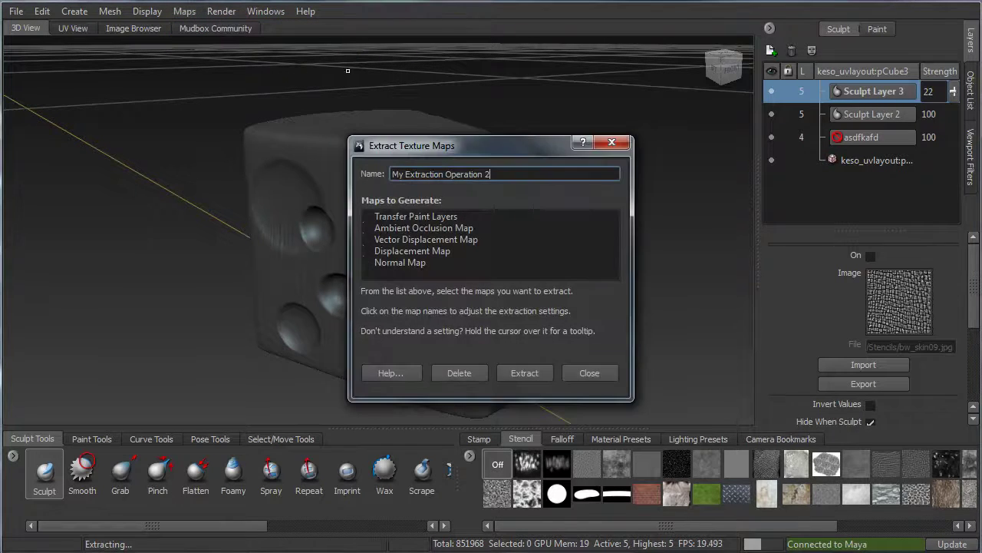
click(424, 250)
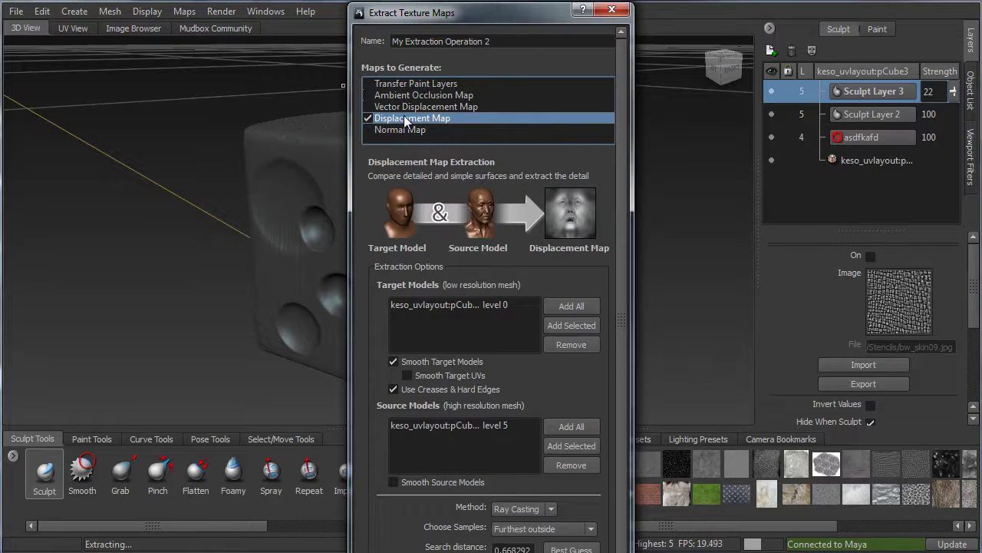
- Select level 0 for the target model and level 5 for the source model of the displacement map
click(491, 303)
click(469, 317)
click(498, 305)
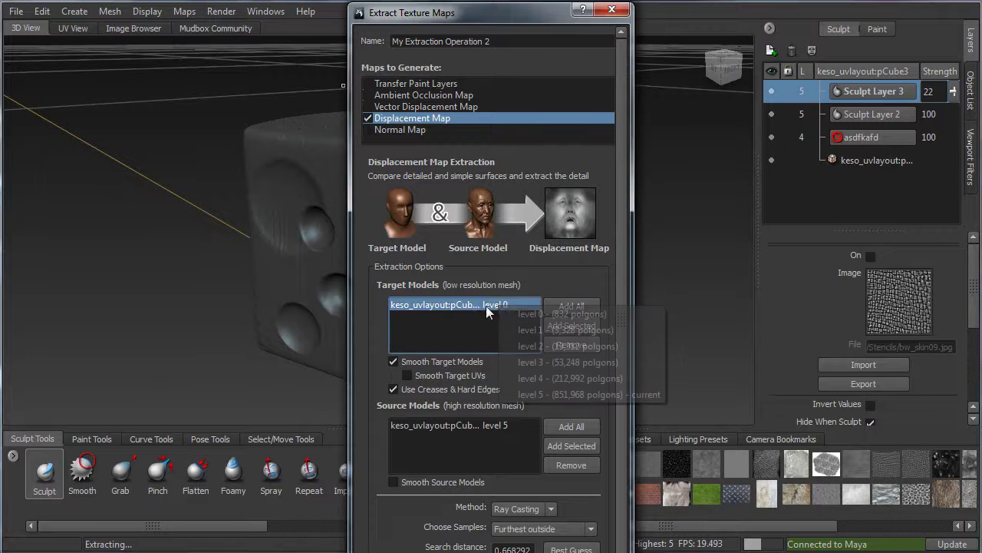
click(472, 310)
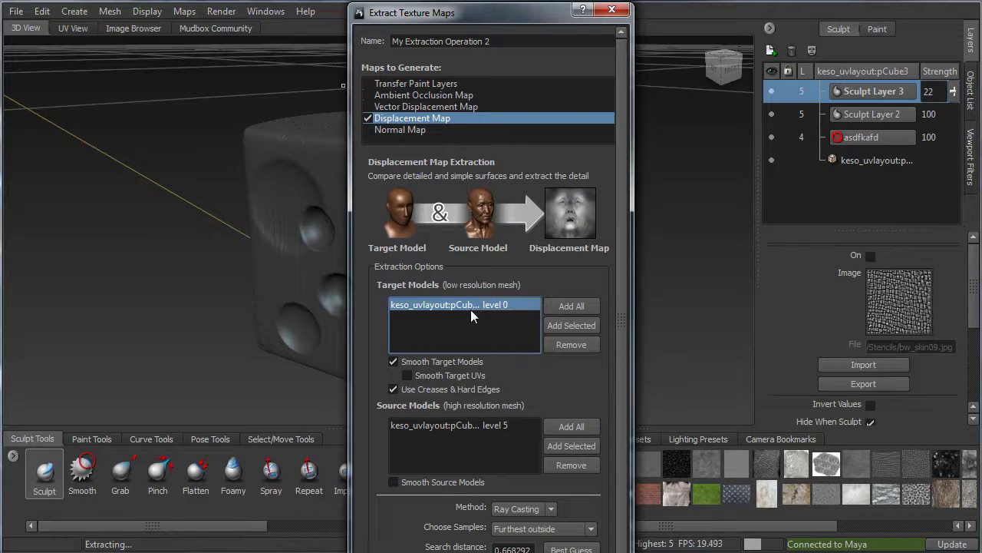
click(499, 305)
click(480, 327)
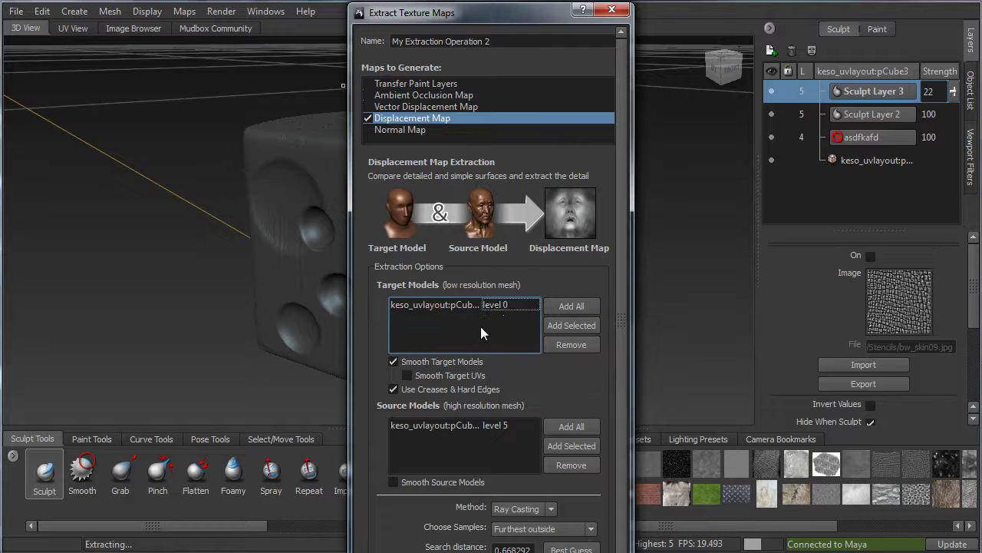
click(496, 306)
click(476, 342)
click(501, 435)
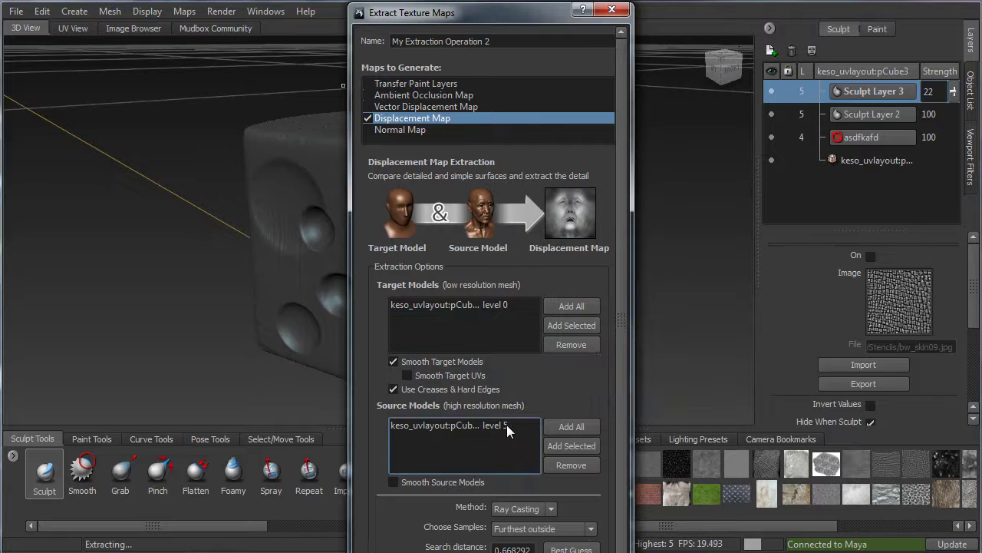
click(506, 425)
click(497, 486)
- Set the displacement map extraction method to Subdivision and its image size to 2048x2048
scroll(625, 396, down, 1)
scroll(624, 396, down, 5)
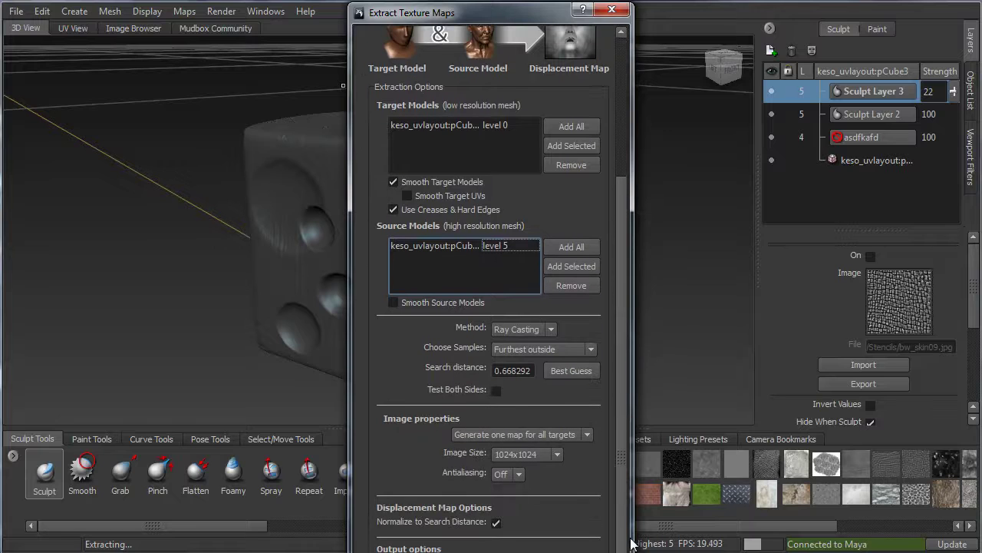
click(548, 330)
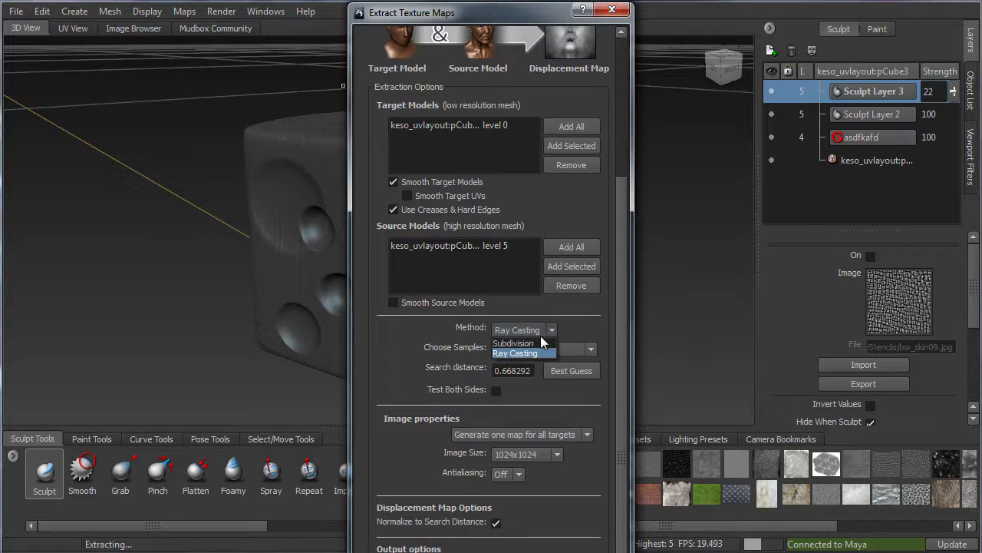
click(514, 343)
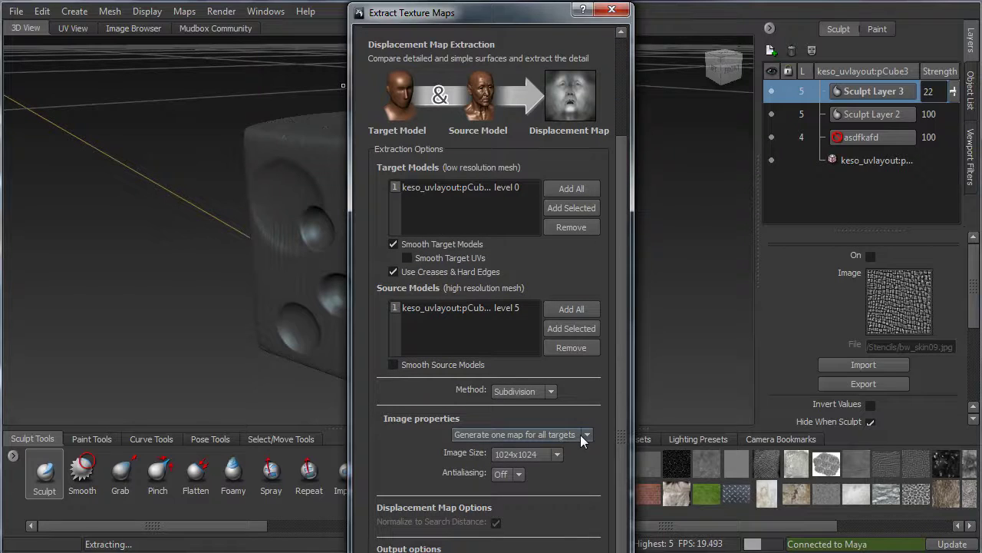
click(551, 454)
click(532, 497)
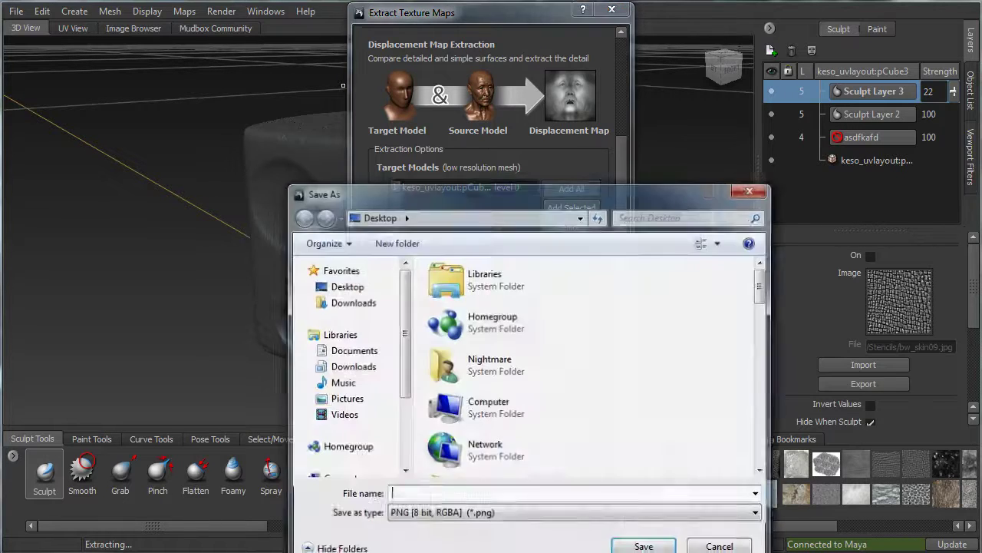
- Save the displacement map as keso_disp in OpenEXR 32 bit Floating Point, RGBA format, run the extraction and close its results
drag(467, 193, 459, 85)
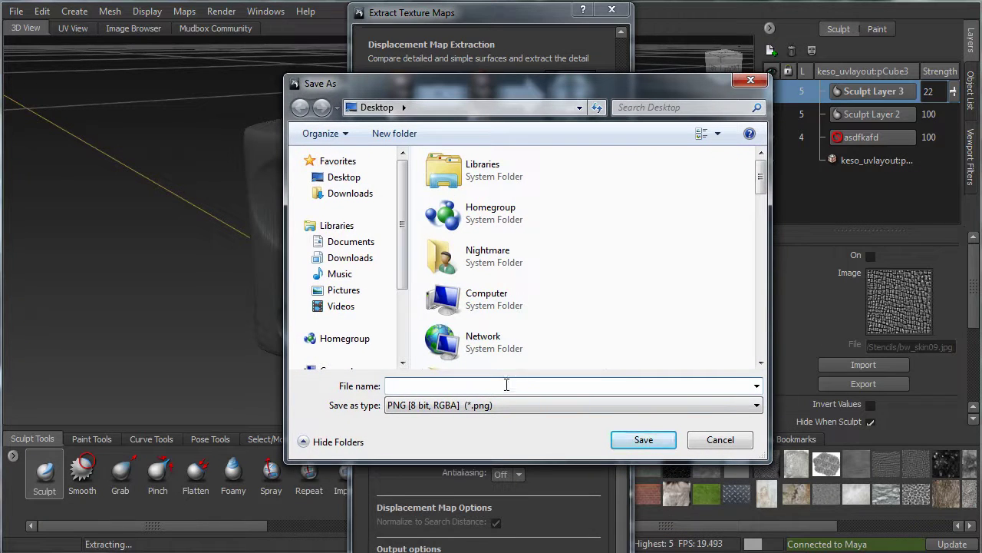
text(keso_)
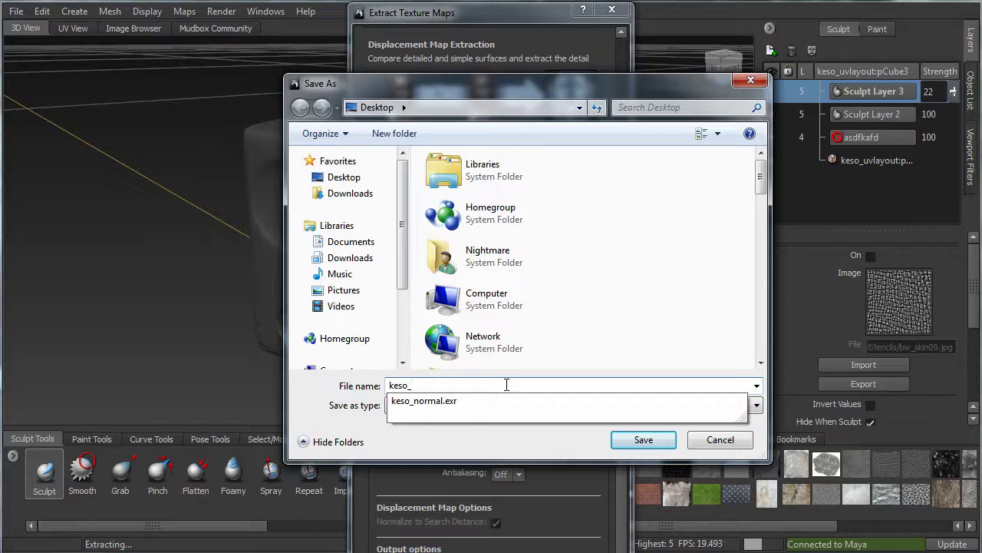
text(disp)
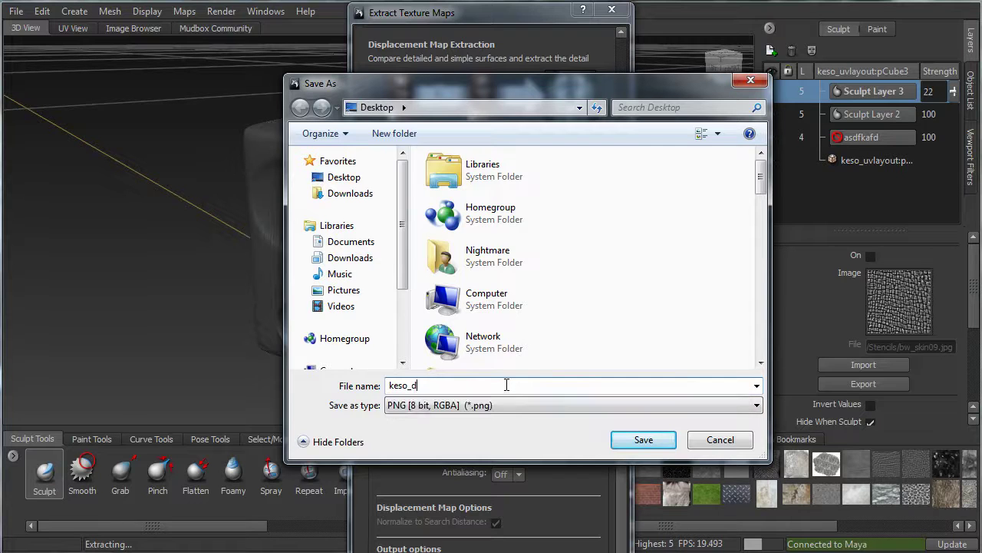
click(602, 405)
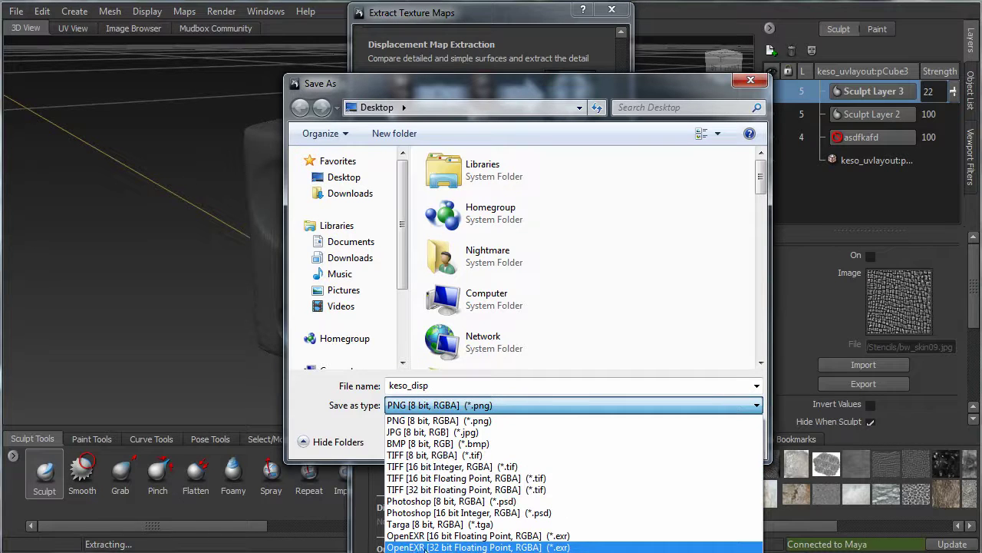
click(441, 547)
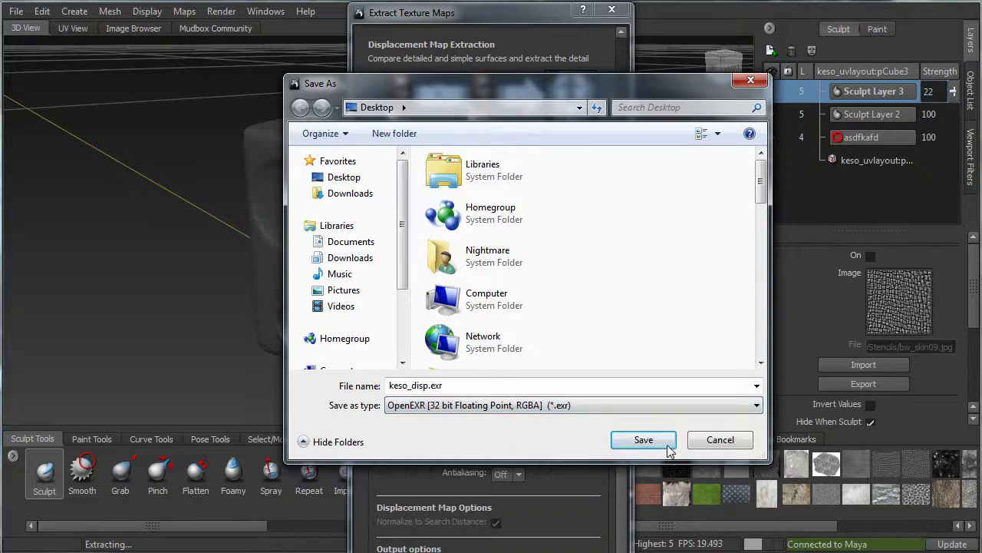
click(645, 438)
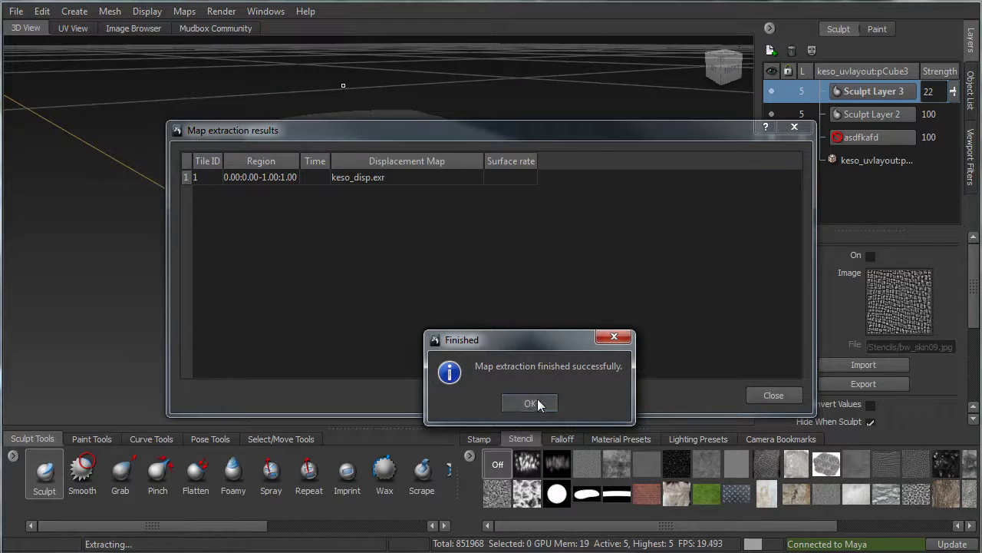
click(536, 404)
click(773, 395)
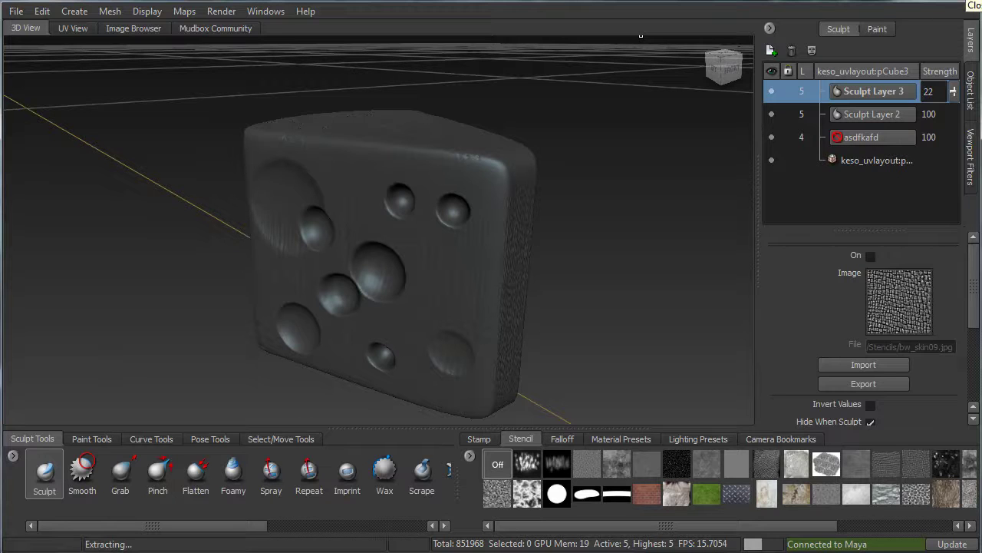
- Close Mudbox without saving the modified scene and return to the Maya scene
click(977, 3)
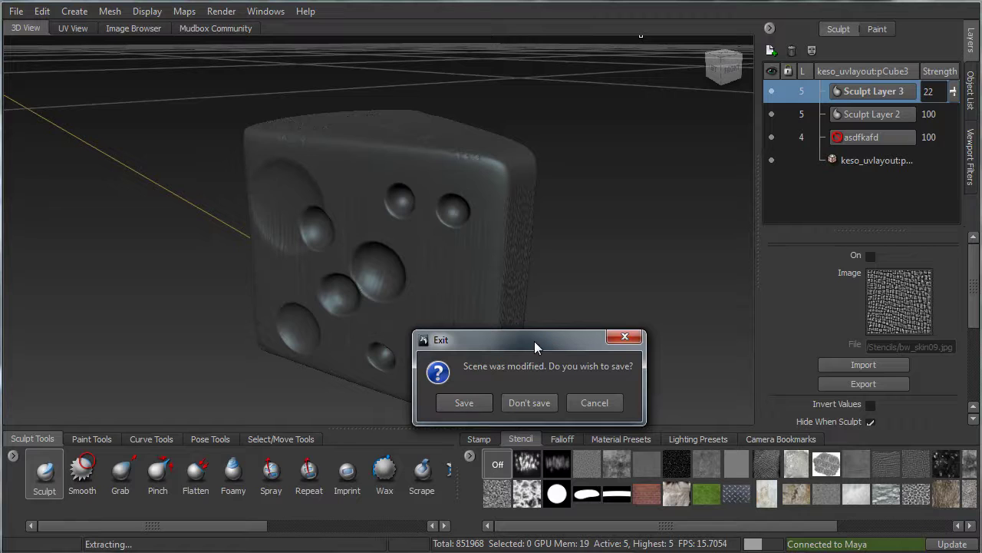
drag(534, 341, 607, 217)
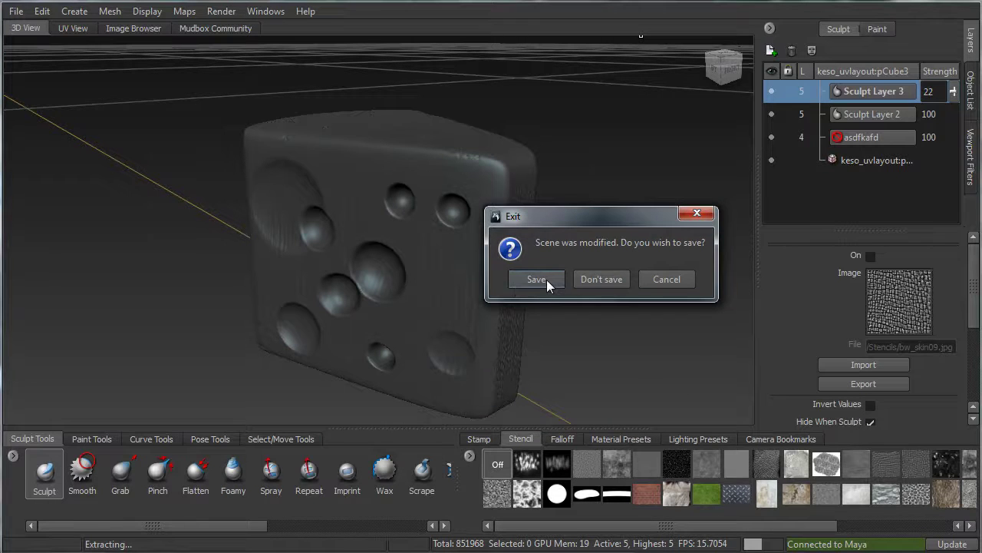
click(610, 274)
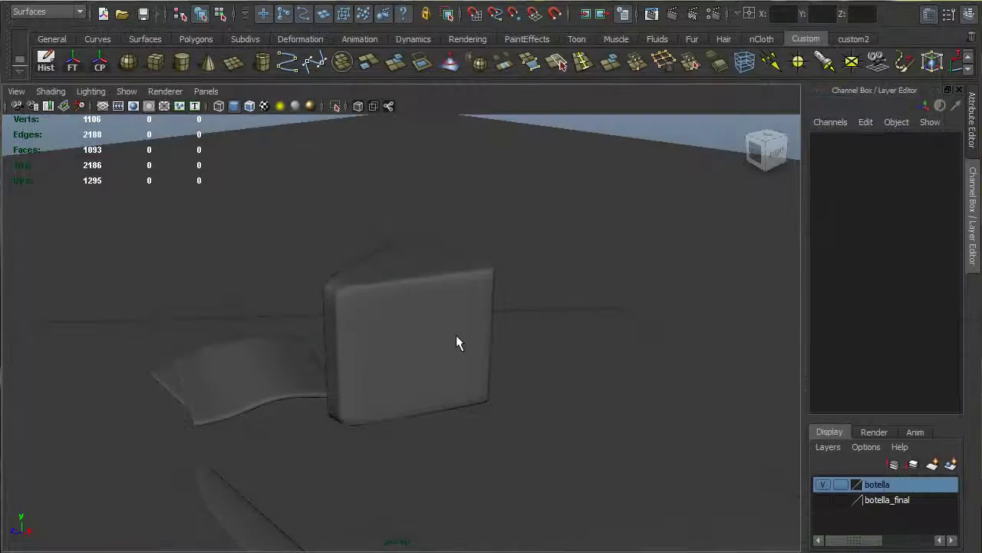
- Select the cheese wedge and assign it a new mental ray mia_material_x material
click(406, 347)
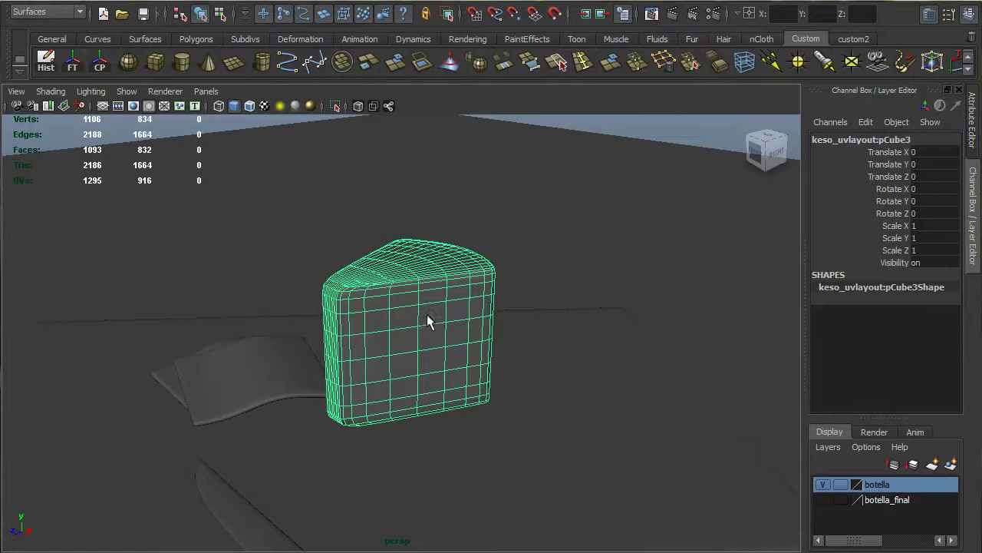
alt+right_drag(460, 322, 456, 282)
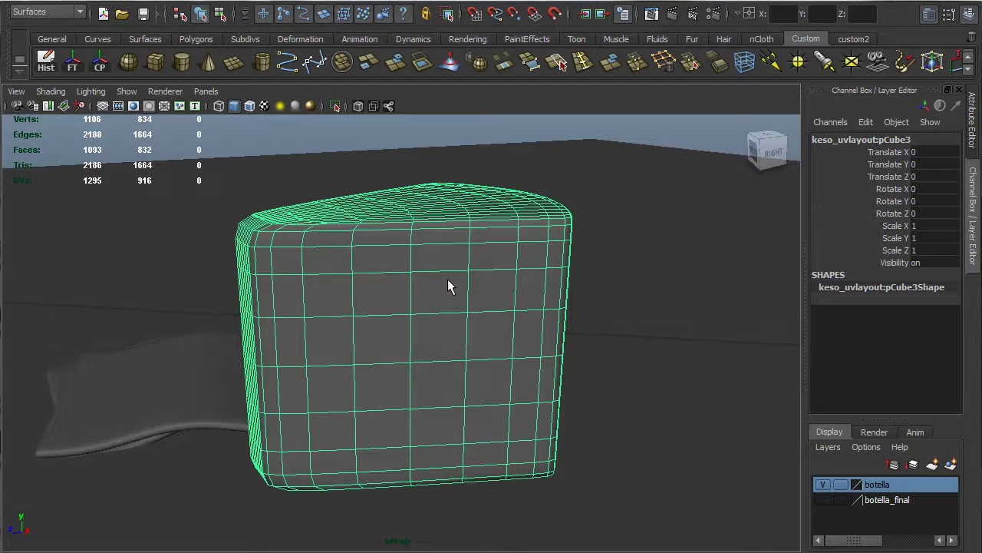
right_click(448, 281)
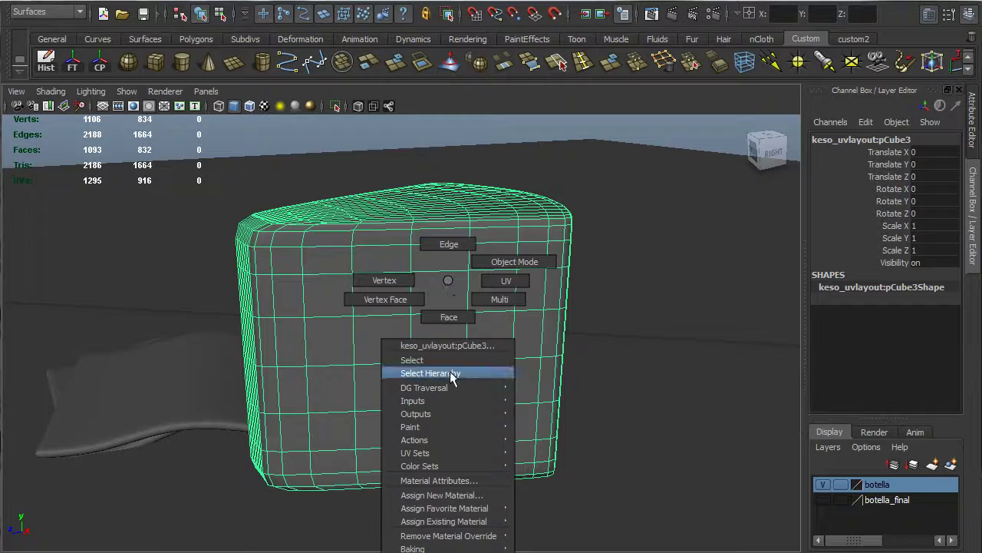
mouse_move(446, 457)
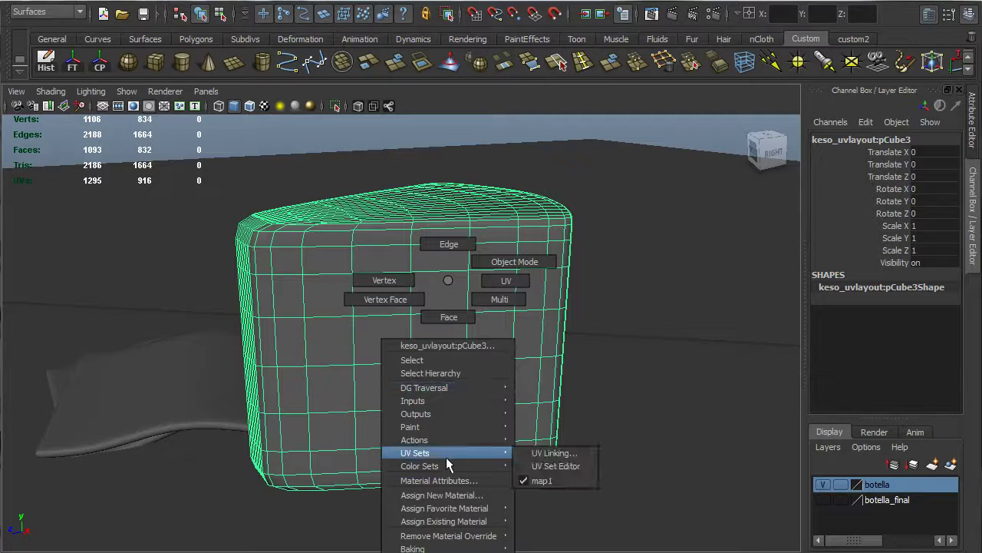
click(470, 495)
click(265, 184)
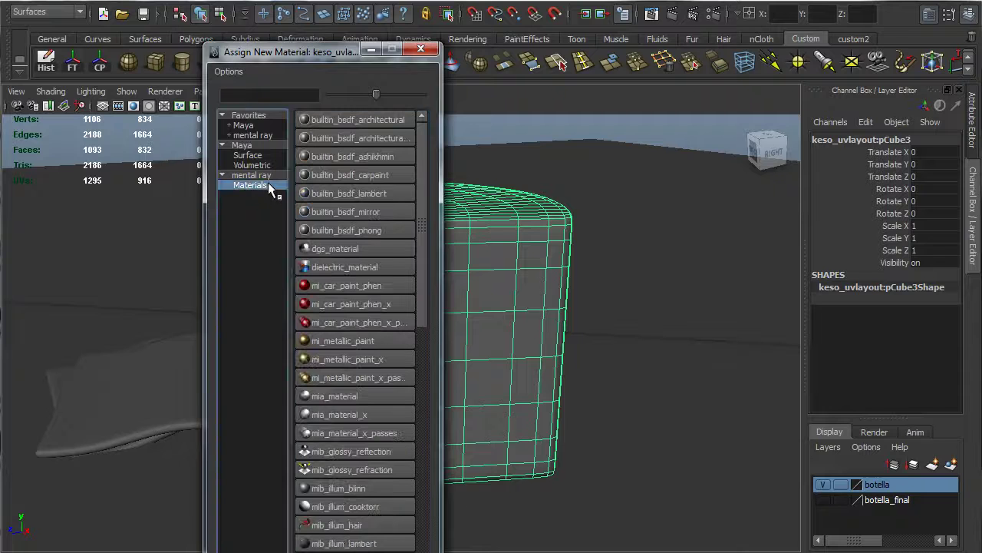
click(377, 412)
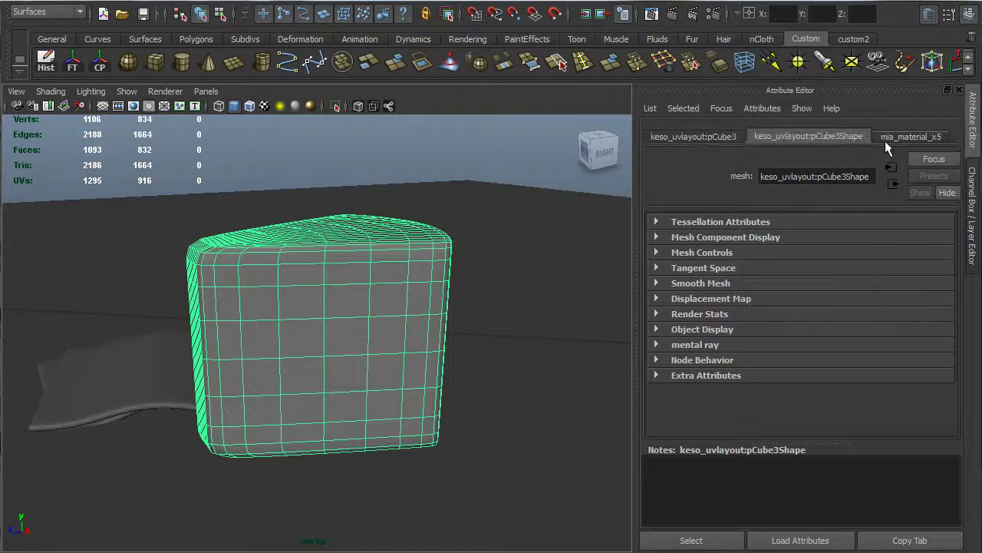
- Rename the wedge's new material to keso_miaMat
click(890, 138)
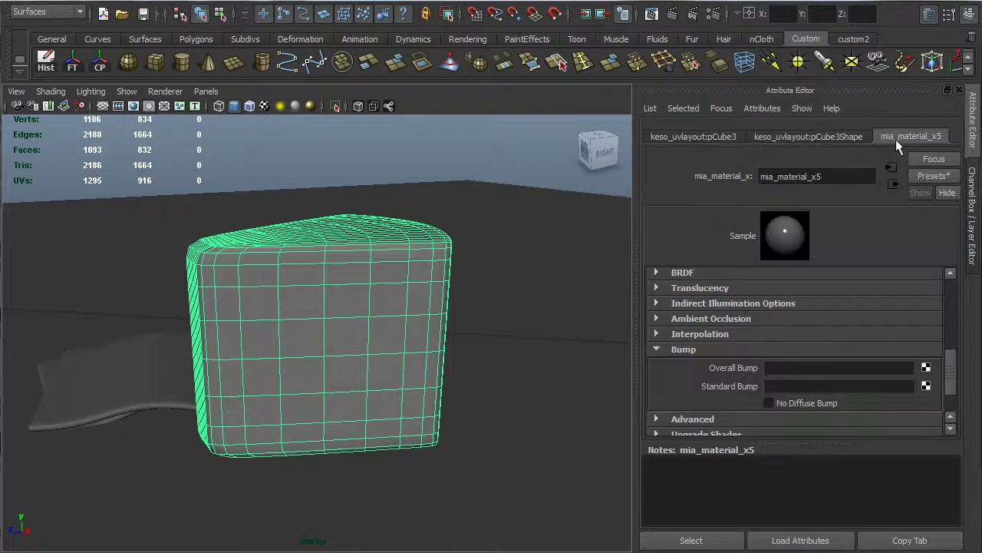
double_click(847, 176)
text(keso)
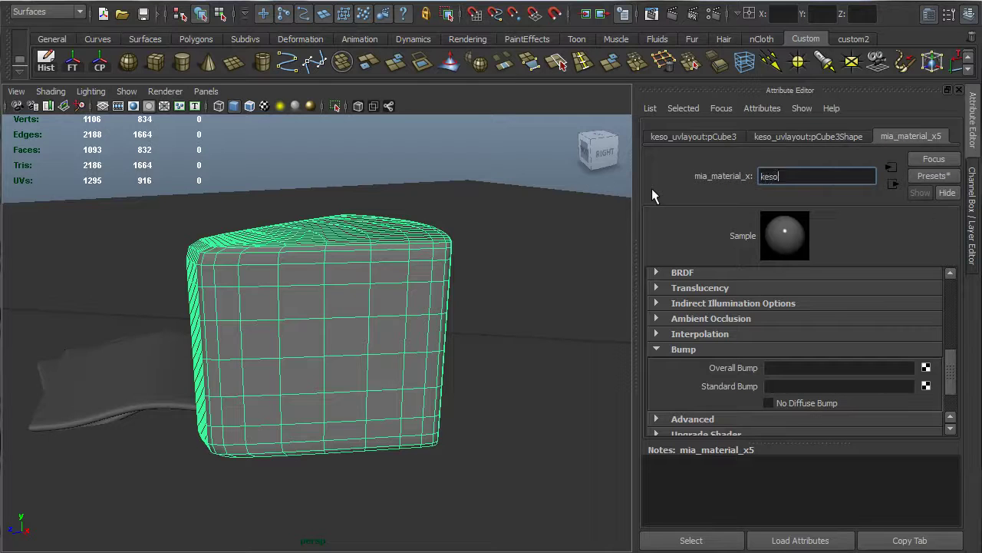
text(_miaMat)
key(Return)
- Change the material's diffuse color to a muted, desaturated yellow
drag(950, 365, 950, 276)
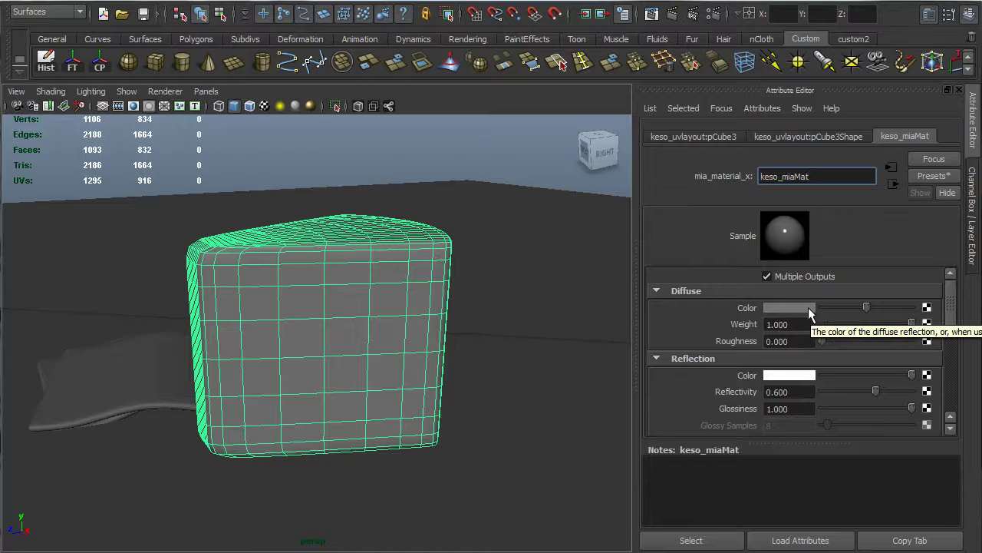
click(780, 310)
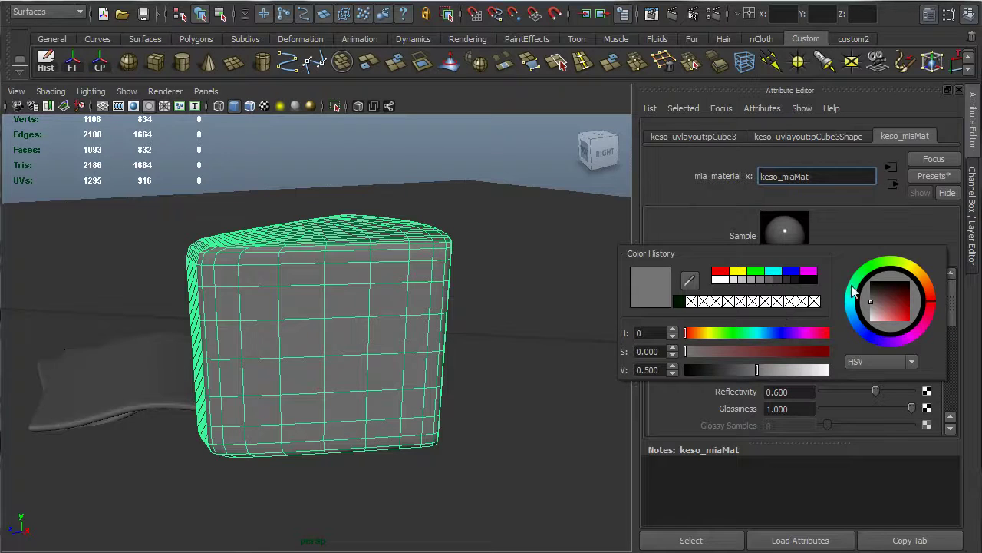
click(920, 275)
drag(891, 298, 878, 305)
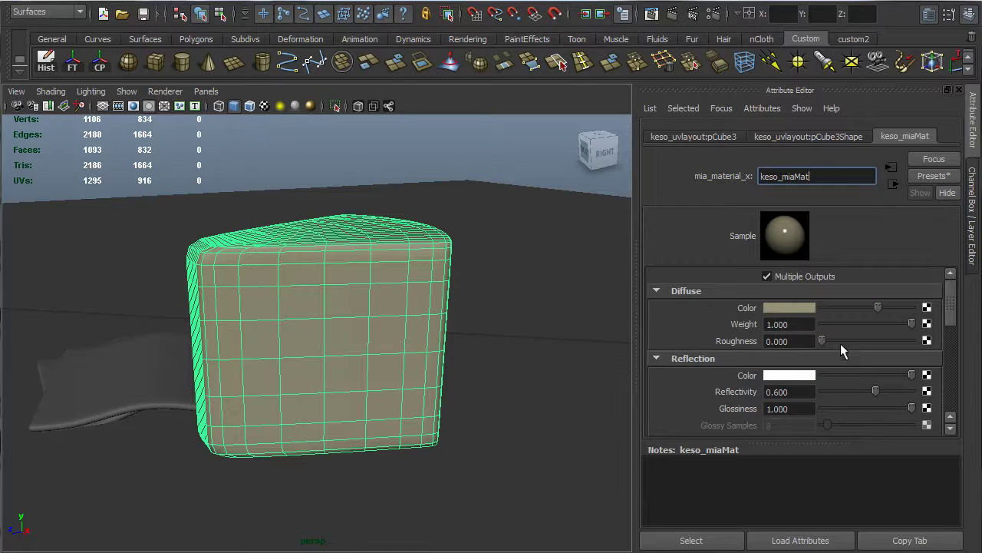
- Set the material's diffuse weight to 0.5 and its roughness to 0.5
click(810, 323)
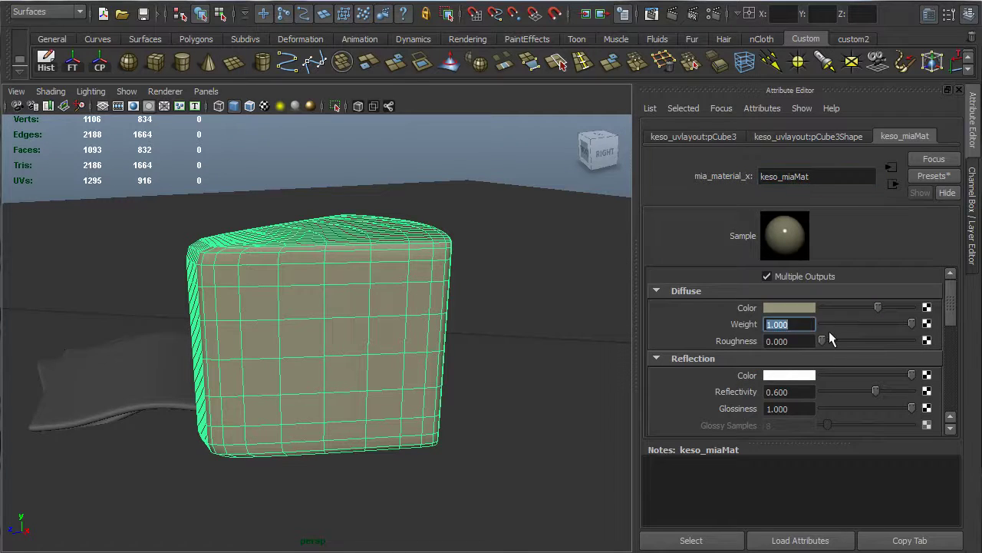
text(0.5)
key(Return)
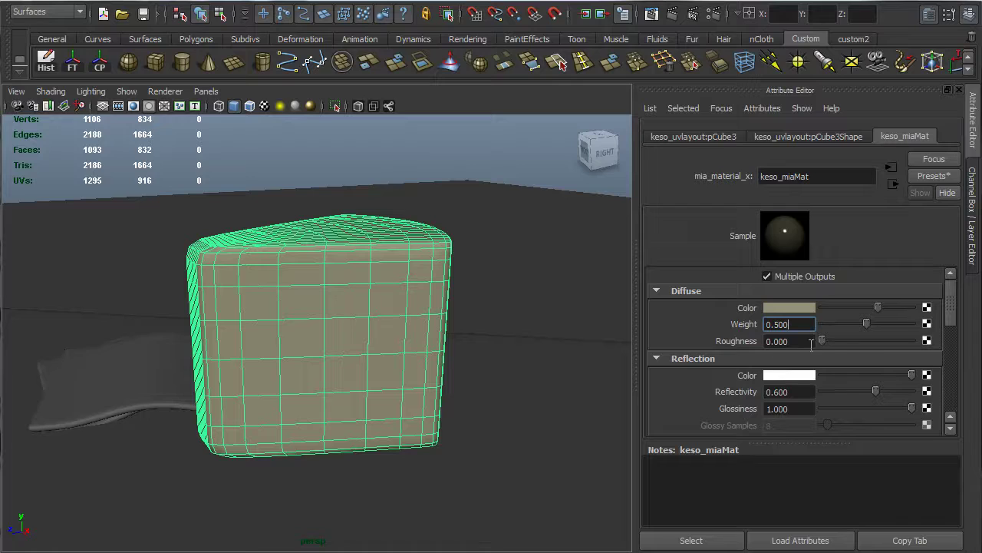
key(Tab)
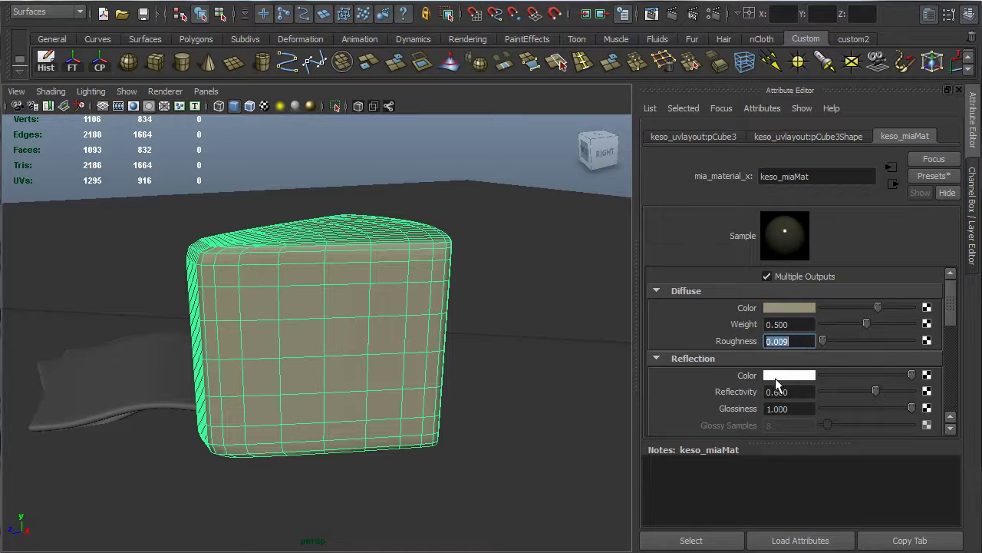
text(.5)
- Set the material's reflectivity to 0.2 and its glossiness to 0.1
scroll(951, 322, down, 2)
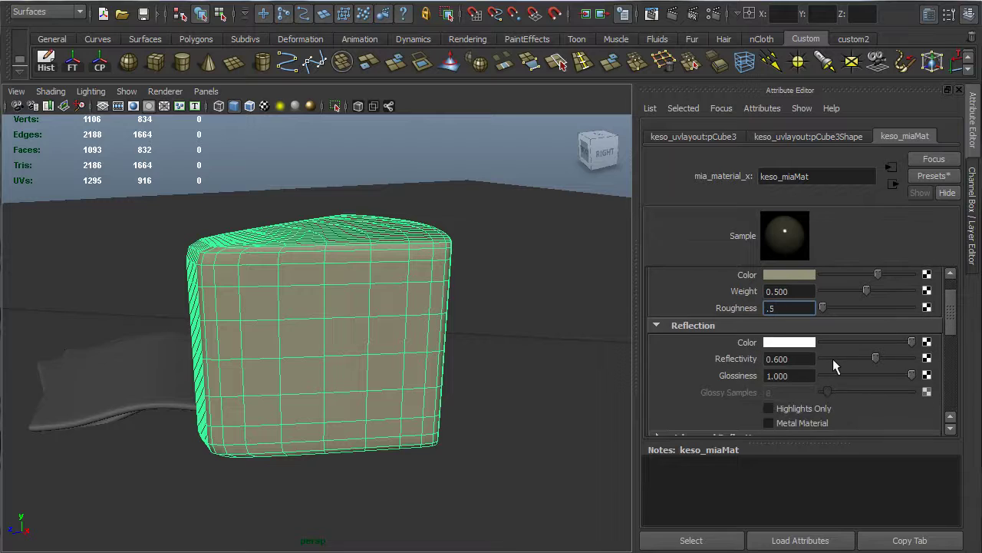
double_click(800, 359)
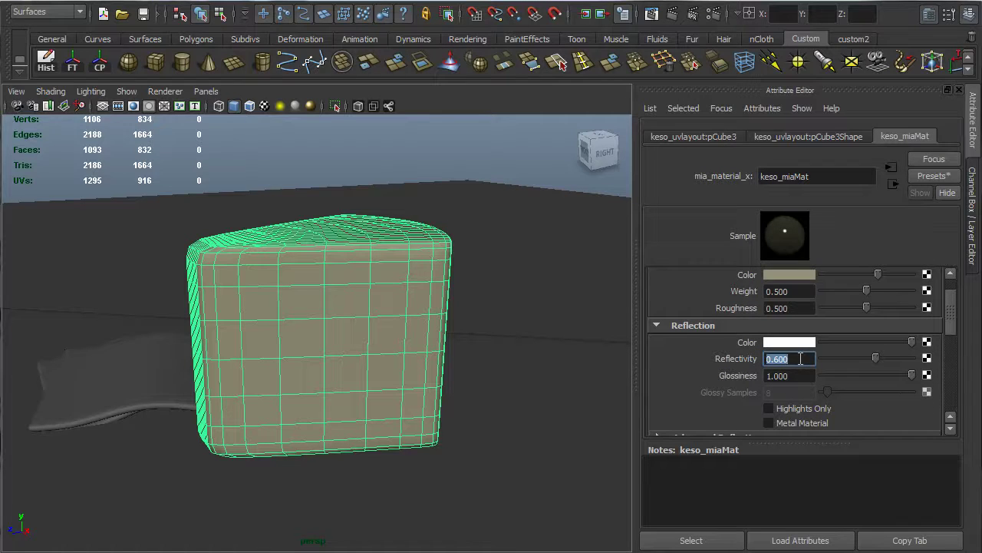
text(.2)
key(Return)
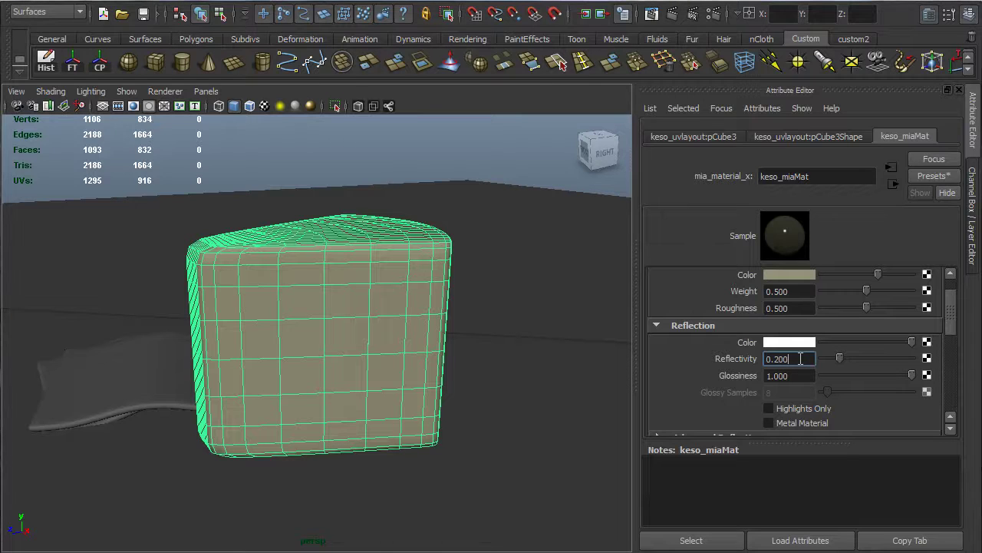
double_click(801, 358)
key(Tab)
text(.1)
key(Return)
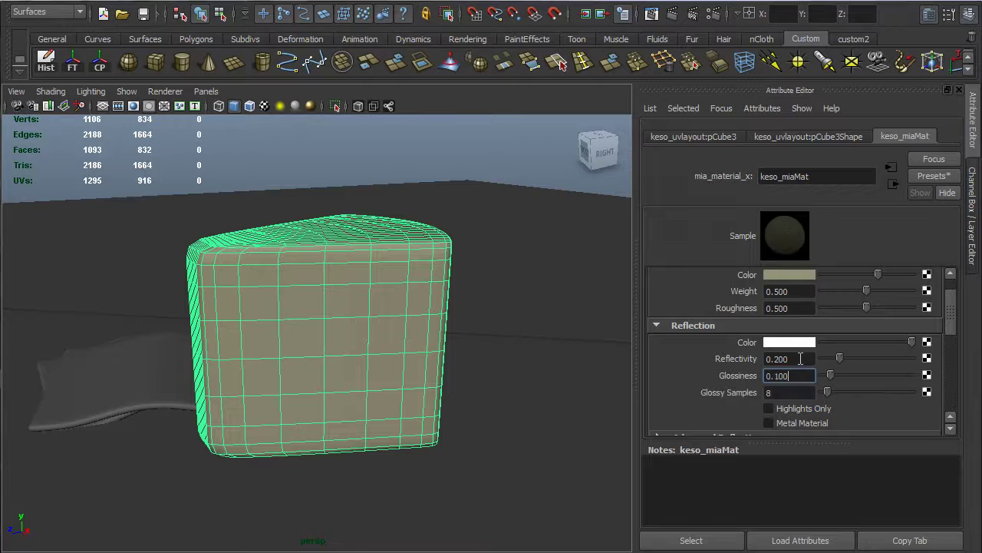
- Connect a File texture to the material's Standard Bump attribute
drag(952, 311, 952, 358)
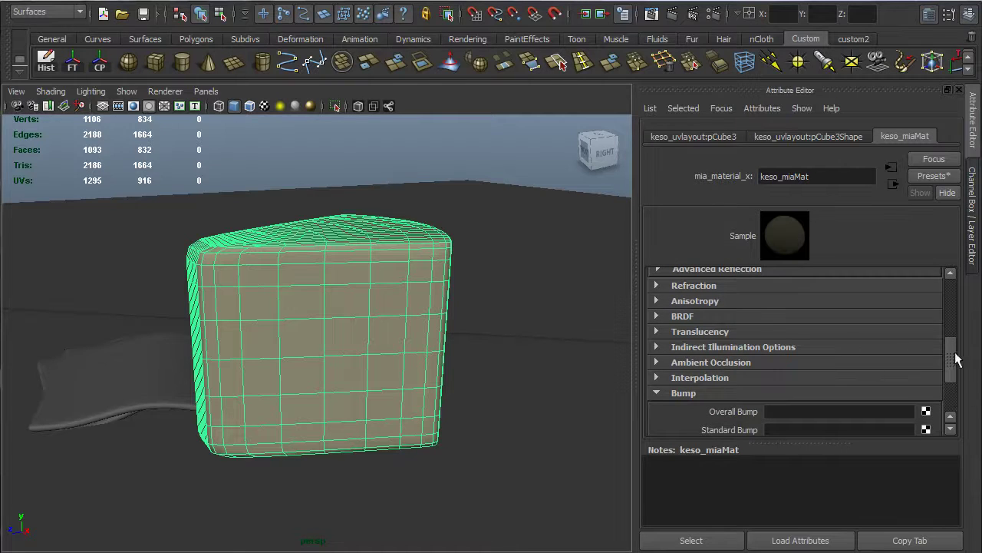
drag(954, 355, 952, 381)
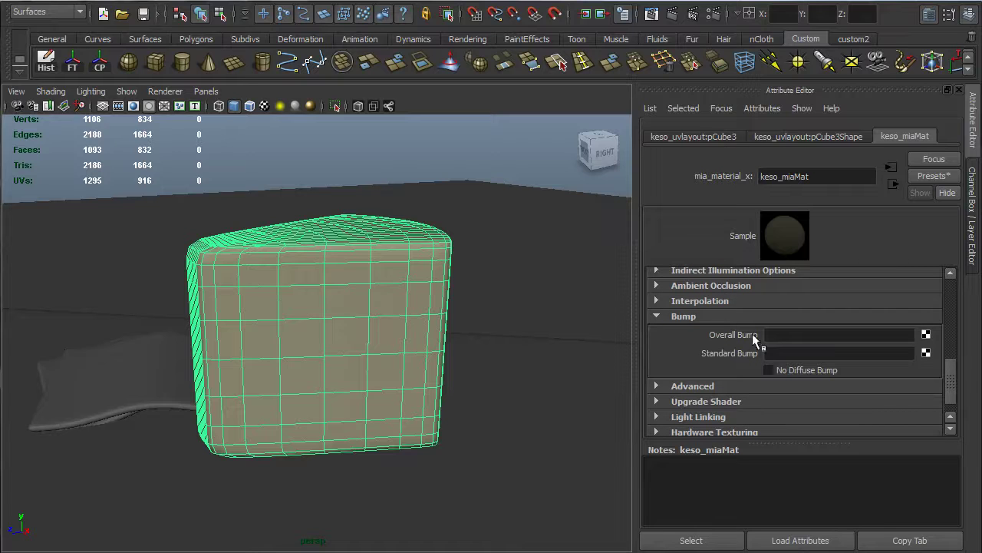
click(926, 352)
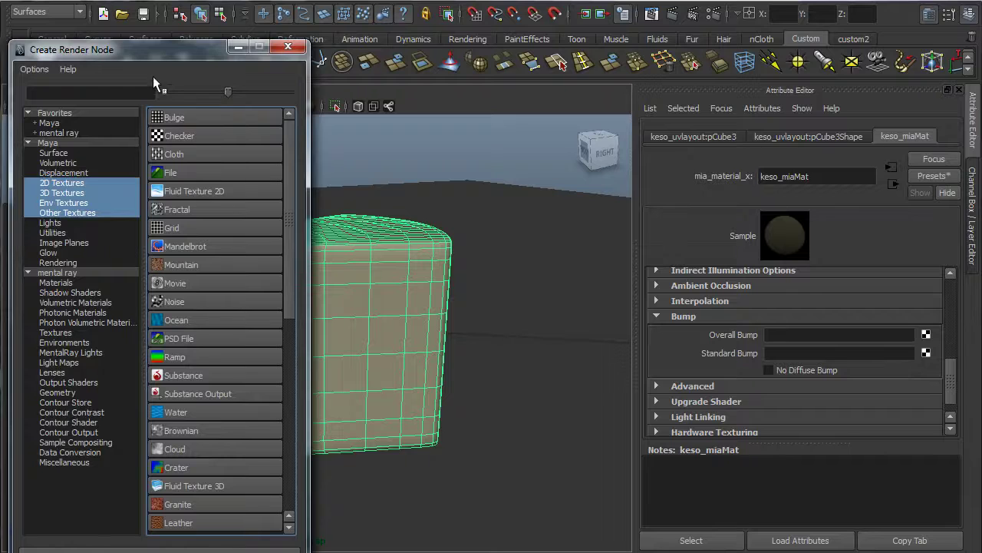
drag(173, 53, 389, 19)
click(397, 137)
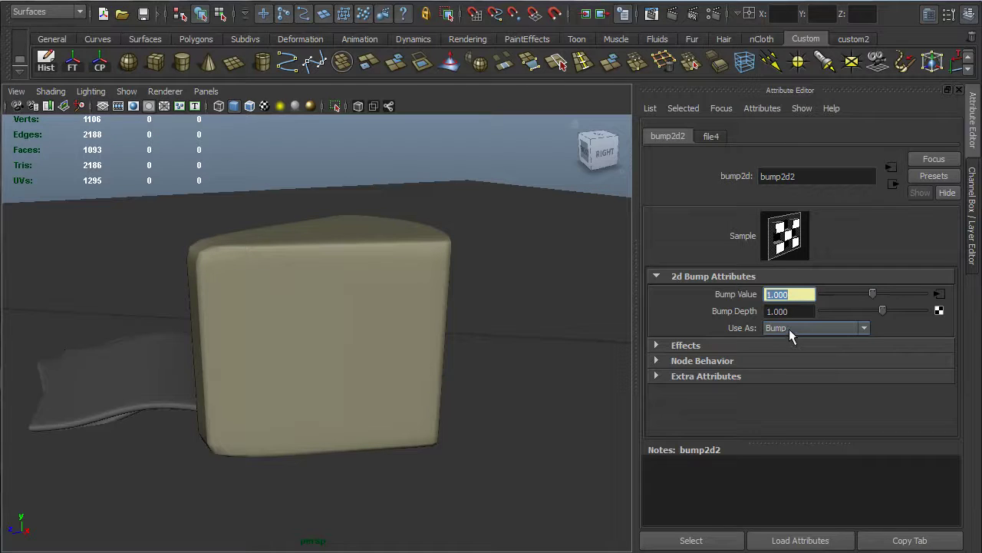
- Set the bump node to be used as Tangent Space Normals and the file texture's filter type to Off
click(808, 327)
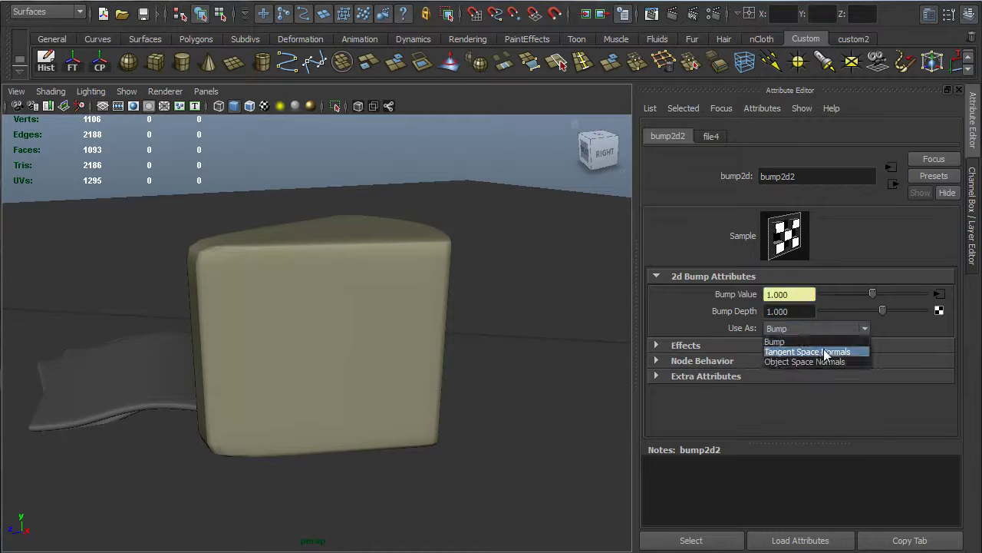
click(823, 348)
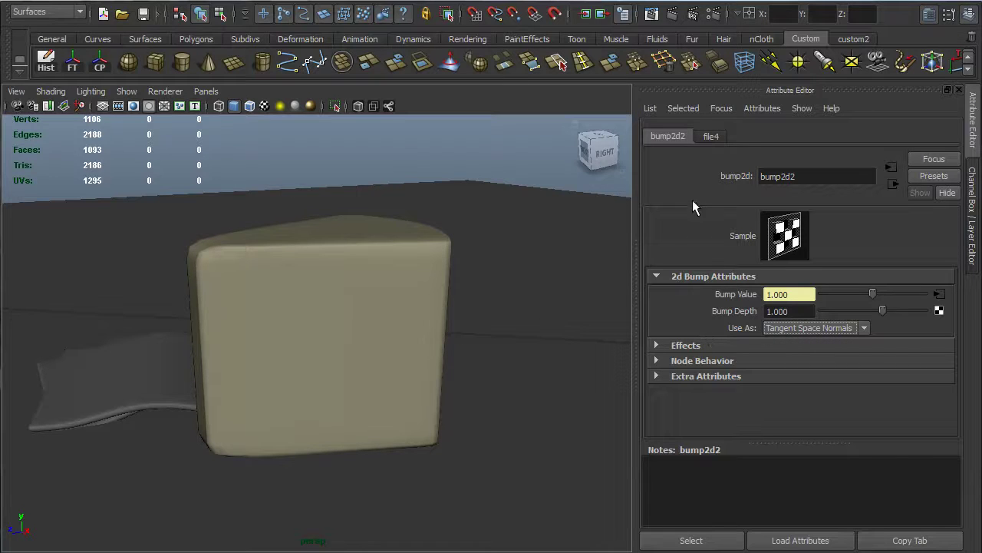
click(711, 138)
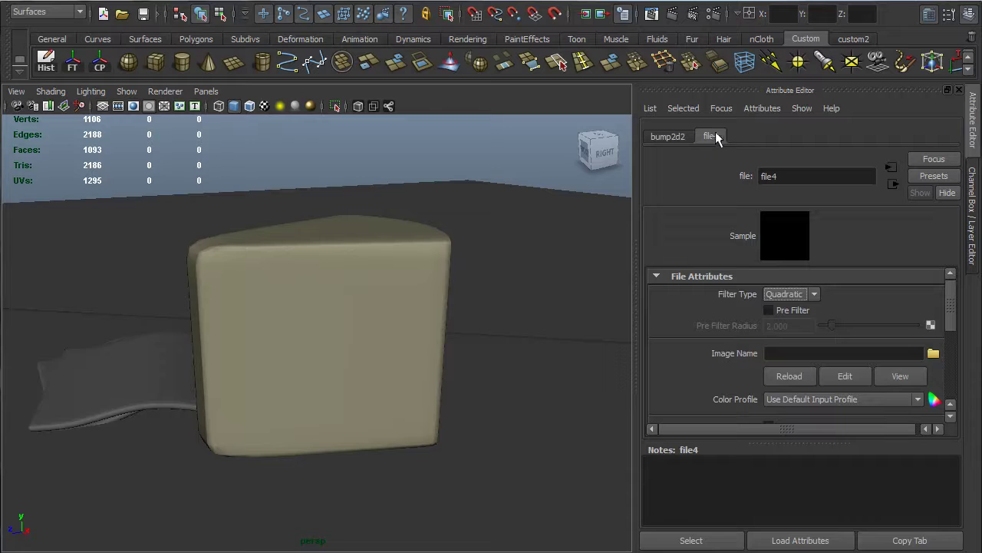
click(812, 292)
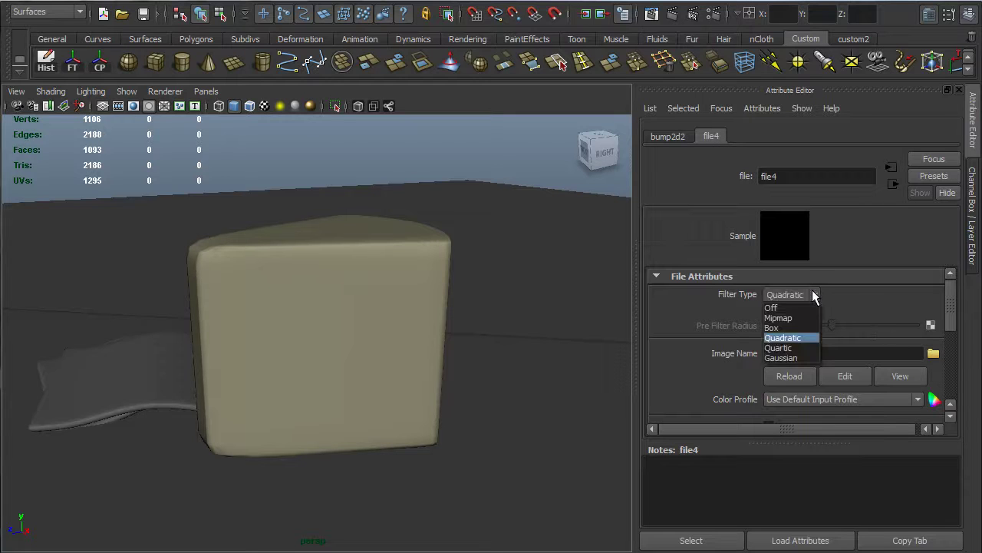
click(772, 308)
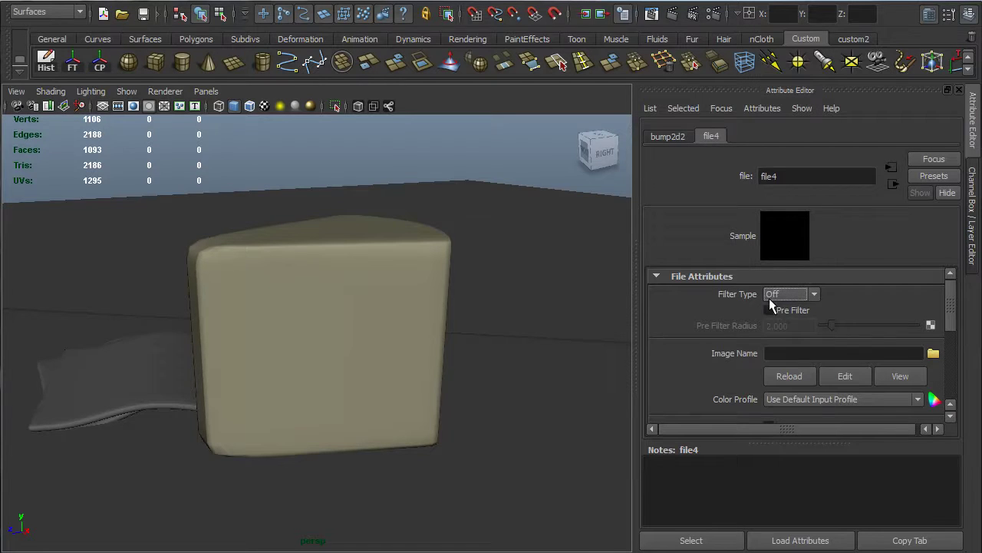
- Load keso_normal.exr from the Desktop as the file texture's image
click(933, 354)
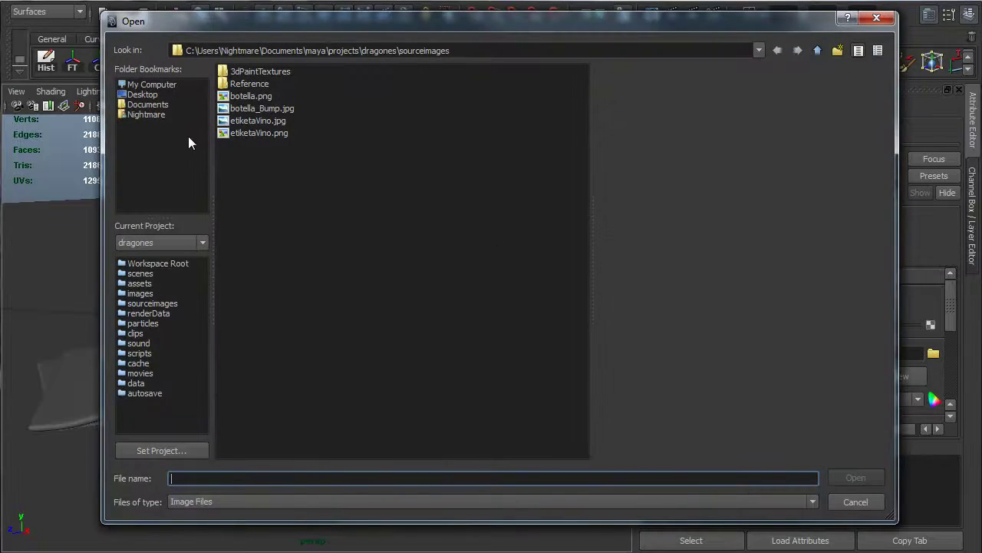
click(153, 93)
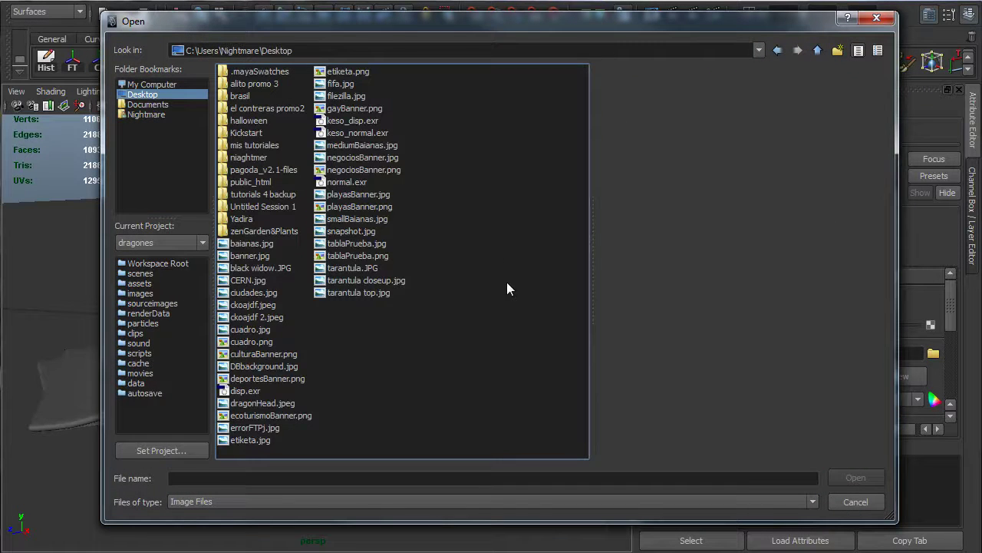
text(keso_disp.exr)
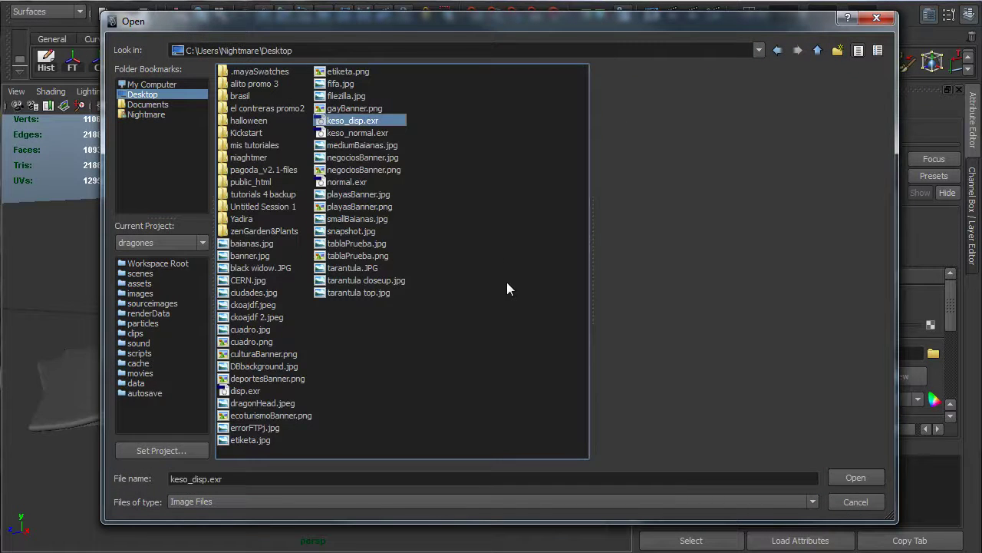
click(366, 132)
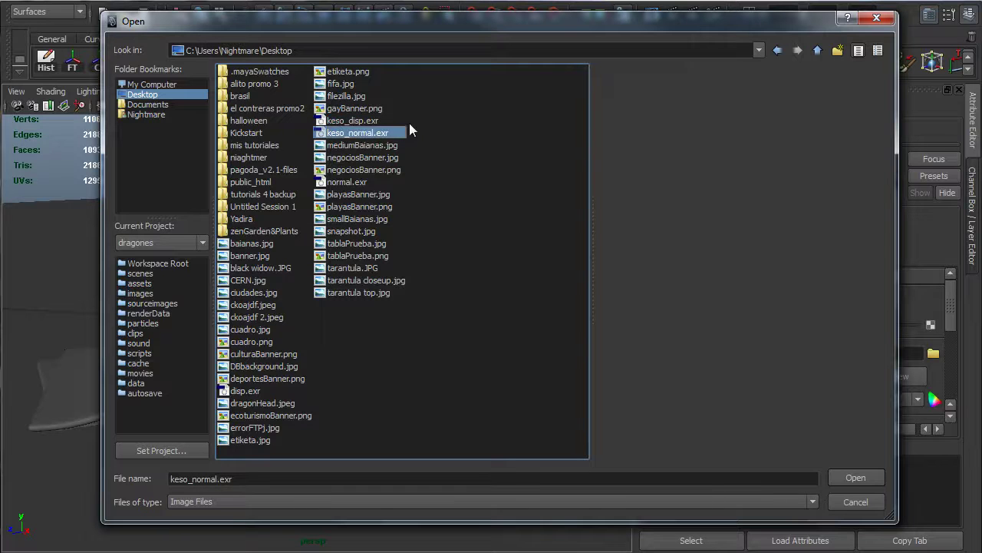
double_click(366, 132)
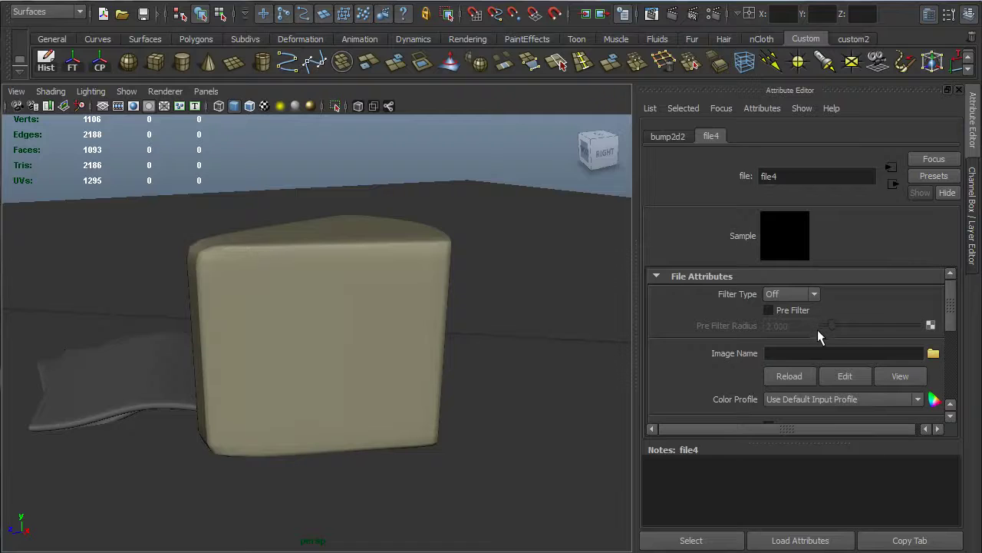
- Select the cheese wedge mesh in the perspective view
drag(949, 323, 952, 364)
scroll(952, 363, up, 3)
click(321, 291)
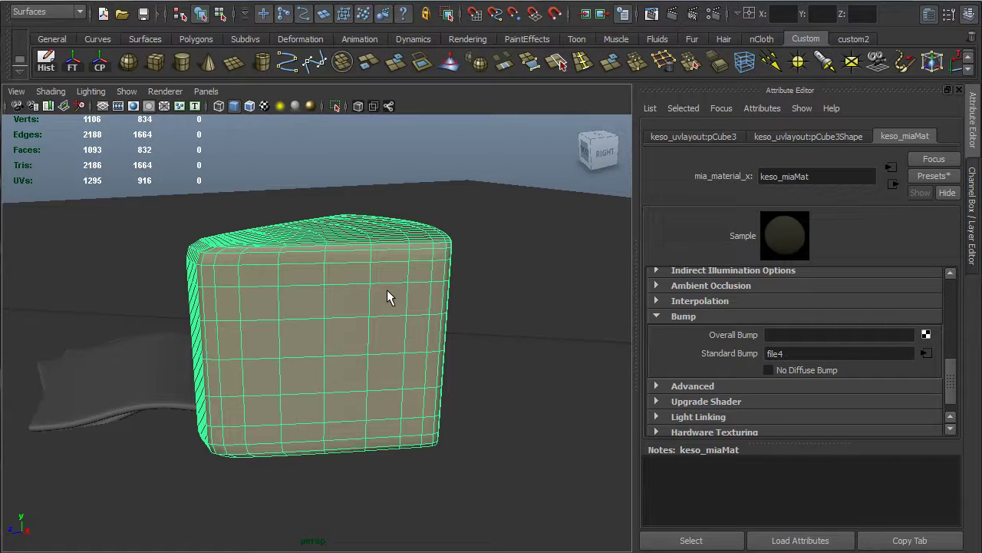
click(532, 303)
click(362, 300)
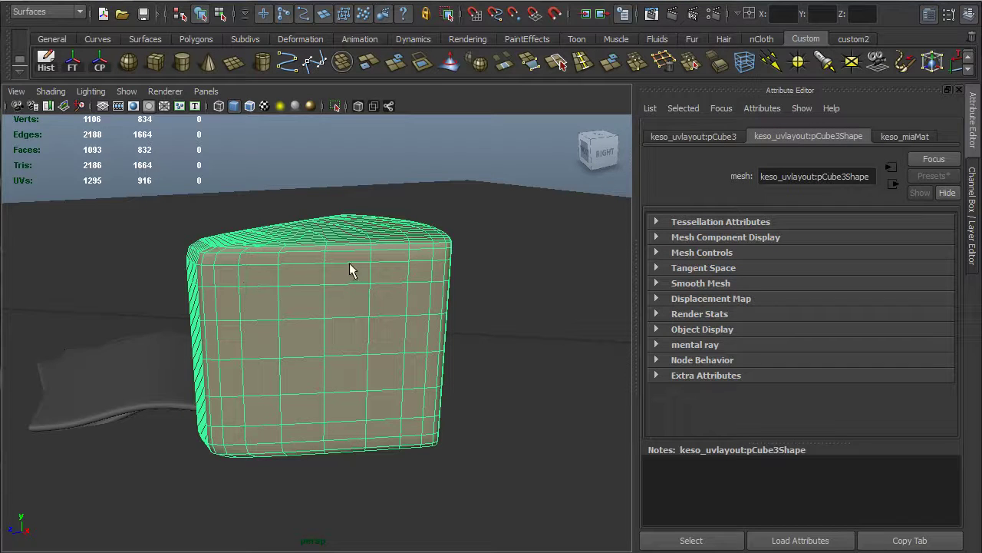
key(space)
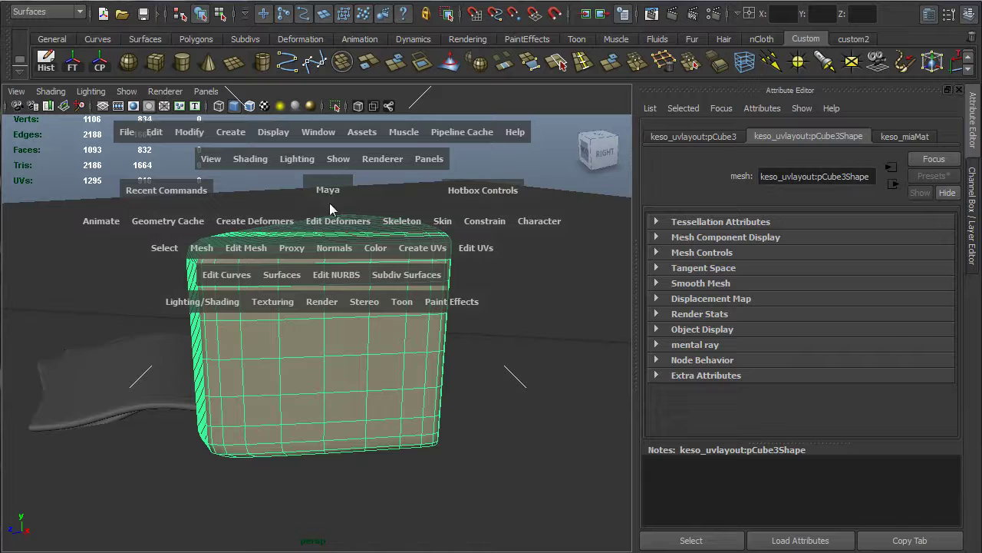
click(309, 133)
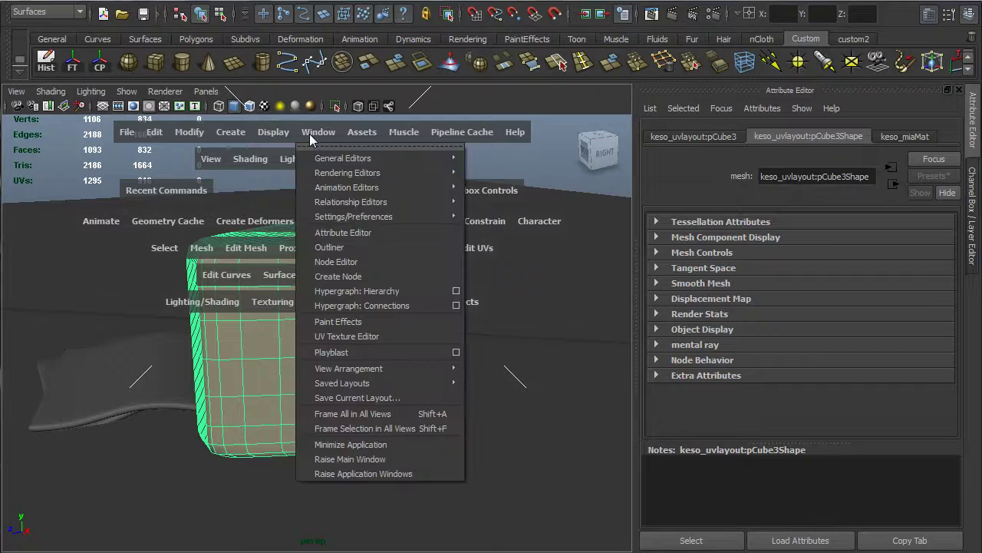
mouse_move(381, 175)
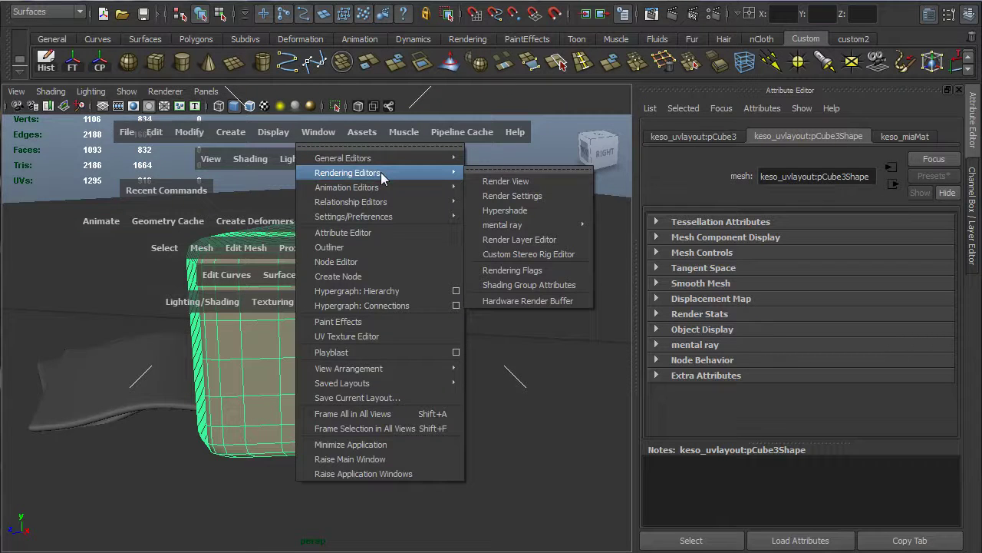
click(528, 210)
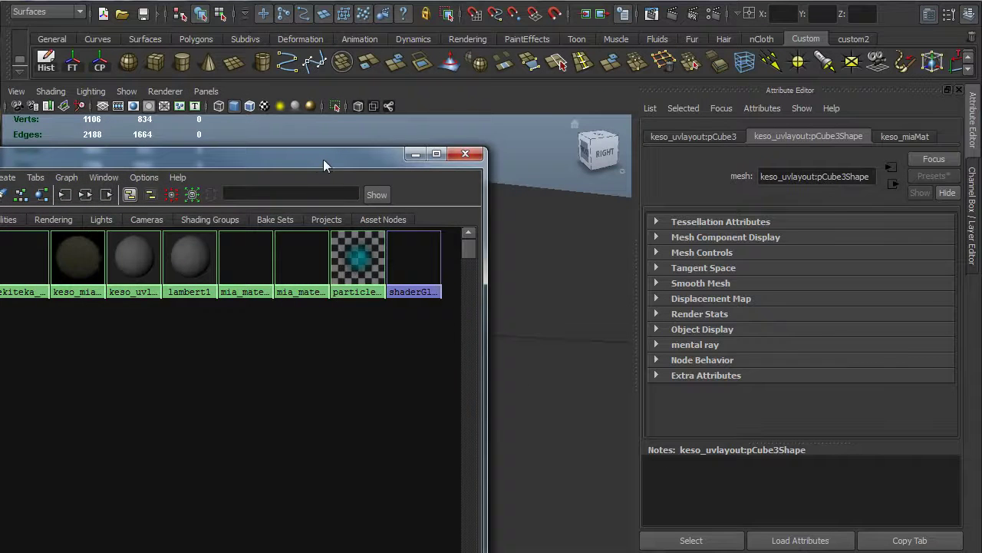
drag(323, 161, 607, 77)
drag(531, 73, 517, 40)
click(727, 36)
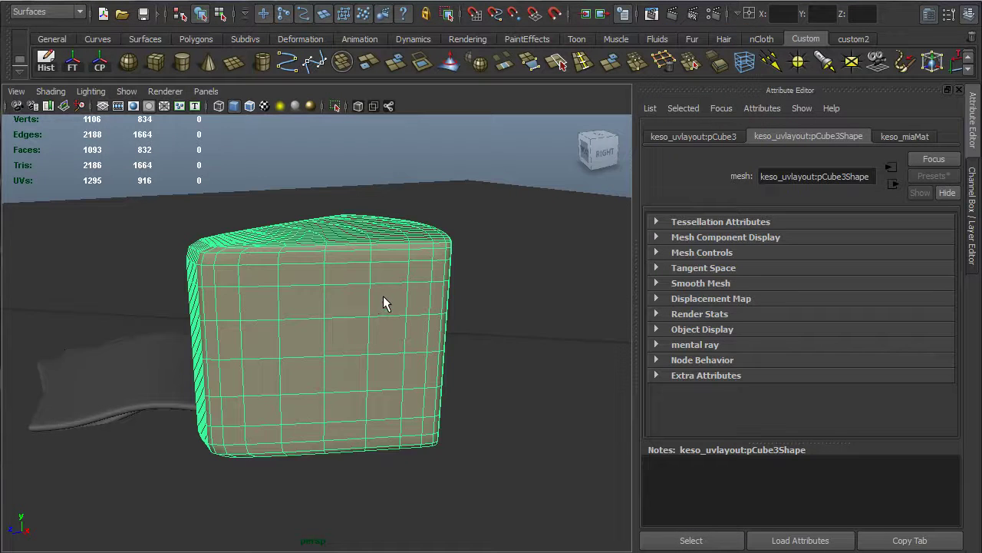
- Switch to the layout with the Hypershade beside the perspective view and select the keso_miaMat material
key(space)
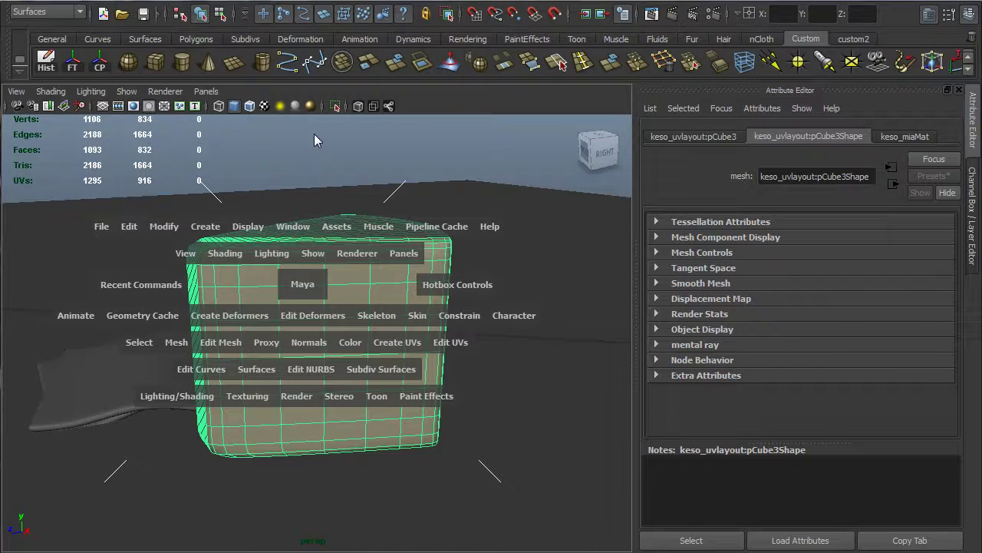
drag(314, 133, 426, 142)
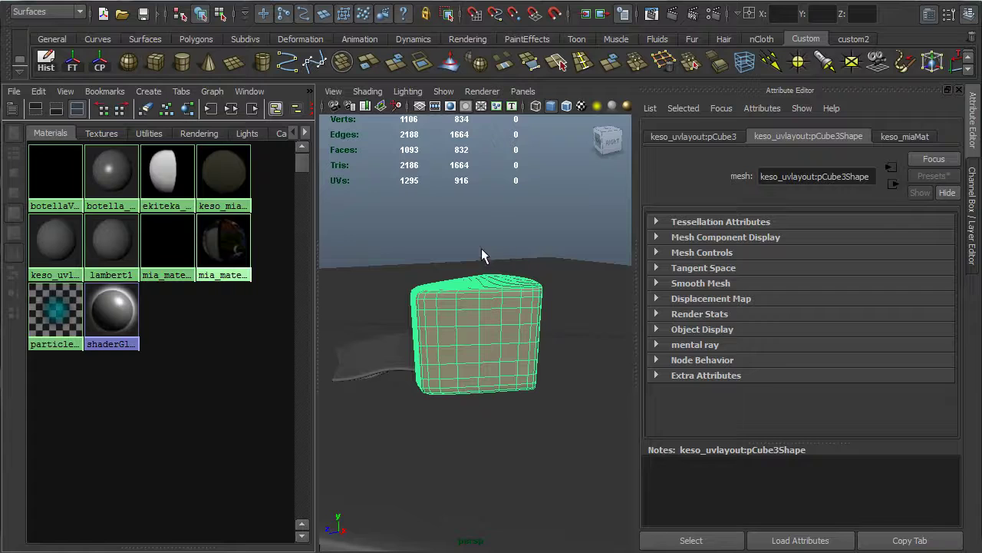
click(210, 309)
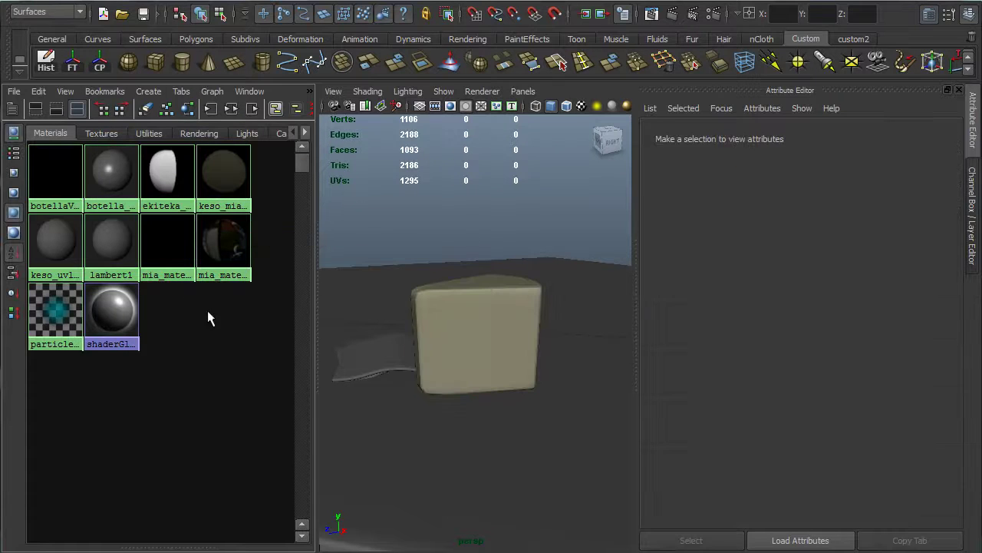
click(221, 180)
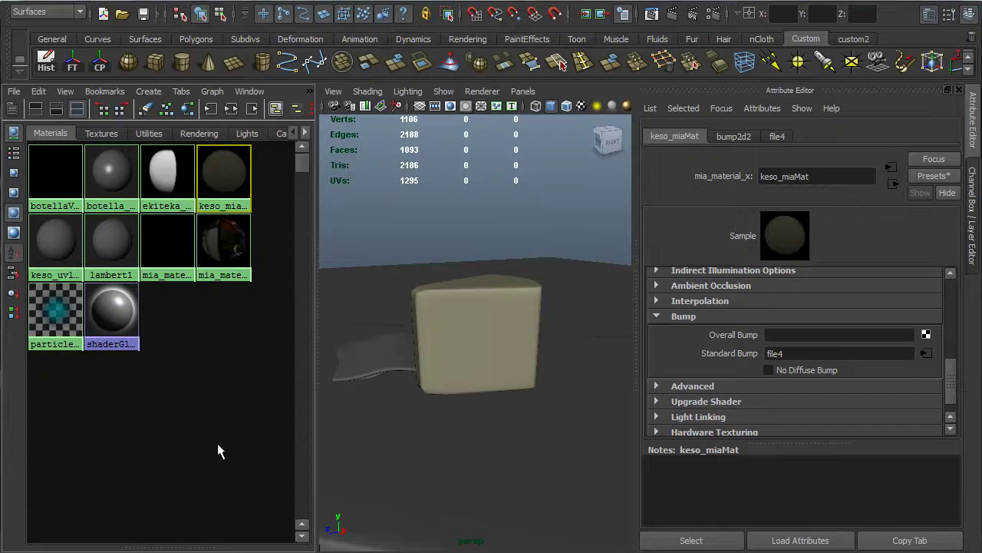
- Show both the top and bottom tabs of the Hypershade and graph keso_miaMat's input and output connections
click(57, 109)
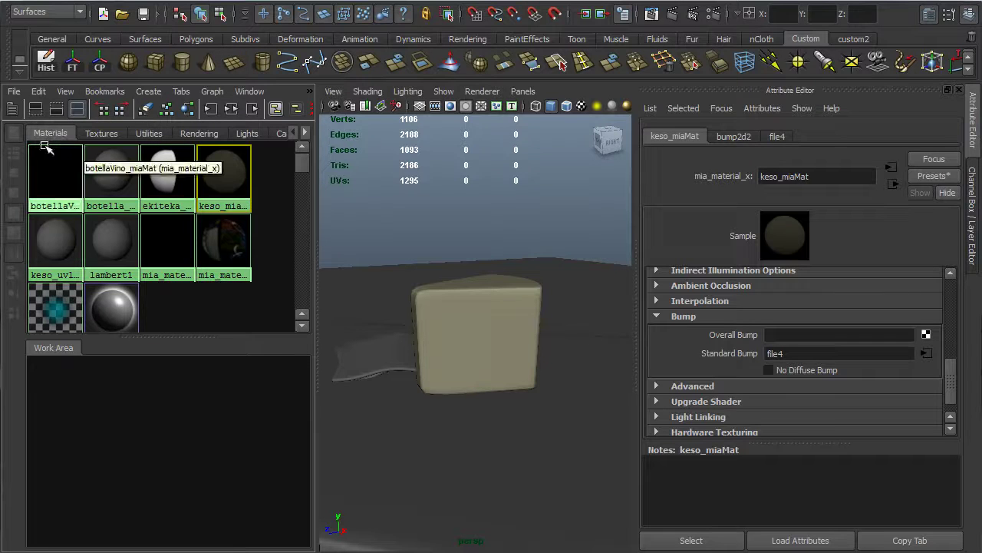
click(36, 110)
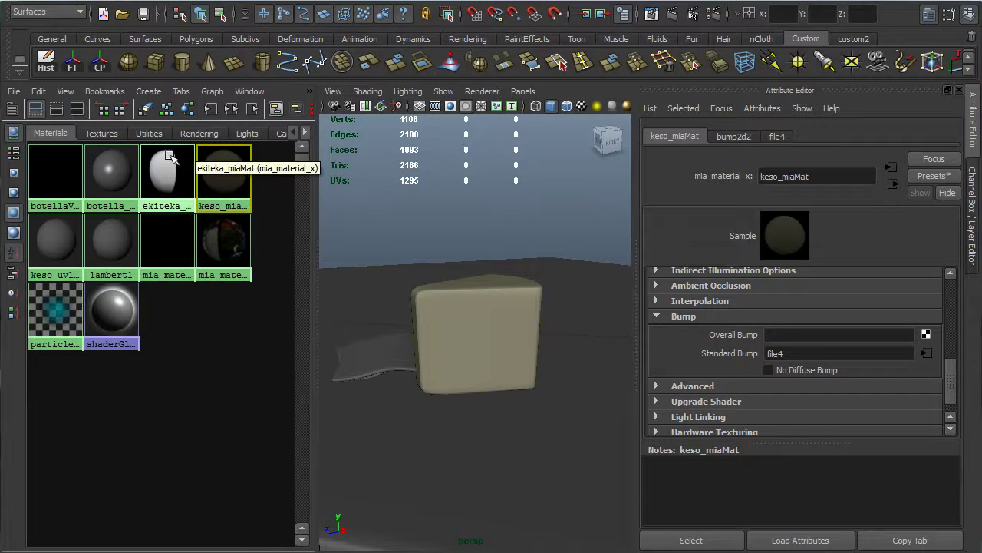
click(56, 109)
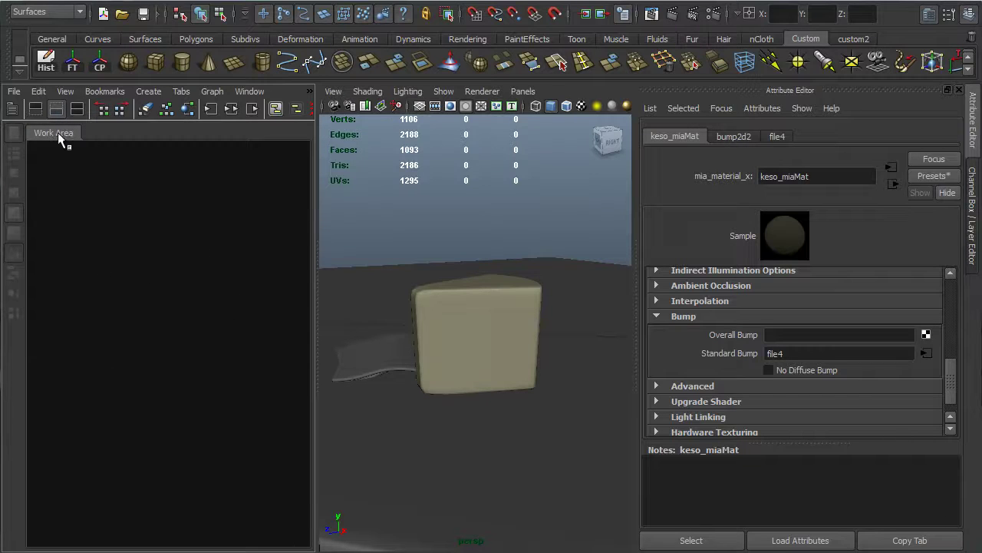
click(76, 108)
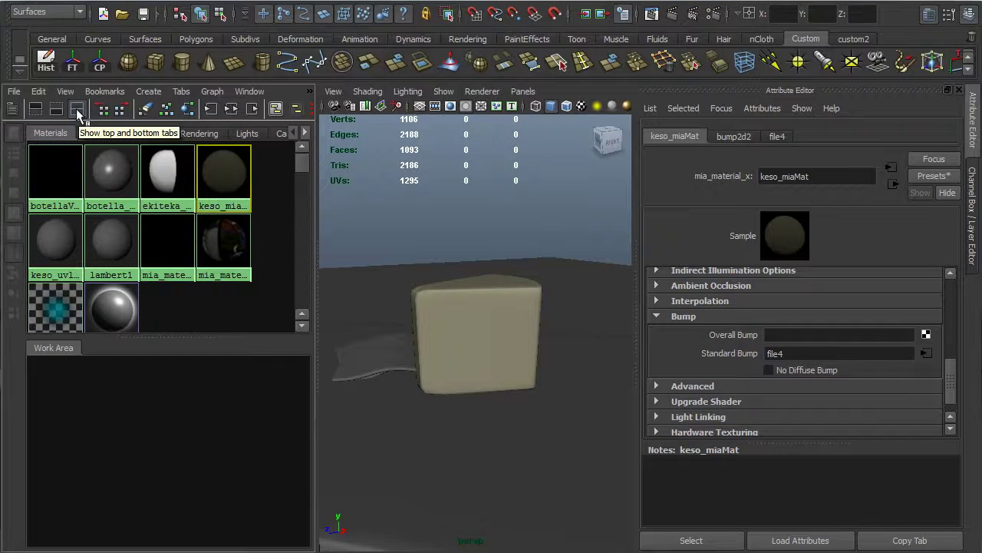
click(217, 168)
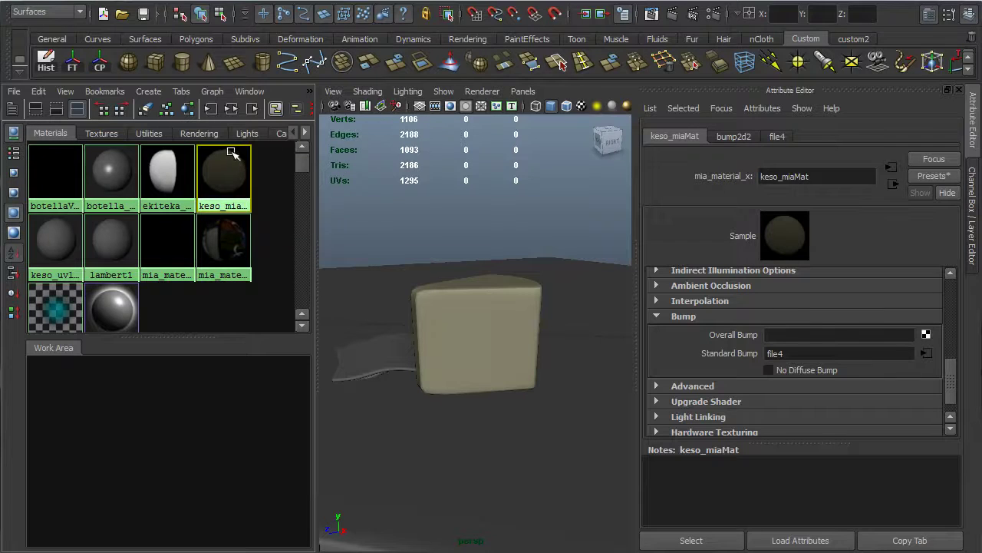
click(230, 109)
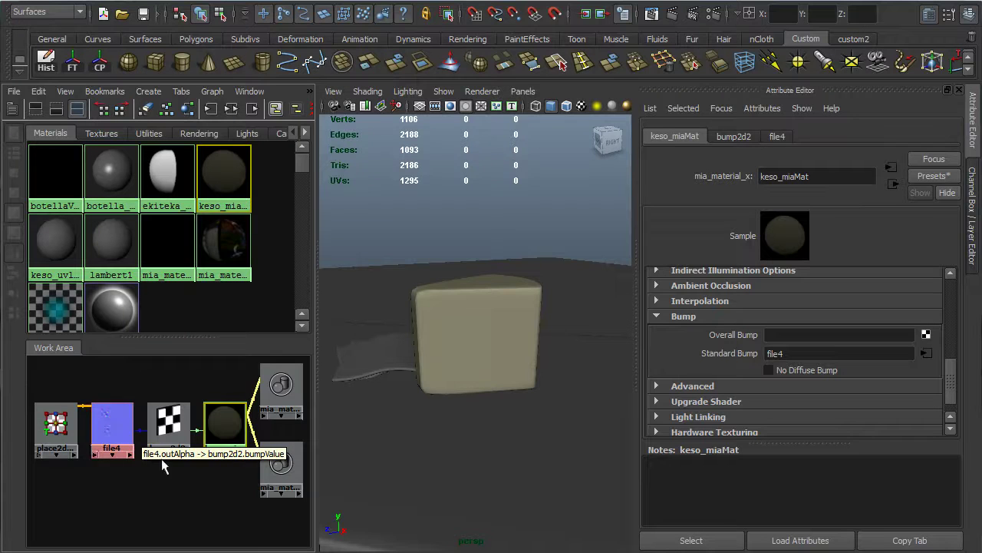
- Examine the graphed nodes of the keso_miaMat network, including the attributes of its two shading groups
drag(176, 469, 16, 432)
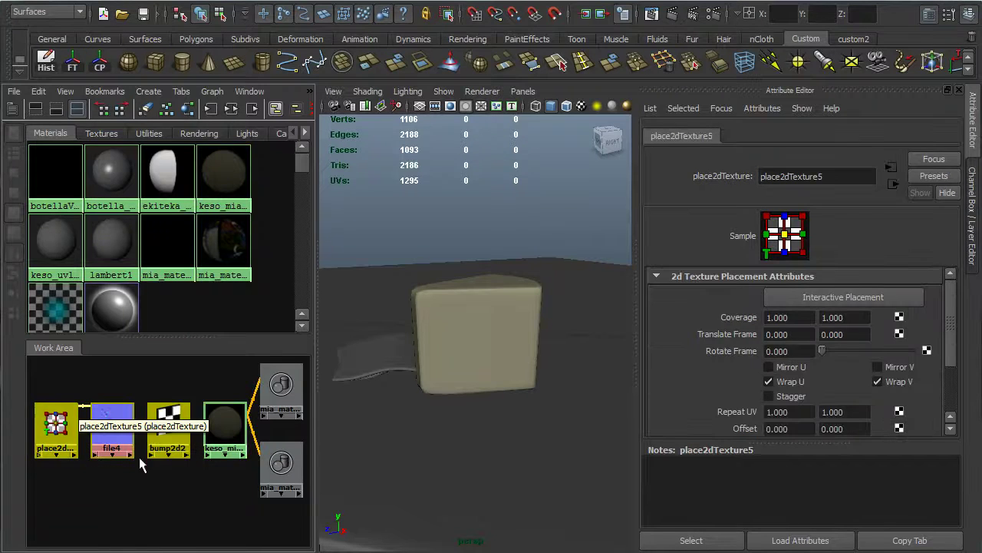
click(280, 386)
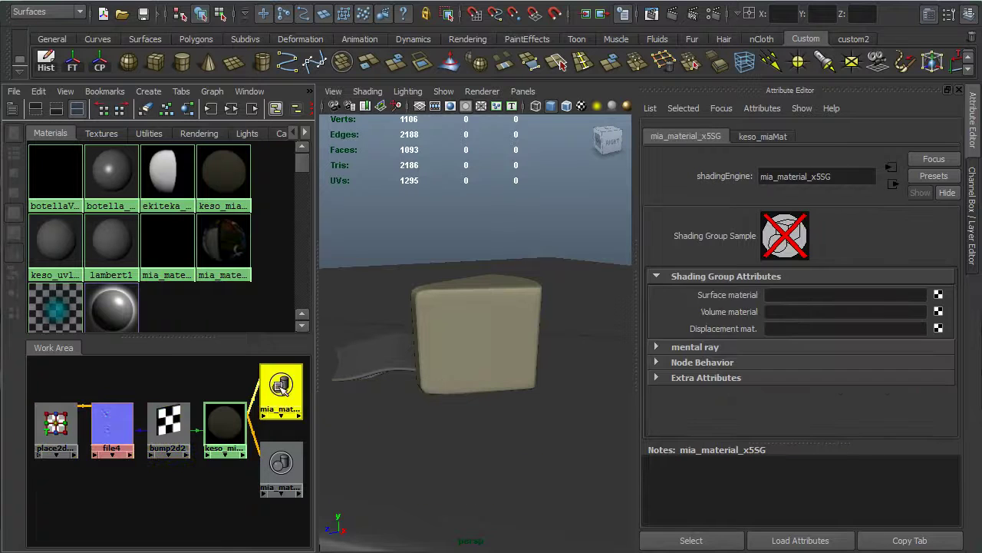
click(281, 461)
click(281, 390)
click(239, 408)
click(277, 386)
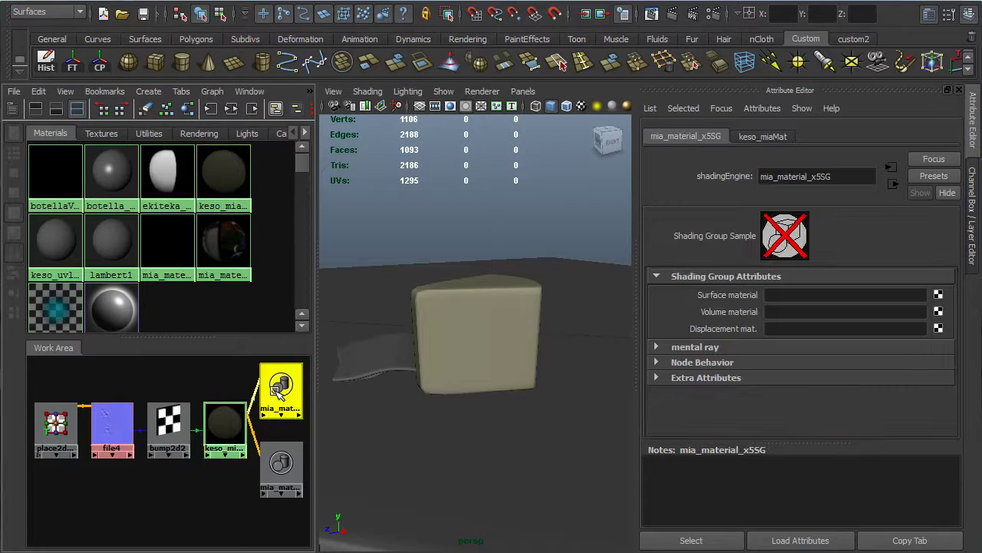
click(233, 387)
- Connect a File texture to the Displacement mat. attribute of the mia_material_x5SG shading group
click(279, 386)
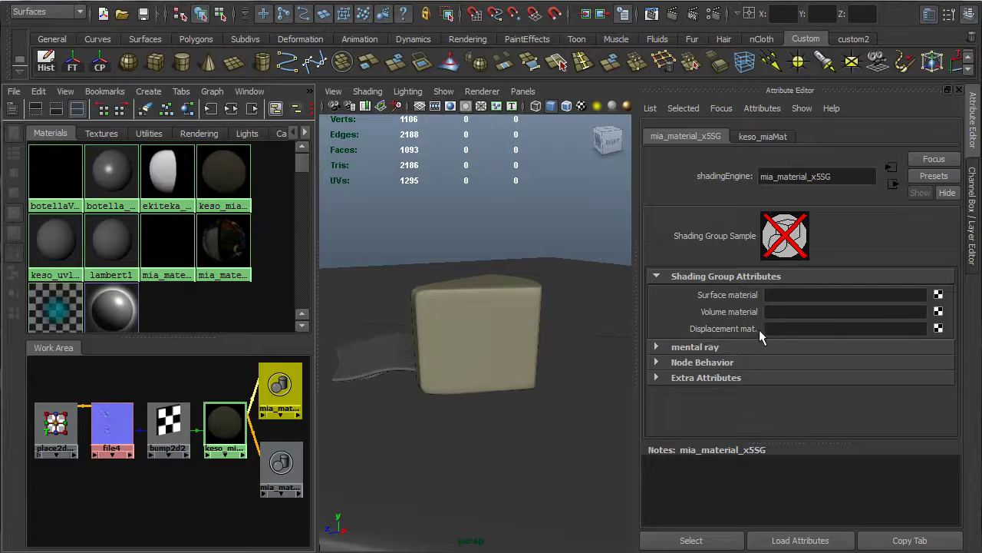
click(937, 328)
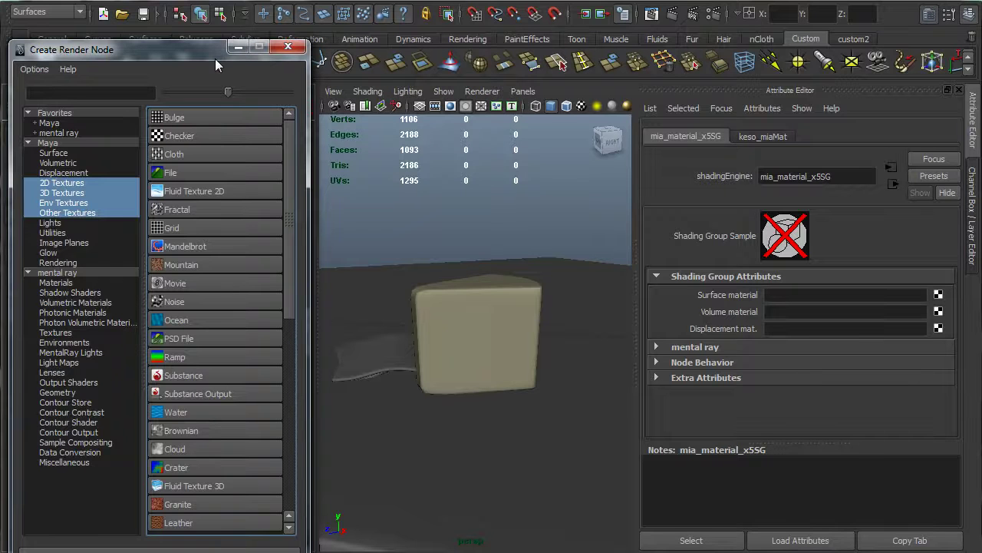
drag(206, 54, 534, 19)
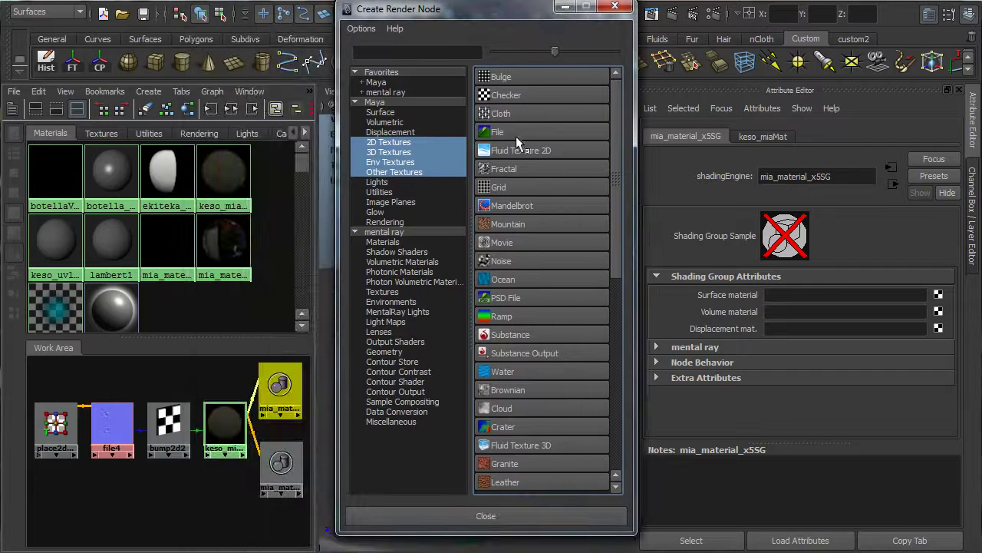
click(515, 136)
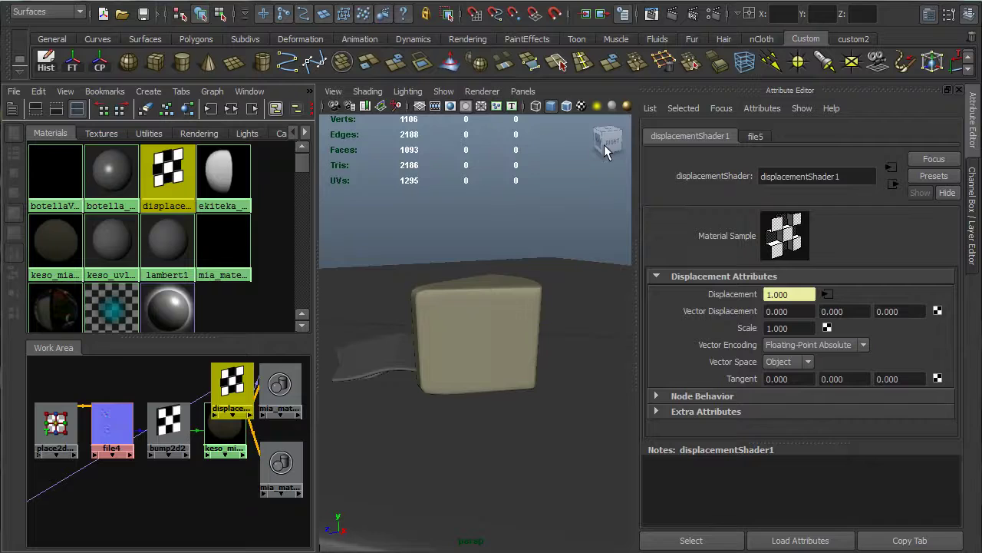
- Set the displacement file texture's filter type to Off and load keso_disp.exr from the Desktop as its image
click(756, 137)
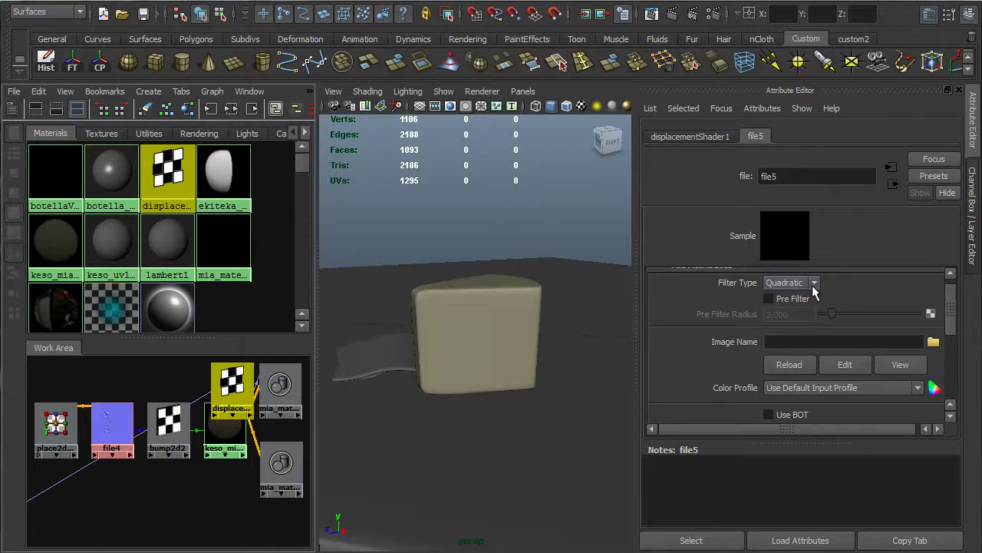
click(812, 284)
click(796, 298)
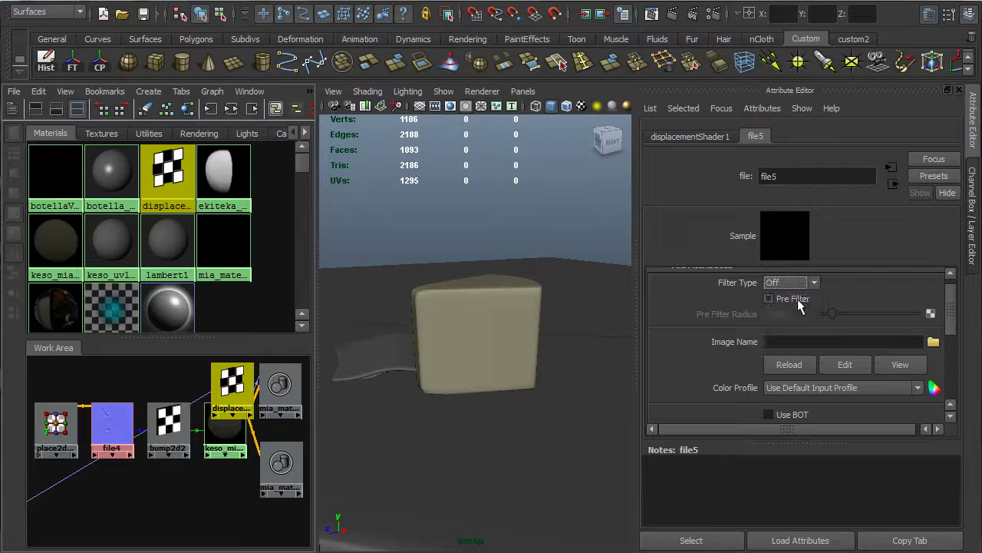
click(933, 342)
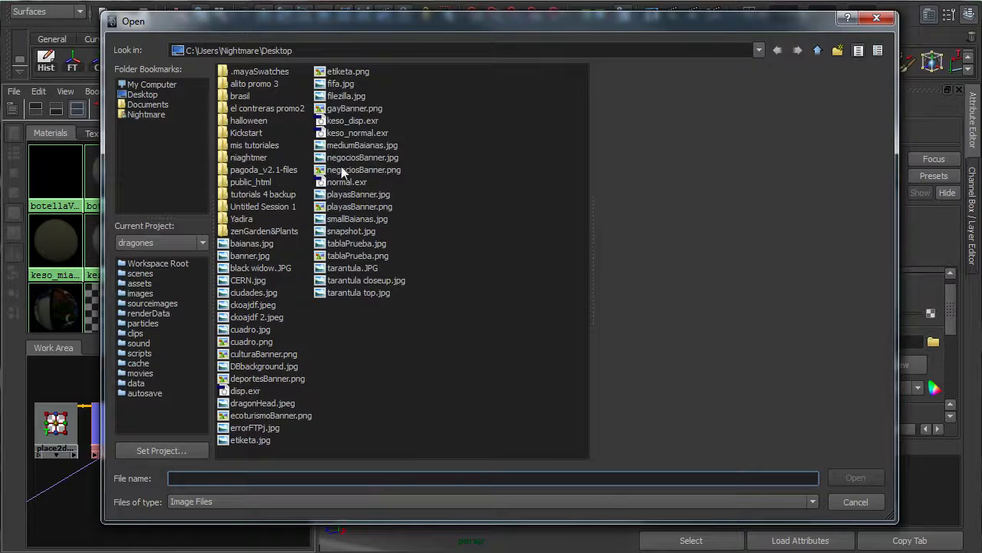
click(366, 121)
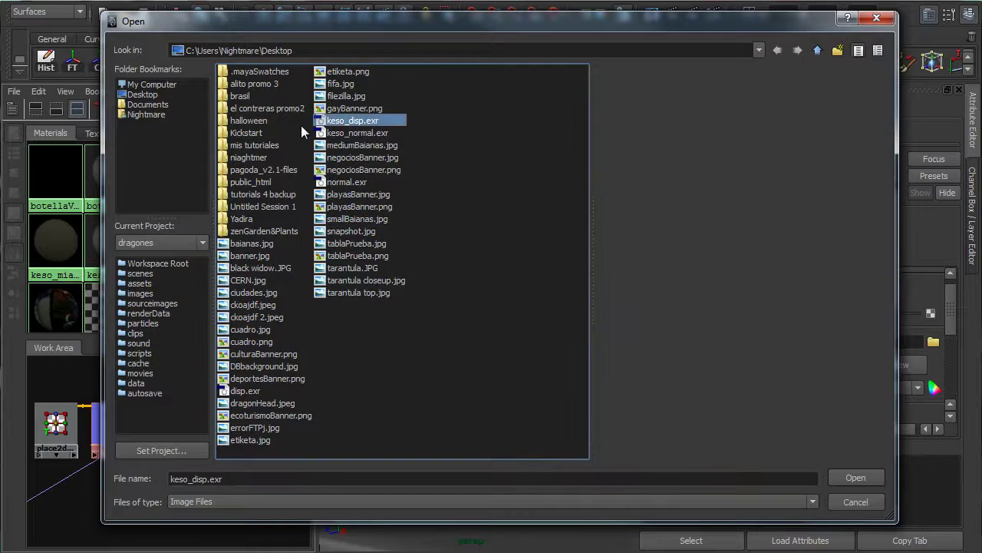
double_click(376, 120)
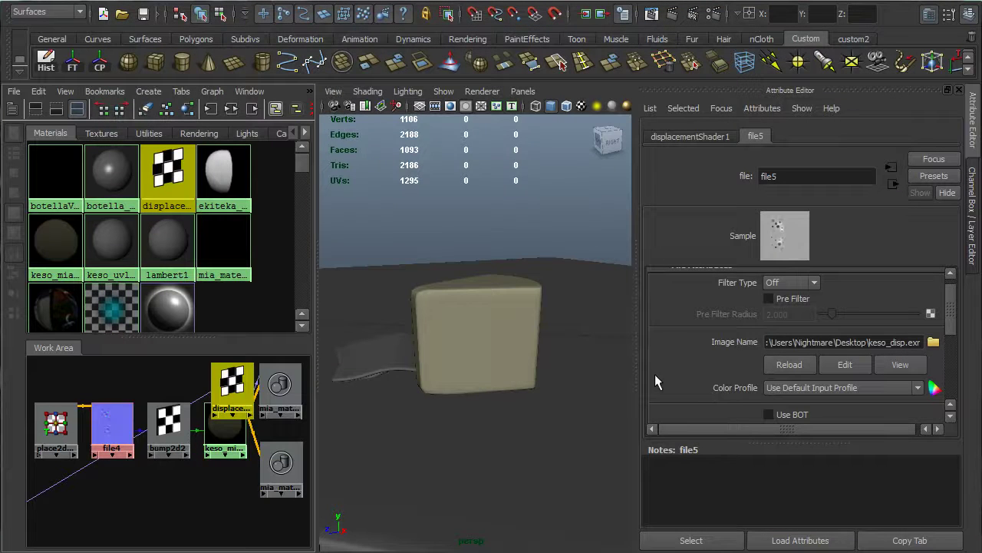
- Rearrange the graph in the work area and select the keso_miaMat node
click(507, 335)
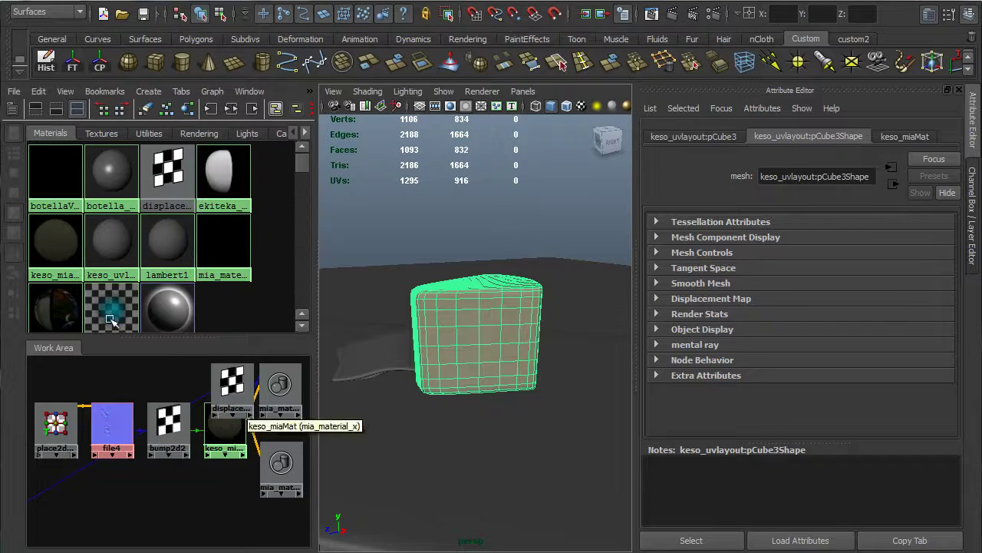
click(169, 109)
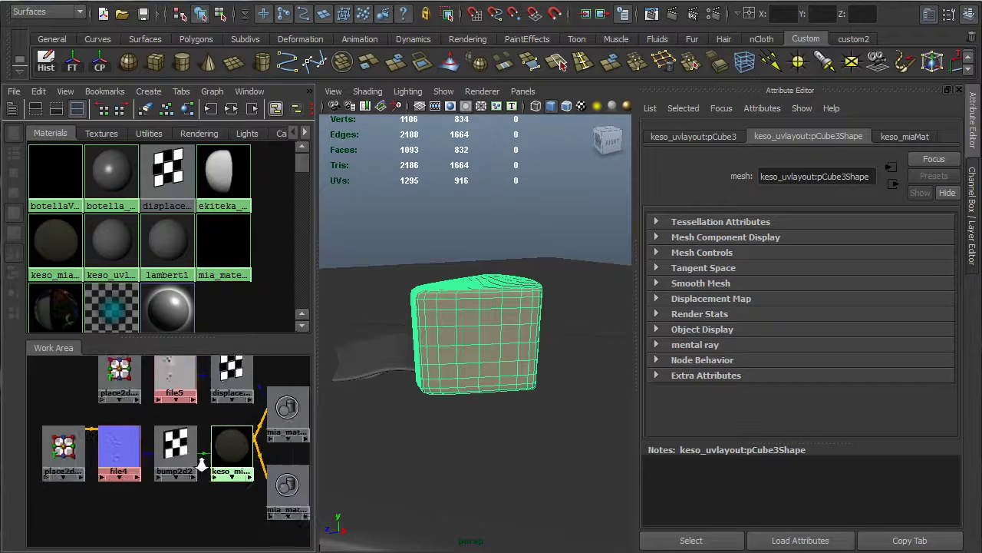
click(218, 456)
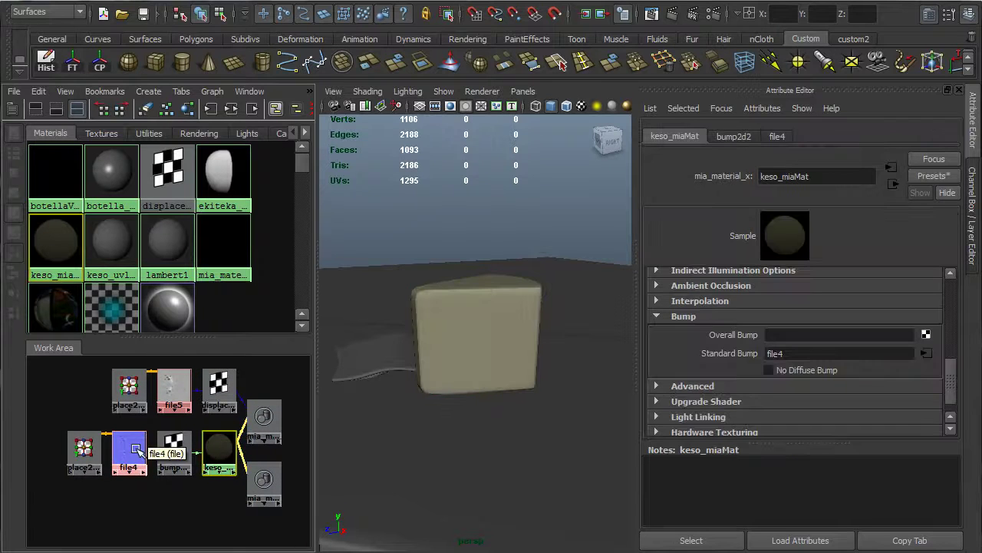
- Examine the displacement file texture and the file4 to bump2d2 connection in the keso_miaMat node network
click(172, 388)
alt+right_drag(148, 383, 208, 397)
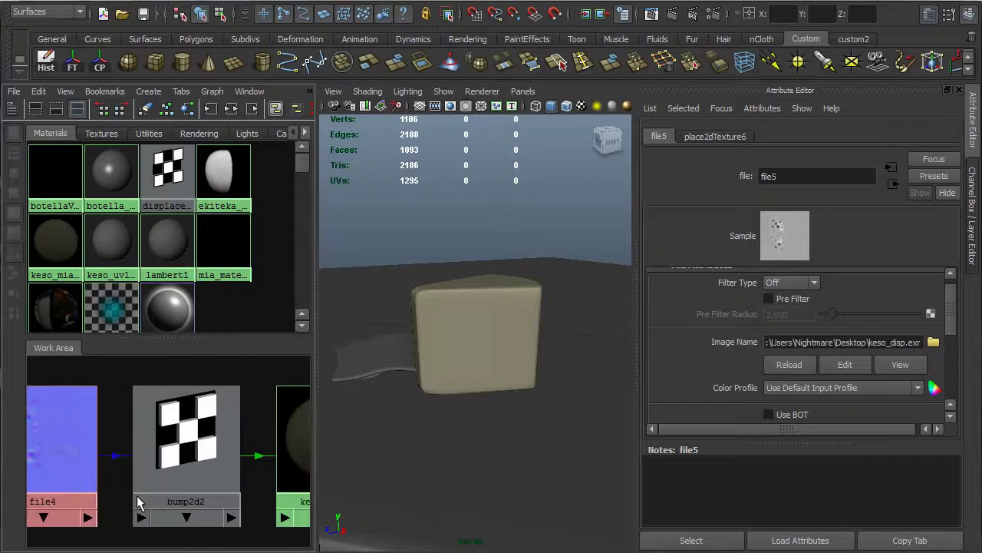
alt+middle_drag(200, 388, 218, 363)
alt+middle_drag(149, 493, 211, 374)
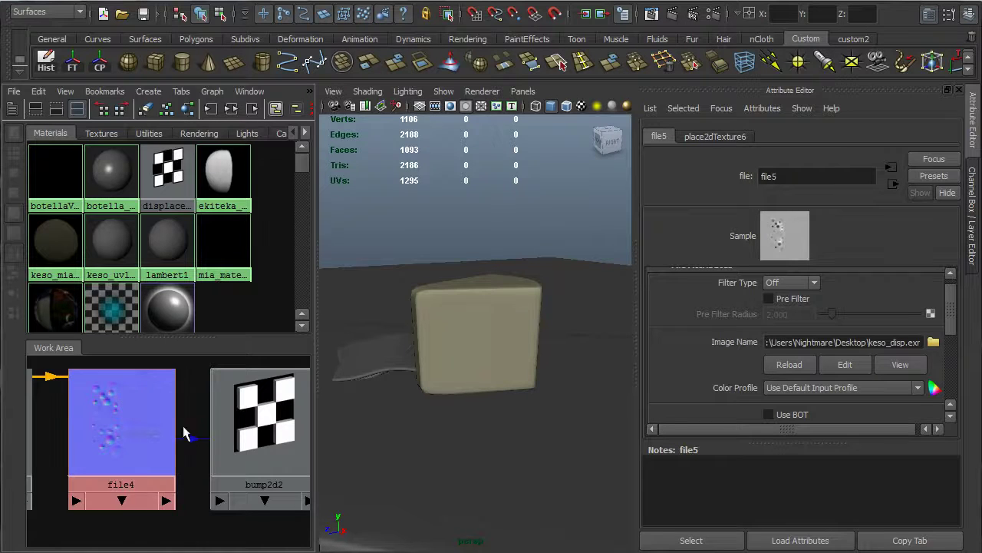
alt+right_drag(222, 428, 116, 414)
alt+right_drag(219, 443, 151, 421)
alt+middle_drag(151, 422, 136, 421)
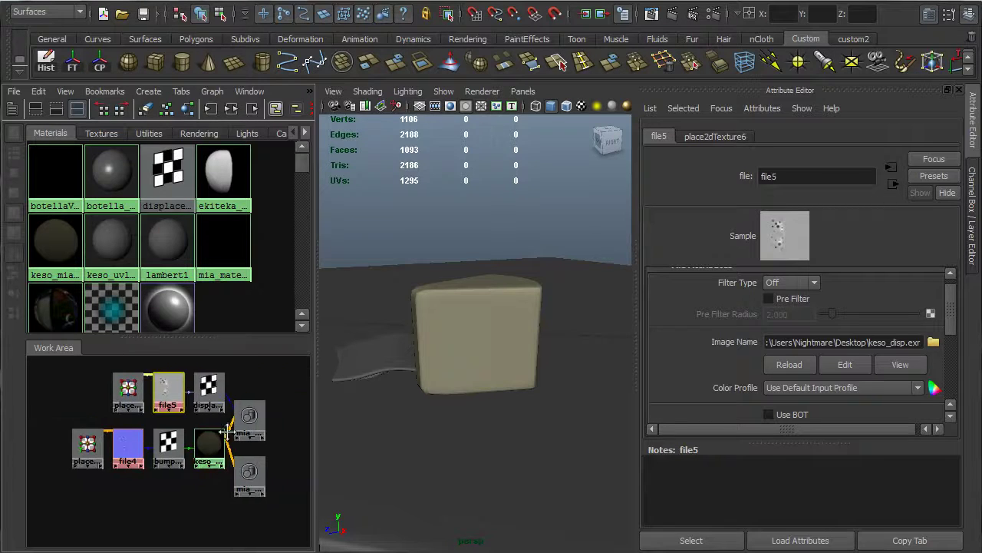
- Select the cheese wedge mesh and expand the perspective view to show it from its right side
click(450, 339)
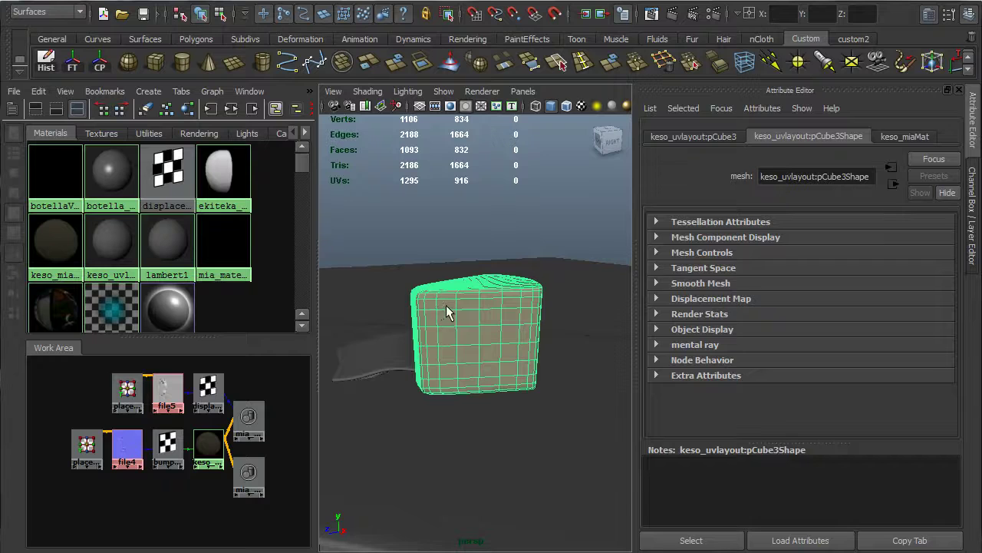
alt+right_drag(445, 305, 499, 317)
alt+drag(499, 324, 507, 329)
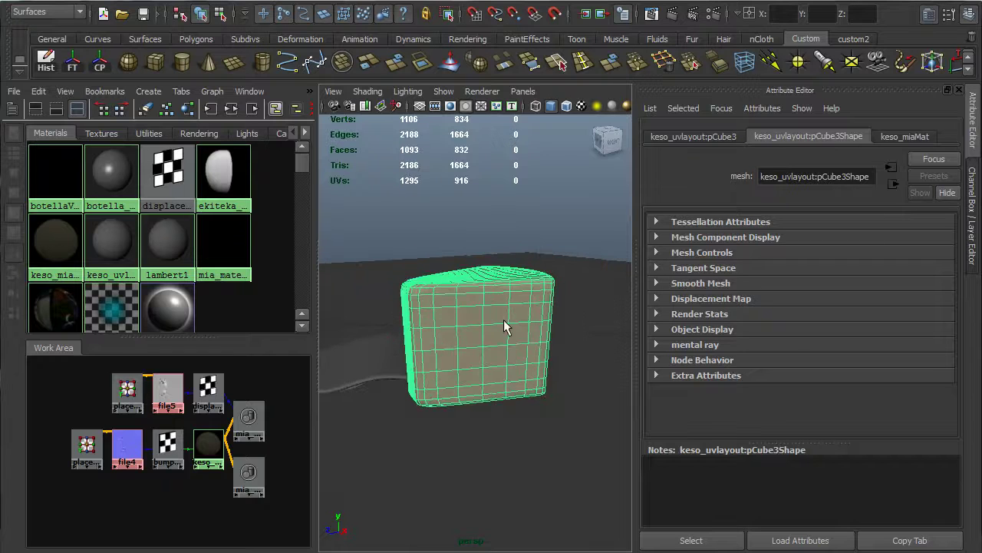
key(space)
alt+right_drag(357, 311, 289, 305)
alt+drag(289, 305, 287, 324)
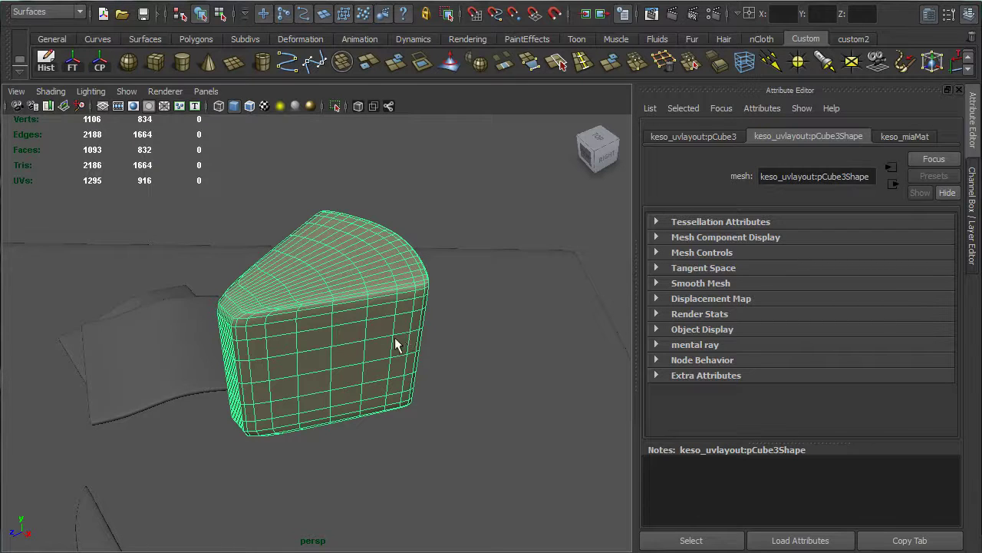
alt+drag(364, 336, 423, 322)
alt+right_drag(423, 322, 328, 323)
alt+drag(261, 342, 201, 331)
alt+right_drag(322, 326, 419, 320)
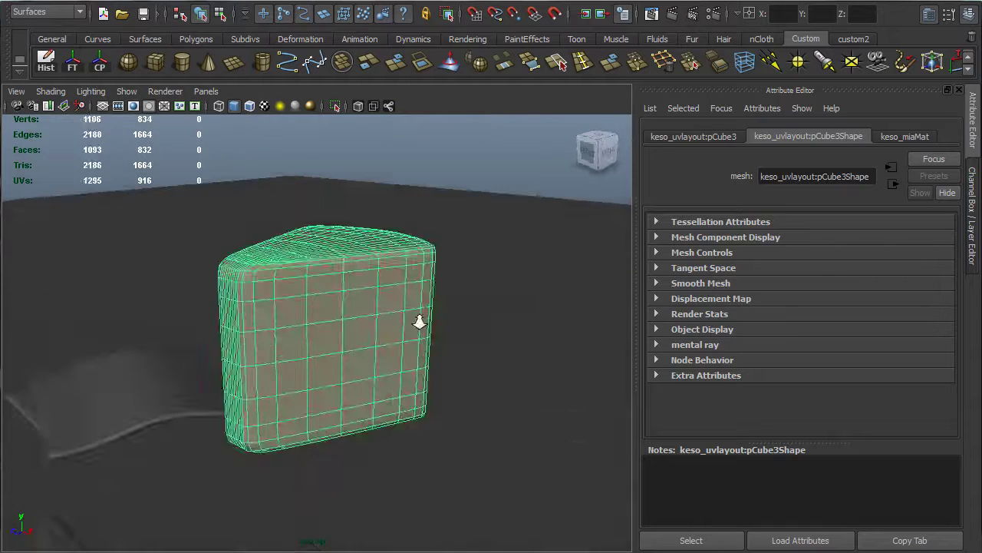
alt+drag(419, 320, 338, 321)
- Create a mental ray subdivision approximation for the selected cheese wedge in the Approximation Editor and close the editor
key(space)
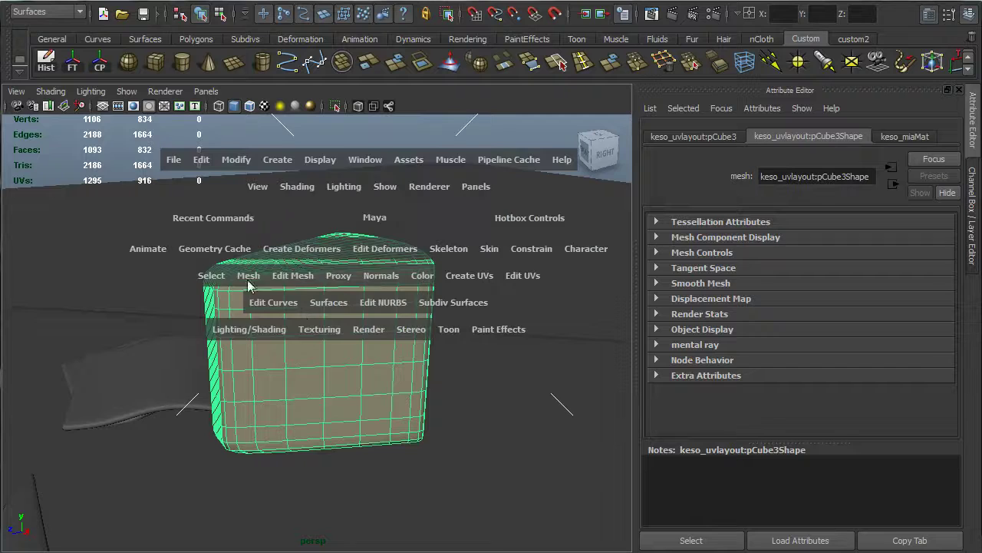
click(357, 159)
mouse_move(465, 203)
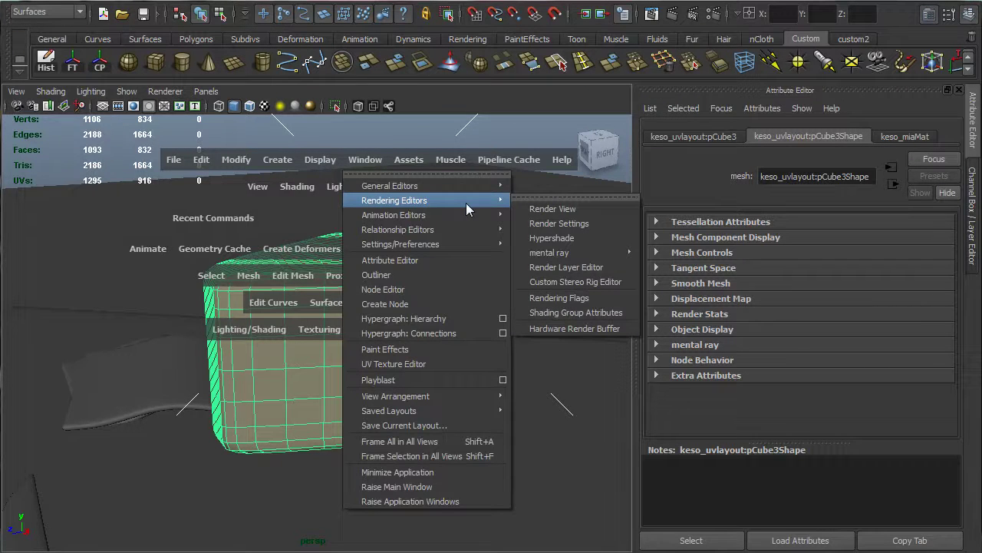
mouse_move(605, 250)
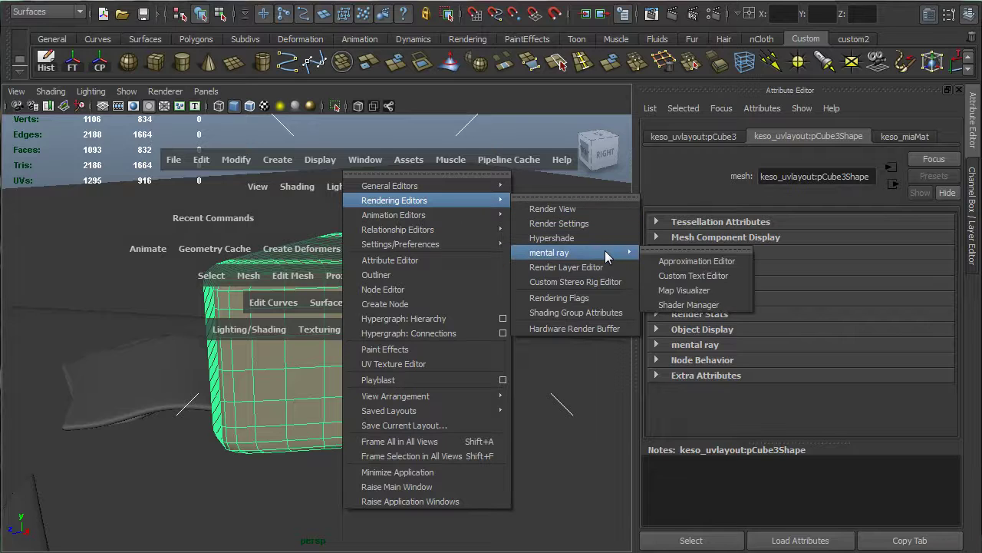
click(723, 261)
drag(596, 241, 465, 136)
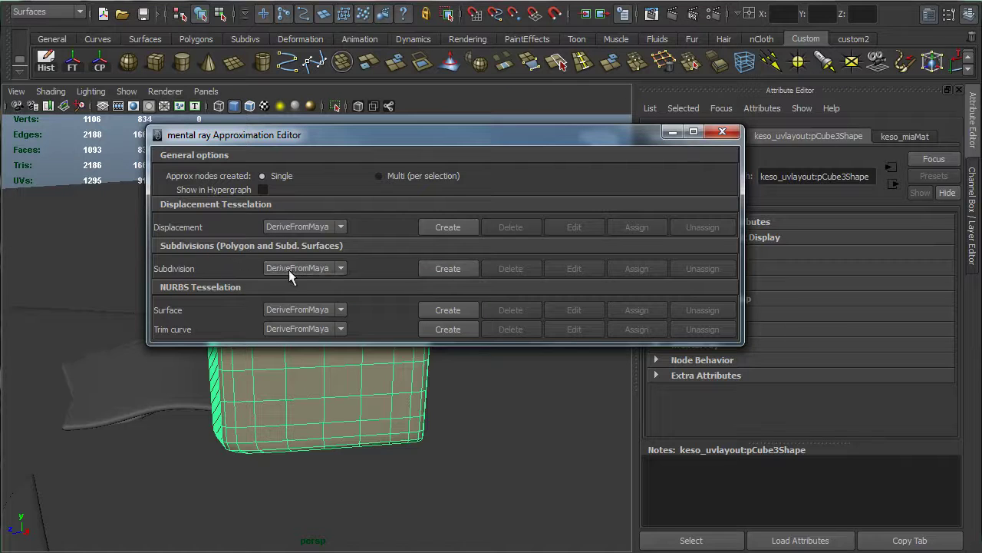
click(450, 269)
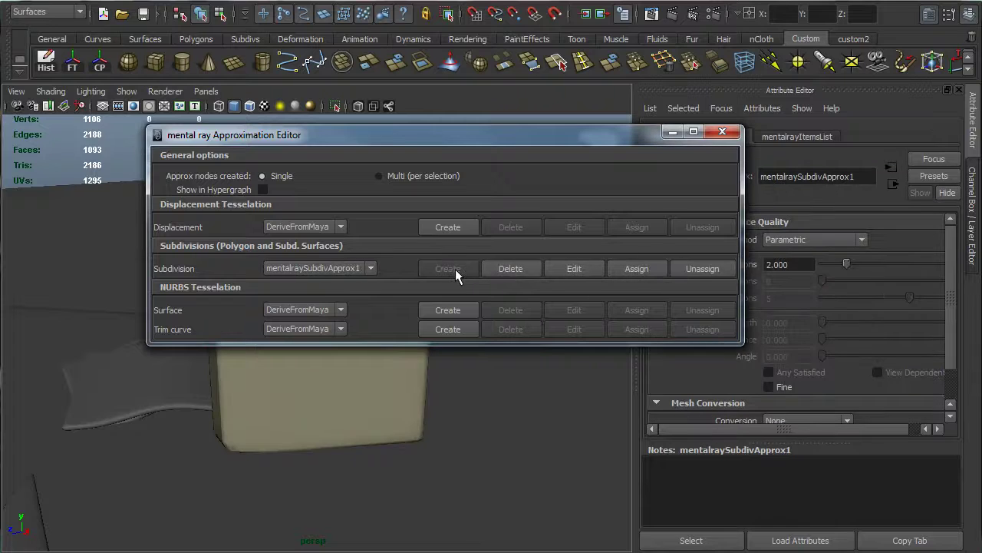
click(723, 133)
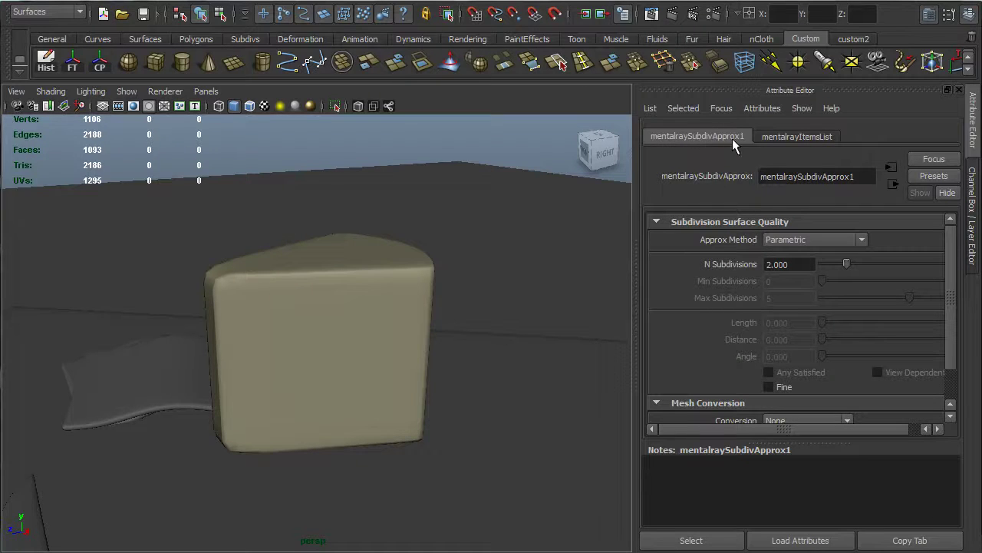
click(863, 241)
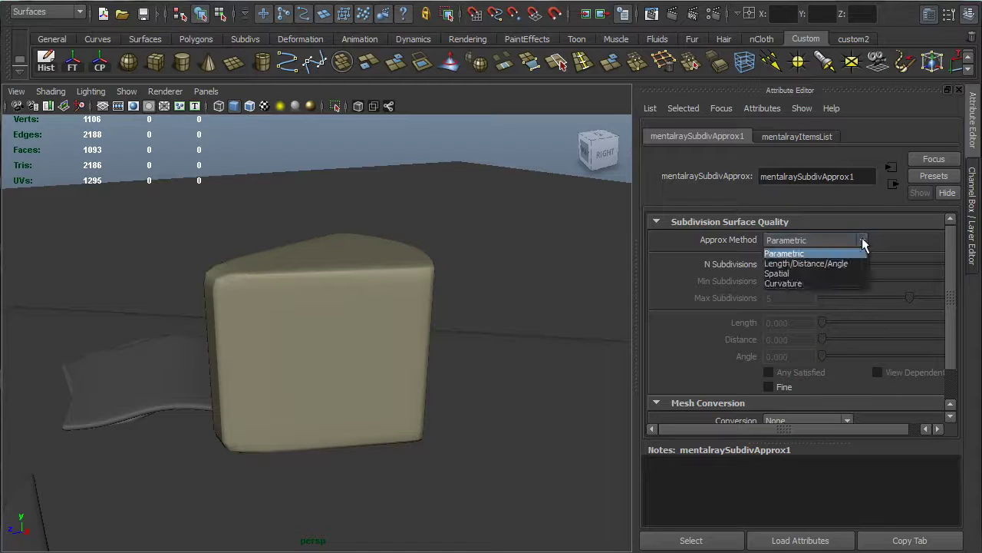
click(863, 241)
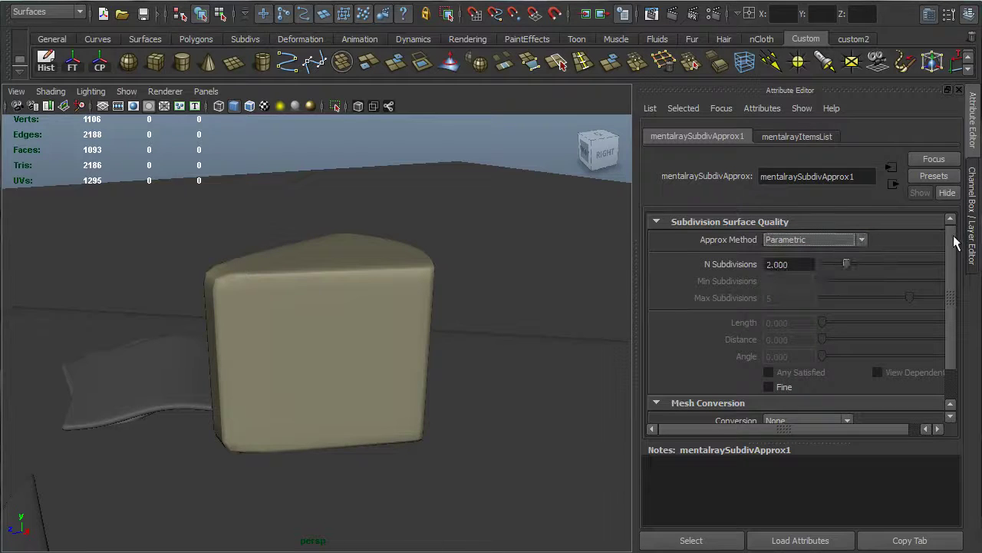
scroll(950, 261, down, 2)
scroll(943, 278, up, 2)
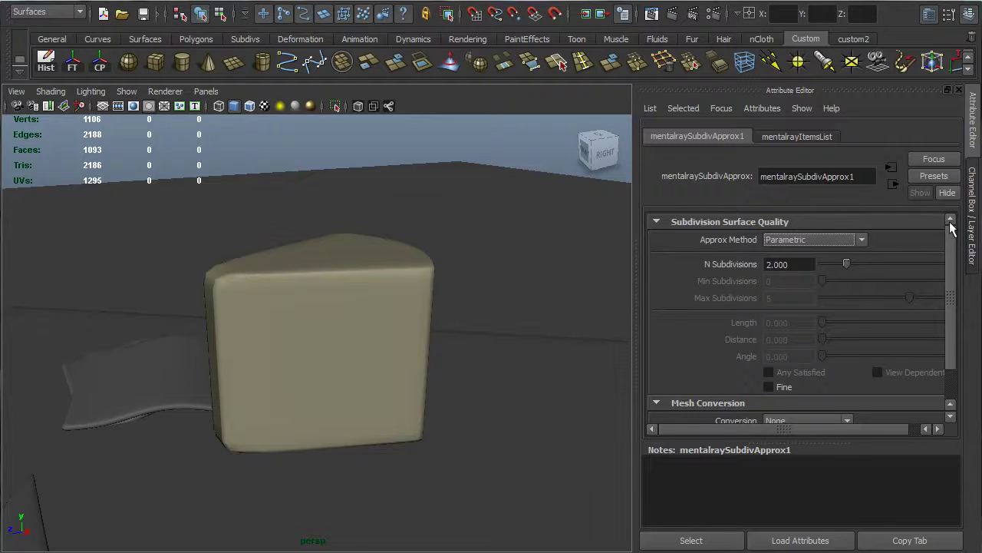
click(945, 181)
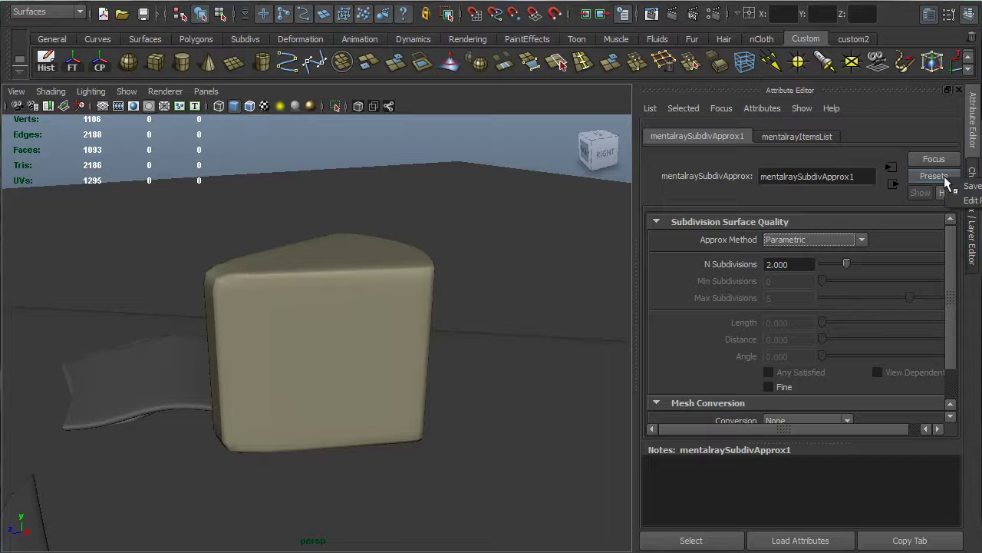
click(859, 198)
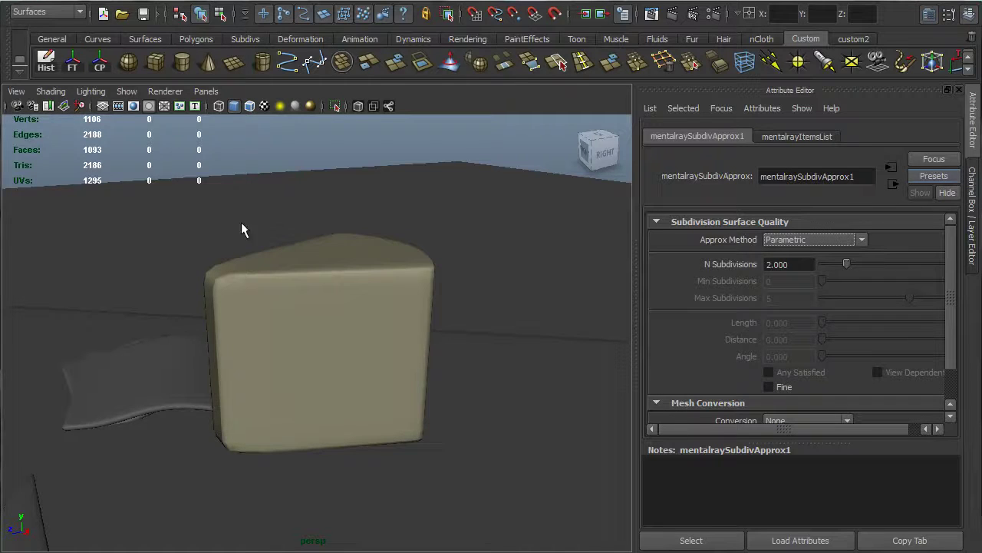
- Reselect the cheese wedge and set its subdivision approximation's Approx Method to Spatial
click(337, 254)
click(921, 139)
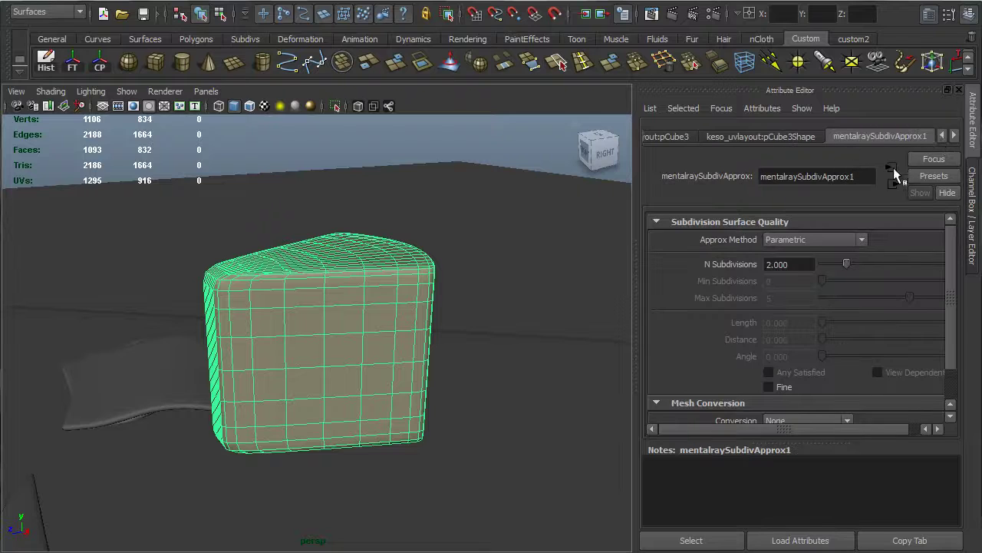
click(792, 221)
click(788, 236)
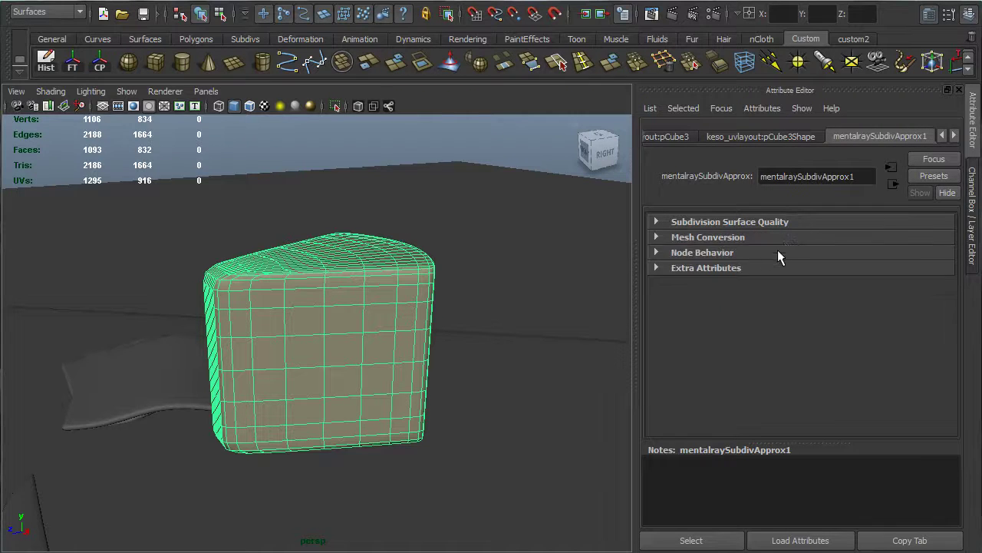
click(770, 252)
click(769, 251)
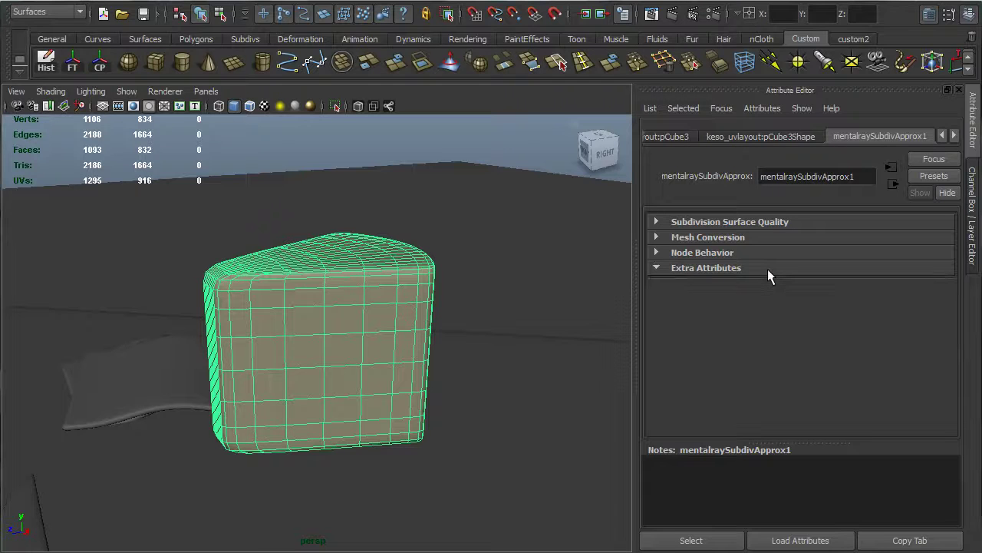
click(772, 221)
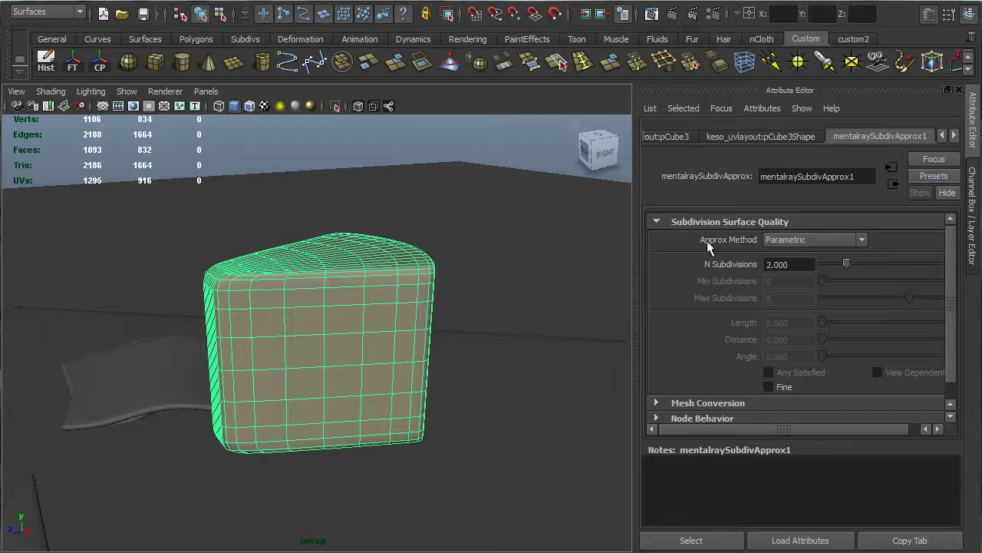
click(804, 238)
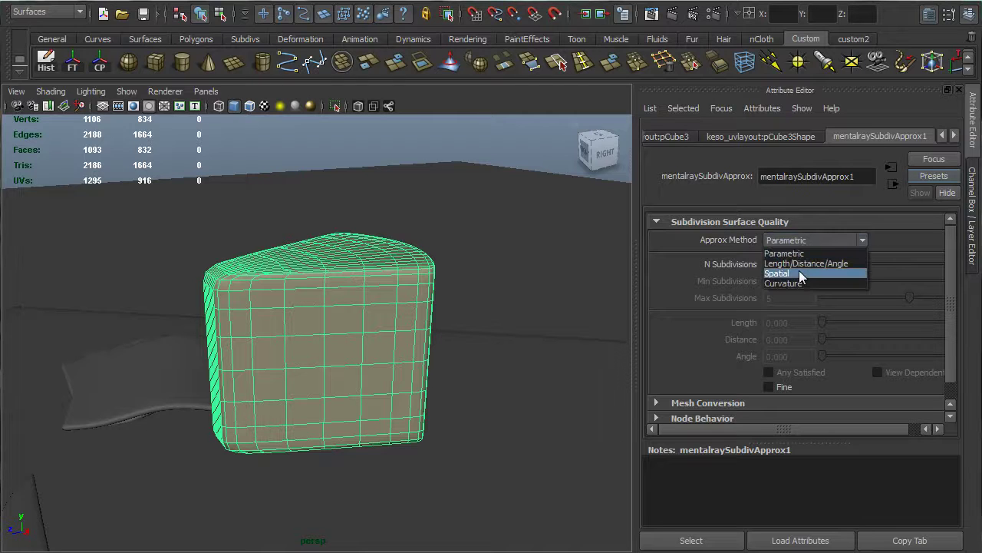
click(799, 273)
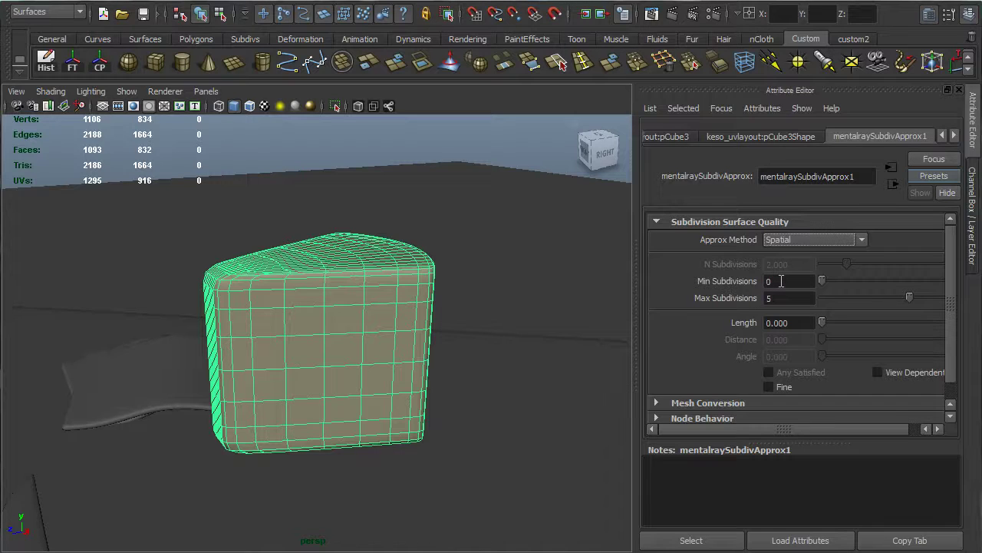
click(781, 281)
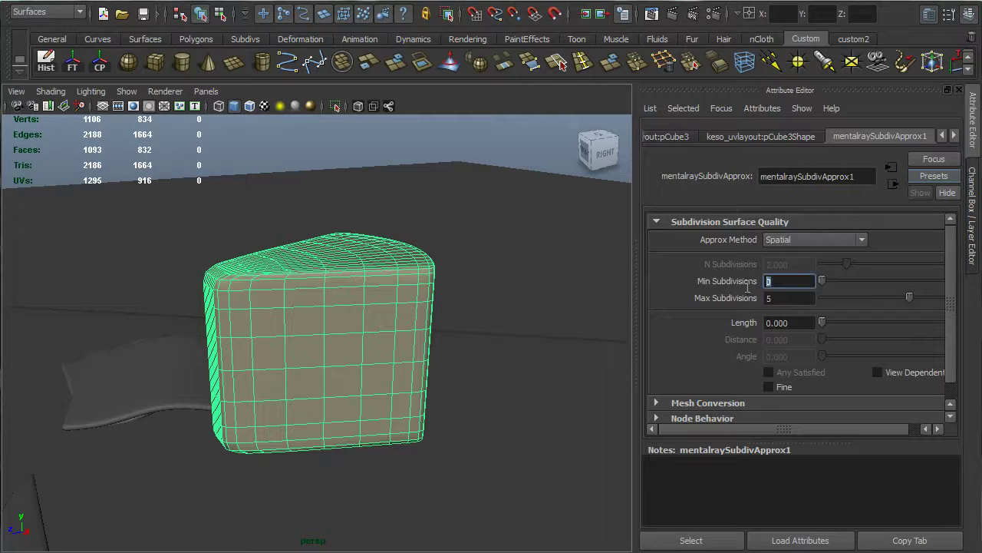
key(Tab)
scroll(952, 338, down, 1)
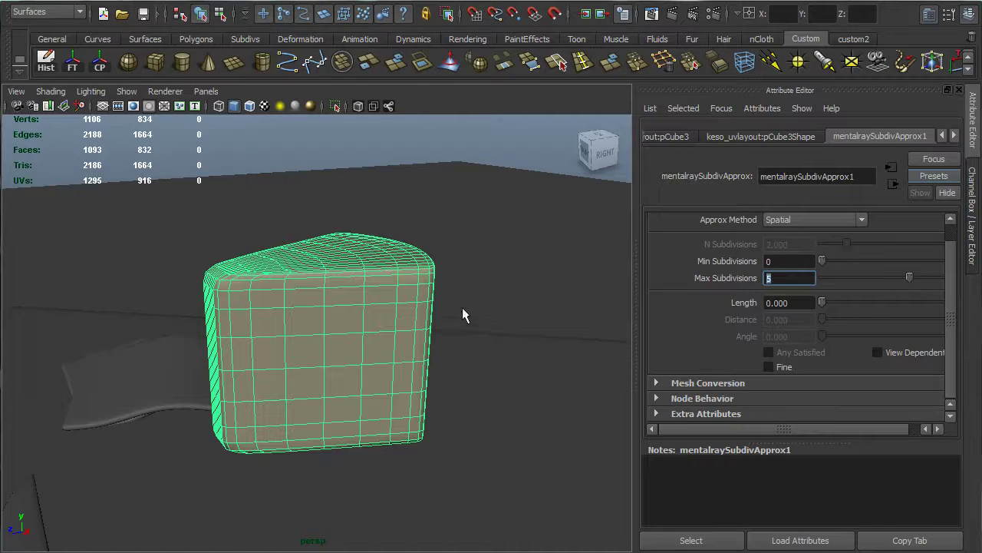
- Render the cheese wedge from the perspective camera with mental ray, then close the render
alt+drag(300, 324, 394, 315)
alt+drag(401, 305, 383, 319)
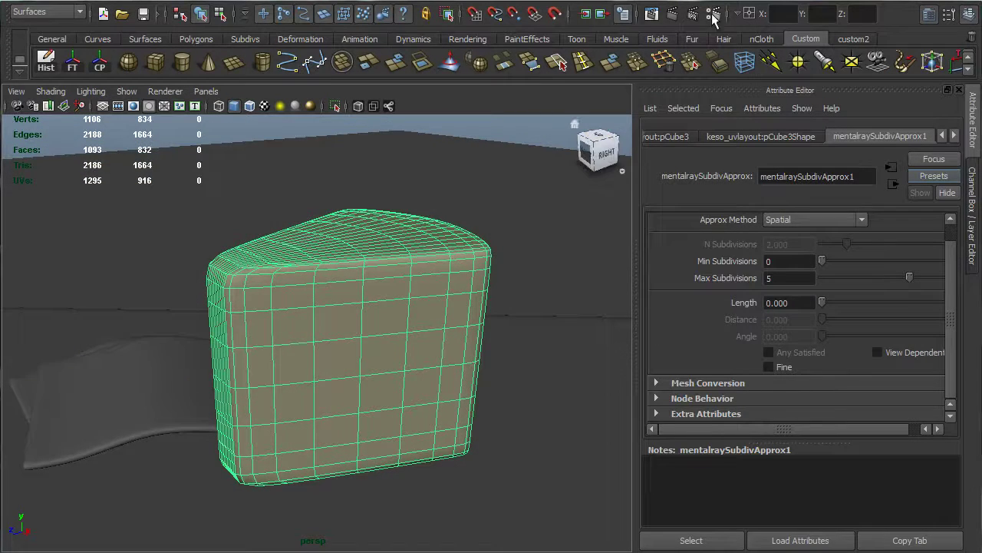
click(672, 14)
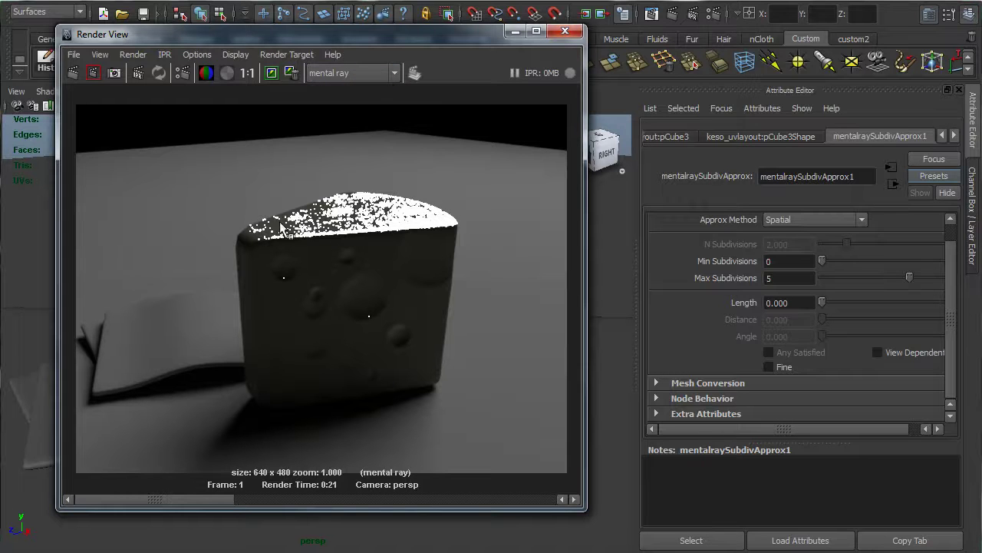
click(564, 31)
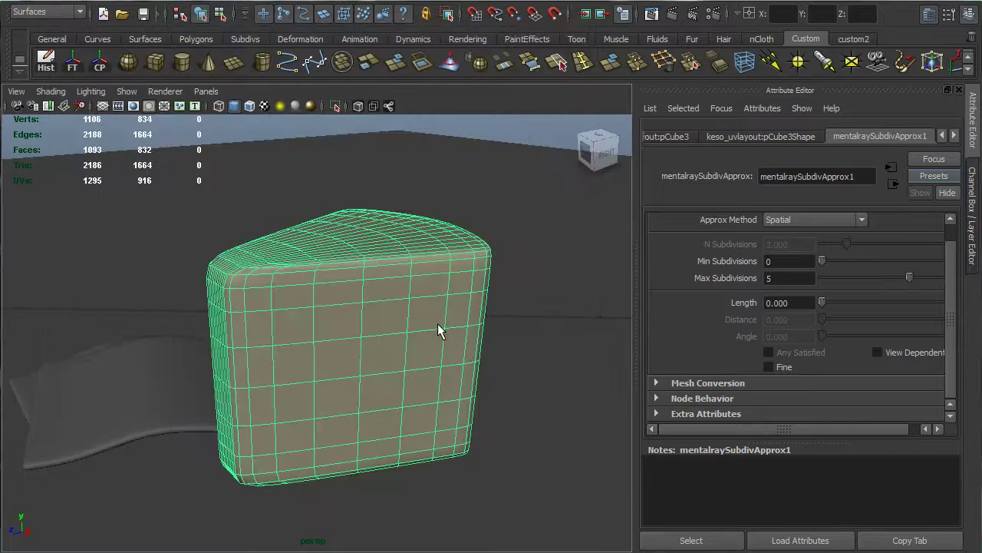
- Examine the area light's placement over the table scene and the opposite side of the cheese wedge
alt+right_drag(473, 337, 27, 230)
alt+drag(145, 323, 390, 305)
alt+right_drag(390, 305, 14, 240)
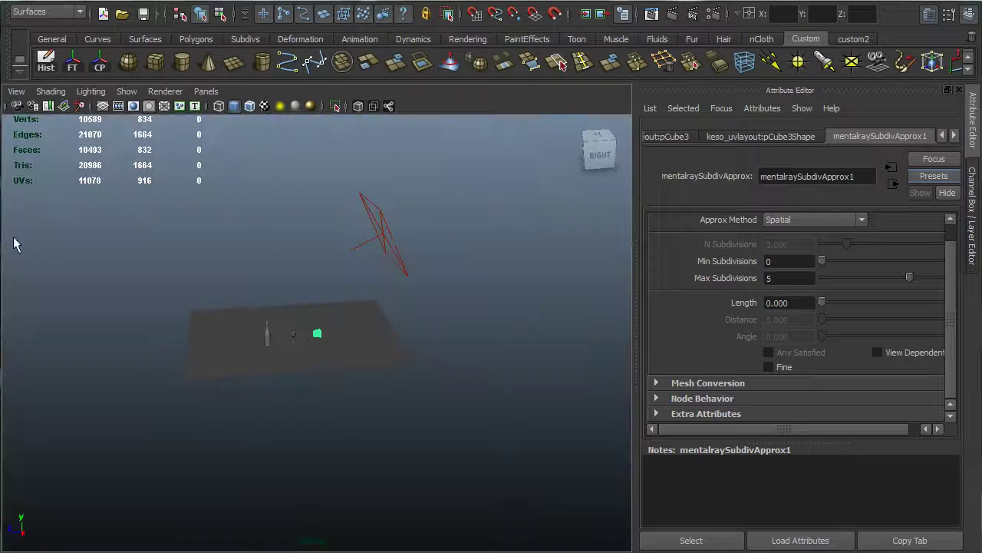
alt+drag(161, 250, 251, 279)
alt+right_drag(358, 308, 537, 319)
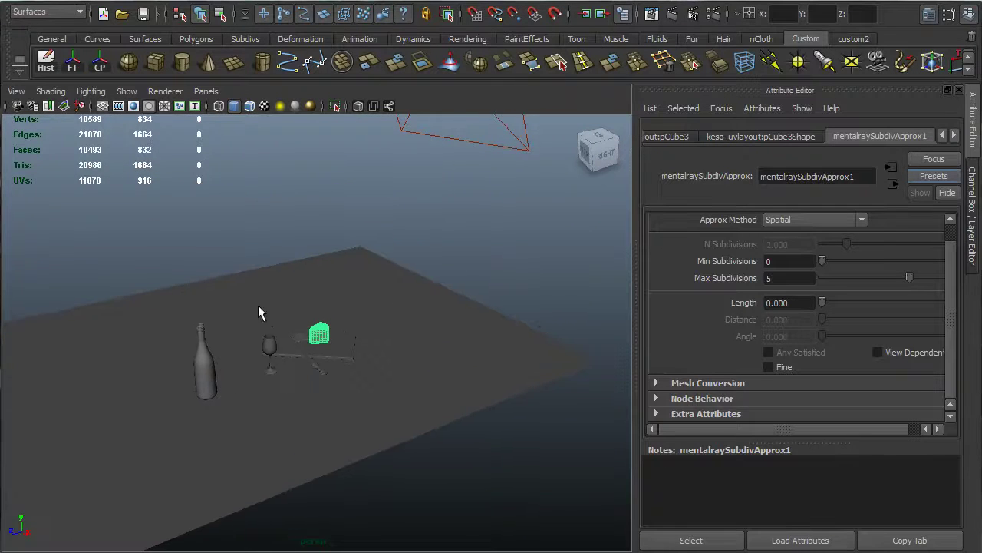
alt+right_drag(258, 305, 515, 328)
alt+drag(253, 295, 362, 347)
alt+right_drag(278, 330, 519, 344)
alt+drag(519, 344, 253, 329)
alt+right_drag(252, 329, 343, 307)
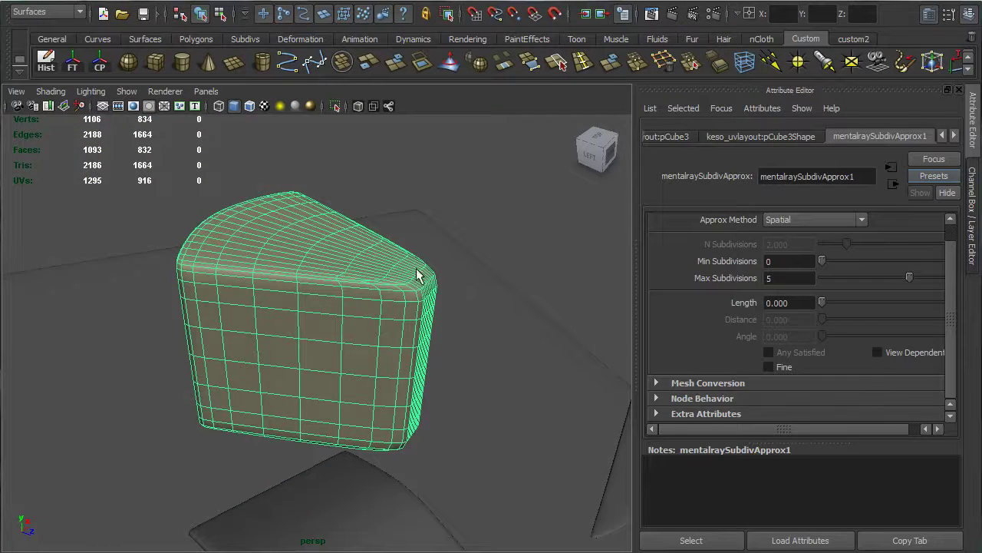
- Open the cheese wedge's keso_miaMat material attributes and set the reflection Reflectivity to 0.1
click(368, 267)
click(364, 267)
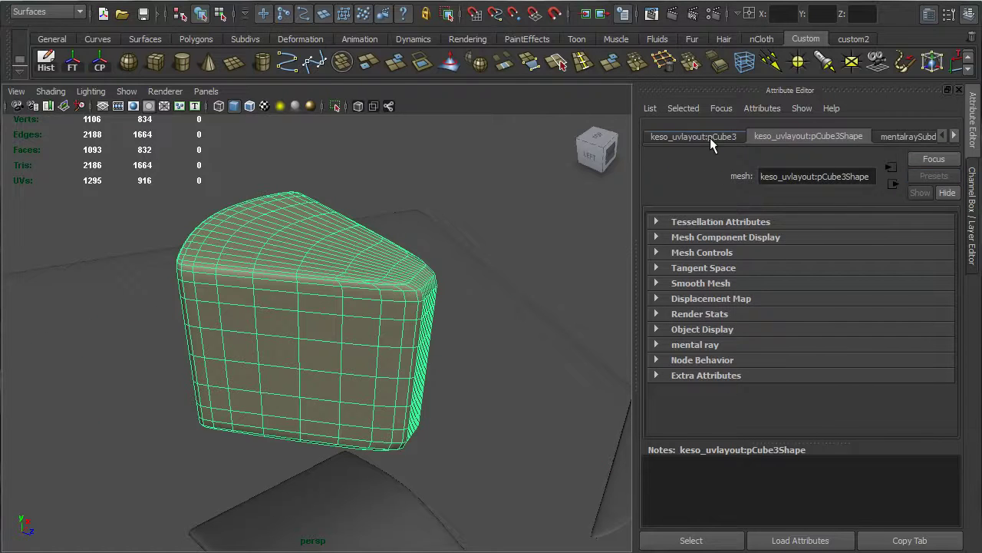
click(933, 135)
drag(951, 255, 950, 234)
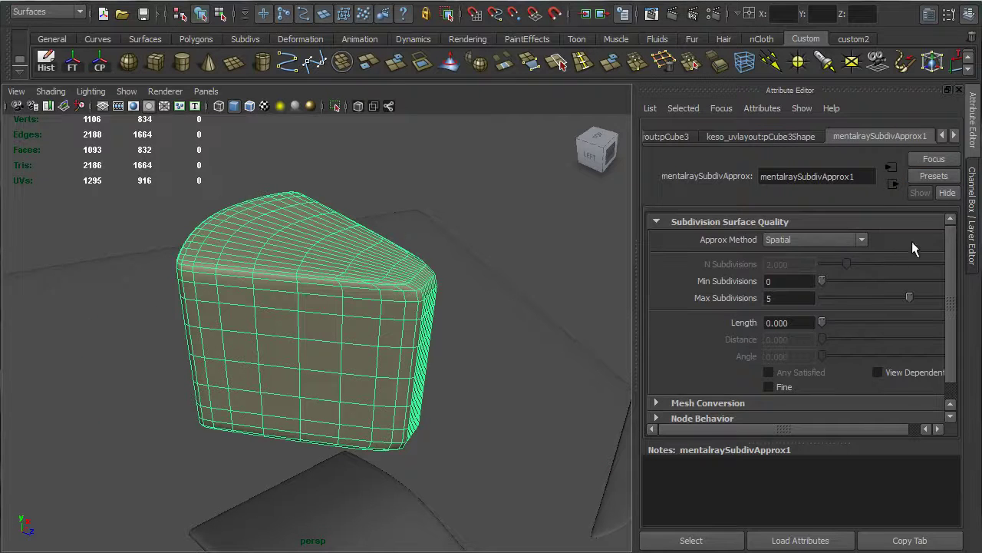
click(956, 136)
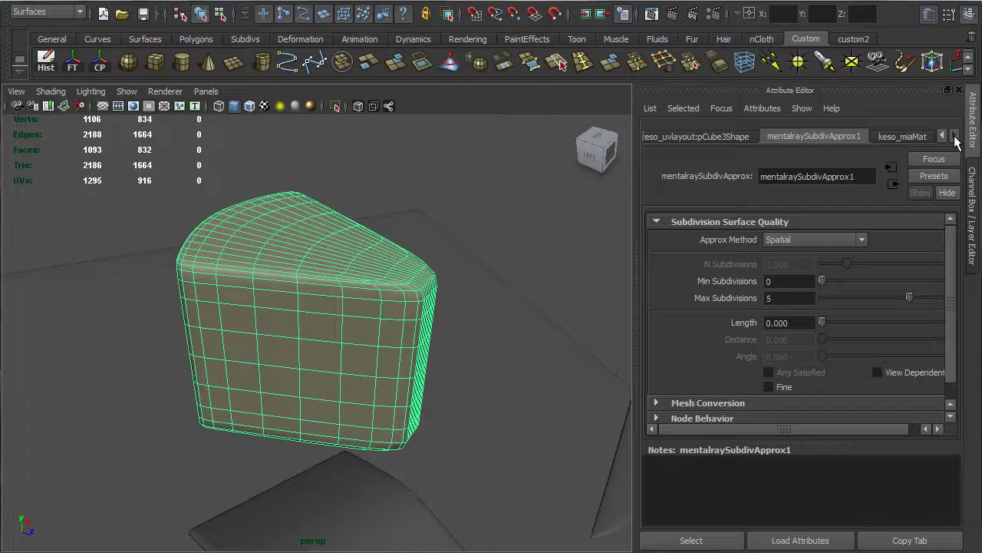
click(909, 136)
click(684, 317)
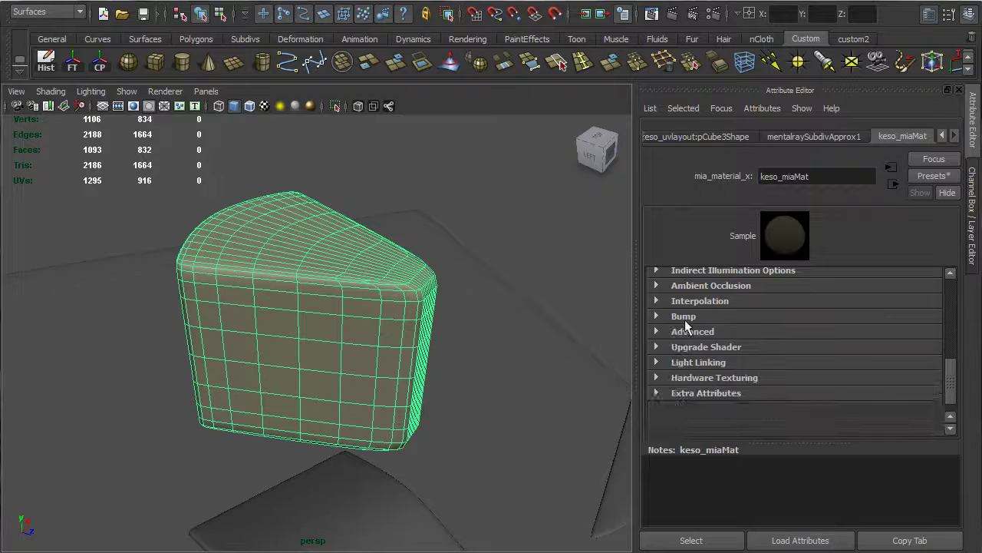
drag(950, 383, 945, 300)
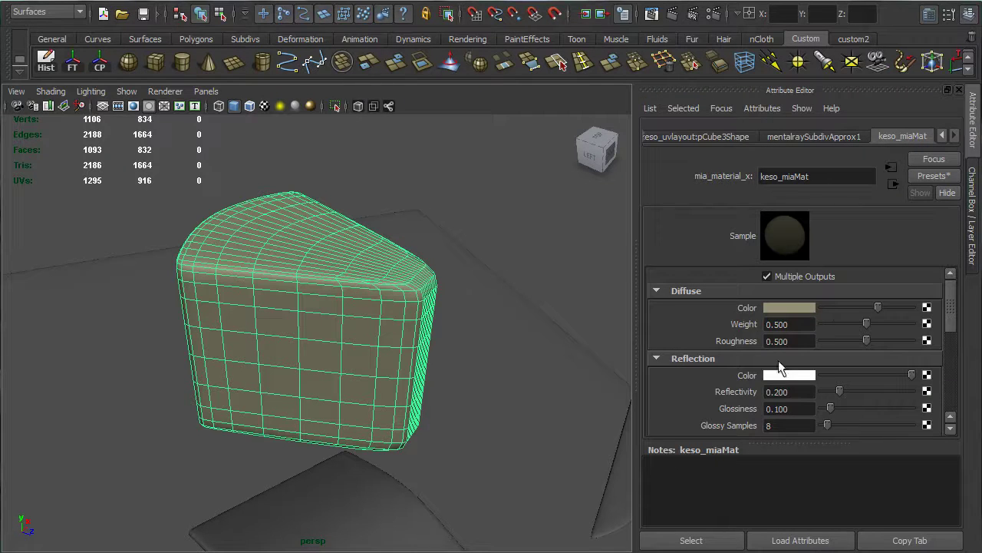
click(814, 392)
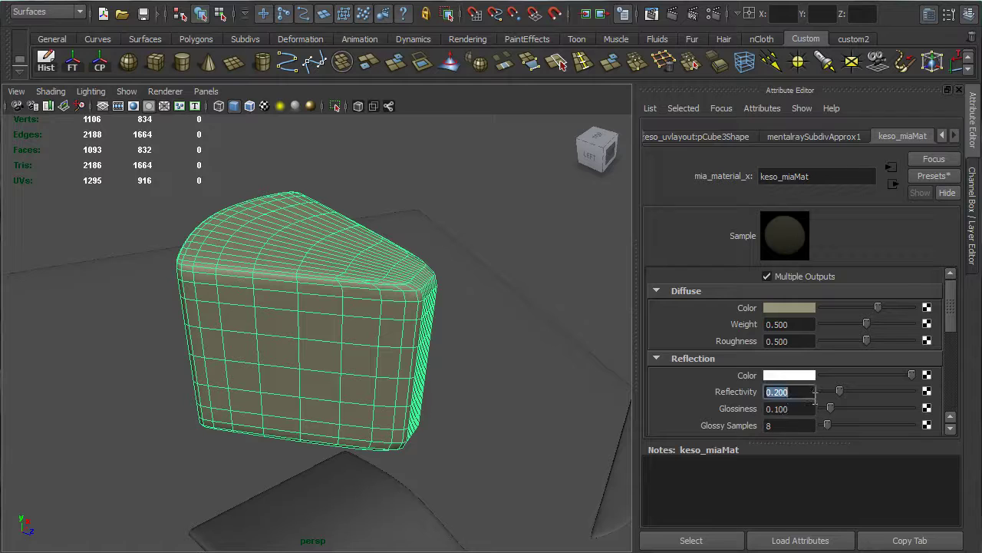
text(0.1)
key(Return)
- Try several reflection Glossiness values up to 1.0 on the keso_miaMat material and return it to 0.1
click(806, 425)
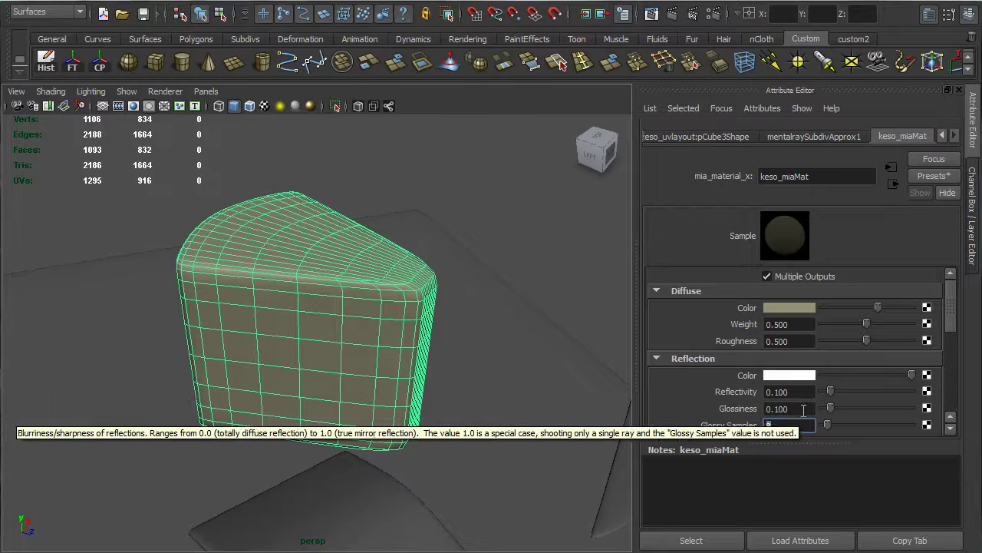
drag(829, 408, 917, 406)
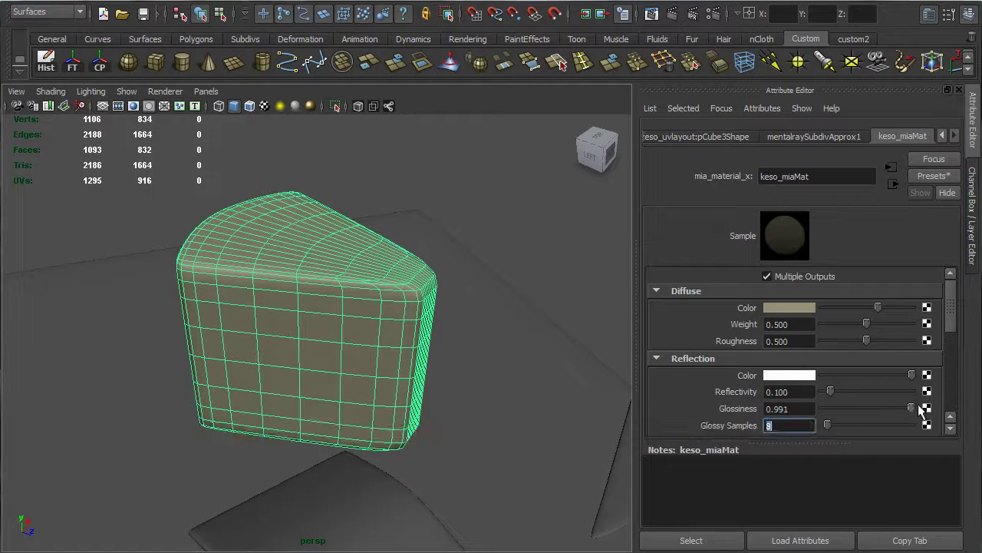
click(841, 407)
drag(842, 407, 849, 407)
click(847, 407)
click(912, 409)
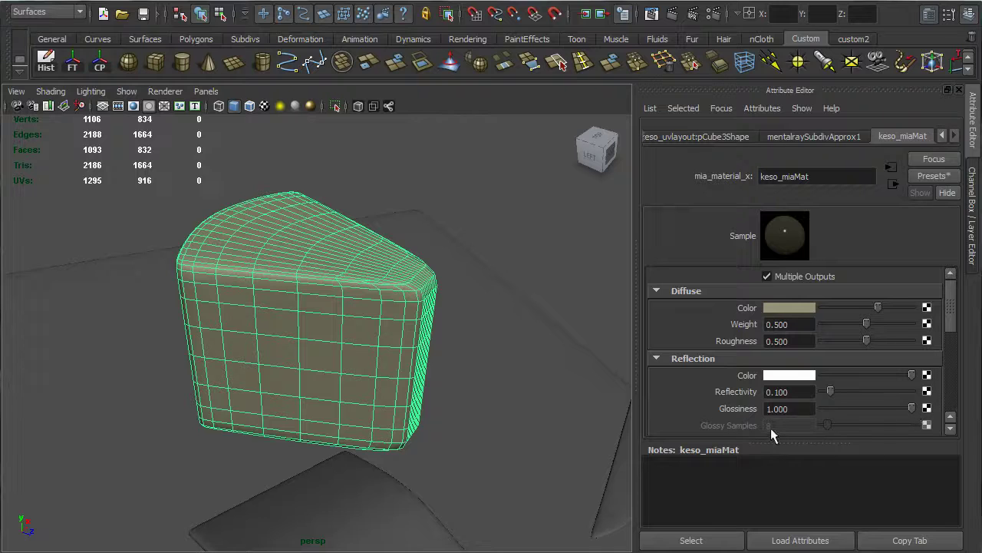
click(860, 408)
click(840, 408)
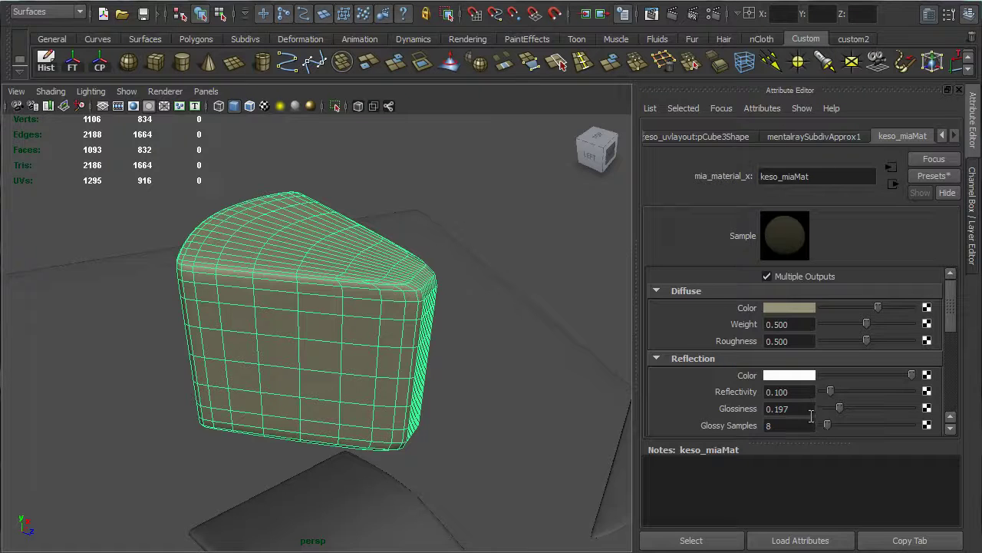
click(808, 408)
text(0.1)
key(Return)
- Set the cheese material's reflection Glossy Samples to 16
click(794, 426)
drag(794, 426, 743, 431)
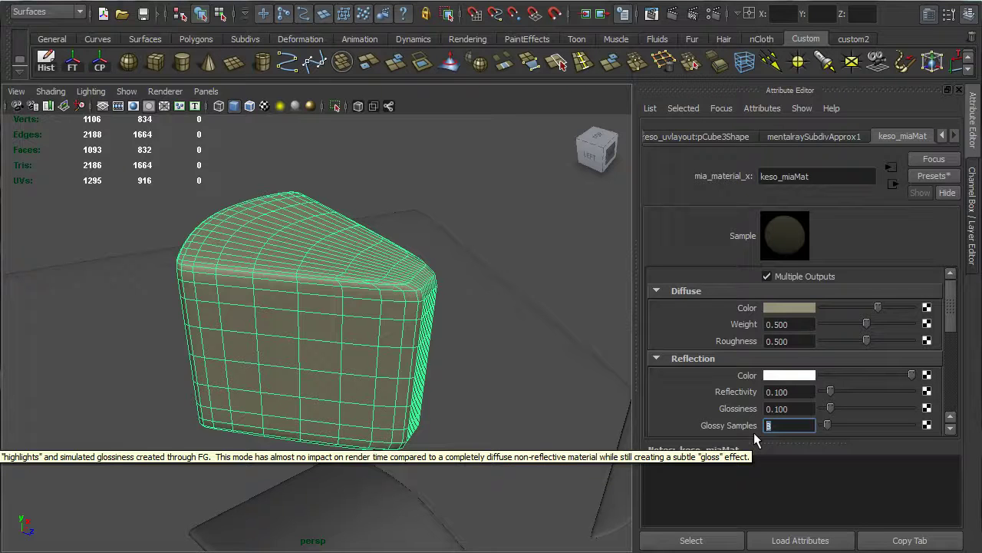
text(16)
key(Return)
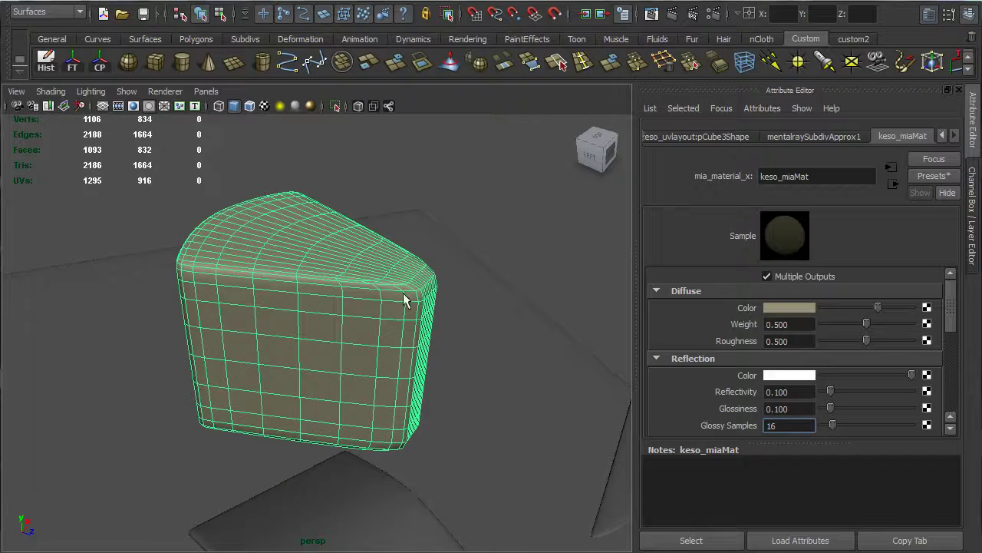
- Render the cheese wedge from a slightly adjusted perspective view
alt+drag(403, 292, 460, 269)
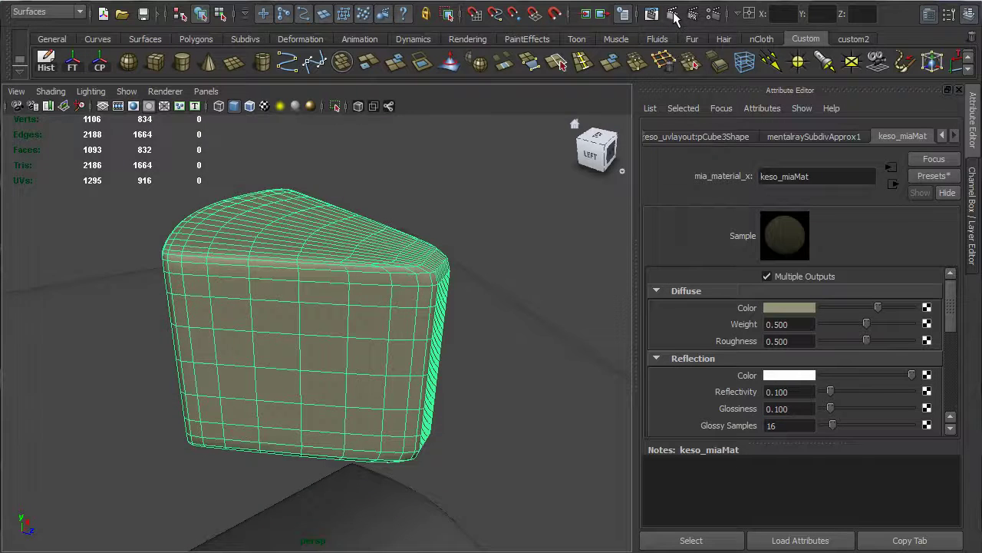
click(690, 61)
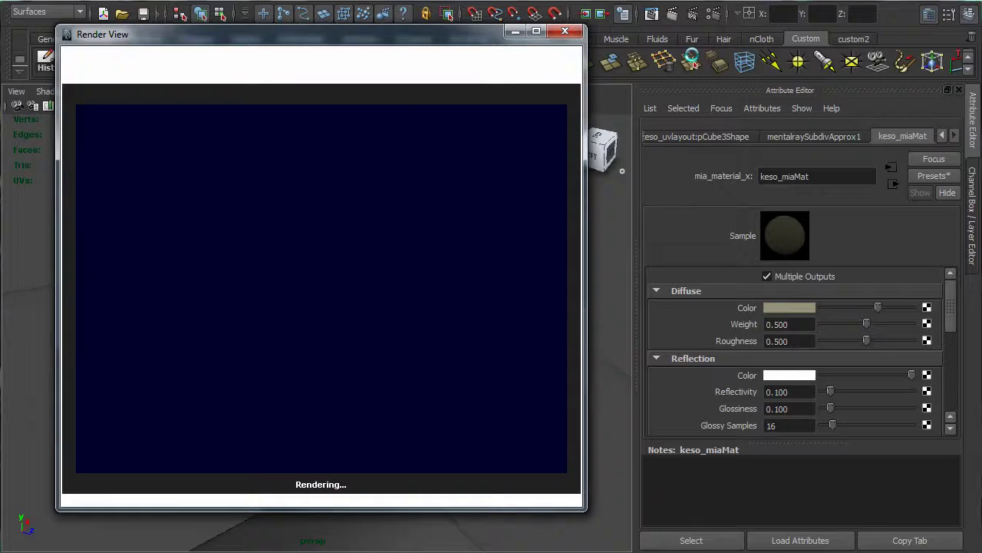